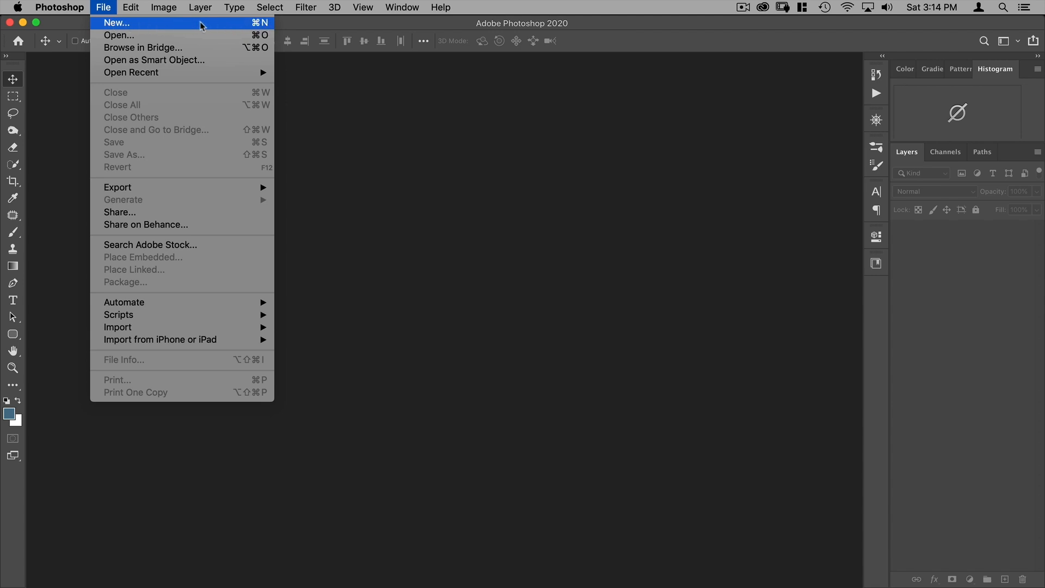
Start a new document from the Landscape, 3 x 2 photo preset and switch its units to pixels
left_click(237, 27)
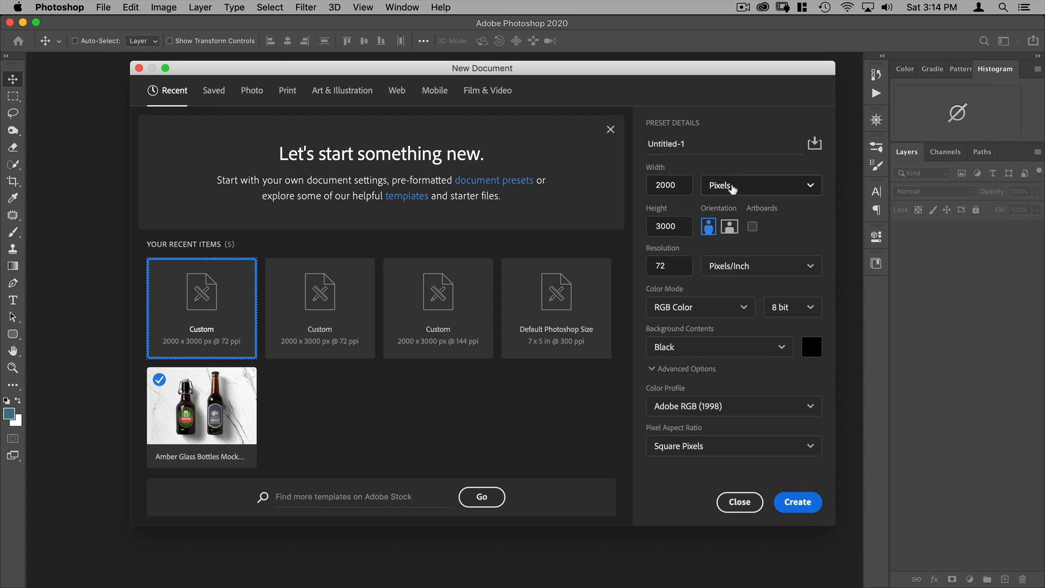
left_click(251, 91)
left_click(321, 163)
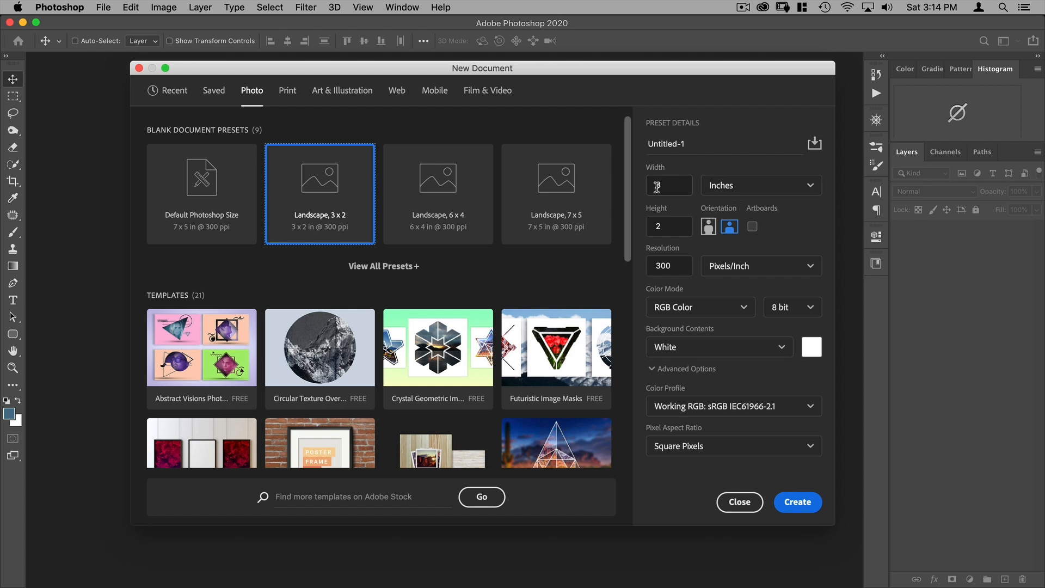
left_click(725, 187)
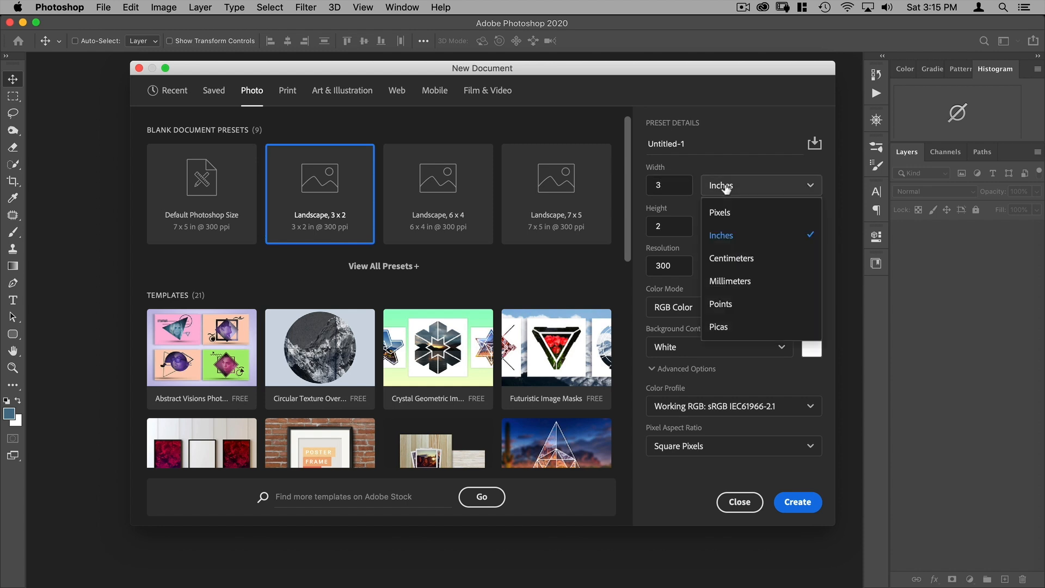
left_click(720, 213)
Set the new document's width to 2000 pixels, height to 3000 pixels and resolution to 72 pixels/inch
left_click(675, 185)
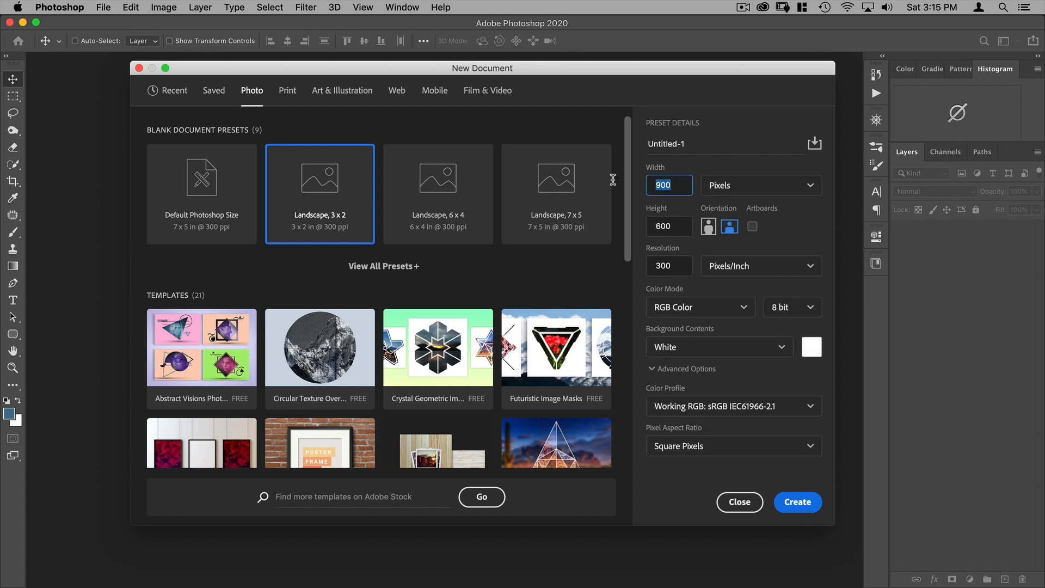
type("2000")
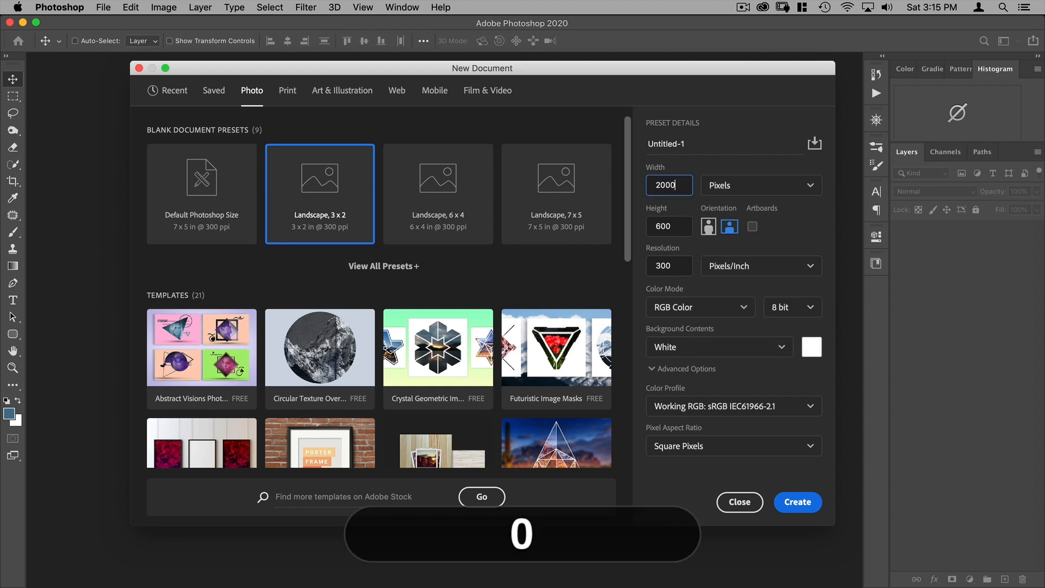
left_click(669, 224)
type("3000")
left_click(675, 266)
type("72")
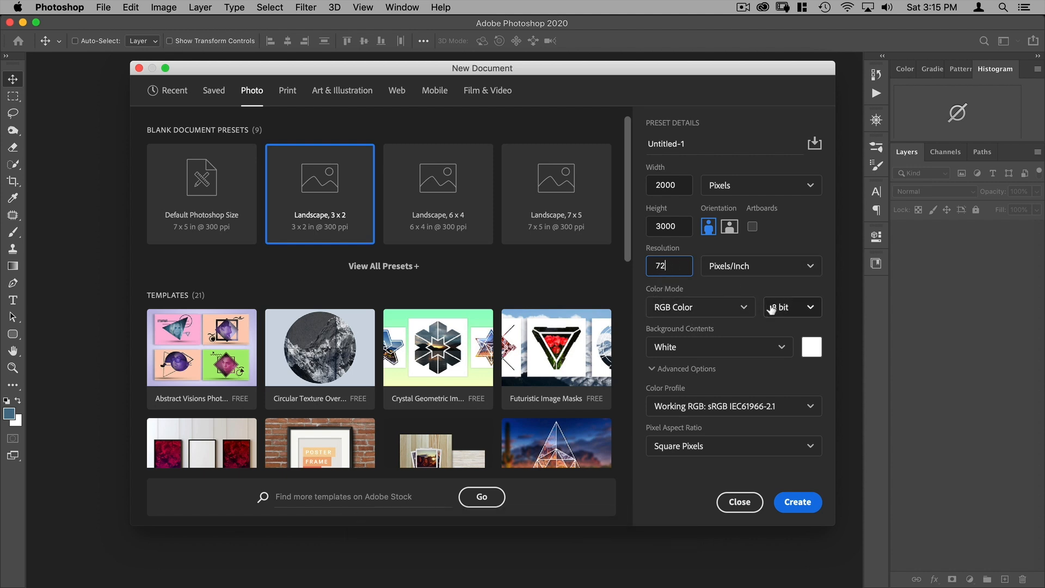
Create the document with a black background and the Adobe RGB (1998) color profile
left_click(685, 346)
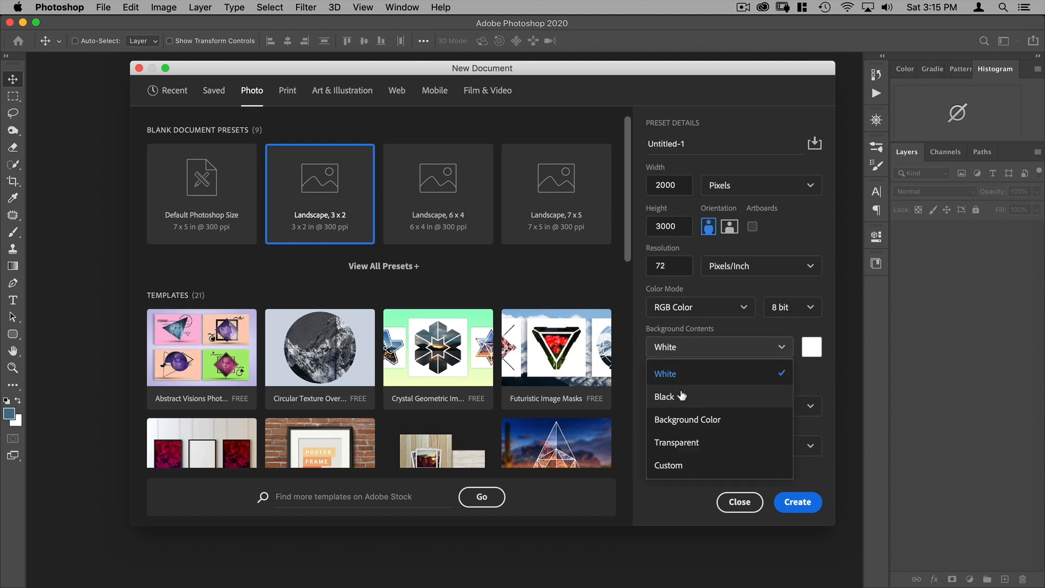
left_click(681, 396)
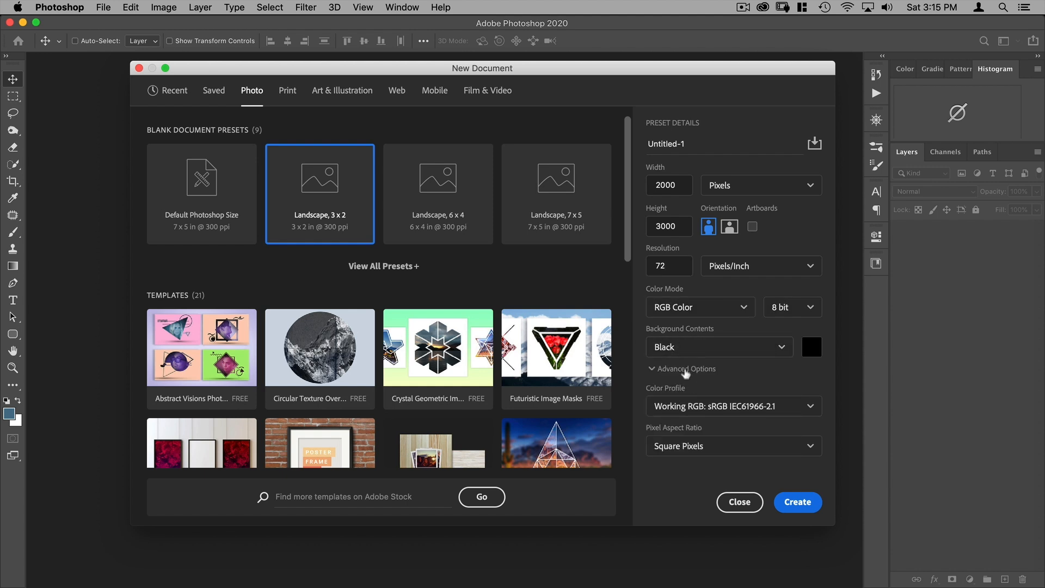
left_click(678, 408)
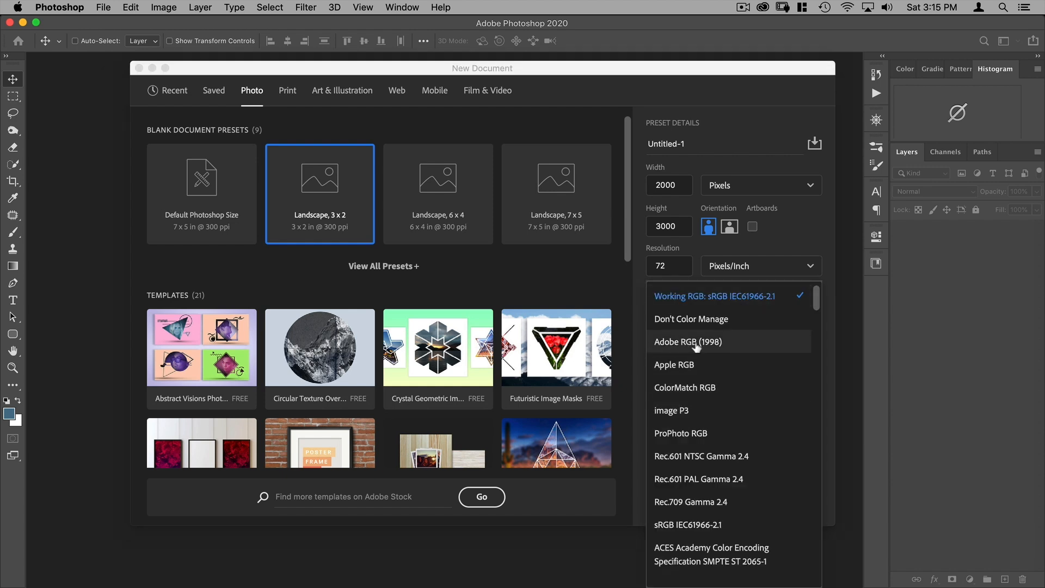
left_click(697, 343)
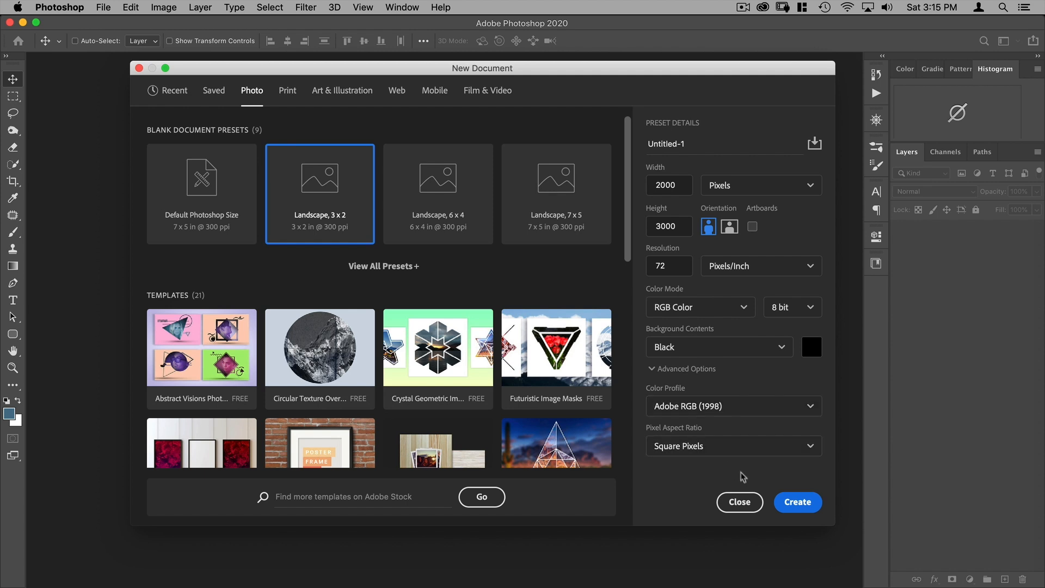
left_click(790, 503)
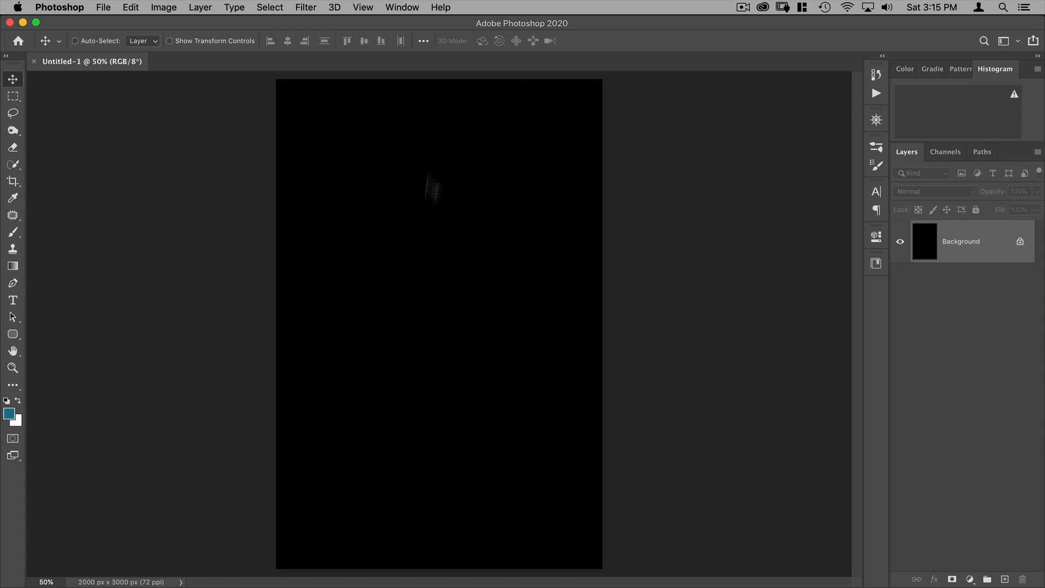
Start a new guide layout from the Default preset and give it 2 columns with no gutter
left_click(406, 8)
mouse_move(373, 8)
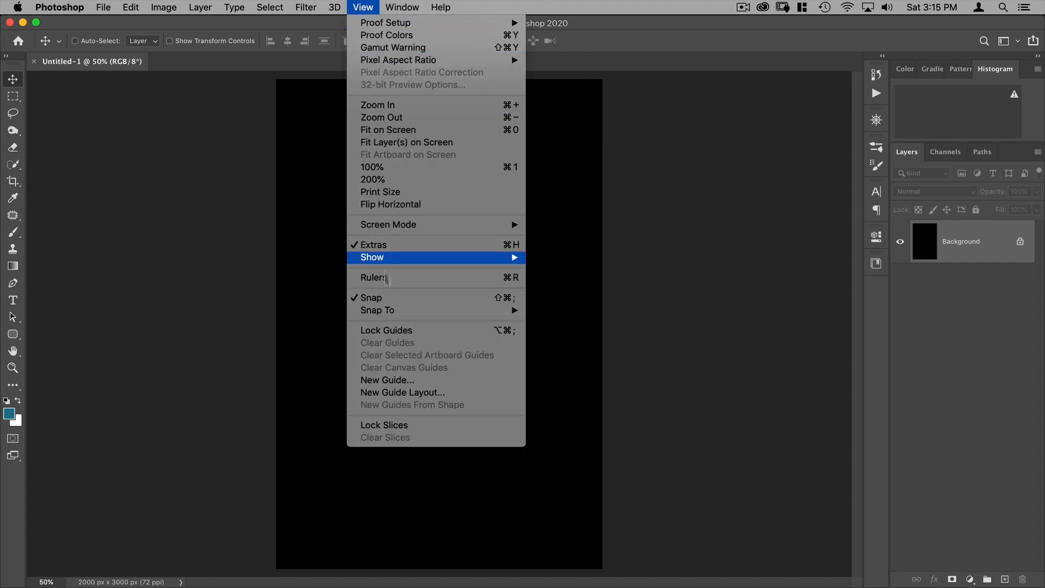
left_click(396, 393)
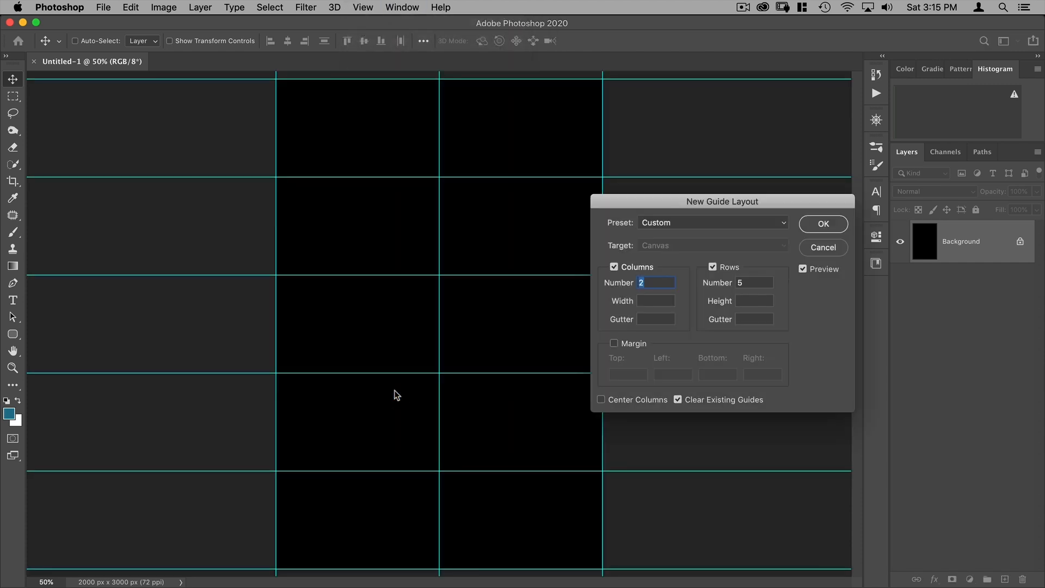
left_click_drag(619, 201, 649, 144)
left_click(531, 209)
left_click(551, 64)
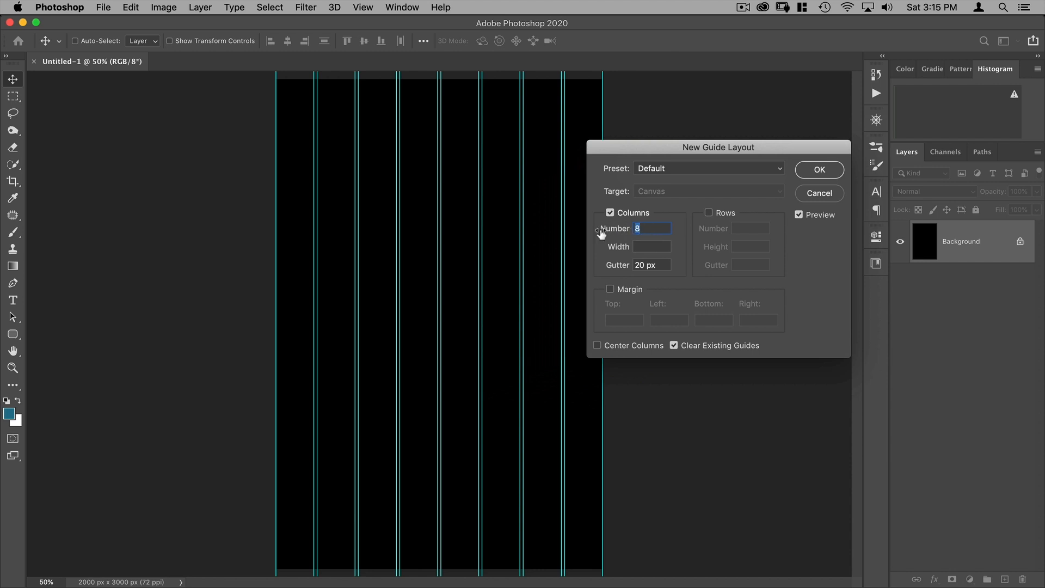
type("2")
left_click(650, 264)
key("BackSpace")
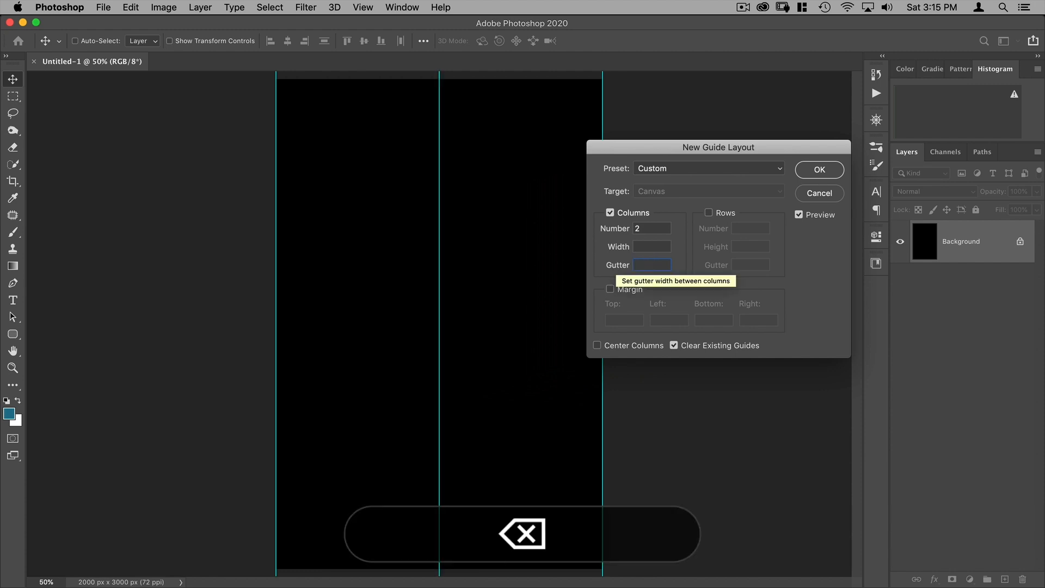
Add 5 rows with no gutter to the guide layout and apply it to the canvas
left_click(709, 213)
left_click(724, 233)
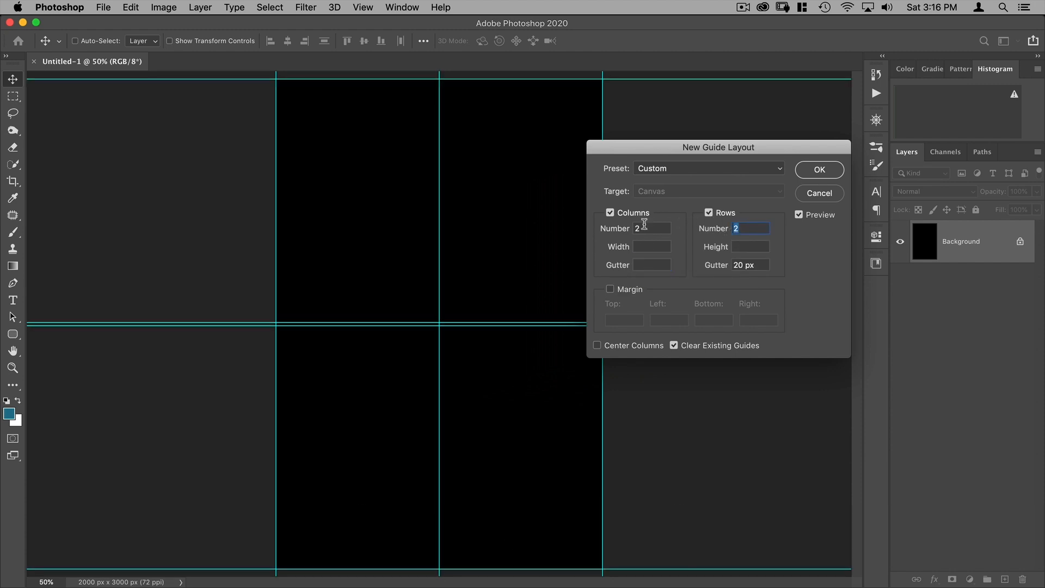
type("5")
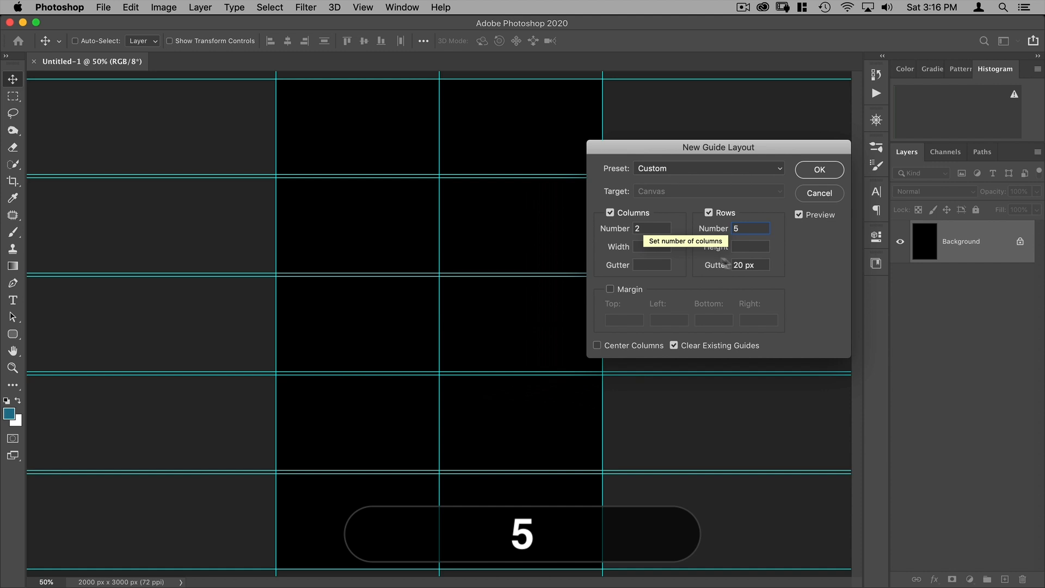
left_click(750, 264)
key("BackSpace")
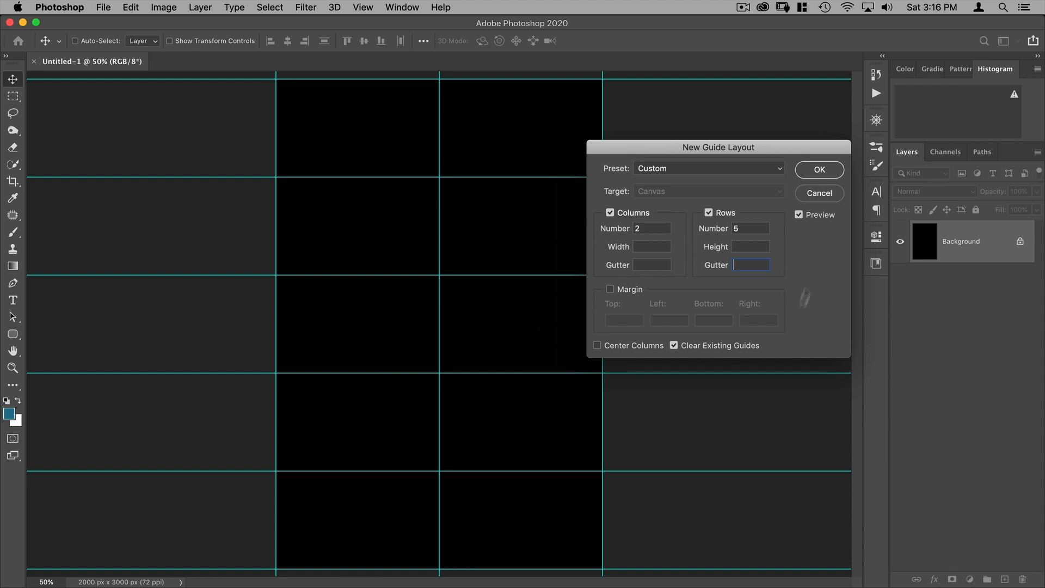
left_click(820, 170)
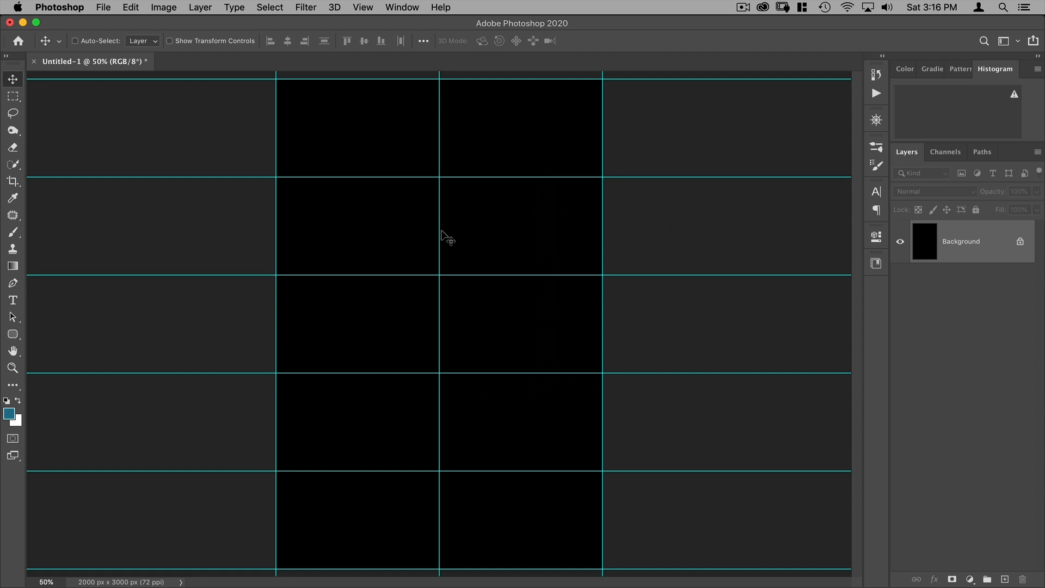
Toggle the canvas guides off and on several times, ending with them shown
key("super+semicolon")
key("super+semicolon")
key("super+semicolon")
key("super+semicolon")
key("super+semicolon")
key("super+semicolon")
key("super+semicolon")
key("super+semicolon")
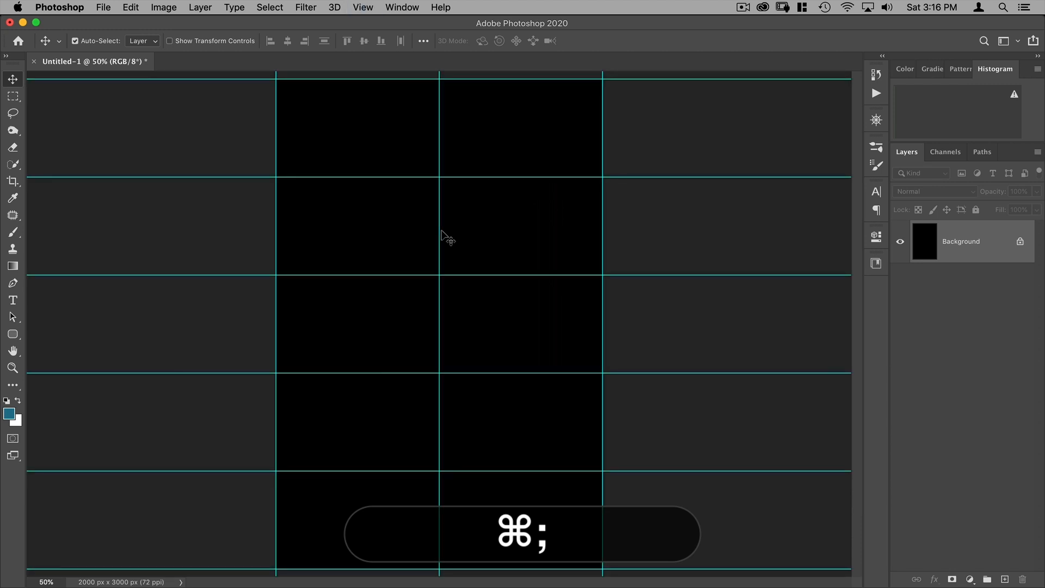
Place the 2.1 MB Unsplash JPEG from the Desktop's Nucly Tutorials, The Orb, assets folder as an embedded image filling the canvas
left_click(104, 8)
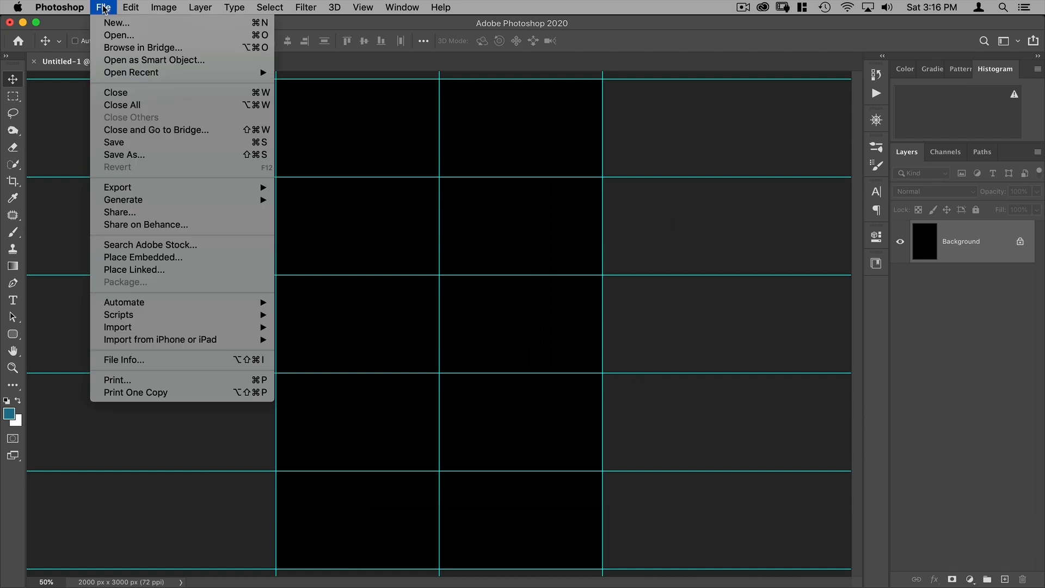
left_click(129, 258)
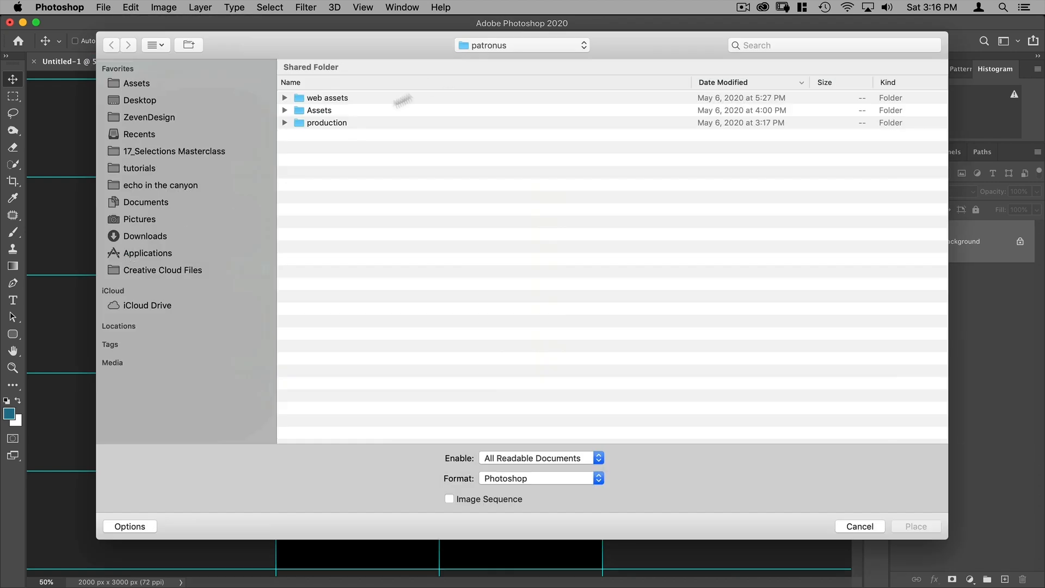
left_click(145, 101)
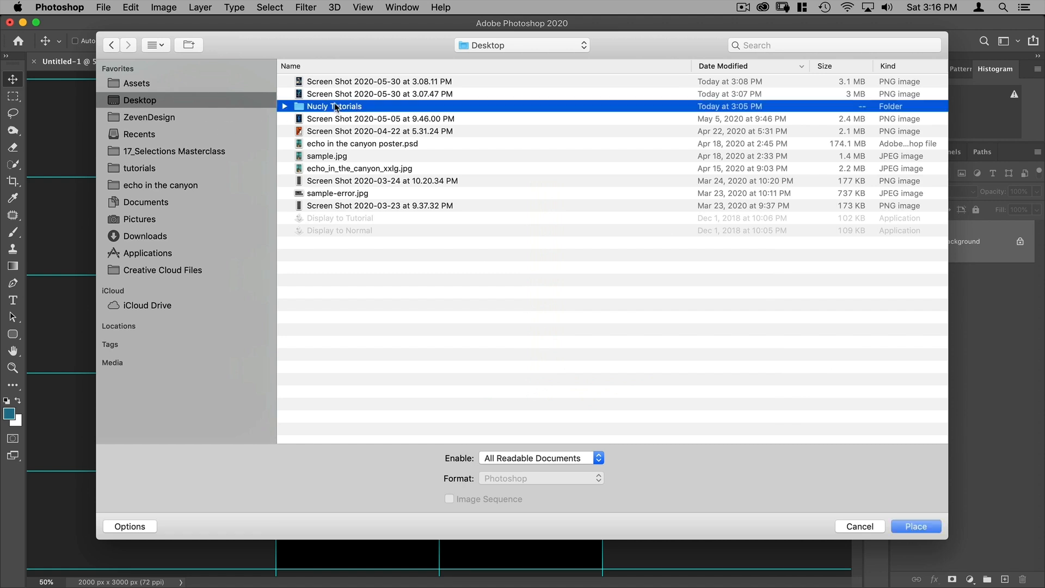
double_click(335, 106)
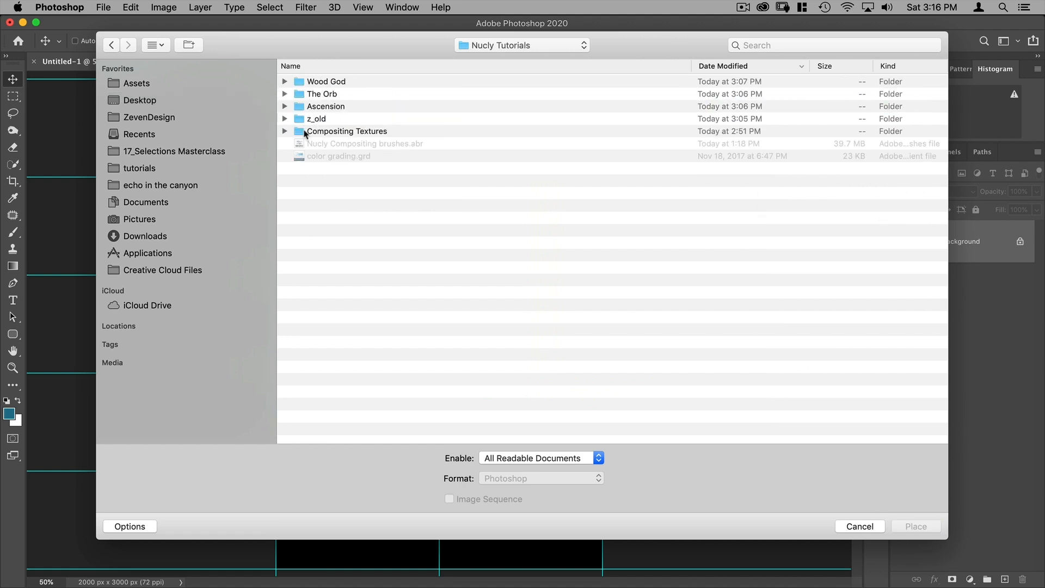
double_click(315, 94)
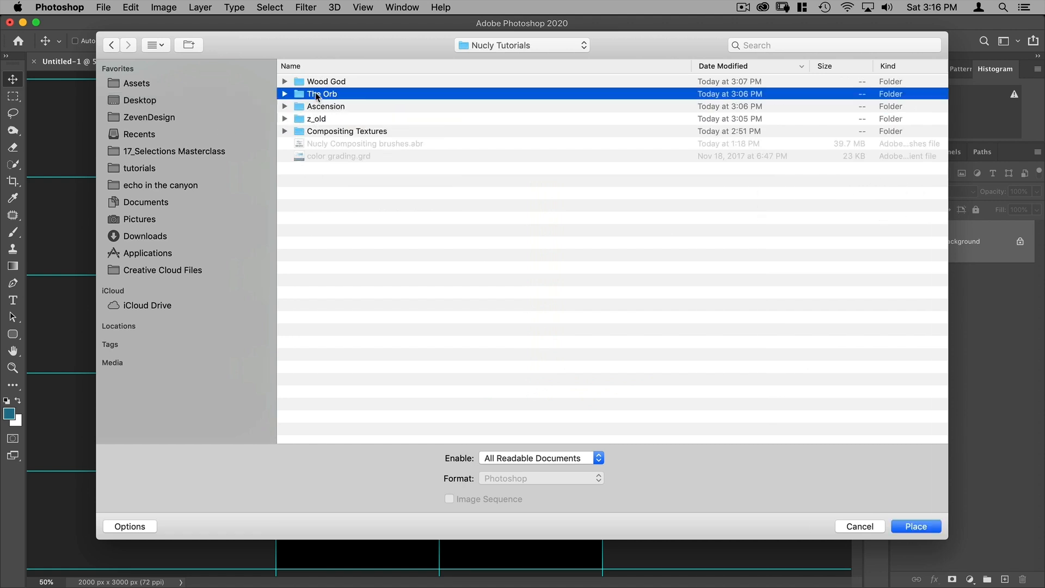
double_click(312, 81)
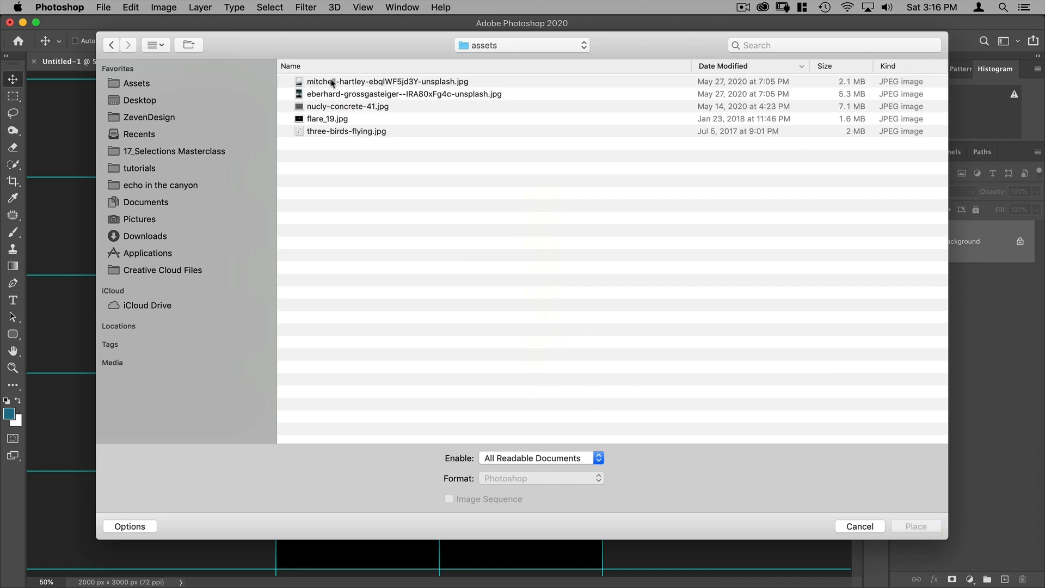
left_click(349, 83)
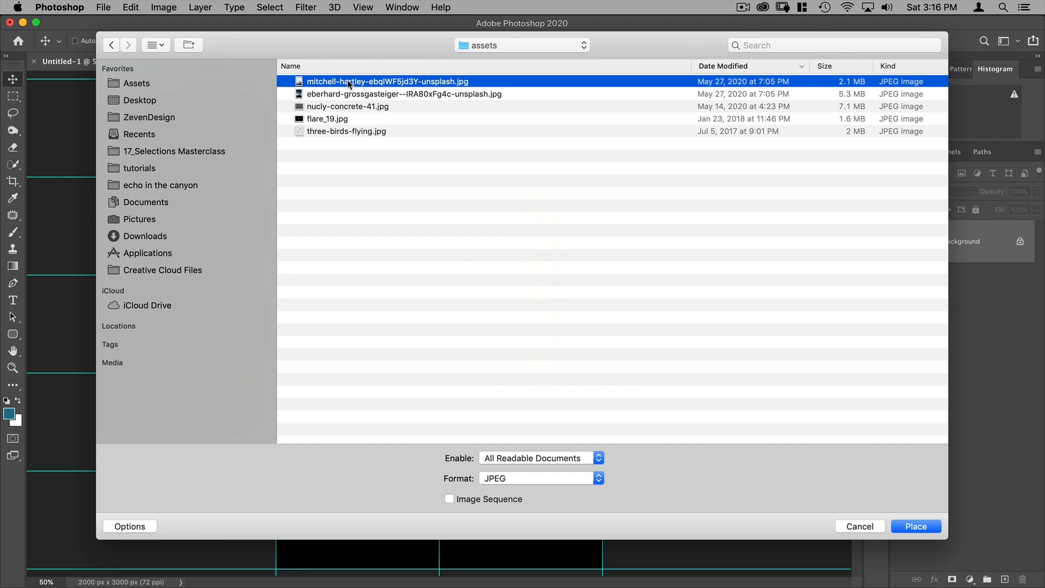
key("Return")
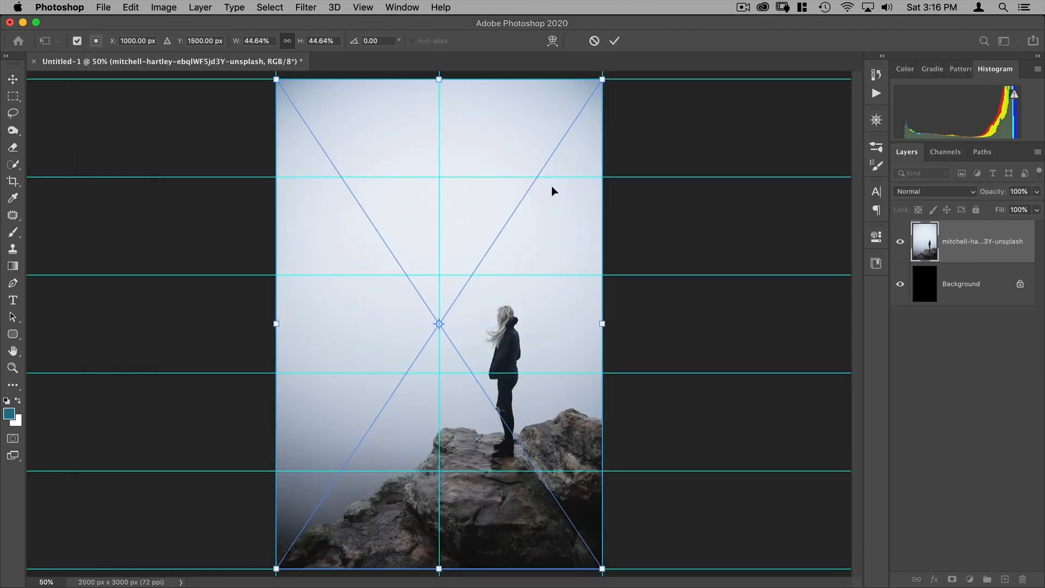
left_click(614, 41)
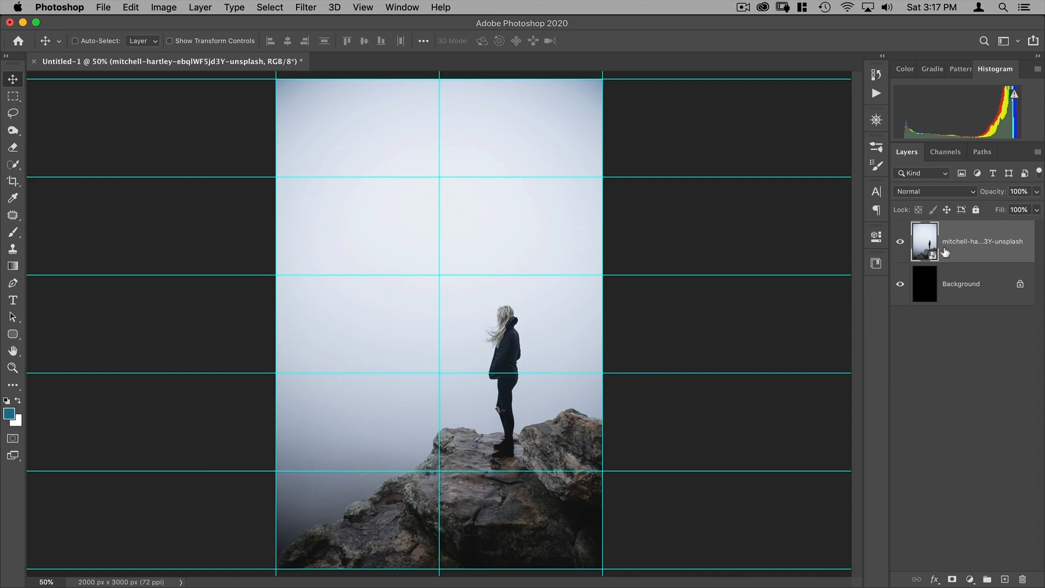
Rasterize the placed photo layer and hide the guides
right_click(1001, 230)
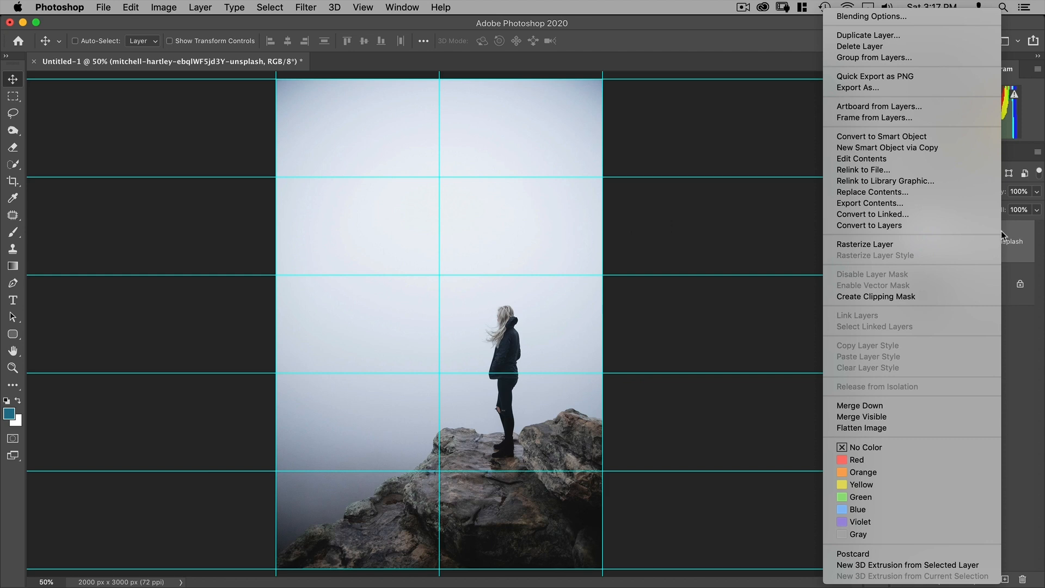
left_click(926, 243)
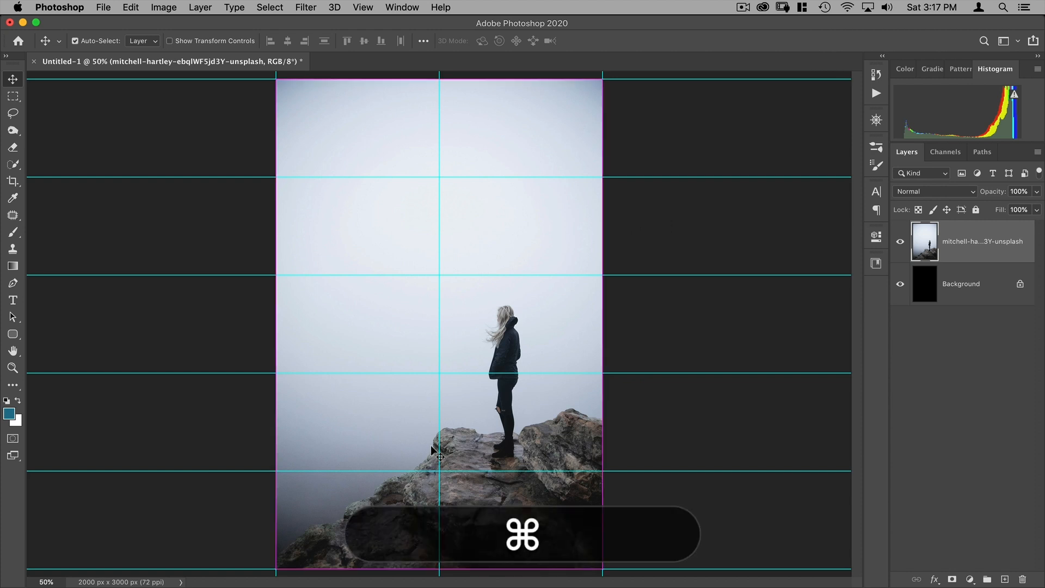
key("super+semicolon")
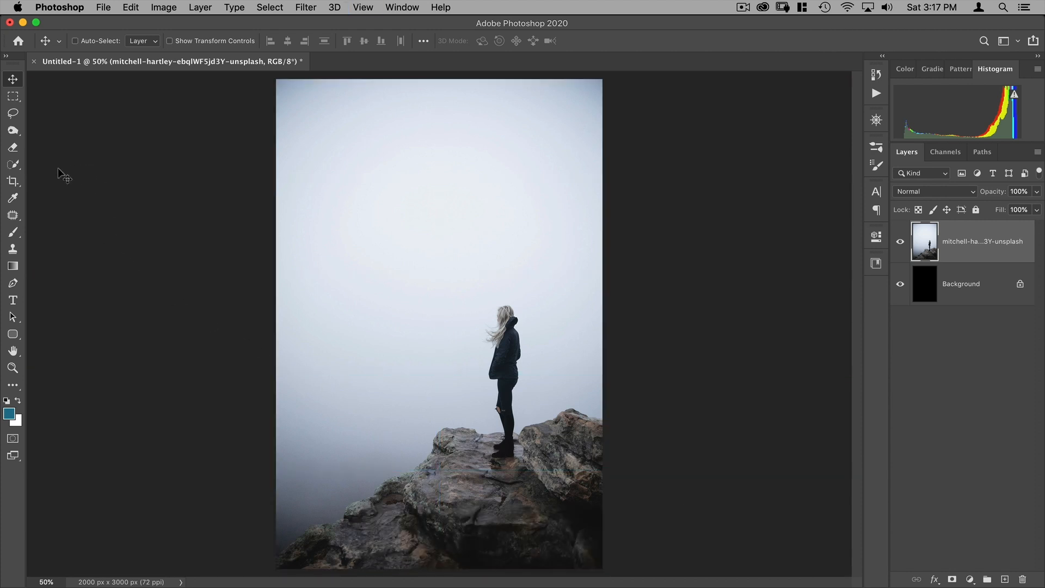
Select the standing woman in the photo with the Quick Selection tool's Select Subject command
left_click(13, 166)
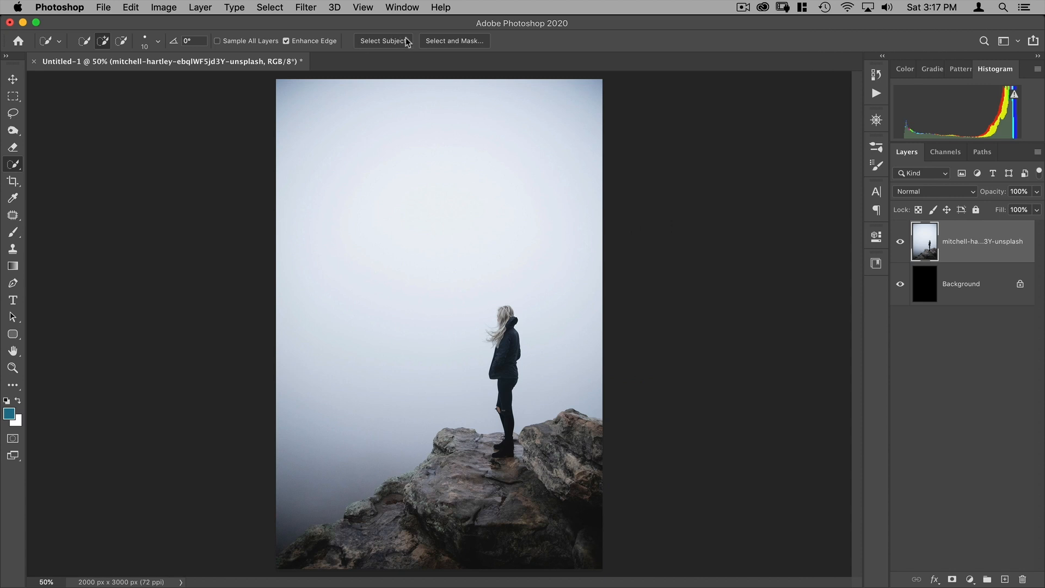
left_click(382, 40)
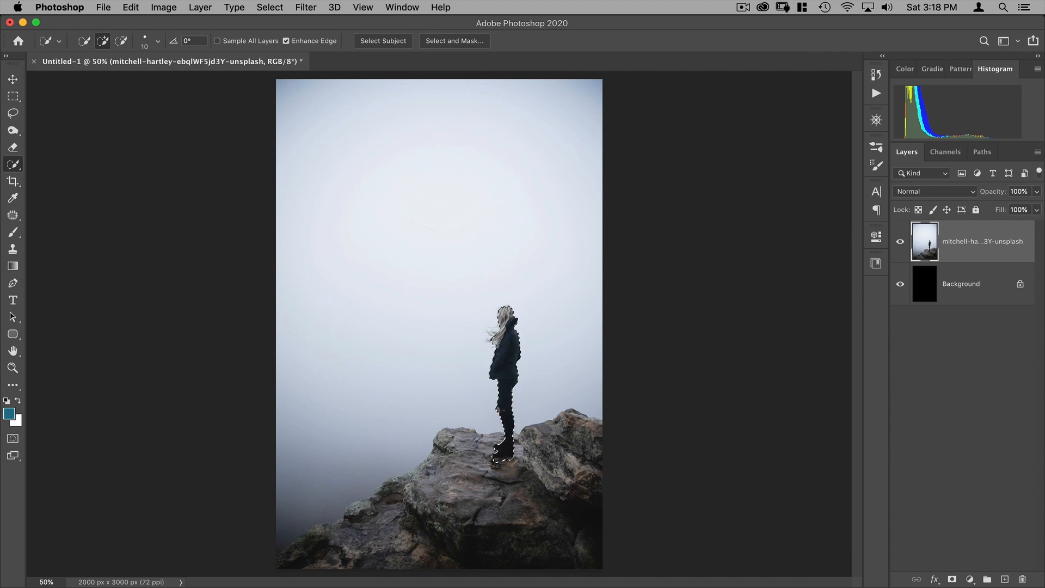
key("alt+space")
left_click_drag(455, 529, 579, 348)
mouse_move(665, 390)
left_mouse_down()
mouse_move(602, 370)
mouse_move(615, 430)
mouse_move(688, 380)
mouse_move(630, 415)
mouse_move(637, 387)
mouse_move(678, 402)
left_mouse_up()
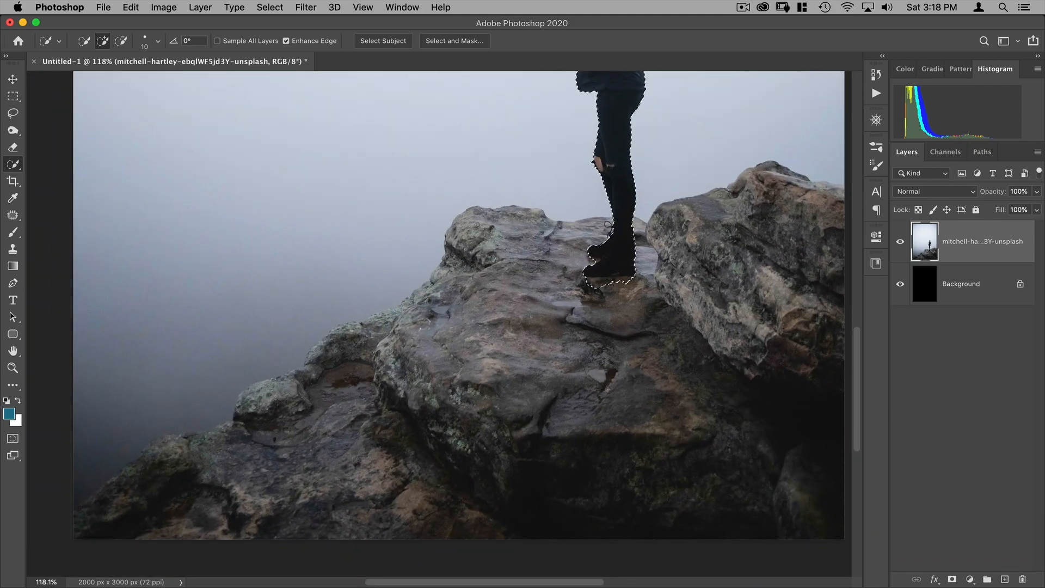
Extend the Quick Selection from the woman's boots over the central rock ledge and down its sloping side
key("space")
left_click_drag(466, 362, 535, 359)
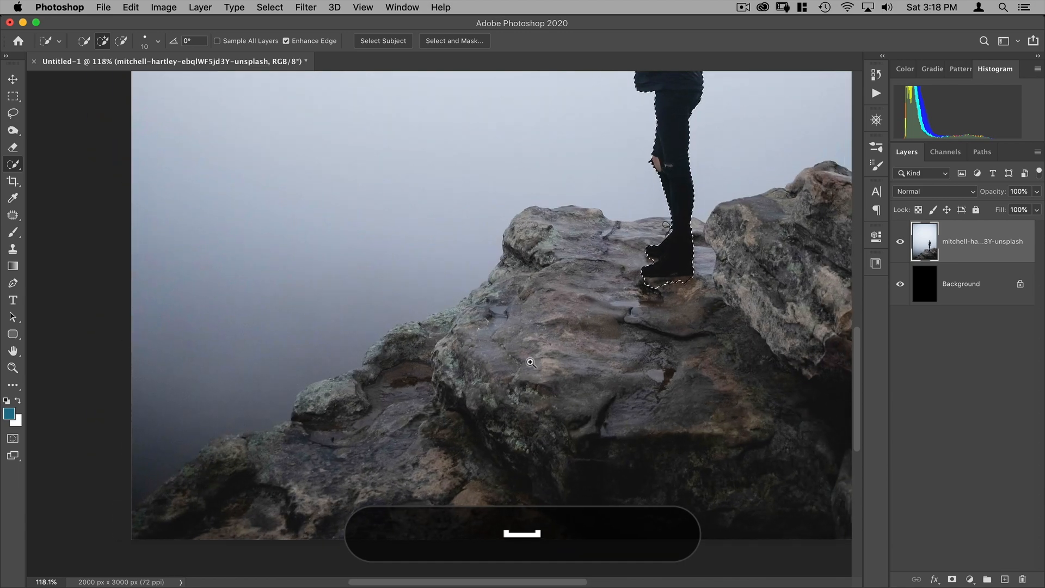
mouse_move(514, 369)
left_mouse_down()
mouse_move(553, 366)
mouse_move(493, 366)
mouse_move(508, 367)
left_mouse_up()
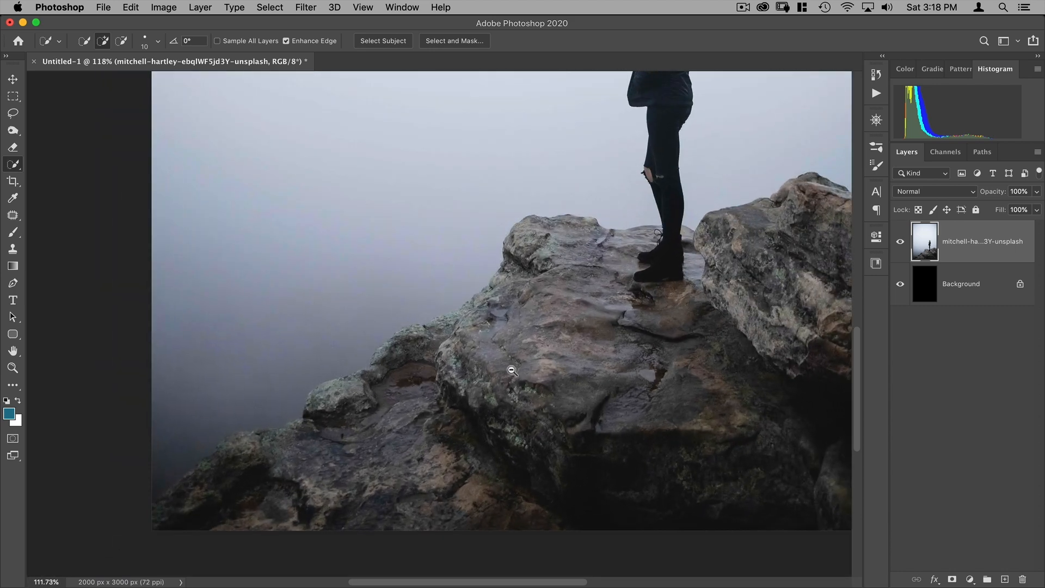
left_click_drag(713, 361, 588, 360)
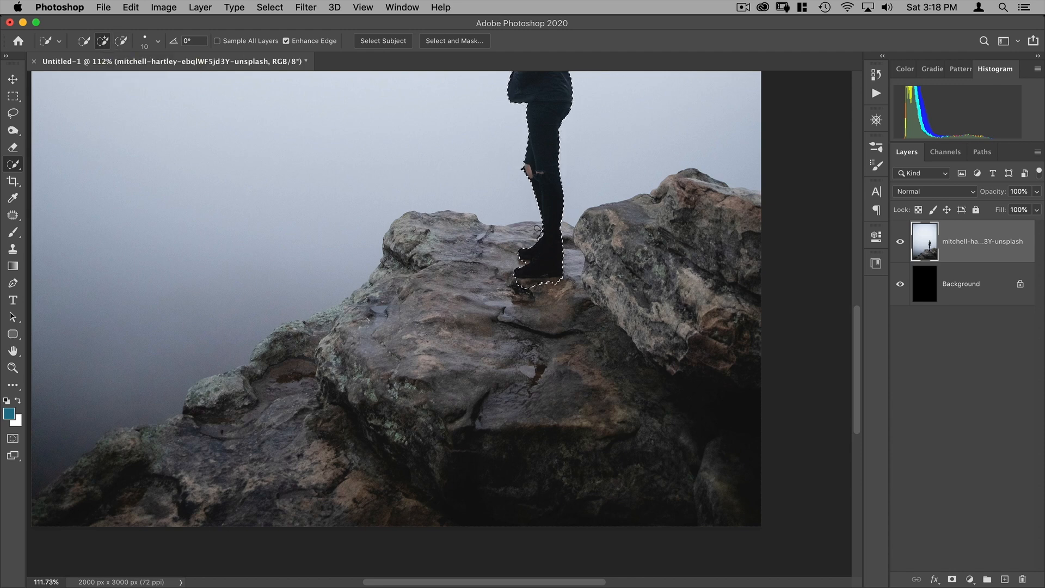
mouse_move(538, 240)
left_mouse_down()
mouse_move(403, 232)
mouse_move(388, 242)
mouse_move(394, 281)
mouse_move(364, 335)
mouse_move(343, 324)
mouse_move(315, 353)
mouse_move(306, 333)
mouse_move(285, 341)
left_mouse_up()
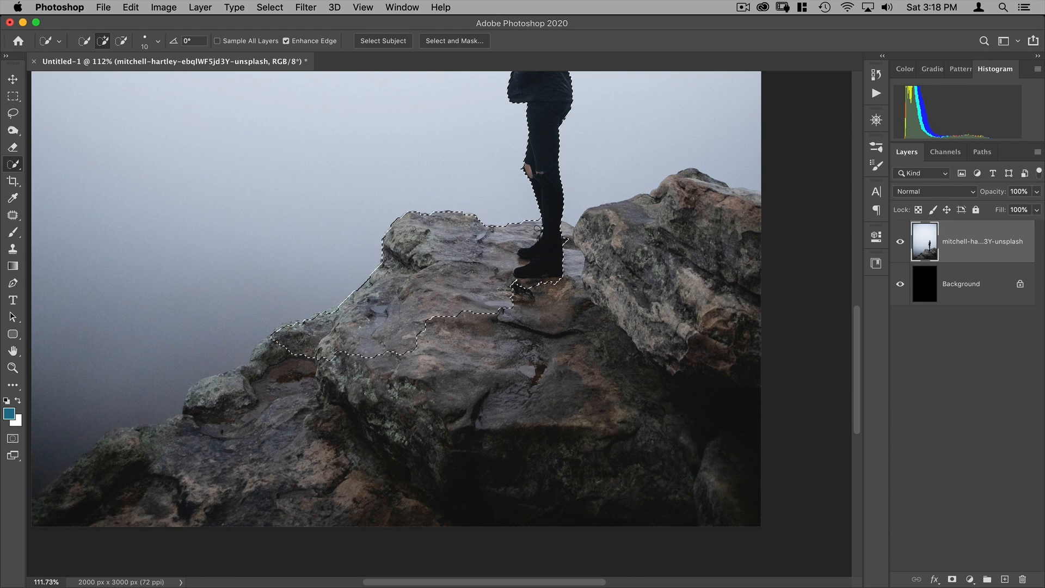
left_click_drag(281, 345, 307, 346)
left_click_drag(375, 348, 550, 316)
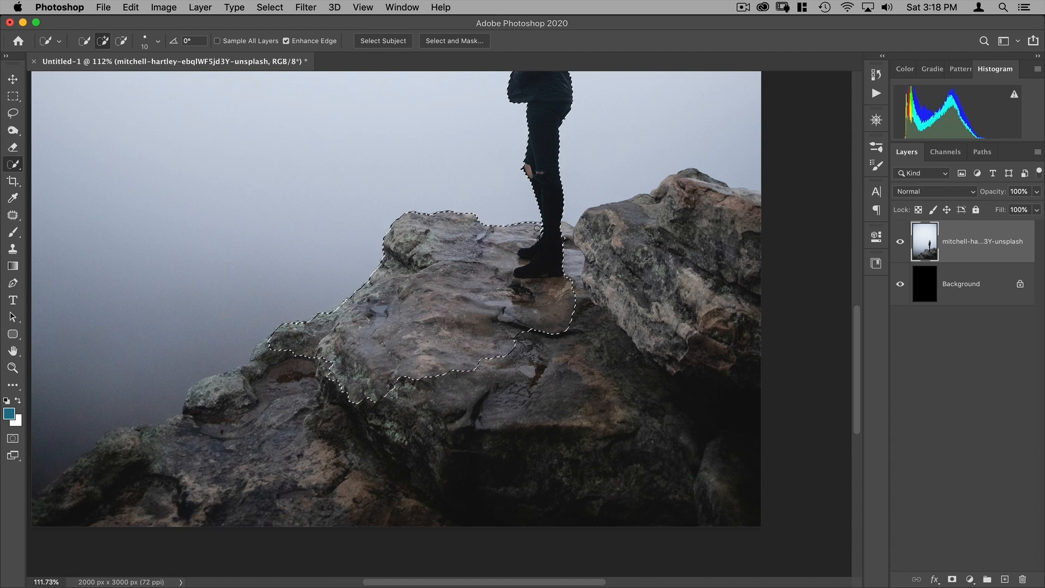
mouse_move(309, 349)
left_mouse_down()
mouse_move(289, 376)
mouse_move(286, 430)
left_mouse_up()
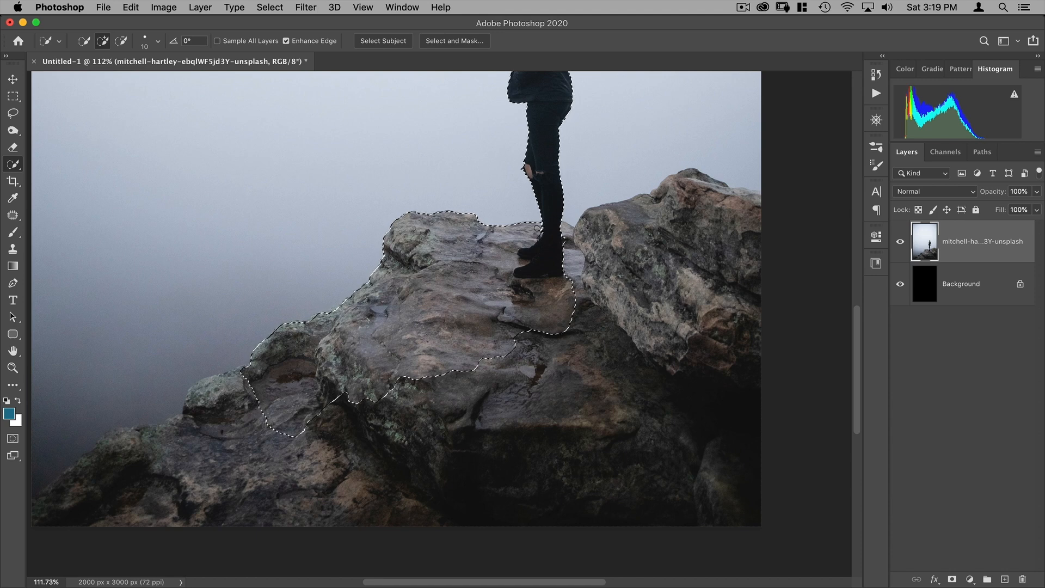
Add the large boulder beside the woman and the remaining foreground rocks to the selection, undoing one stray stroke
mouse_move(263, 405)
left_mouse_down()
mouse_move(213, 399)
mouse_move(191, 381)
mouse_move(116, 378)
left_mouse_up()
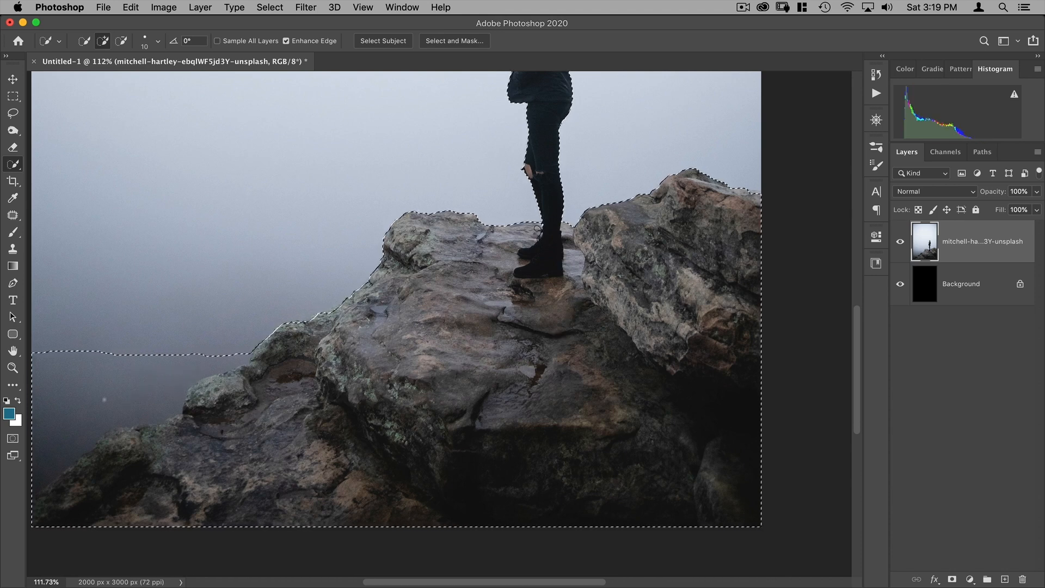
key("super+z")
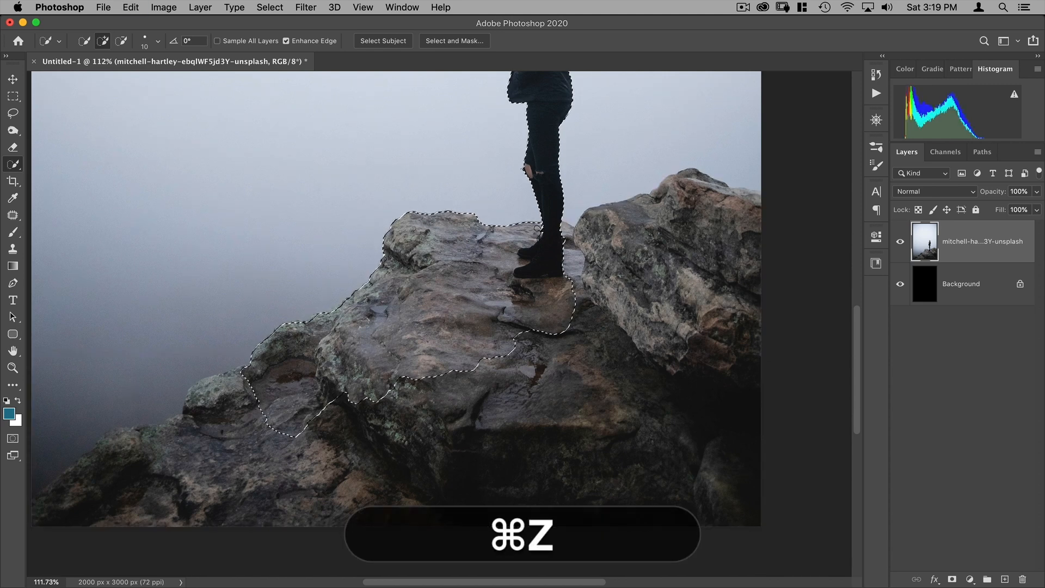
key("super+shift+z")
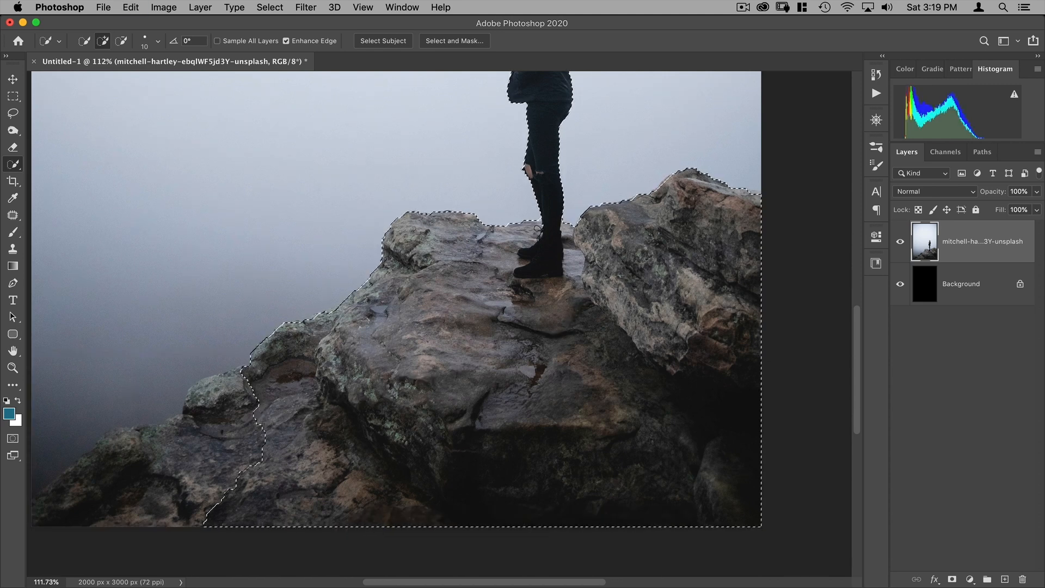
mouse_move(269, 398)
left_mouse_down()
mouse_move(163, 439)
mouse_move(41, 429)
mouse_move(90, 476)
left_mouse_up()
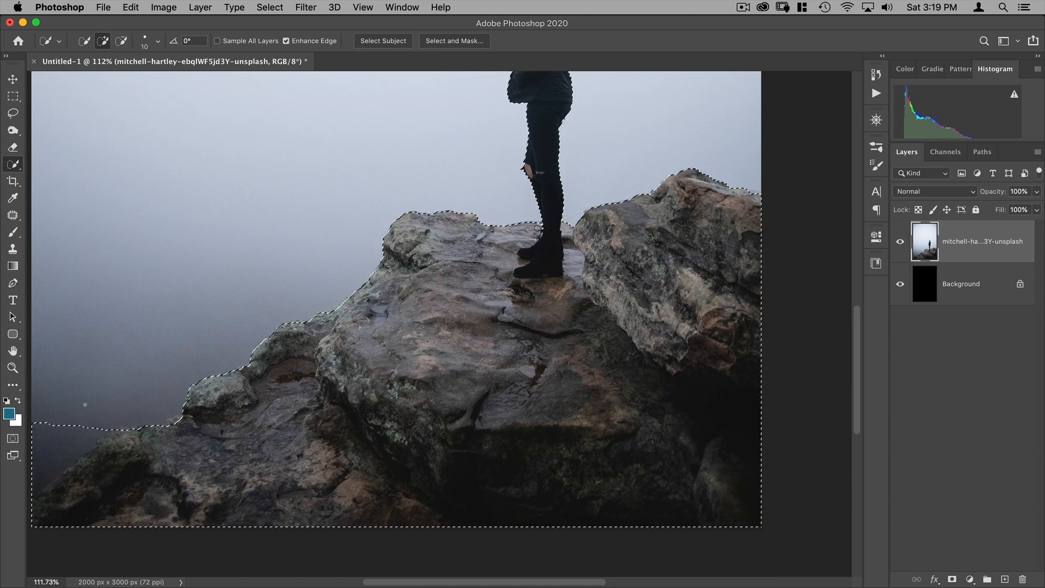
Subtract the fog area beside the lowest rocks from the selection so it follows the rock edge
key("alt")
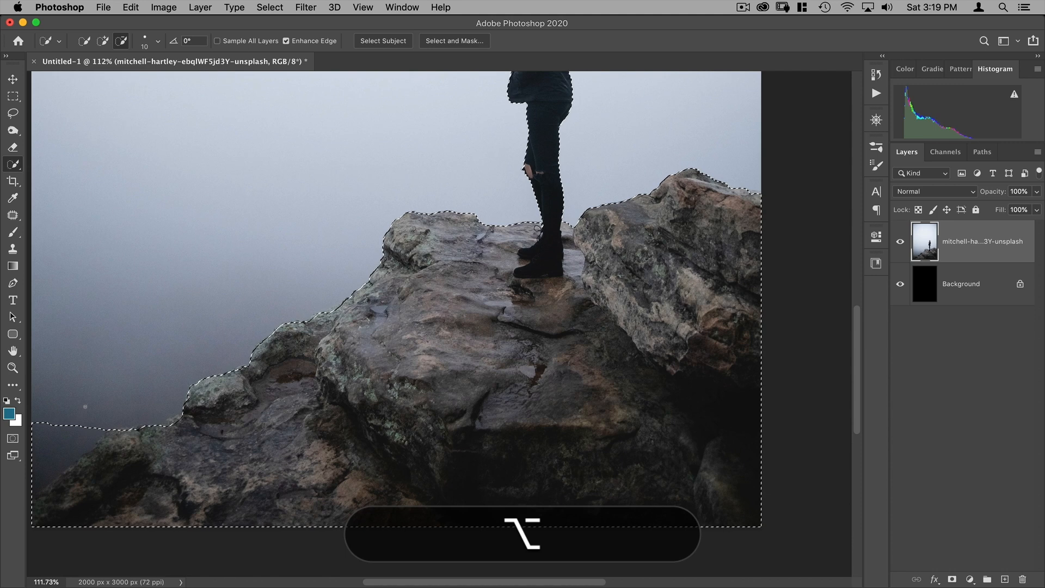
left_click(122, 41)
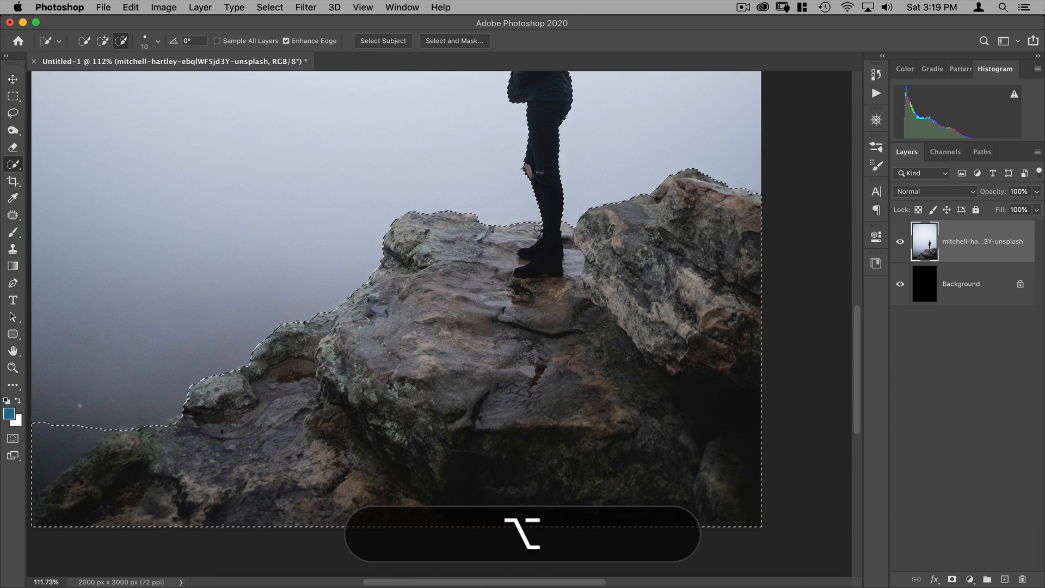
left_click(91, 438)
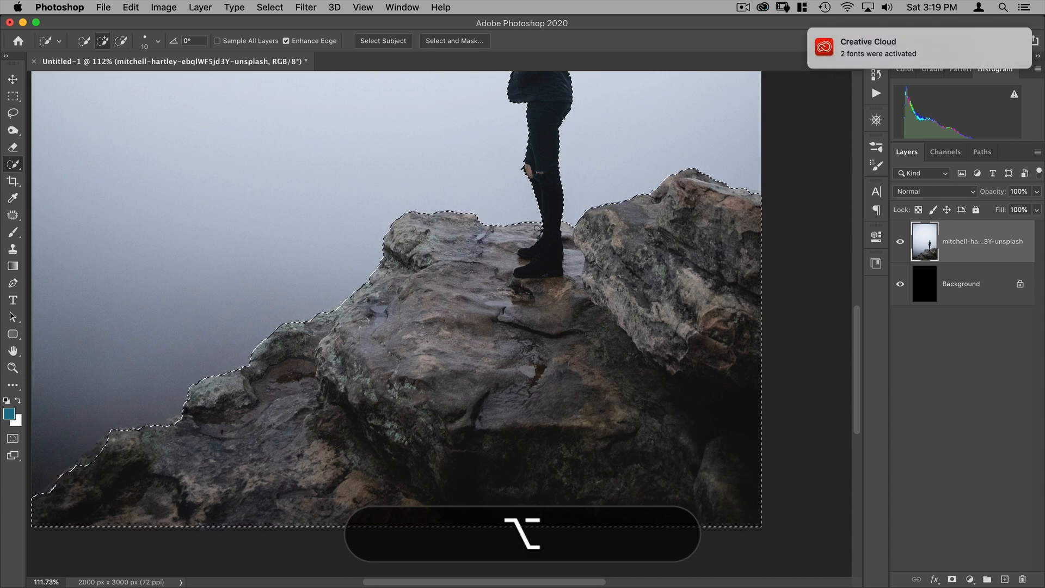
key("alt")
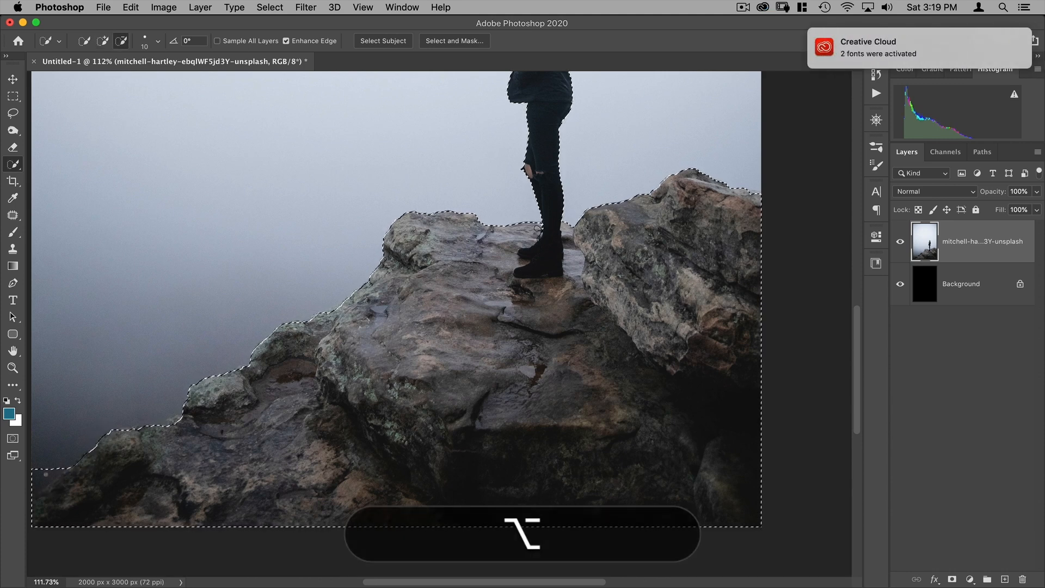
left_click_drag(42, 476, 33, 486)
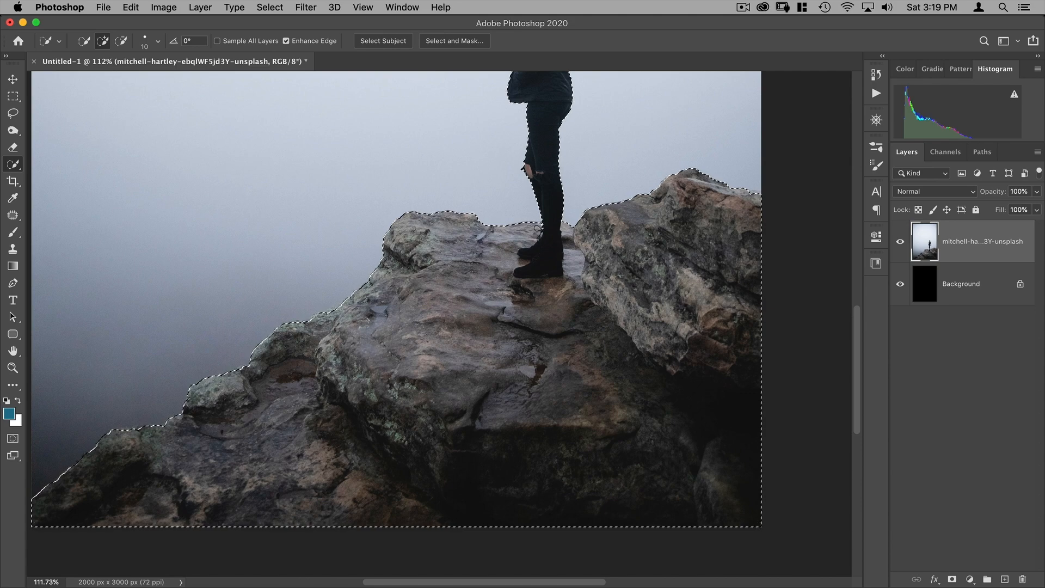
Open the selection in Select and Mask and refine the edge around the woman's head and windblown hair with the Refine Edge Brush
scroll(422, 310, "up", 5)
scroll(422, 310, "up", 5)
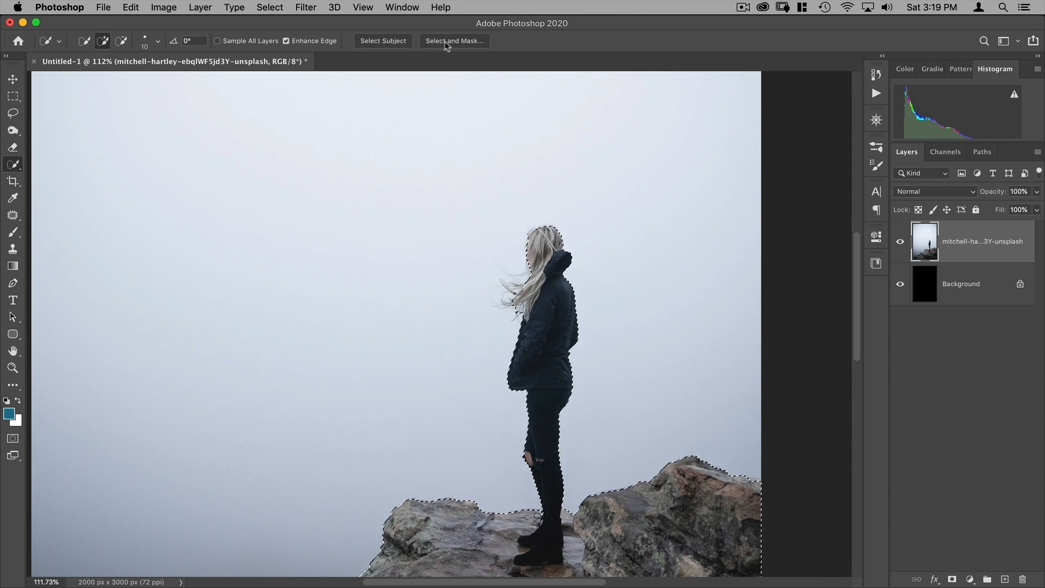
left_click(470, 42)
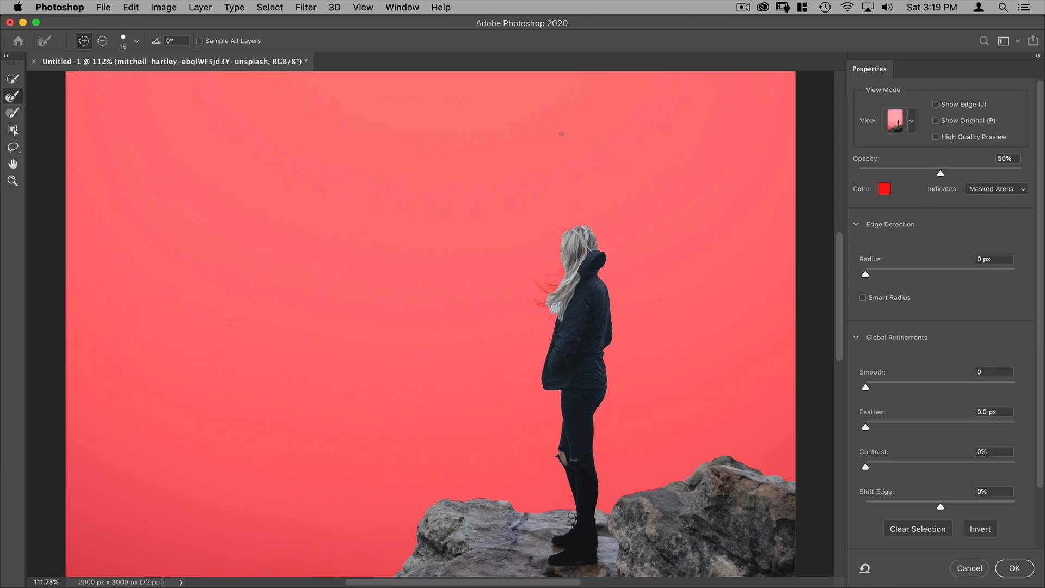
key("super+space")
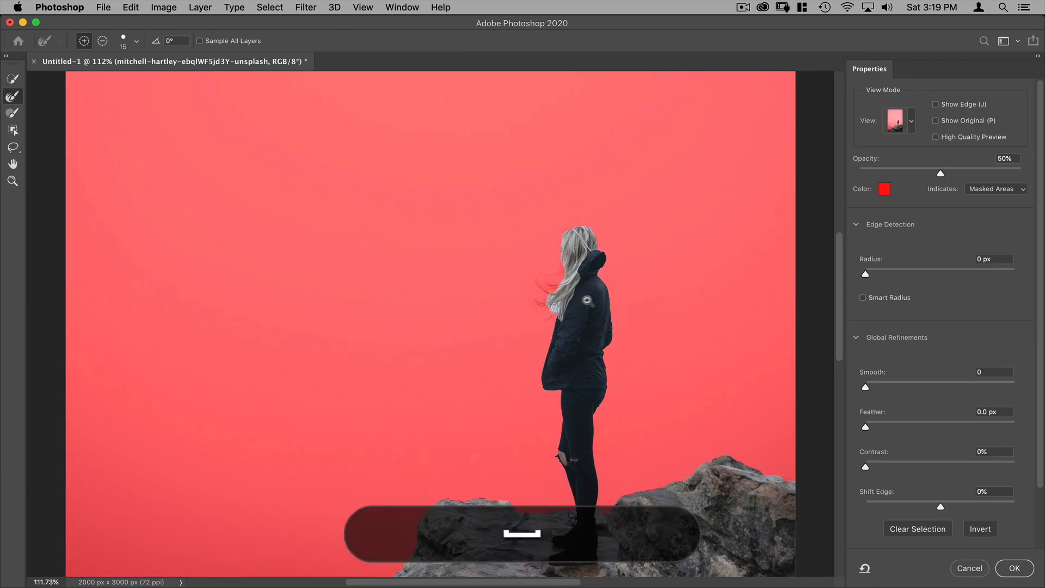
left_click_drag(566, 285, 553, 317)
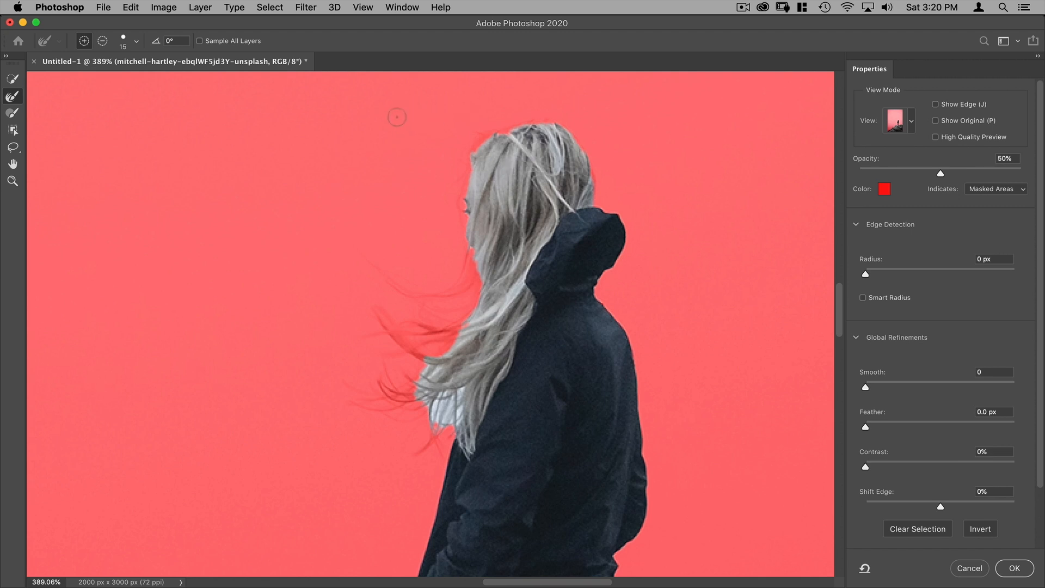
mouse_move(464, 147)
left_mouse_down()
mouse_move(514, 126)
mouse_move(567, 128)
mouse_move(588, 151)
left_mouse_up()
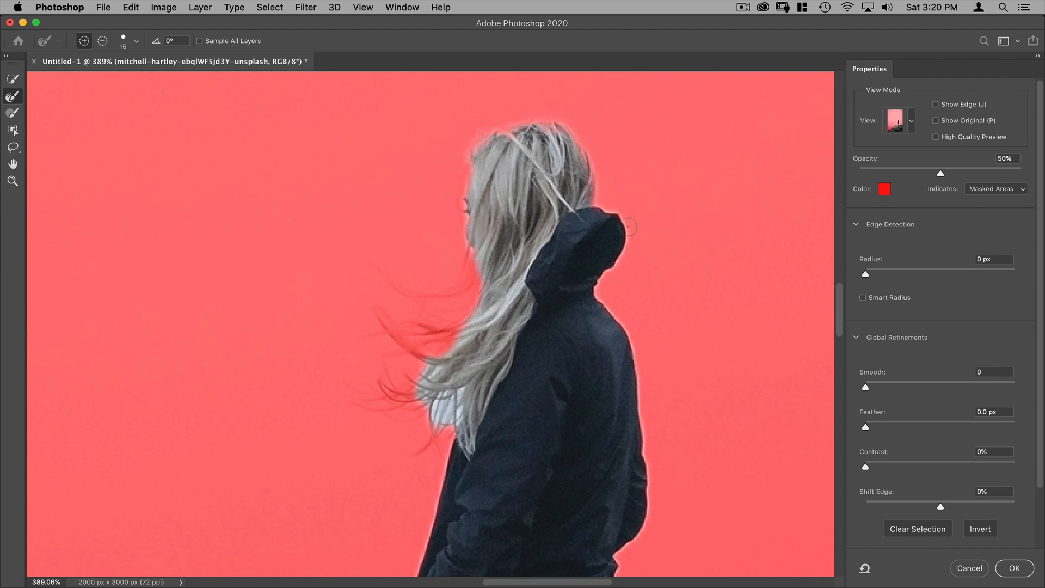
left_click_drag(468, 156, 457, 286)
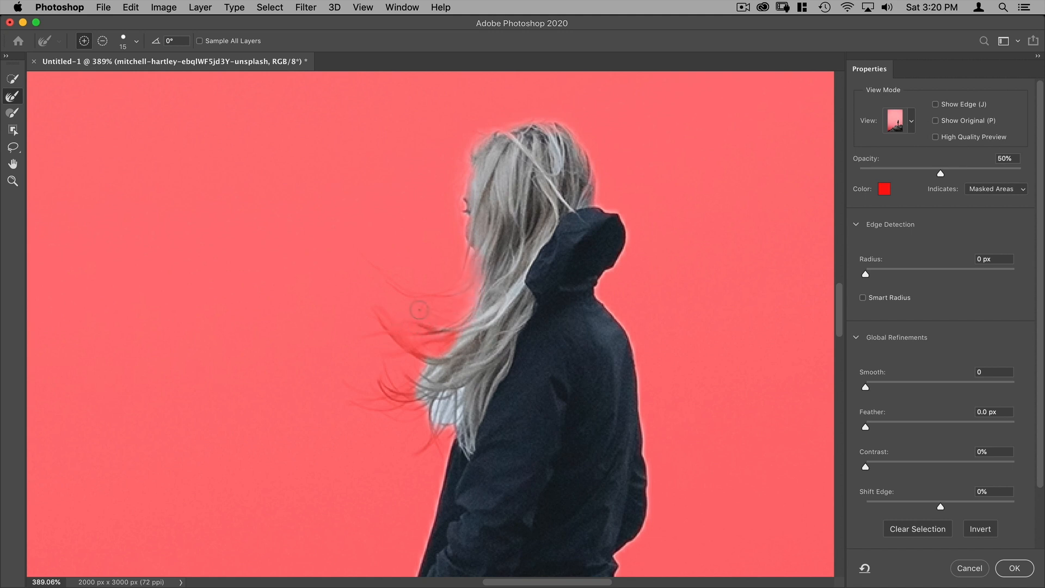
mouse_move(451, 323)
left_mouse_down()
mouse_move(384, 321)
mouse_move(441, 345)
mouse_move(385, 387)
left_mouse_up()
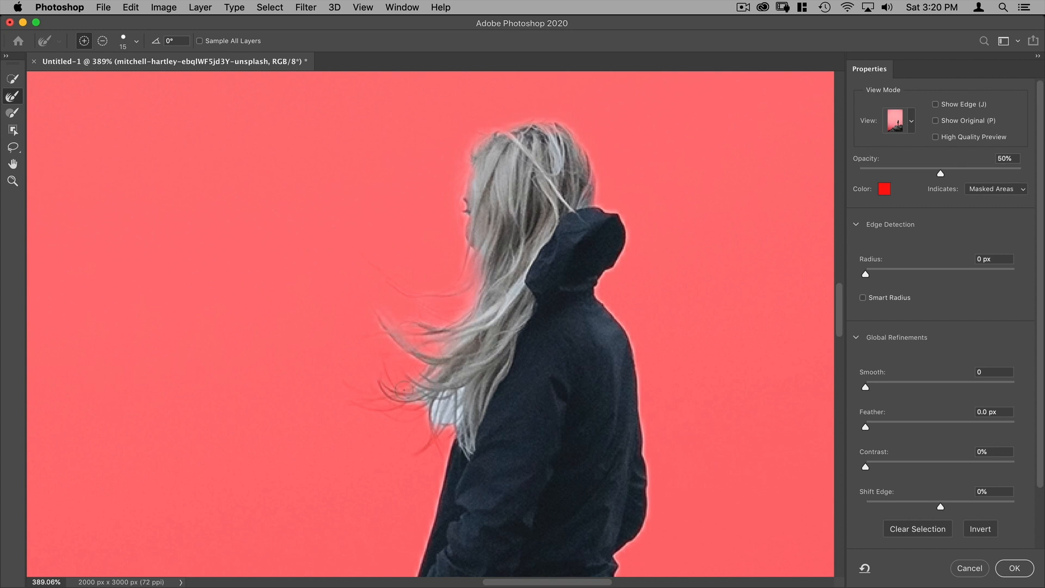
mouse_move(384, 409)
left_mouse_down()
mouse_move(425, 428)
mouse_move(423, 451)
left_mouse_up()
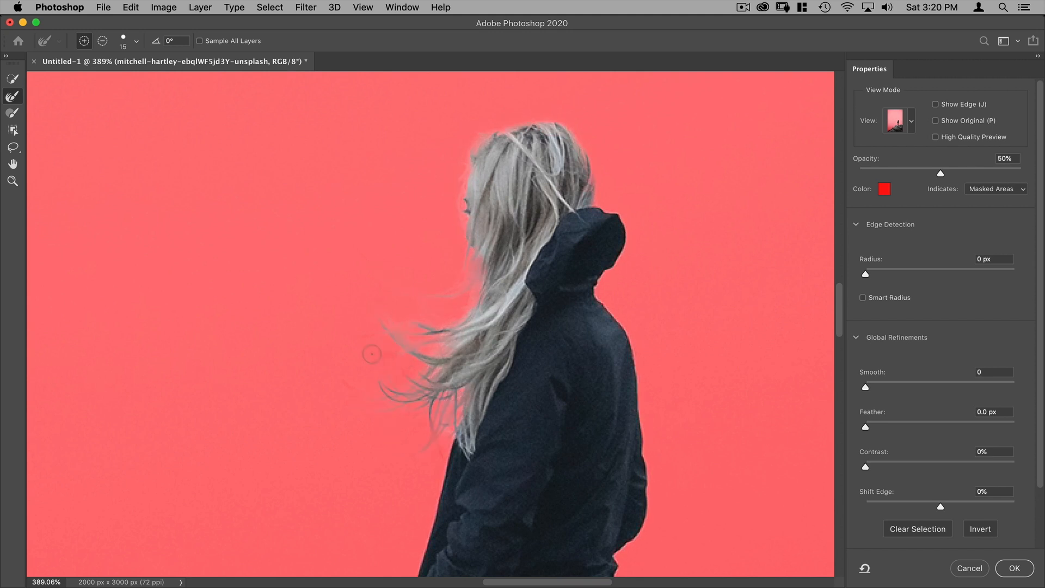
Add the woman's face and chin edge back to the selection with the Quick Selection tool
key("space")
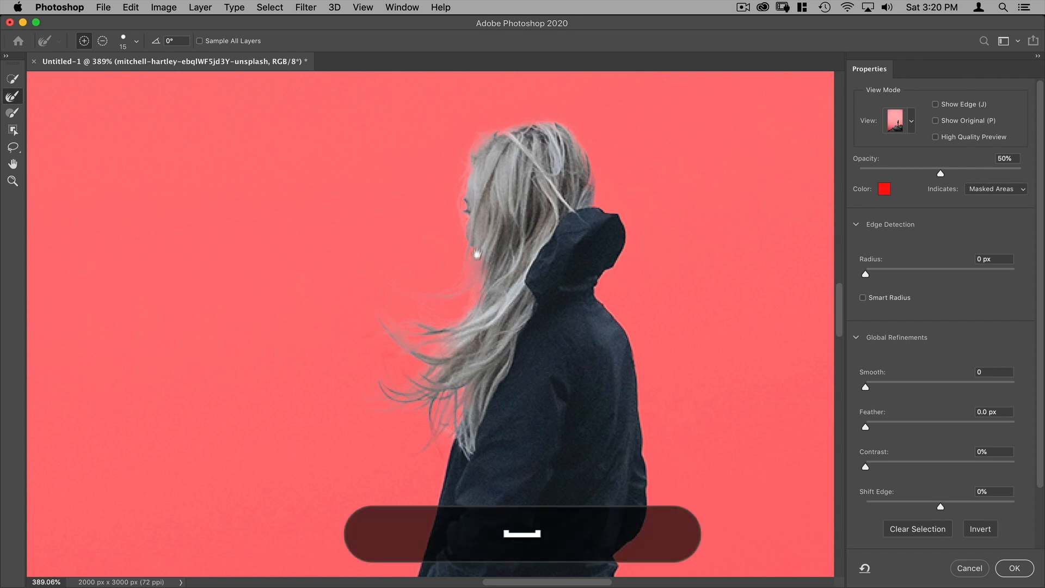
left_click_drag(485, 238, 501, 205)
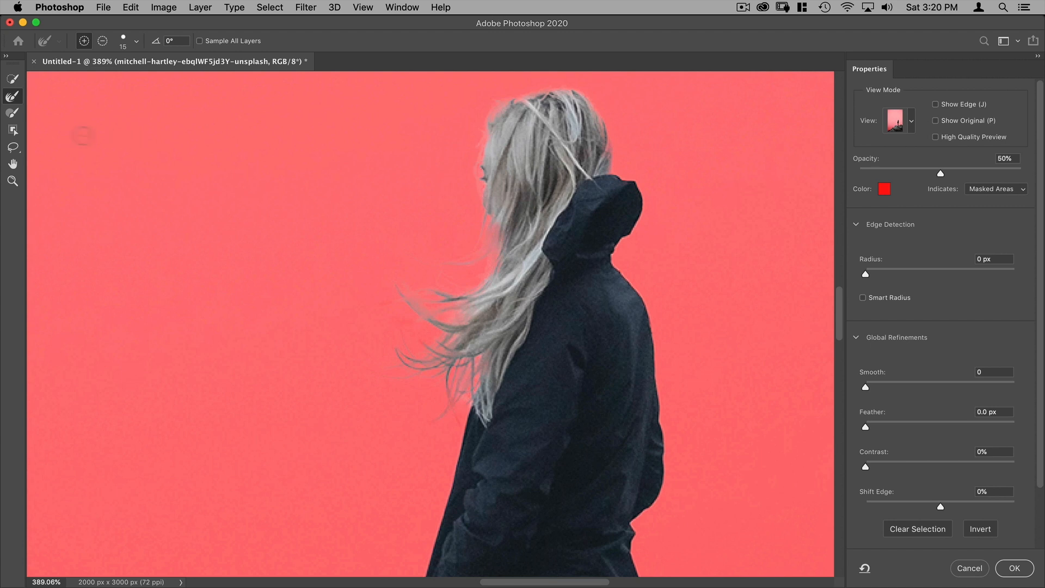
left_click(13, 81)
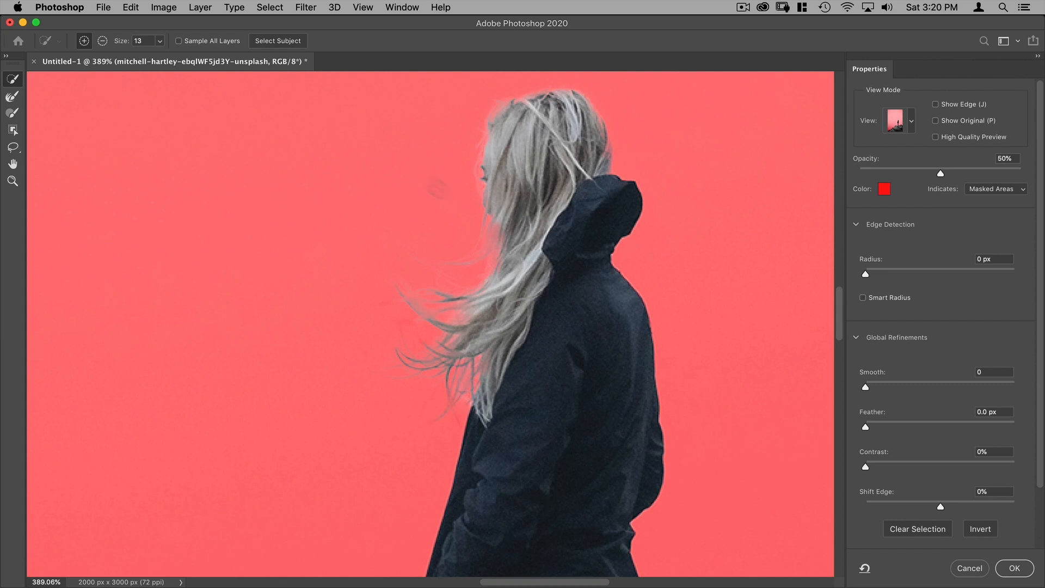
left_click_drag(495, 198, 499, 220)
left_click_drag(491, 191, 491, 196)
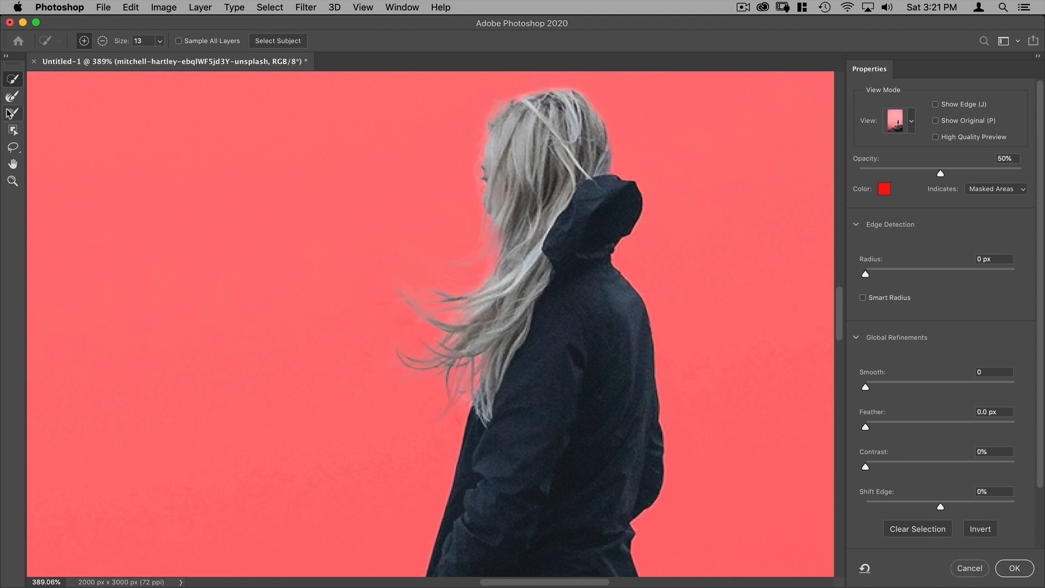
Paint a patch above the ledge's upper edge into the selection with the Brush tool and paint it back out
left_click(12, 114)
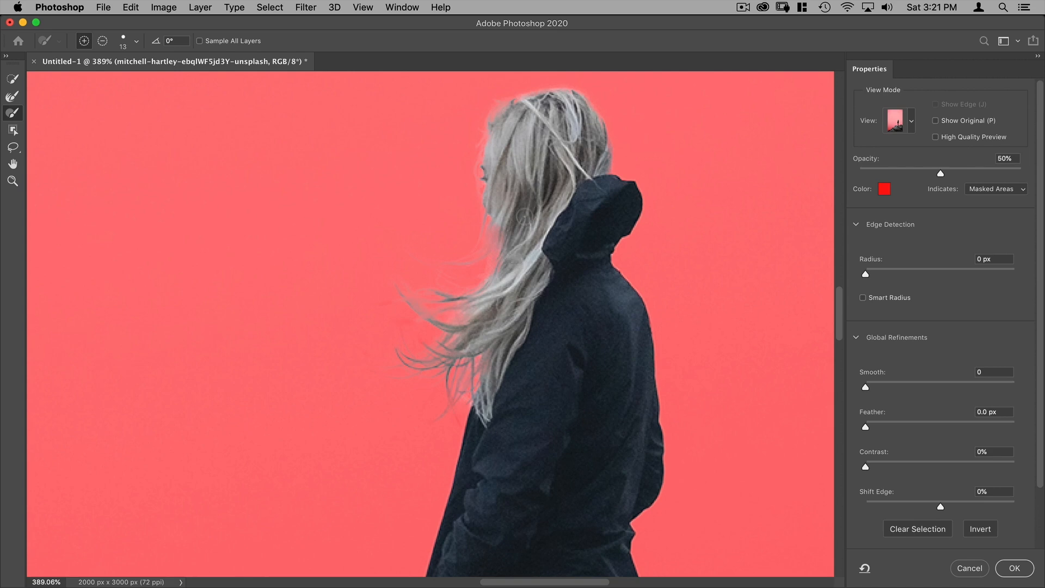
scroll(552, 298, "down", 5)
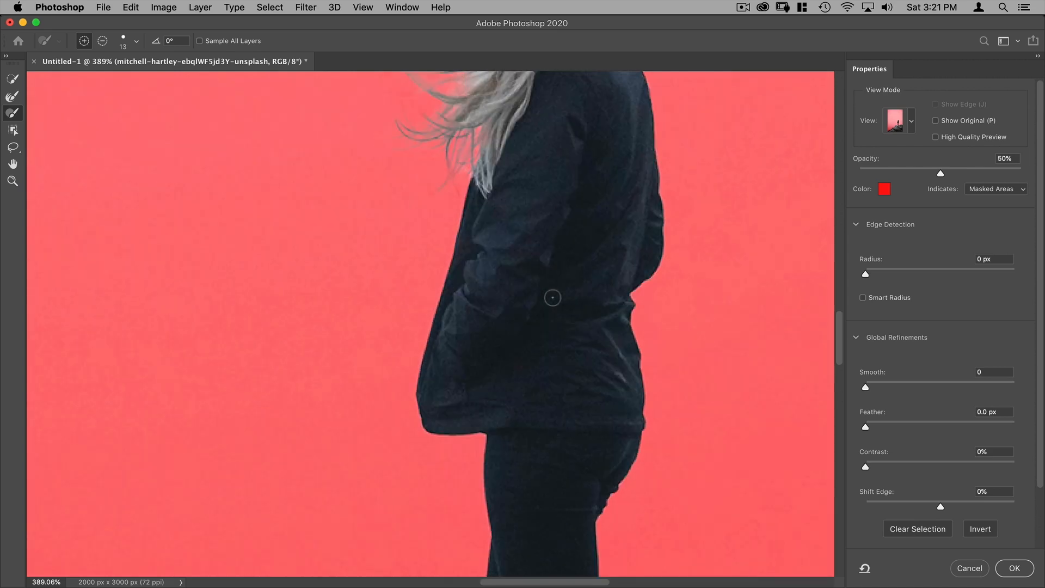
scroll(553, 298, "down", 12)
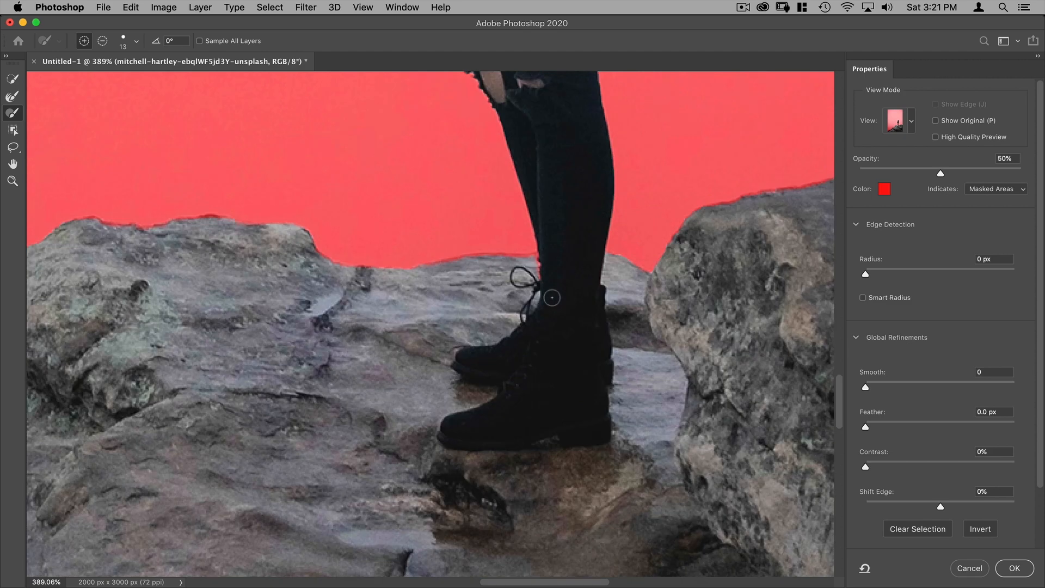
key("space")
left_click_drag(221, 272, 606, 279)
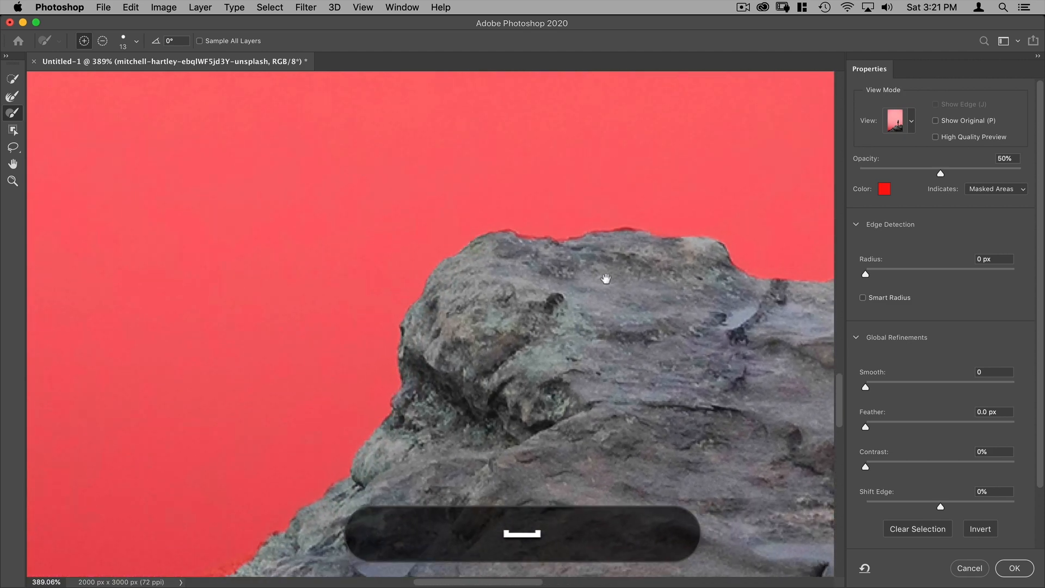
left_click_drag(634, 229, 555, 232)
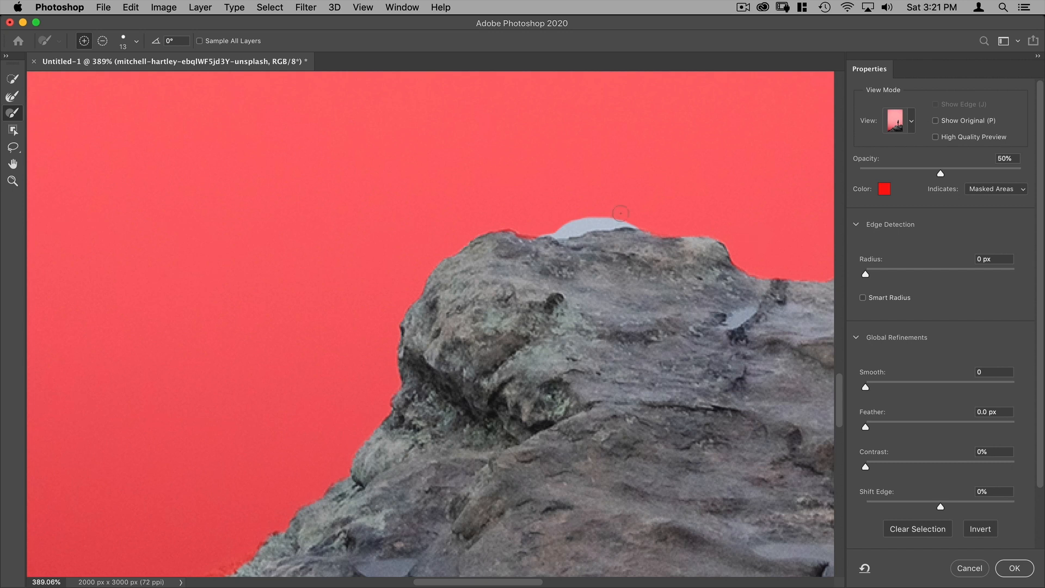
key("alt")
mouse_move(636, 219)
left_mouse_down()
mouse_move(441, 226)
mouse_move(404, 239)
left_mouse_up()
key("space")
left_click_drag(571, 223, 531, 324)
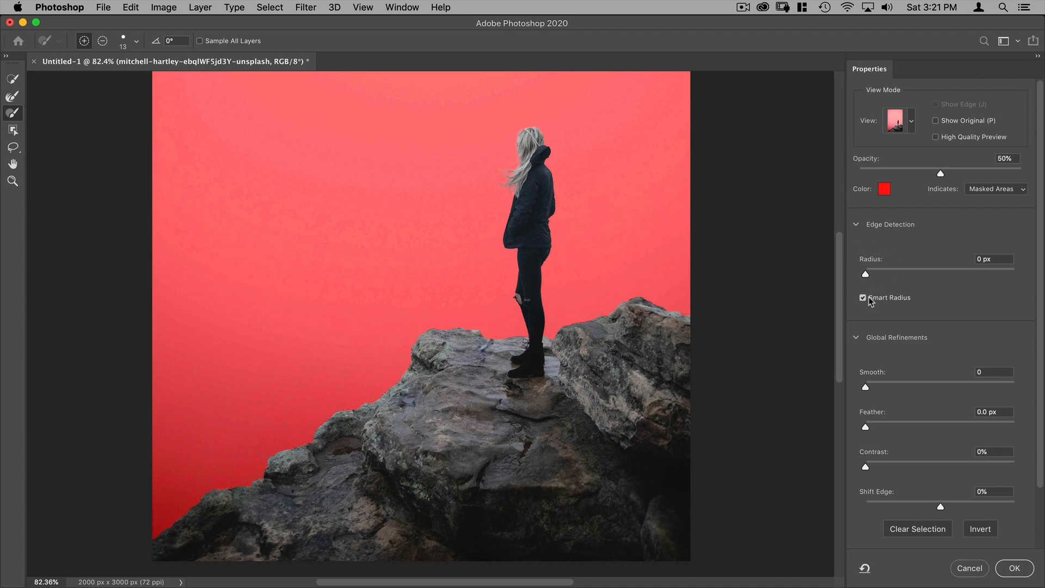
Set the edge detection radius to 2 px with Smart Radius enabled
left_click(880, 274)
left_click(983, 258)
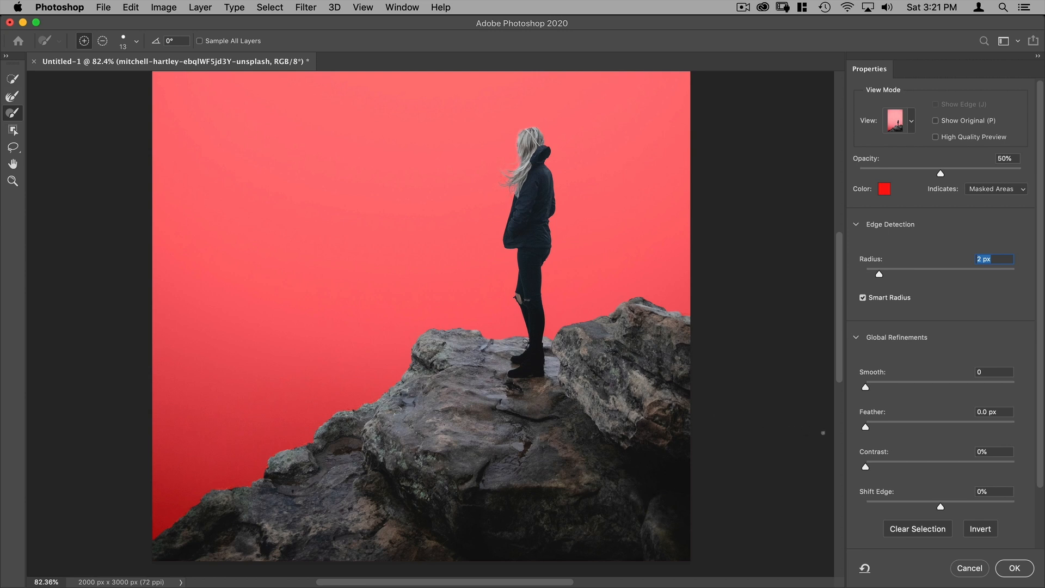
scroll(926, 341, "down", 3)
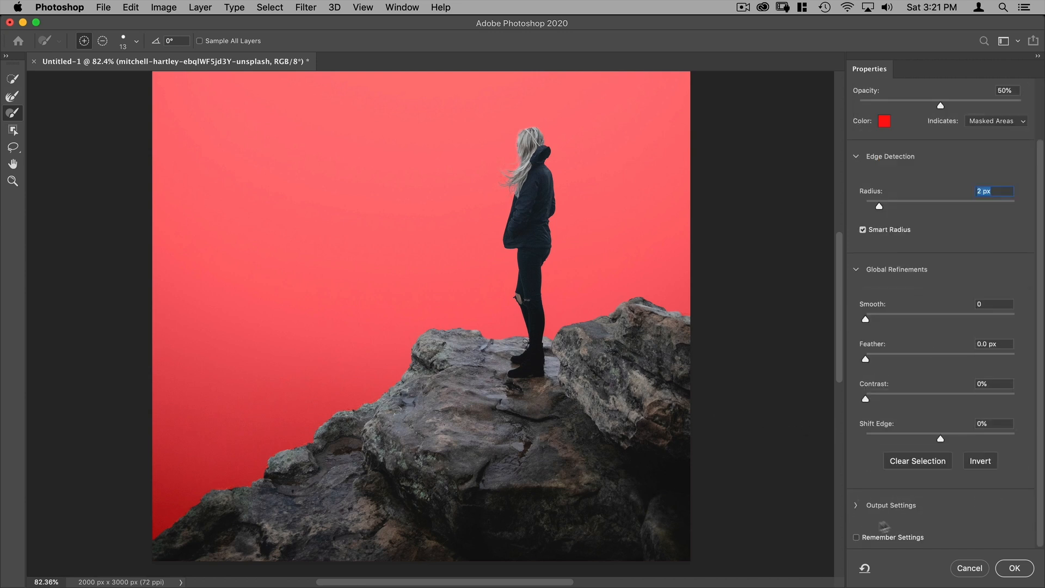
Accept the Select and Mask refinement and copy the selected woman and rocks onto a new layer
left_click(1006, 568)
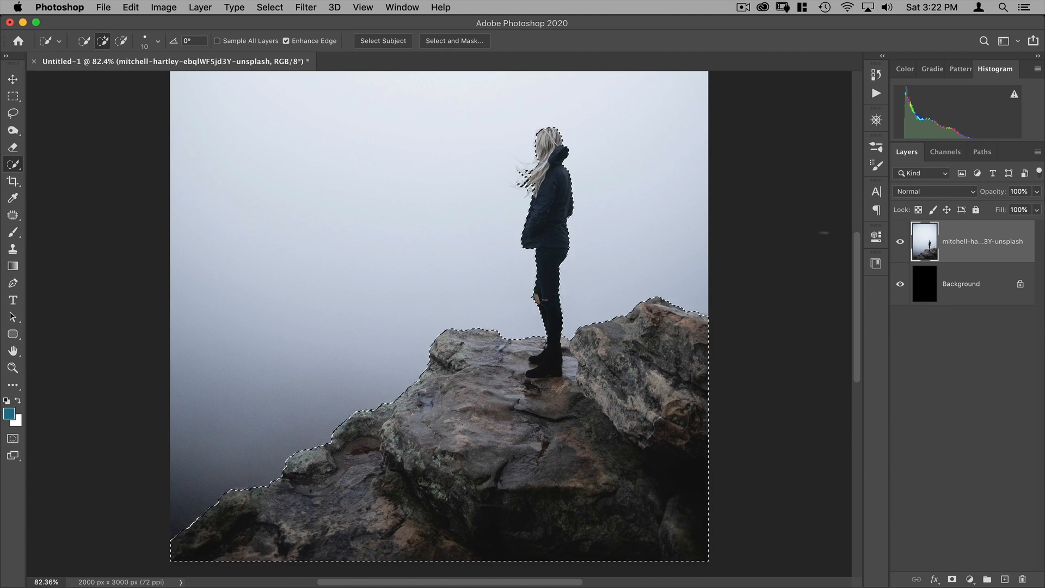
left_click(199, 8)
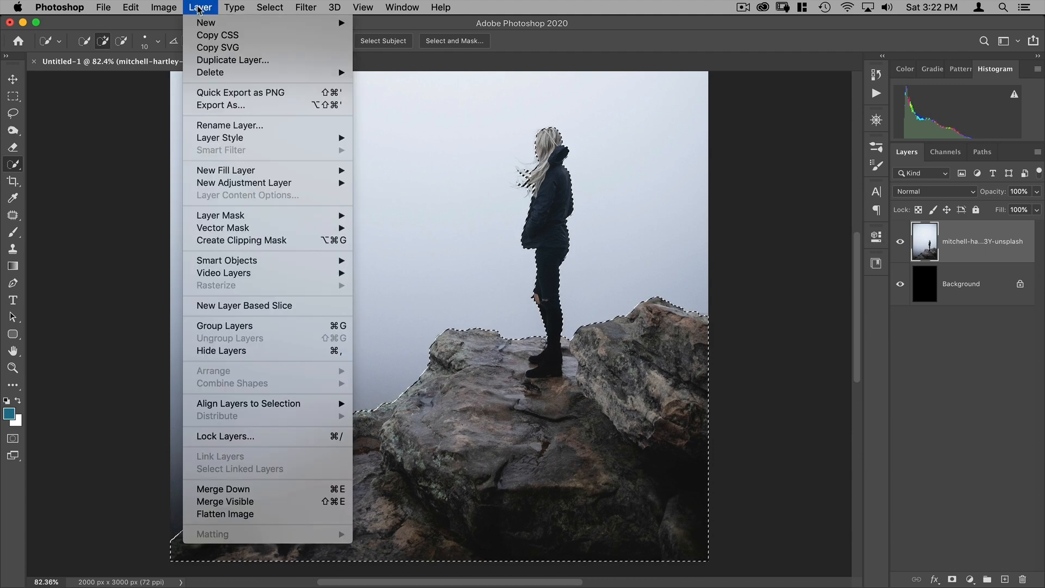
mouse_move(206, 23)
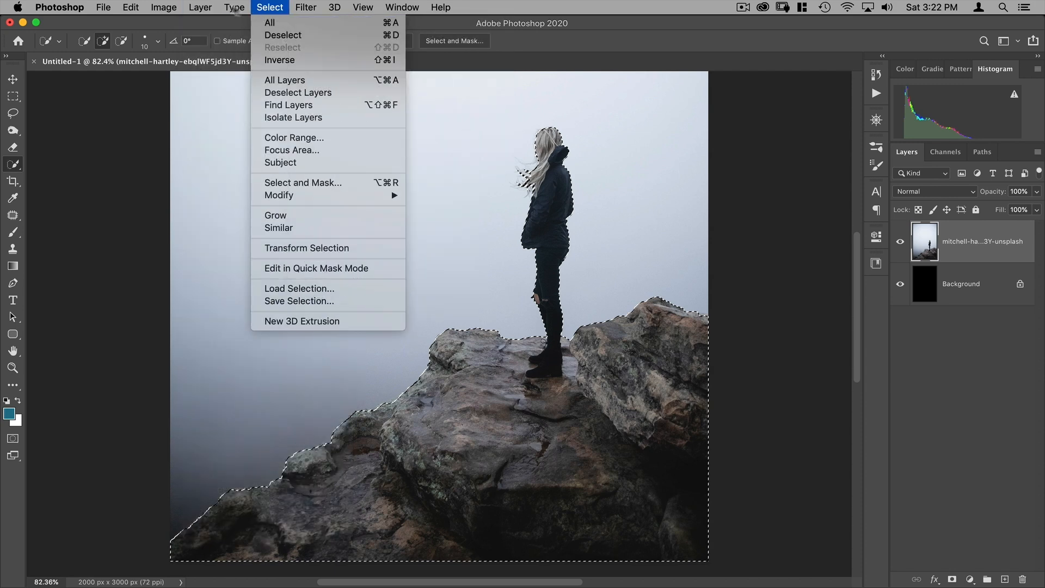
left_click(209, 8)
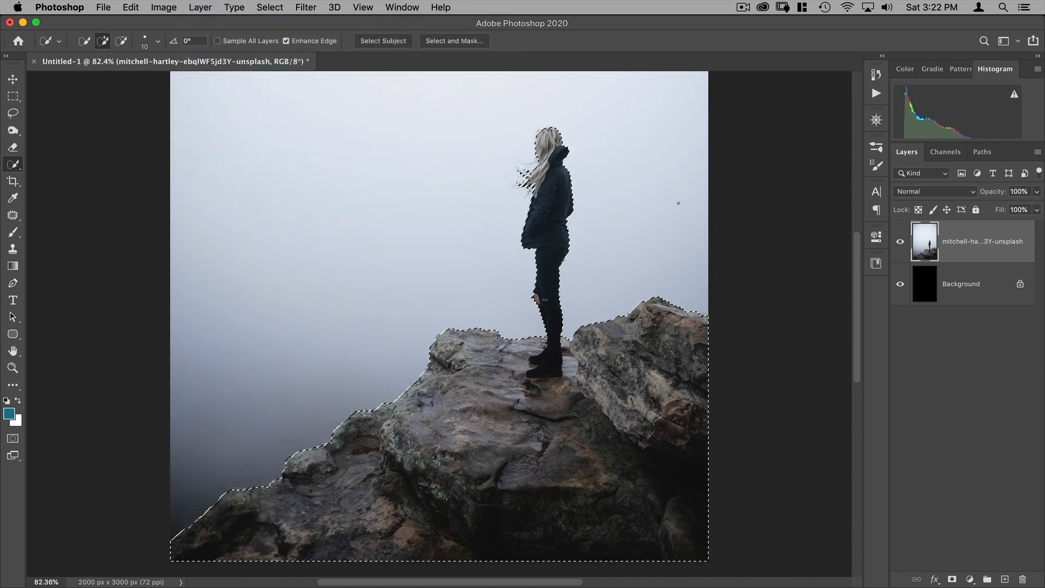
key("super+j")
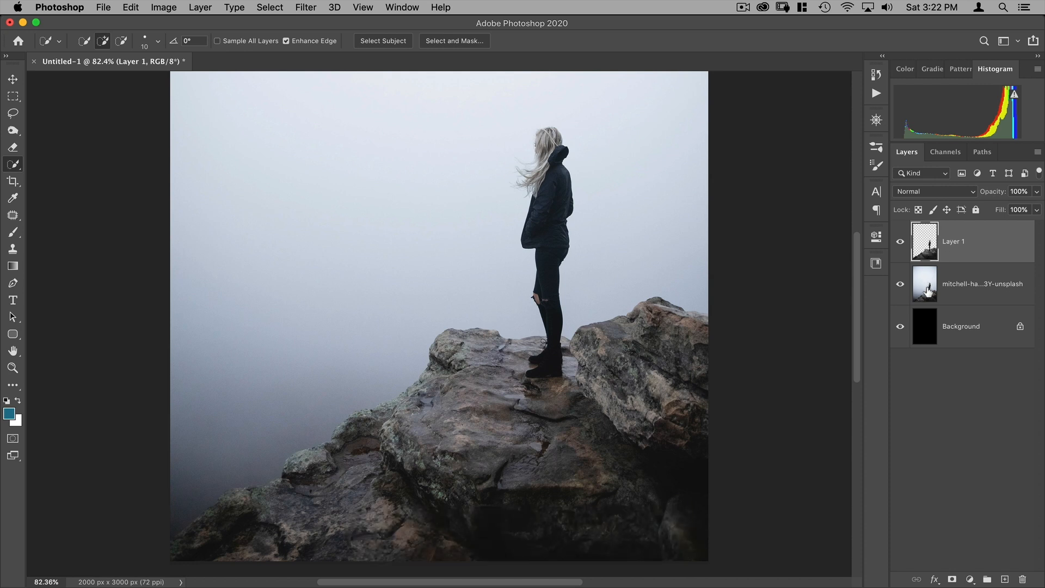
Rename the full photo layer to "original" and the cutout layer to "woman"
double_click(962, 286)
type("original")
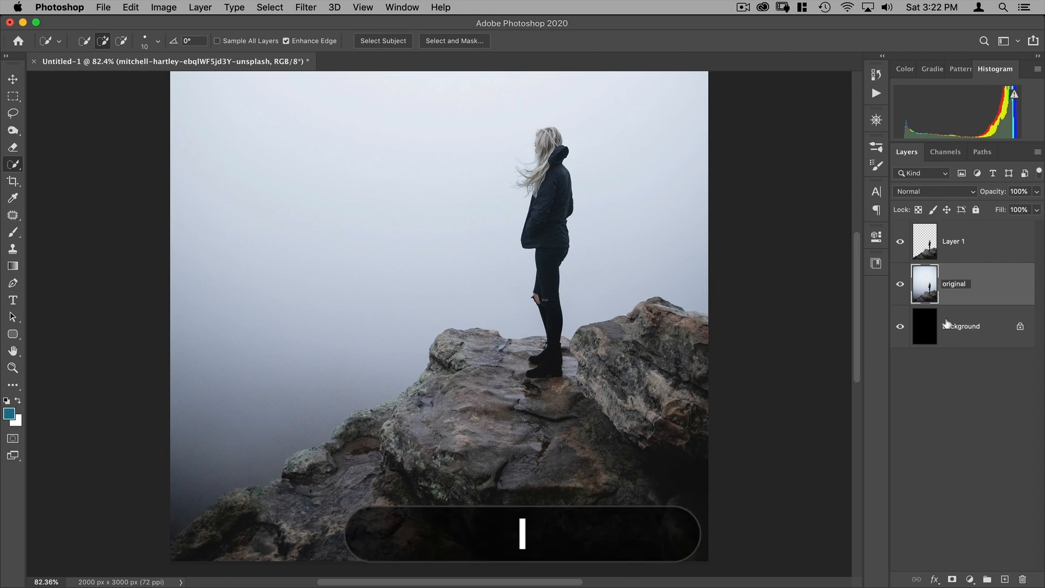
left_click(970, 285)
double_click(951, 243)
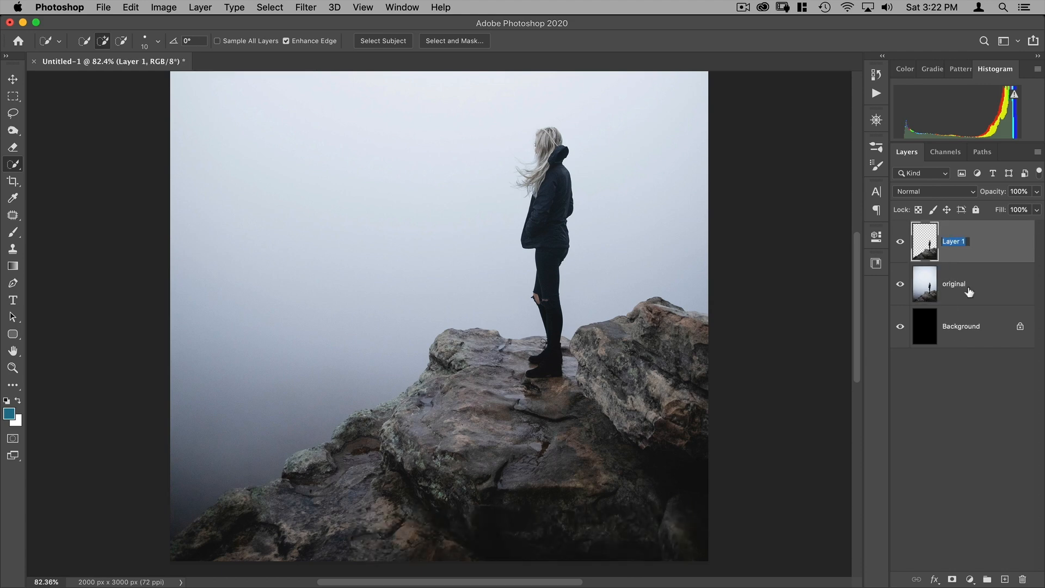
type("woman")
key("Return")
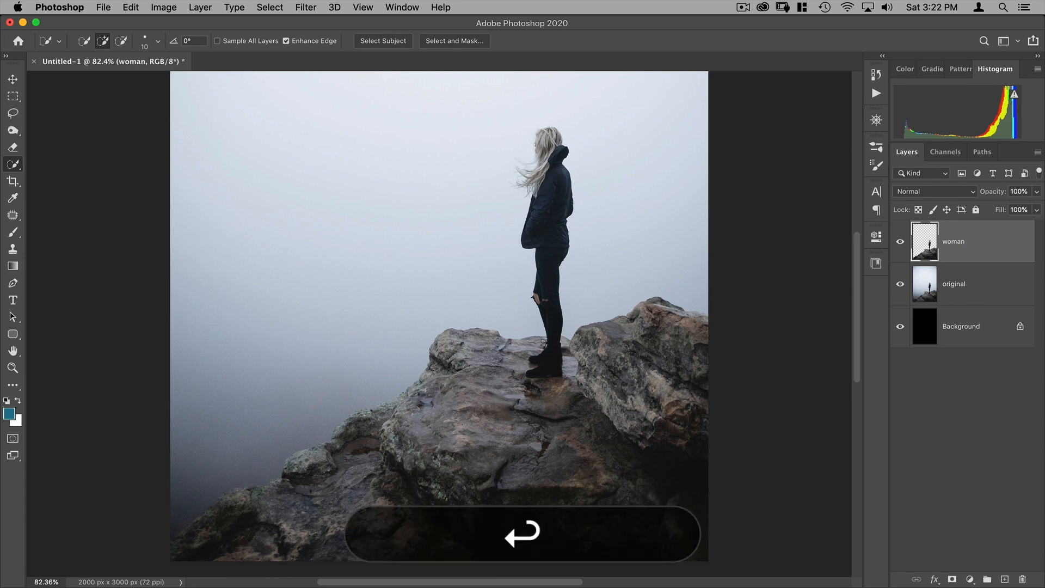
Place the IRA80xFg4c Unsplash mountain photo as an embedded image directly above the original layer
left_click(953, 286)
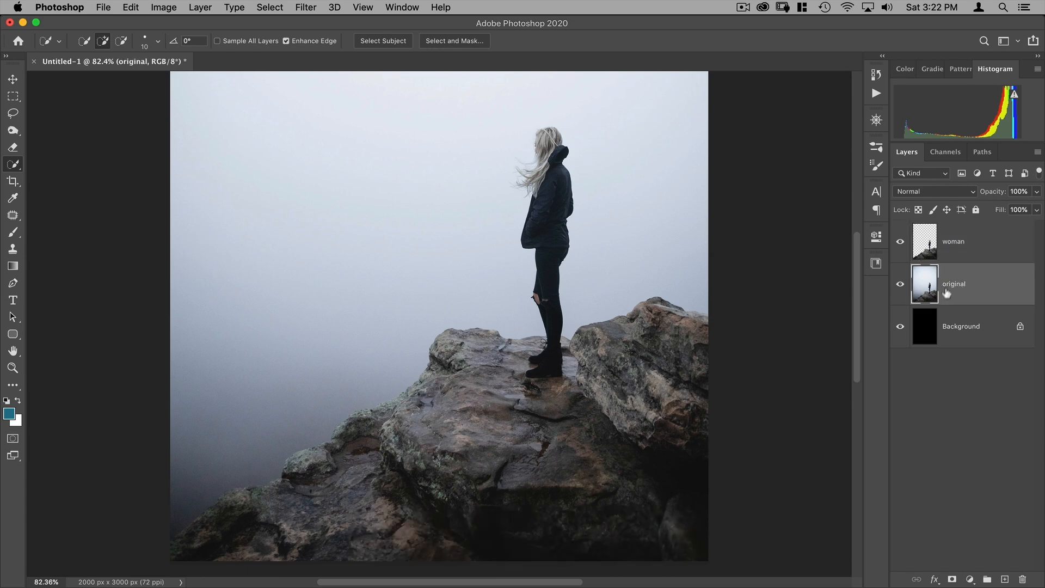
left_click(106, 9)
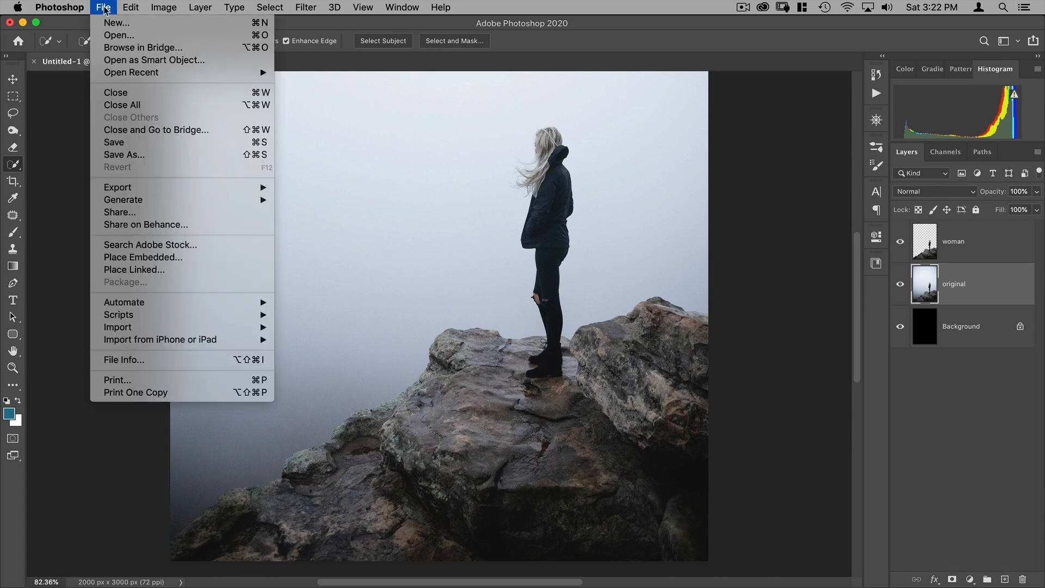
left_click(129, 257)
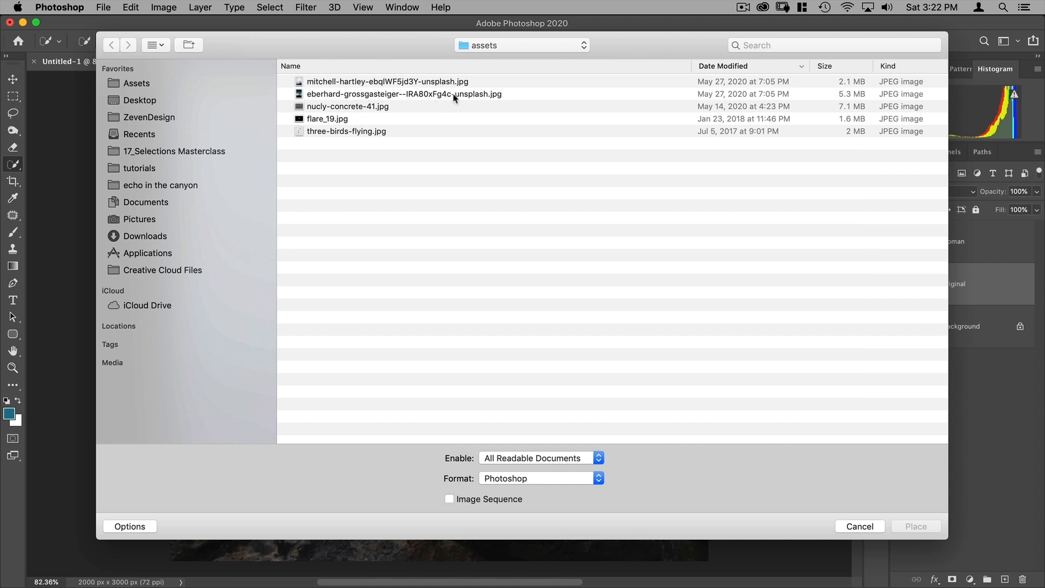
left_click(318, 98)
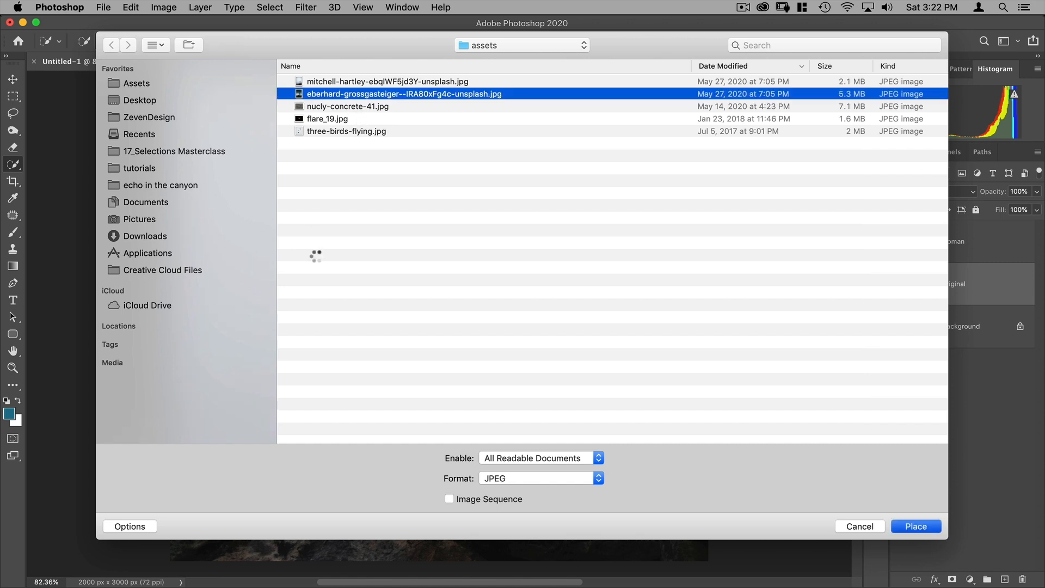
key("Return")
Move the placed mountain photo vertically to about Y 1656 px, keeping the mountains behind the rocks
left_click_drag(462, 259, 443, 291)
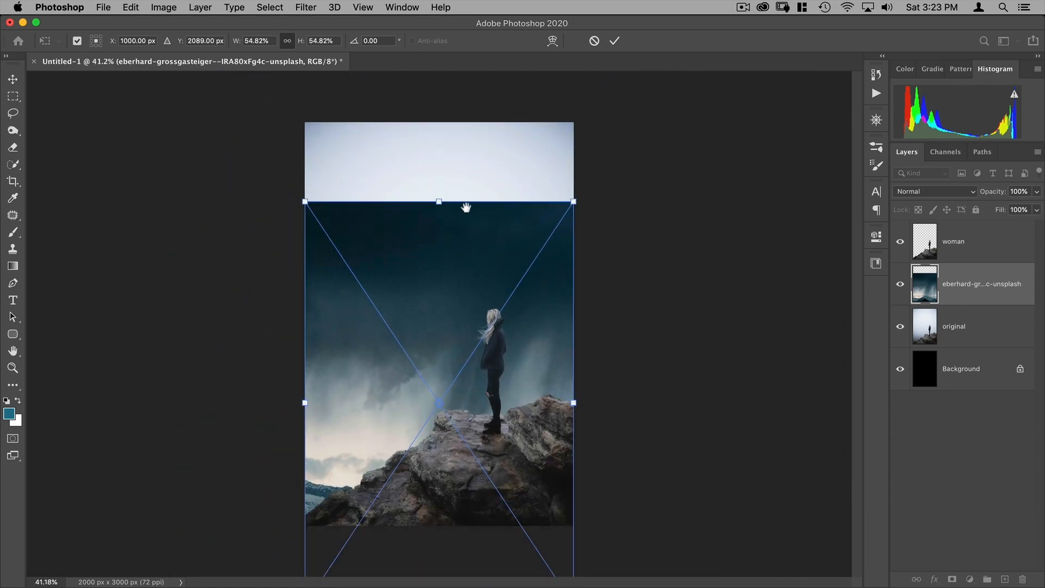
left_click_drag(459, 236, 466, 151)
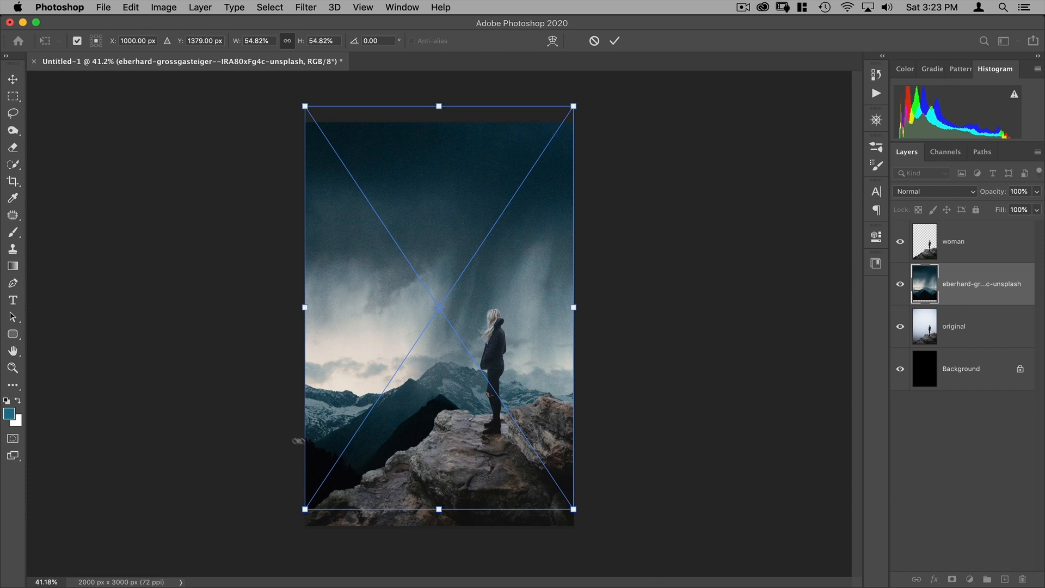
left_click_drag(469, 245, 469, 276)
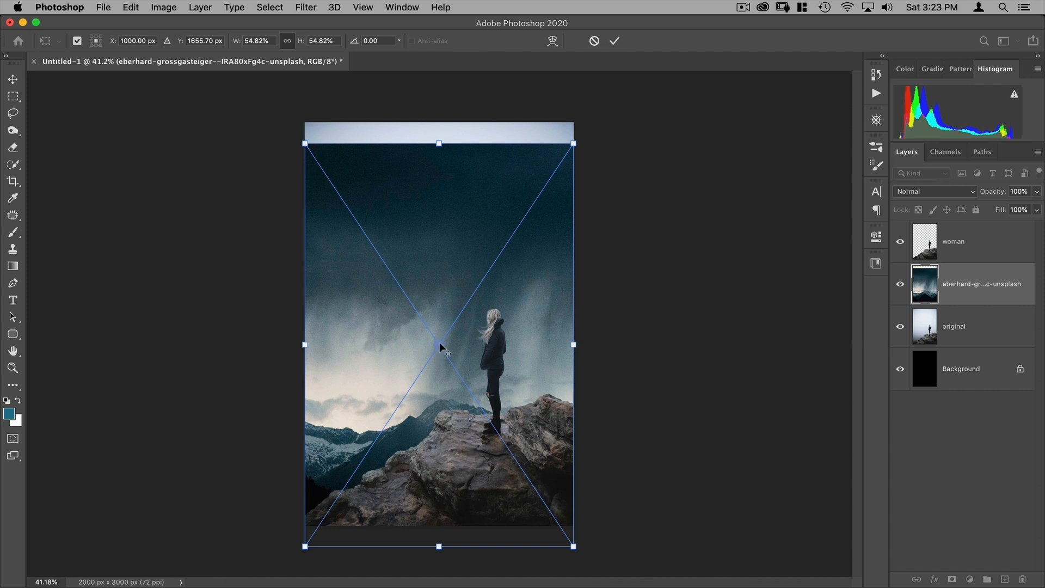
Move the transform reference point down to the mountain peak, scale the photo to about 63.9% around it and apply the transform
left_click_drag(440, 344, 441, 218)
left_click(78, 41)
left_click_drag(439, 344, 441, 416)
key("alt")
left_click_drag(574, 142, 618, 108)
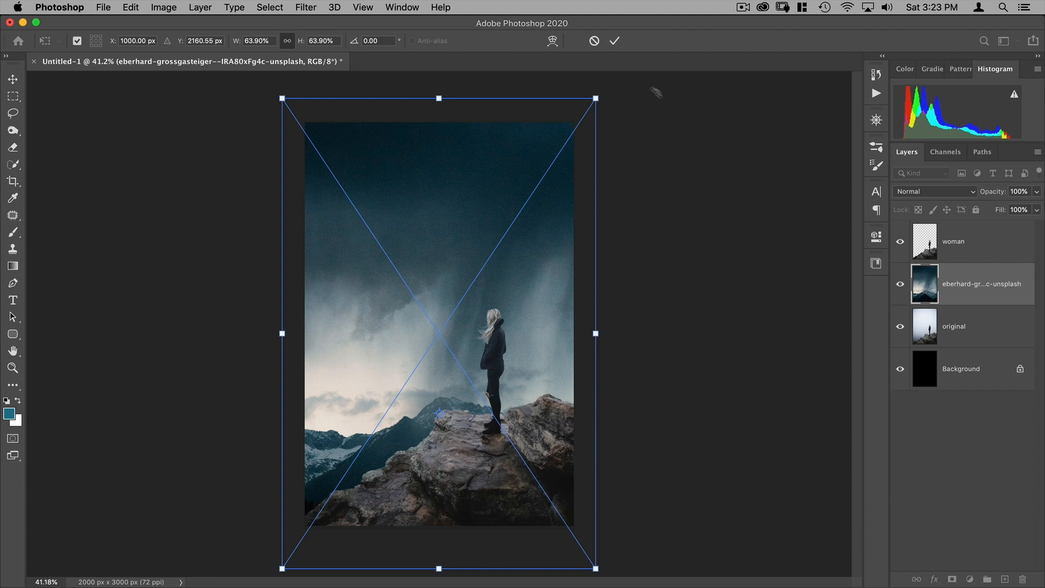
left_click(616, 42)
key("w")
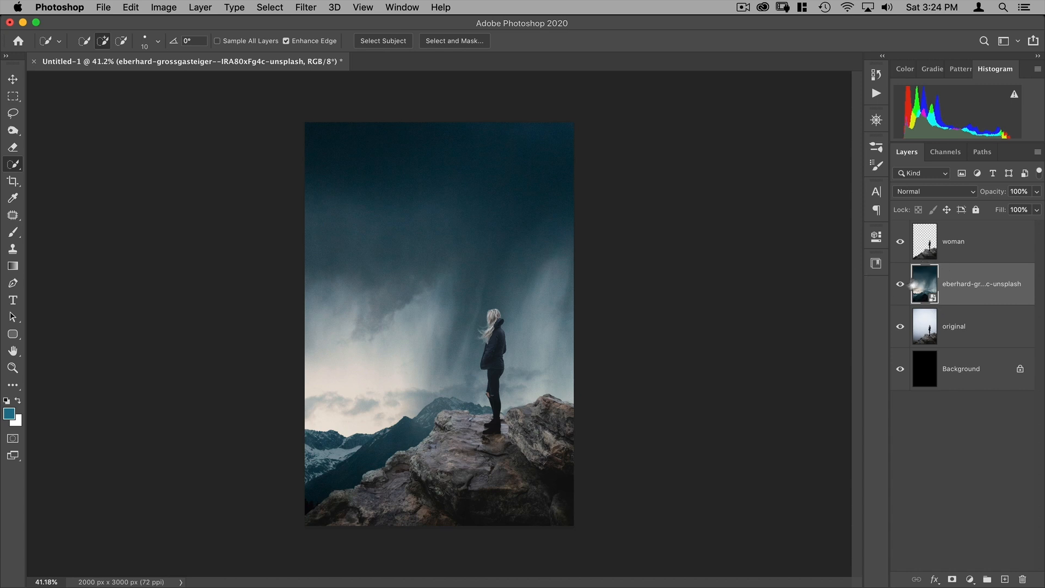
left_click(12, 79)
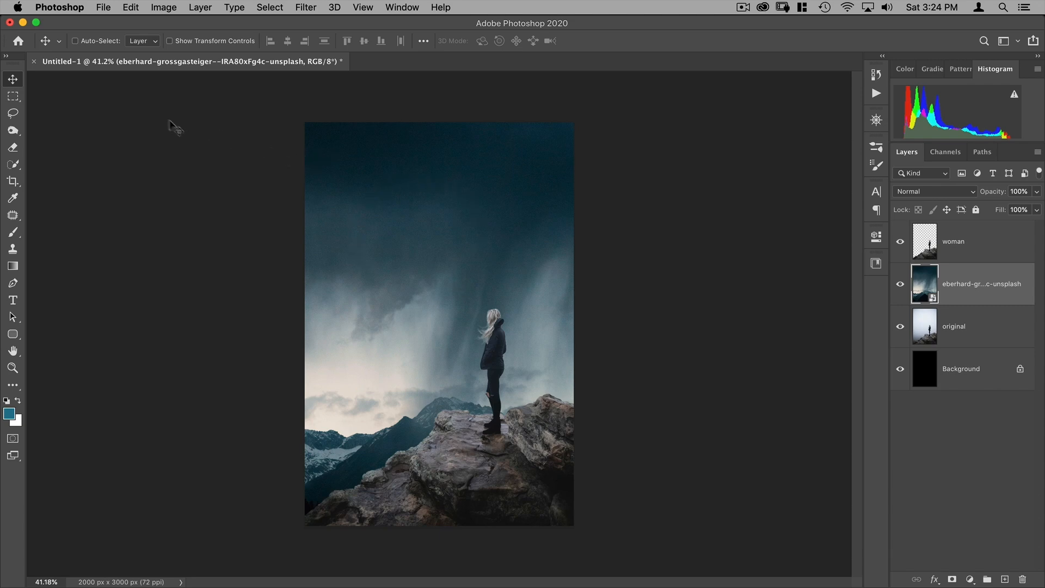
Create a new 1000 x 1000 px RGB document at 72 pixels/inch with a black background
left_click(104, 8)
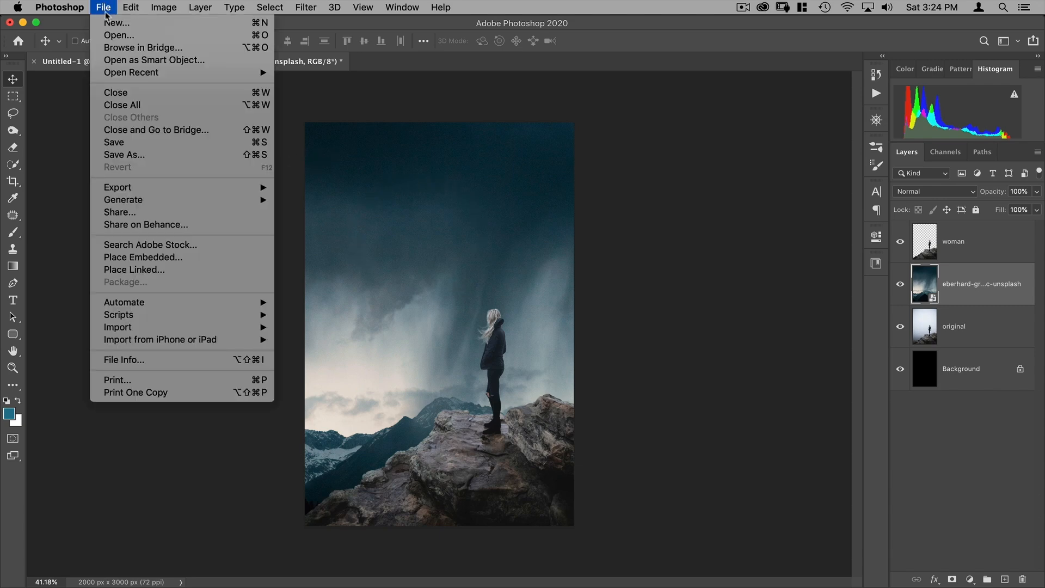
left_click(116, 23)
left_click_drag(680, 186, 616, 182)
type("1000")
key("Tab")
key("1")
key("Tab")
type("1000")
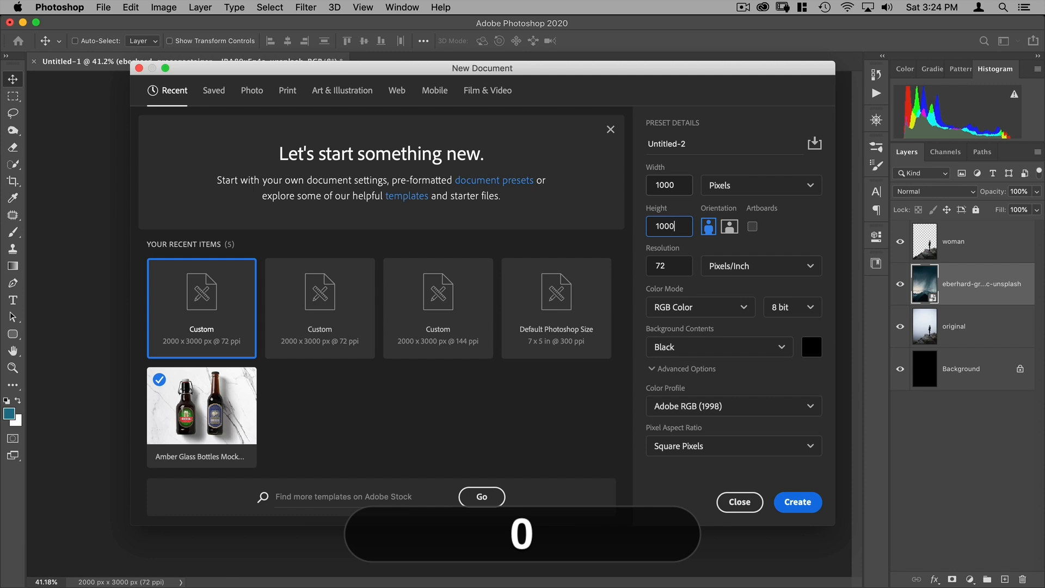
key("Return")
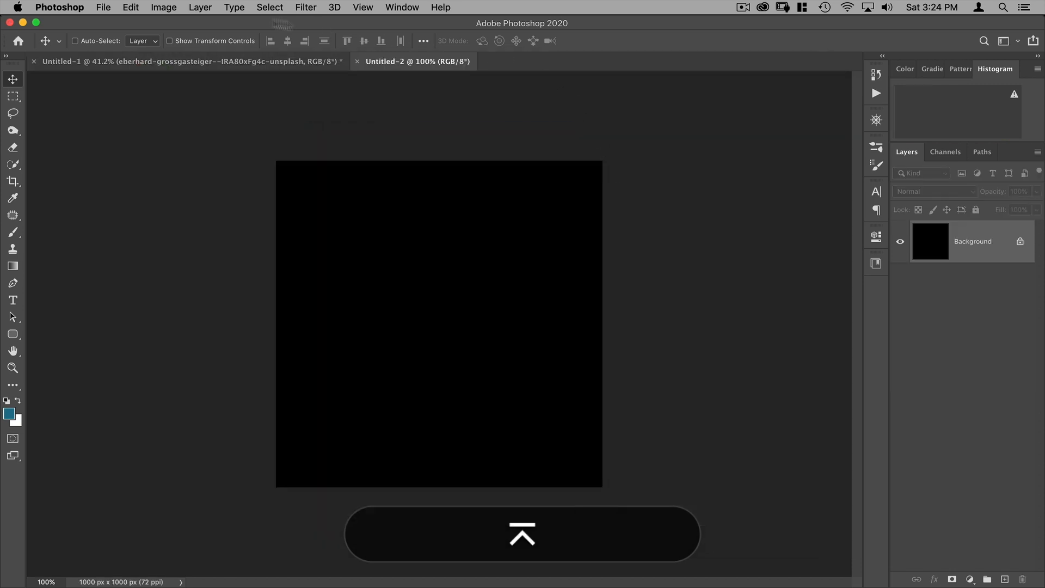
Place nucly-concrete-41.jpg as an embedded image in the new document
left_click(103, 7)
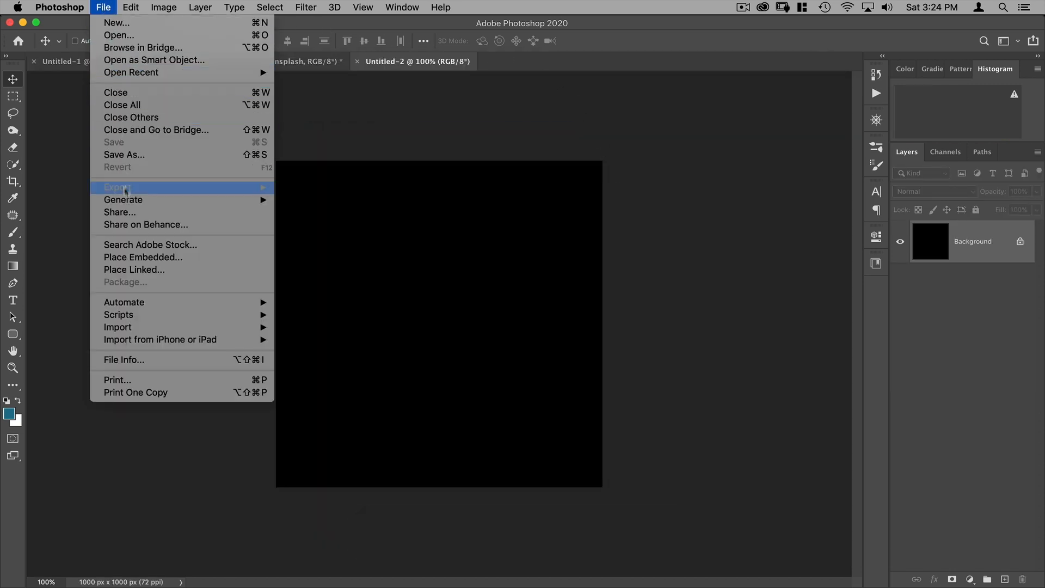
left_click(139, 256)
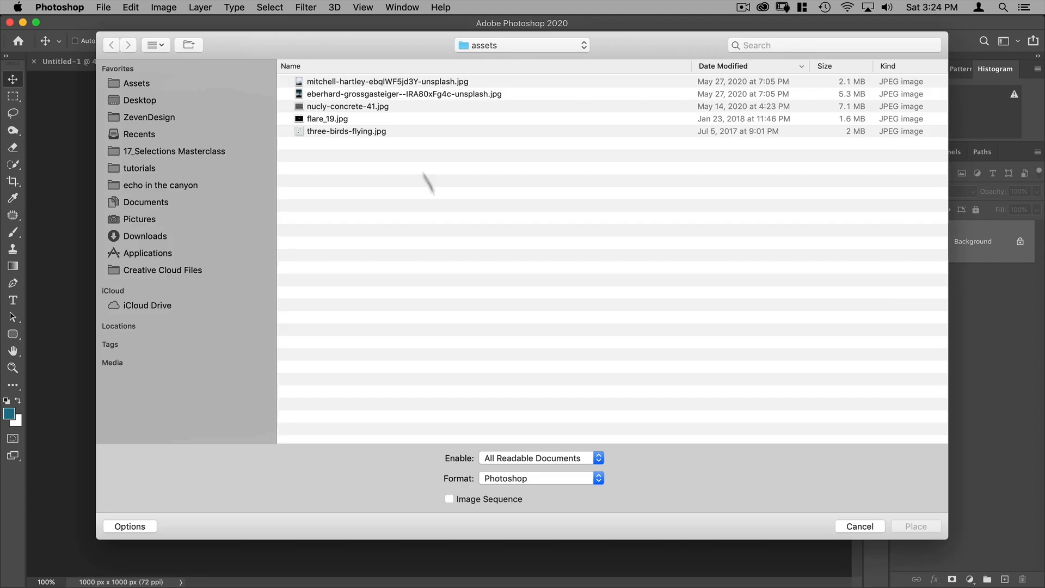
left_click(353, 107)
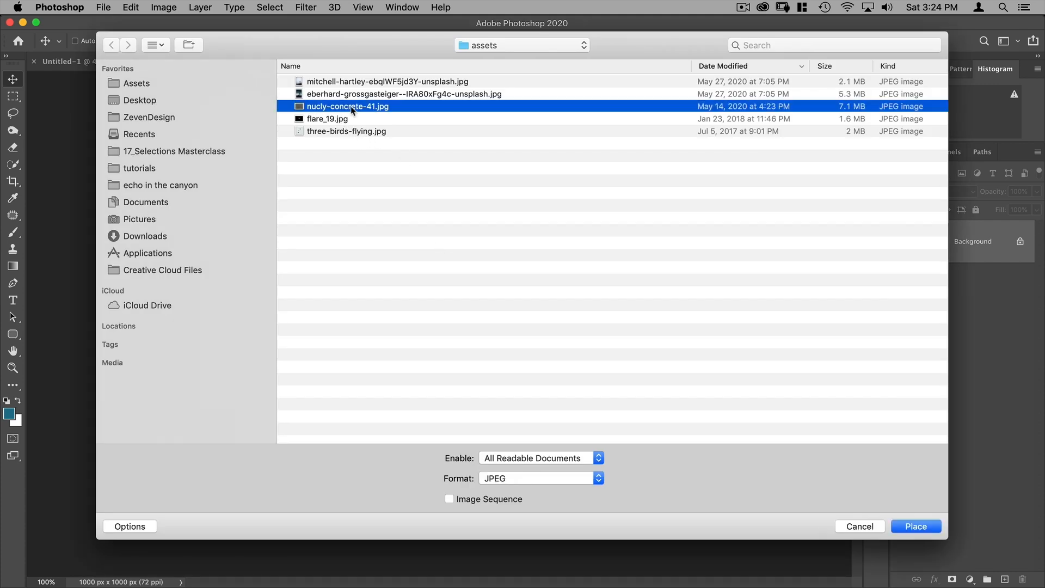
key("Return")
Scale the concrete texture to 30% from its center and shift it left until its right edge meets the canvas edge
key("alt")
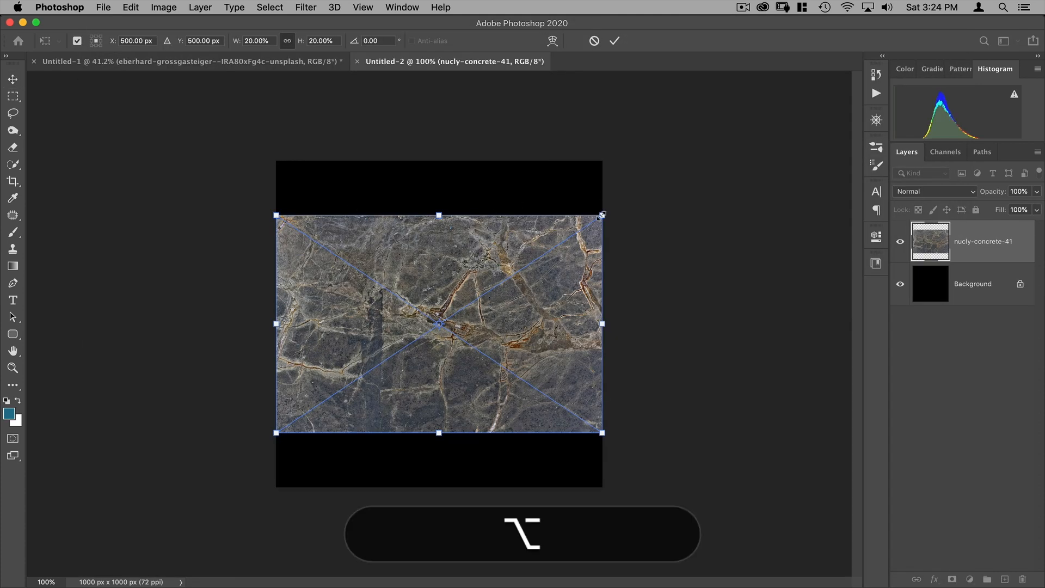
left_click_drag(603, 215, 680, 154)
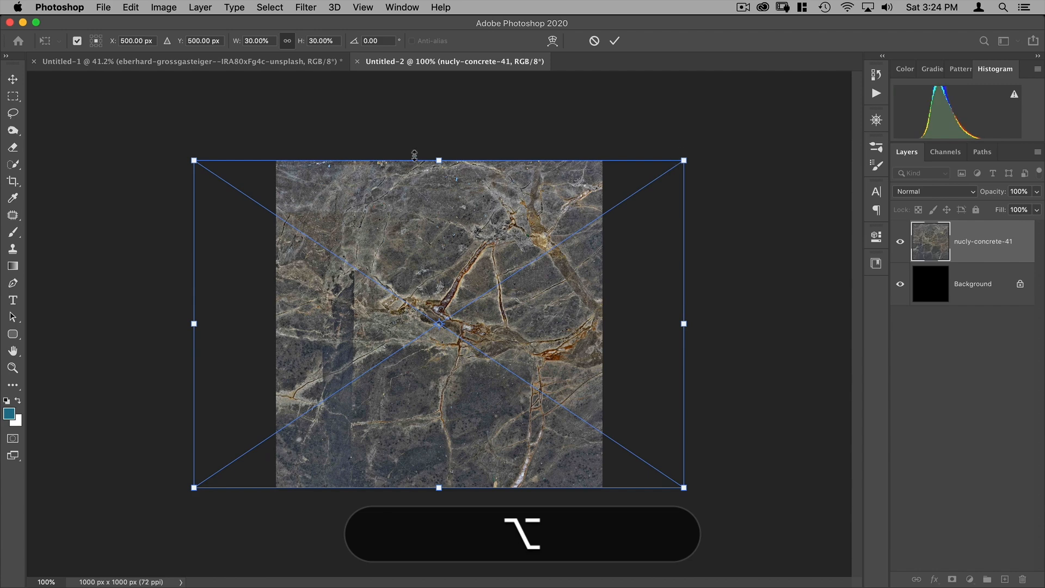
left_click_drag(569, 326, 489, 326)
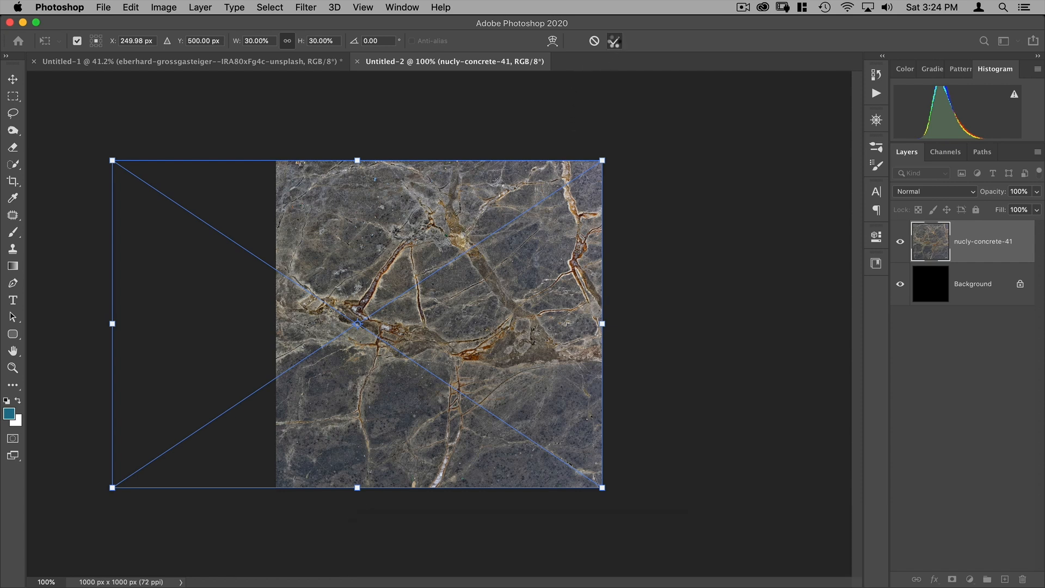
left_click(614, 41)
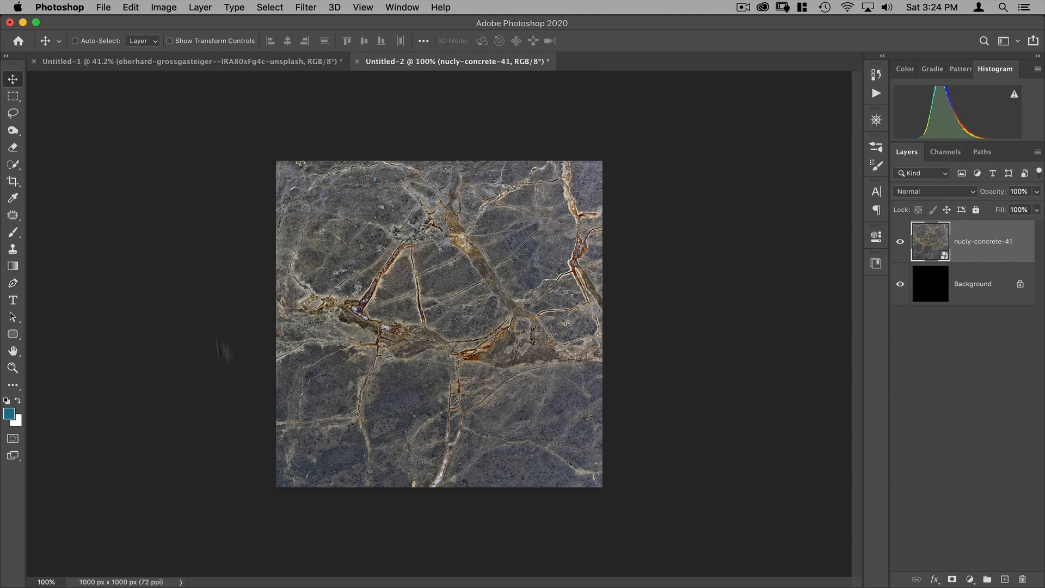
Rasterize the nucly-concrete-41 layer
left_click_drag(387, 312, 414, 330)
key("m")
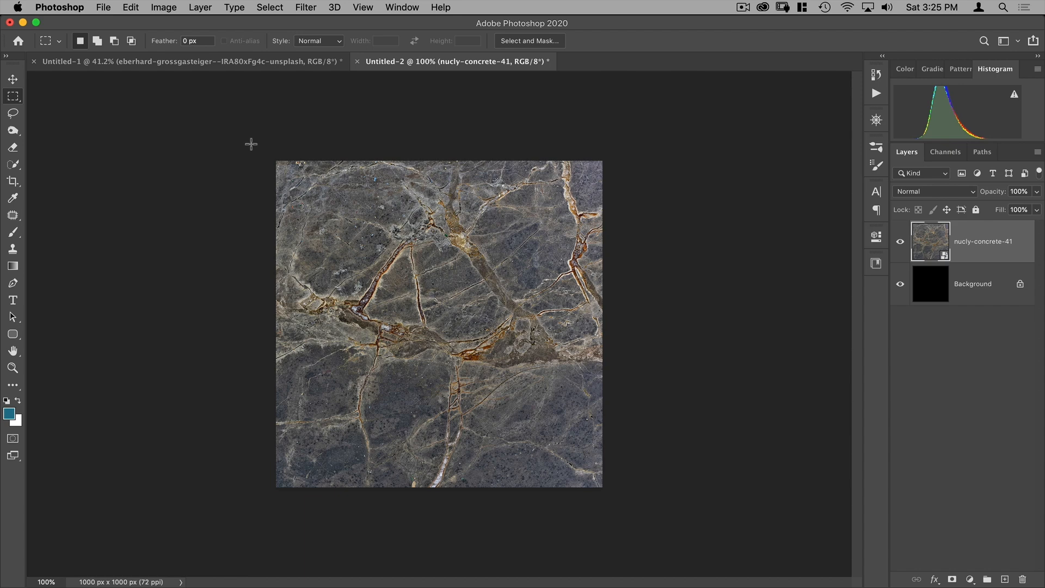
right_click(979, 243)
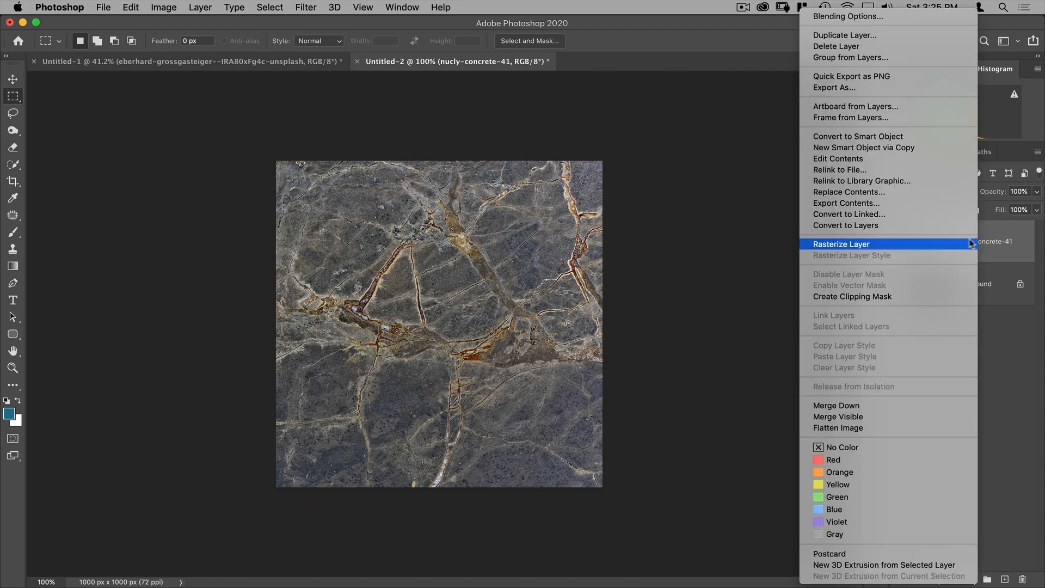
left_click(933, 240)
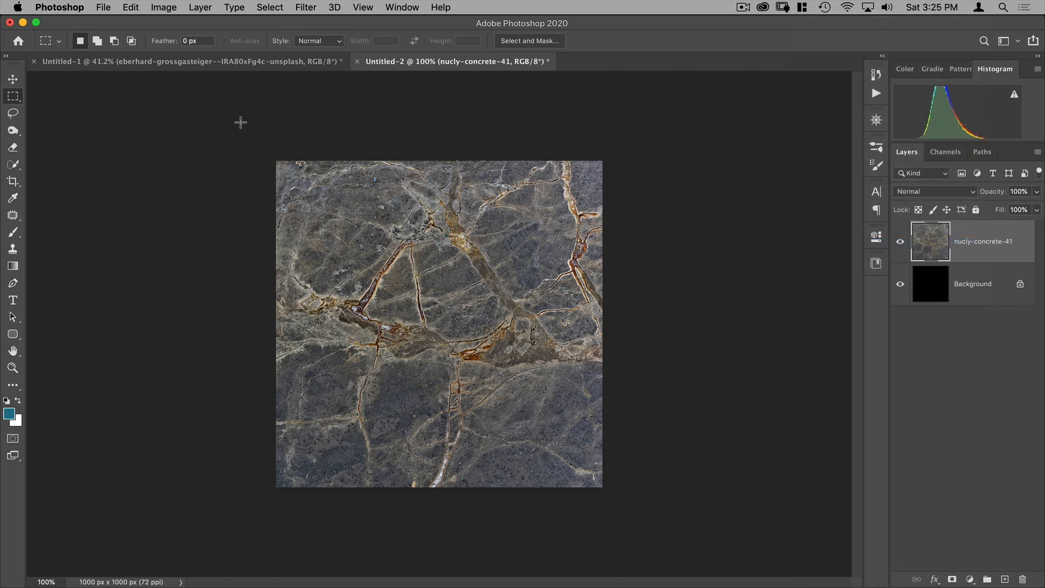
Reset the Crop tool, crop to the full canvas with Delete Cropped Pixels enabled, and shift the texture right to check its trimmed edge
key("c")
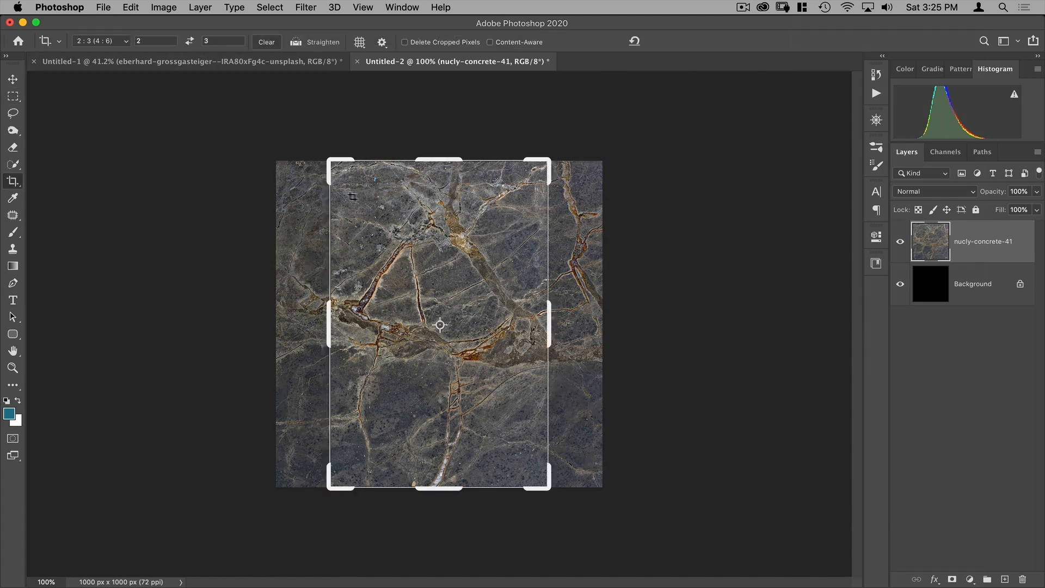
right_click(351, 194)
left_click(357, 206)
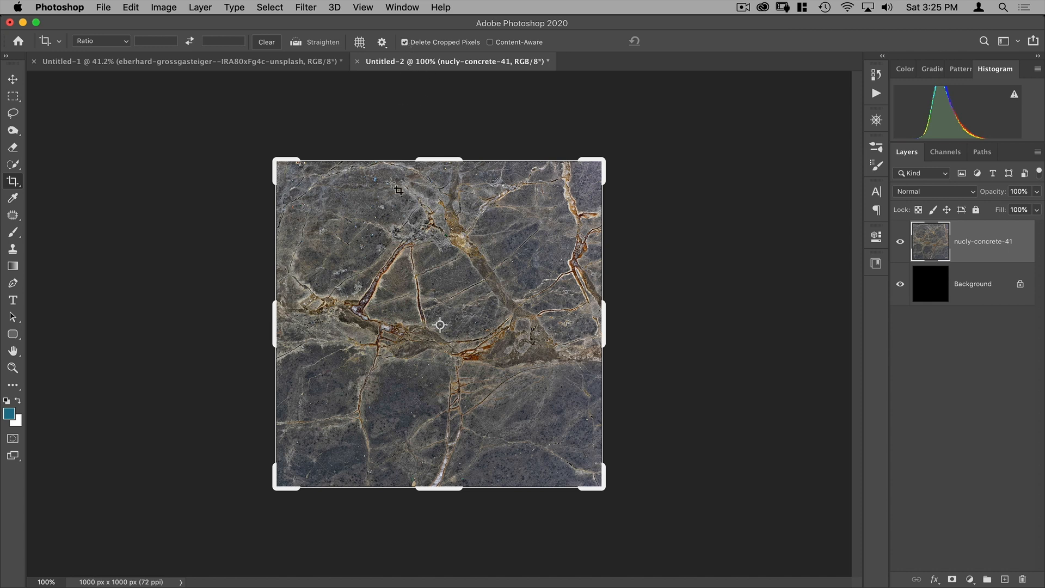
key("Return")
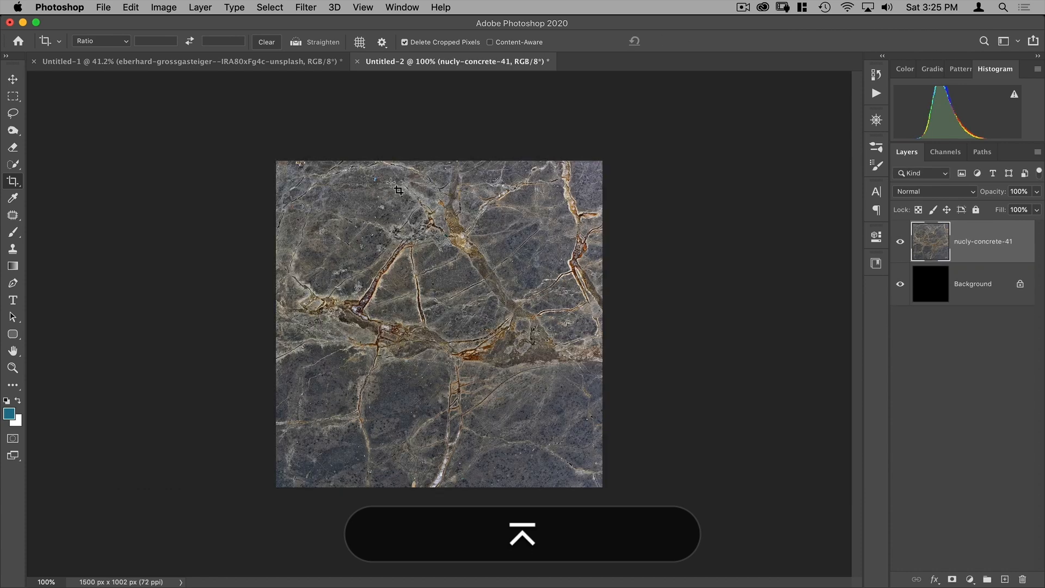
key("v")
left_click_drag(320, 250, 378, 246)
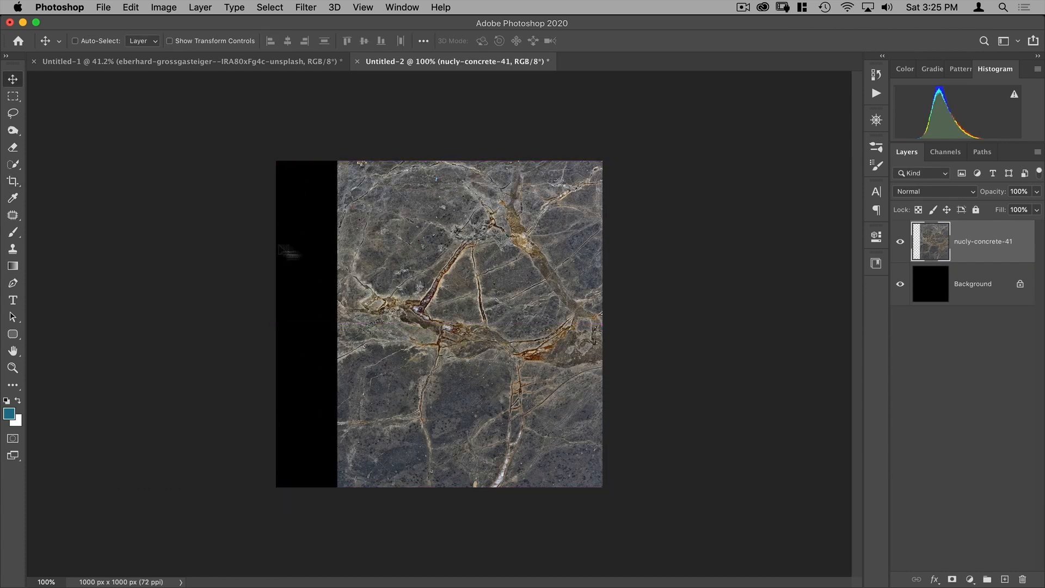
Undo the texture shift and revert the document history to the Move state before the layer was rasterized
key("super")
key("super+z")
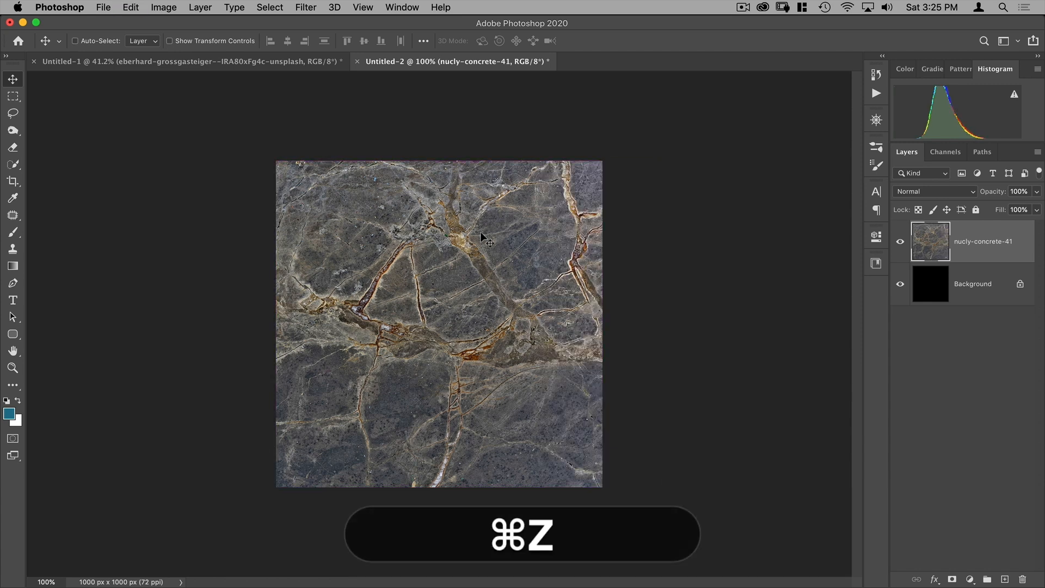
left_click(875, 74)
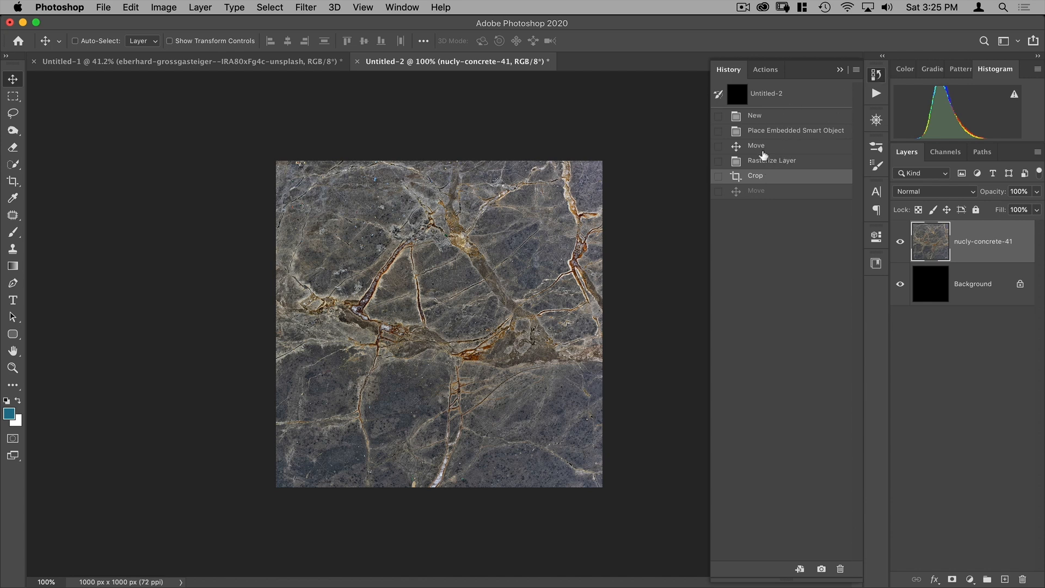
left_click(769, 163)
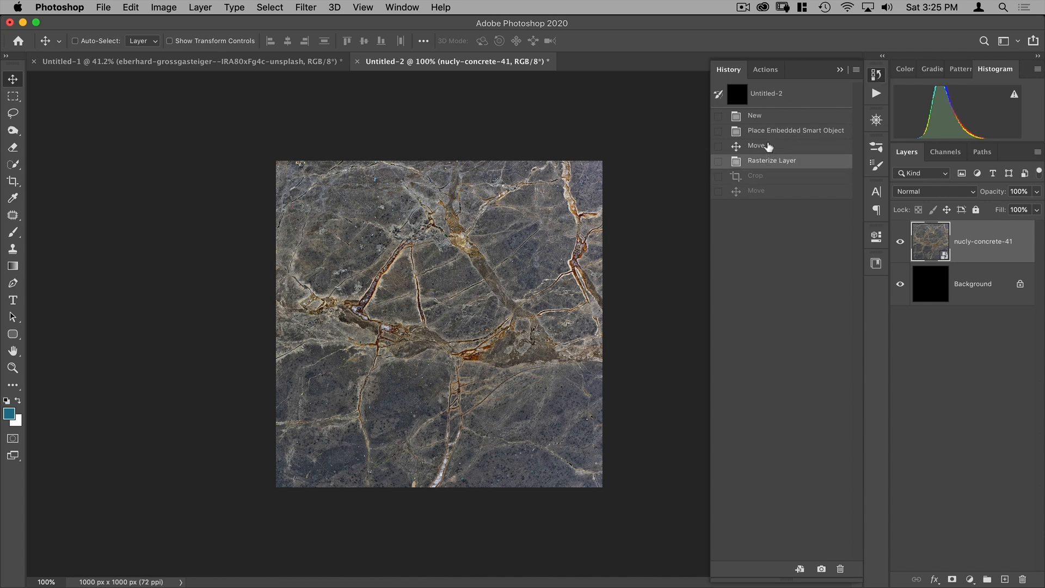
left_click(770, 147)
left_click(876, 76)
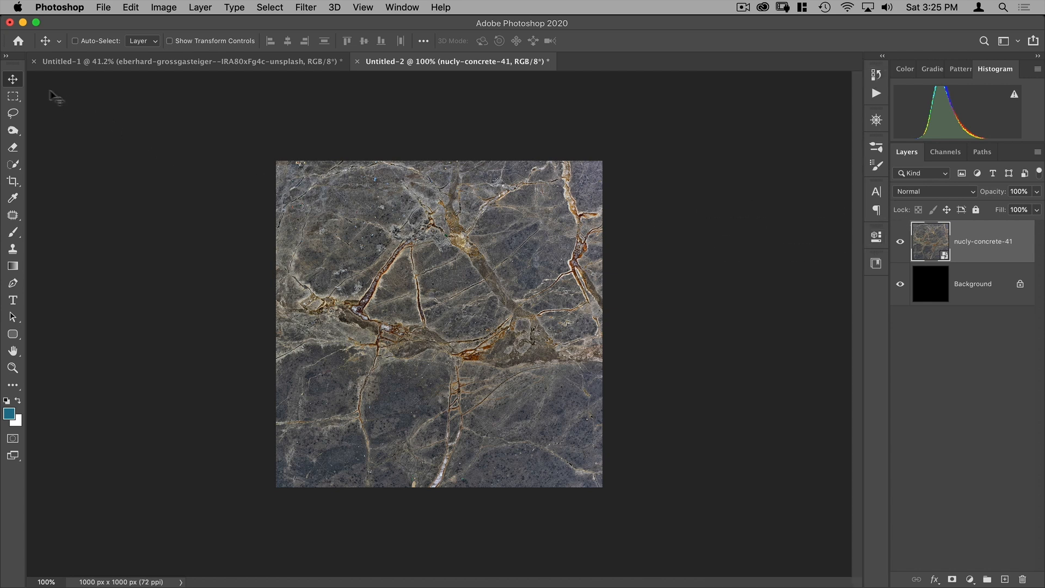
Select the full canvas with the Rectangular Marquee tool, copy the concrete texture to a new layer, and delete the nucly-concrete-41 layer
left_click(13, 97)
left_click_drag(276, 161, 635, 541)
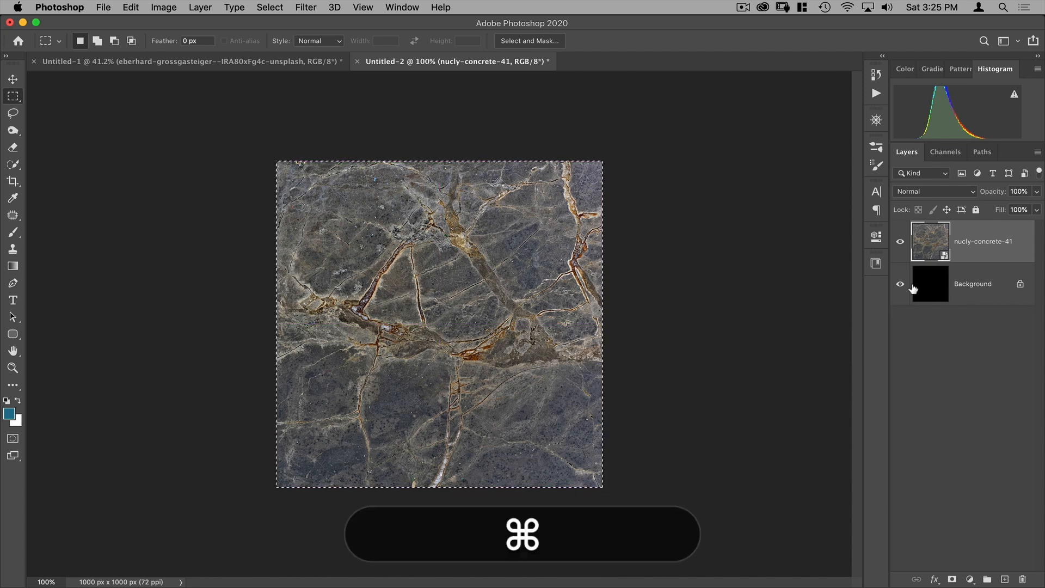
key("super+j")
left_click_drag(944, 283, 1021, 578)
Shift the copied texture layer right to check its trimmed edge, and undo the move
key("v")
left_click_drag(351, 235, 396, 235)
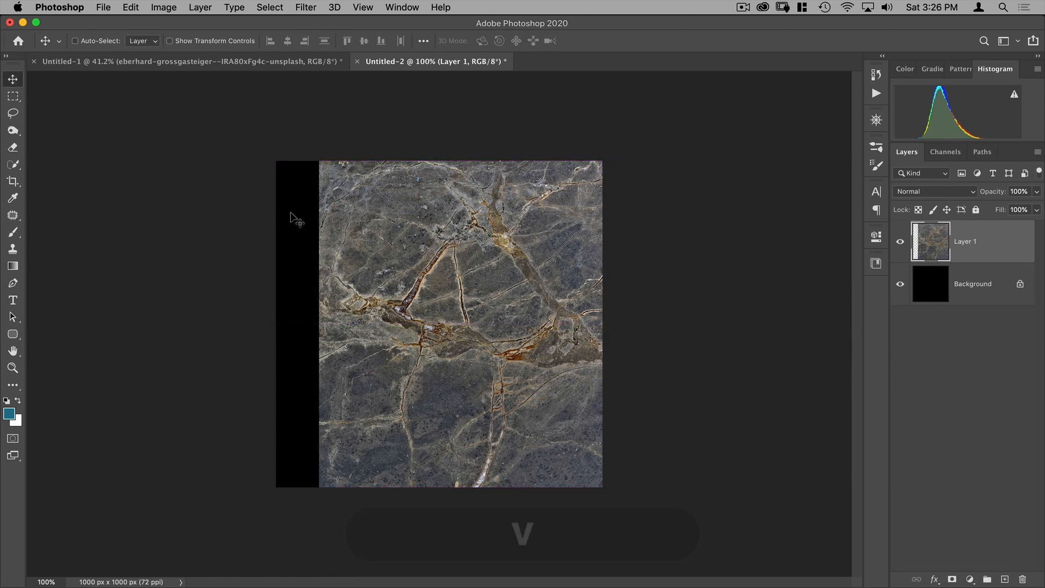
key("super")
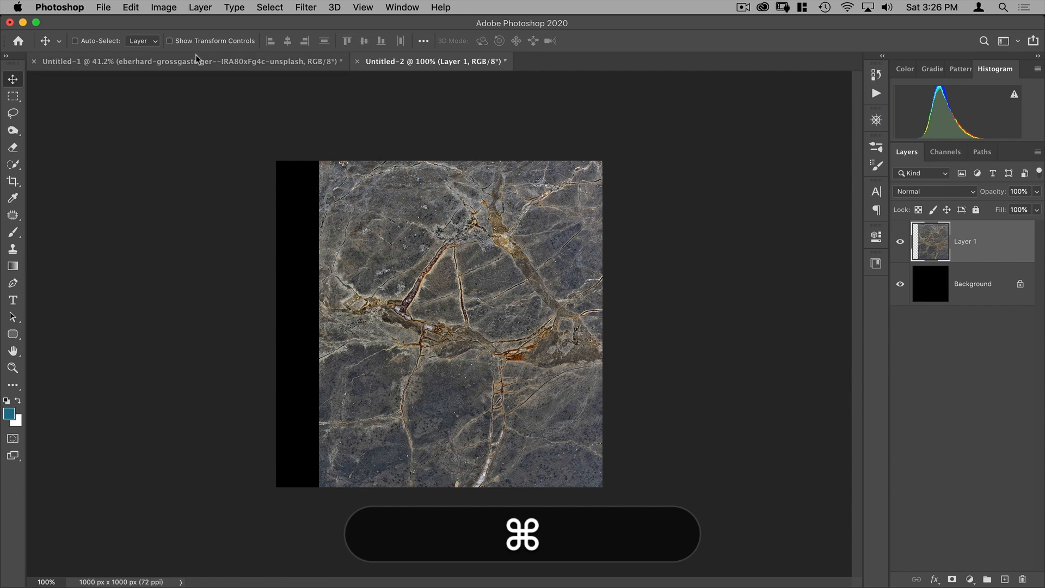
left_click(132, 7)
left_click(281, 25)
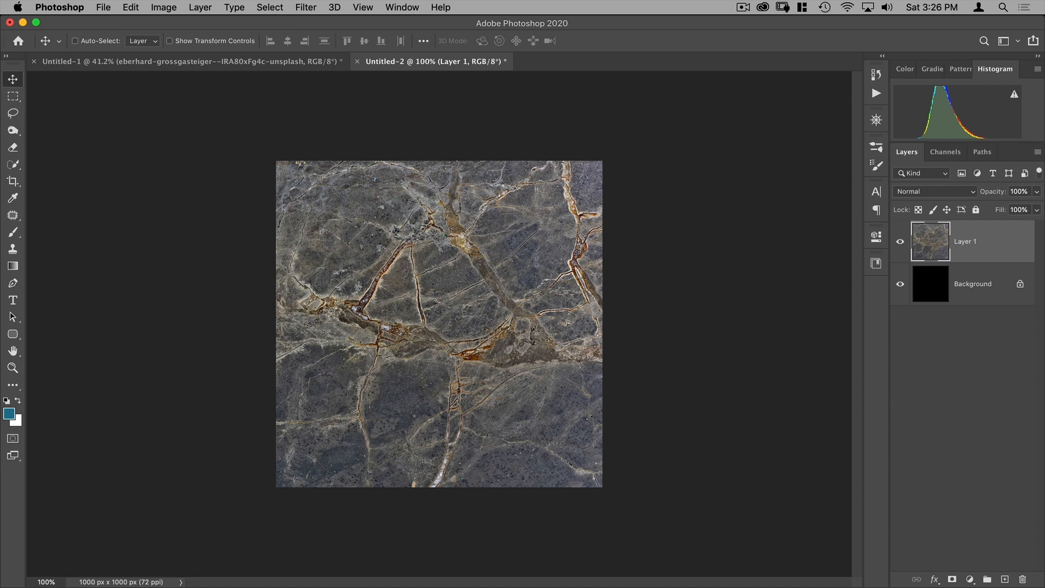
Apply the Spherize distortion to the copied texture layer with an amount of 100% in Normal mode
left_click(305, 8)
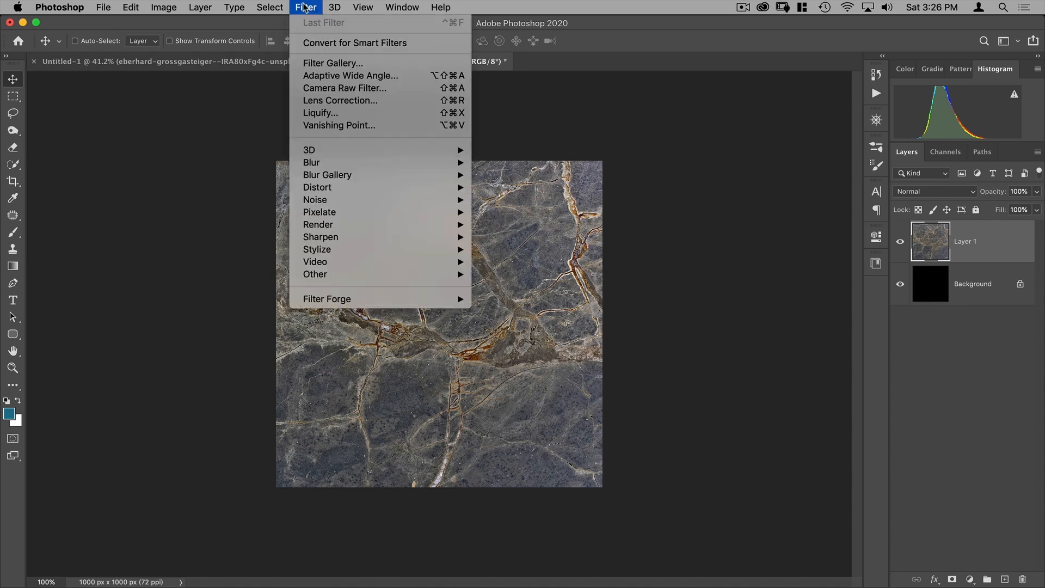
mouse_move(327, 187)
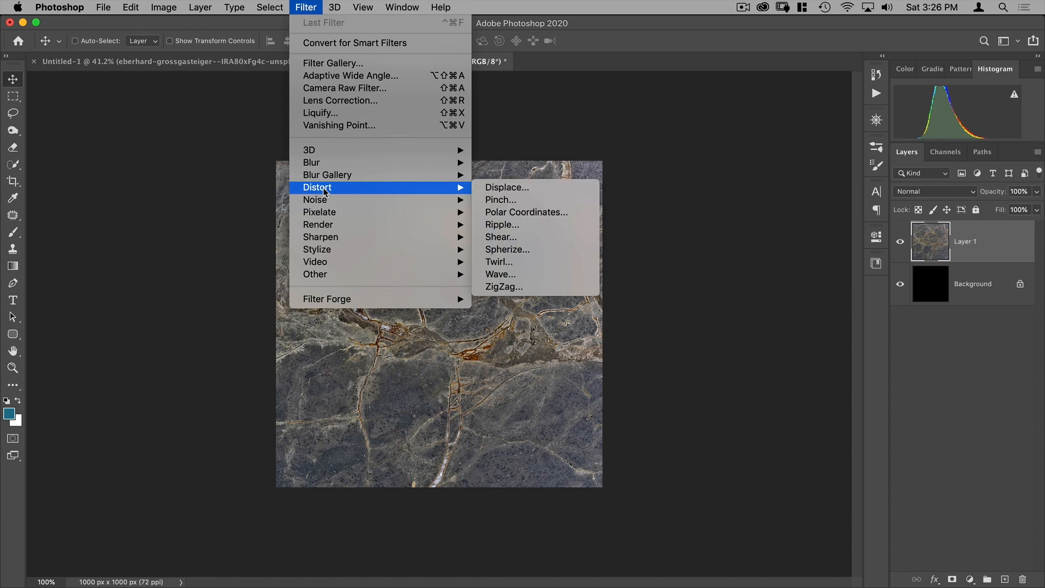
left_click(493, 249)
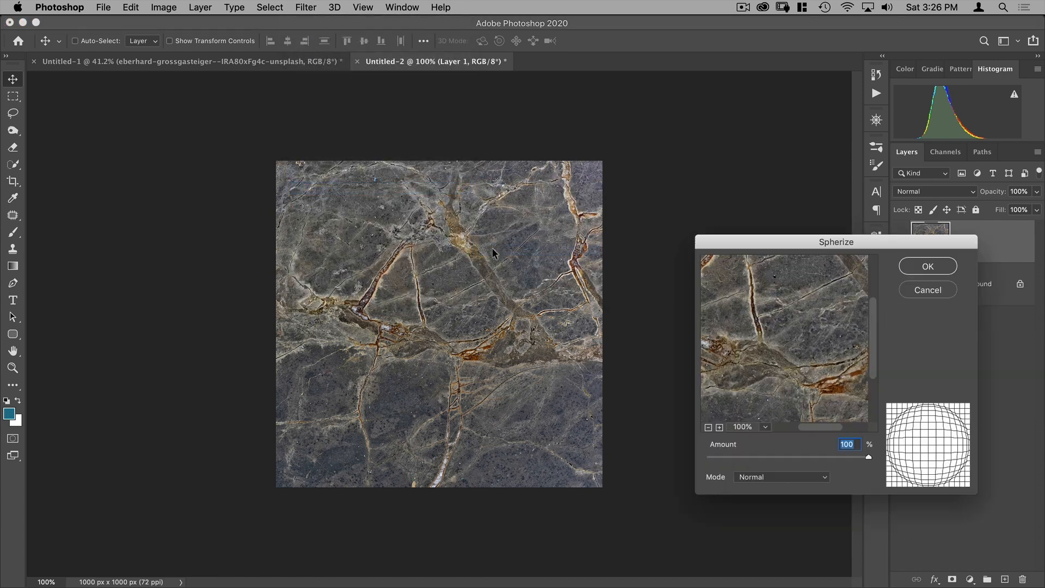
left_click_drag(737, 239, 498, 134)
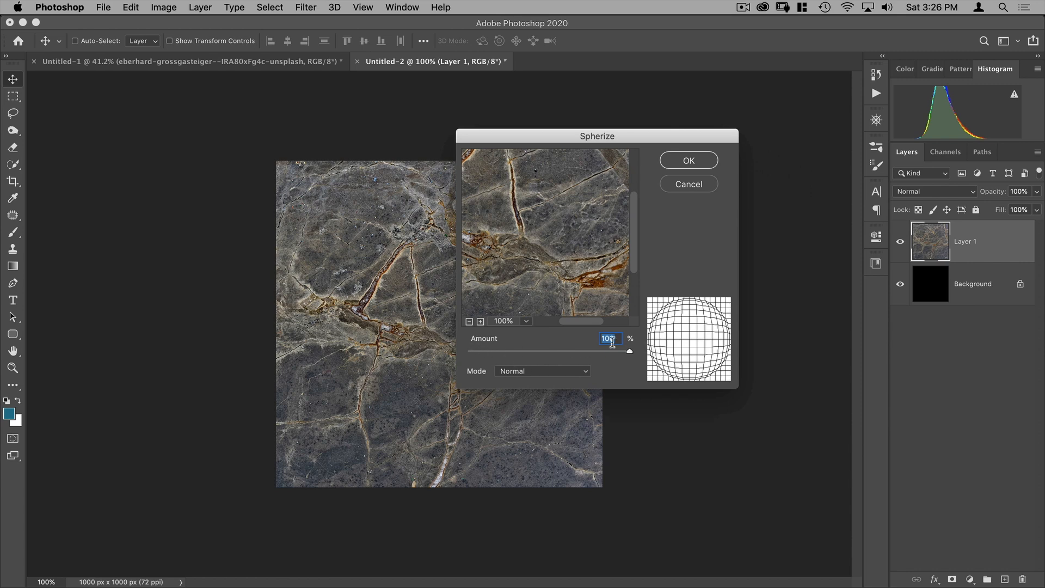
left_click(687, 162)
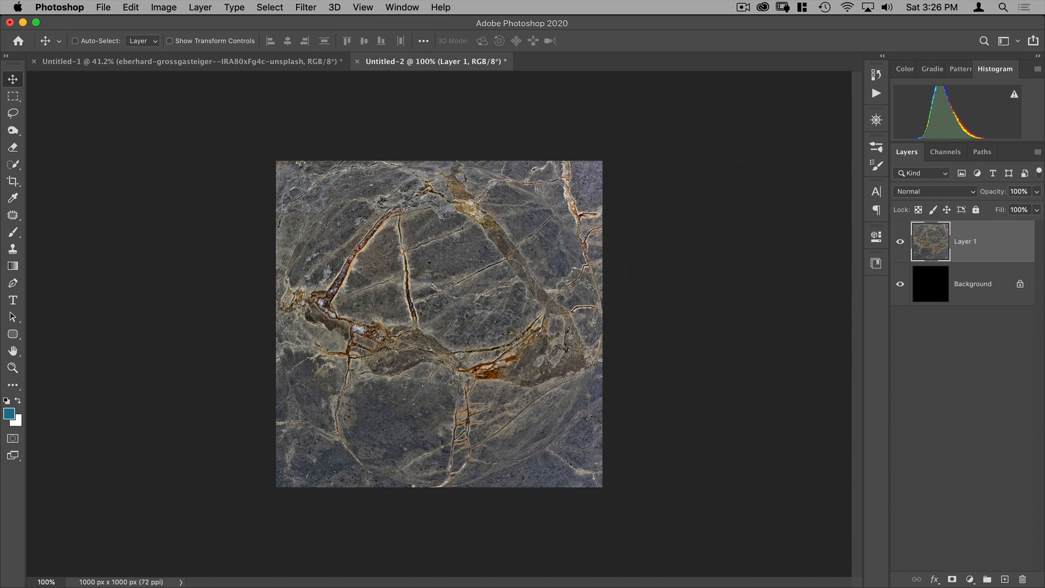
Set the Elliptical Marquee tool to a fixed size of 1000 px wide by 1000 px high
left_click(14, 97)
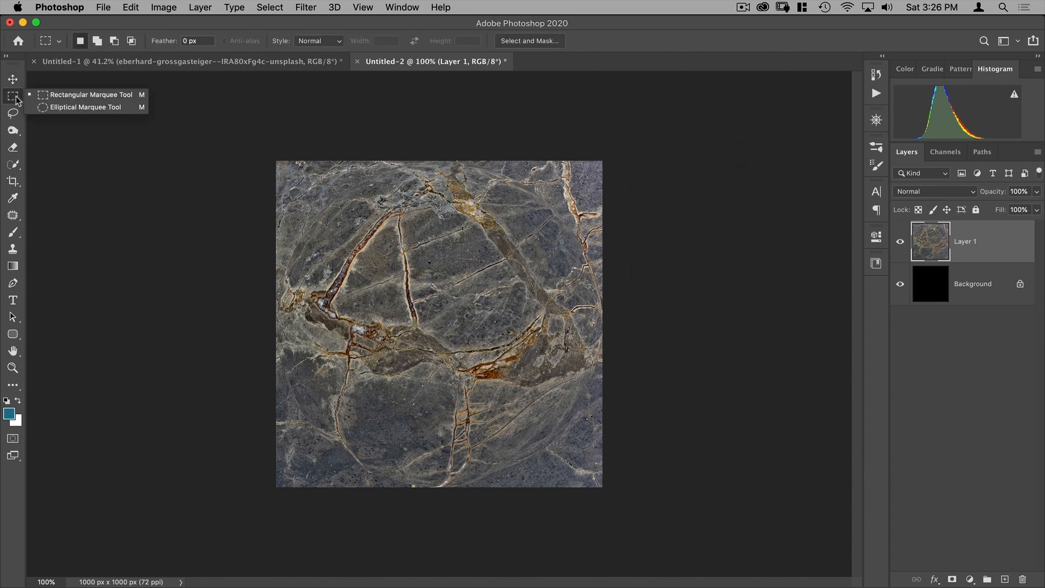
left_click(80, 108)
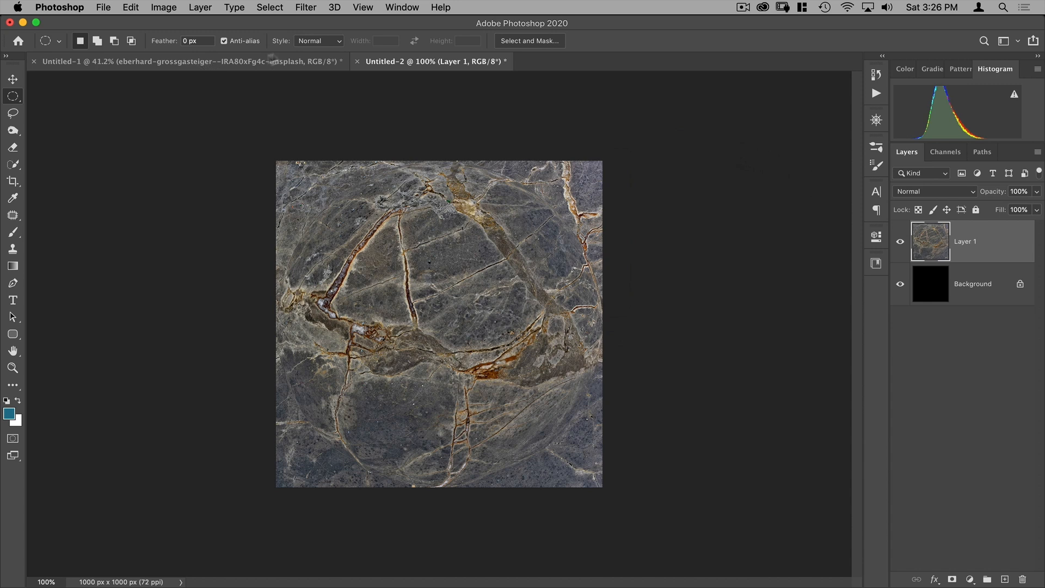
left_click(311, 42)
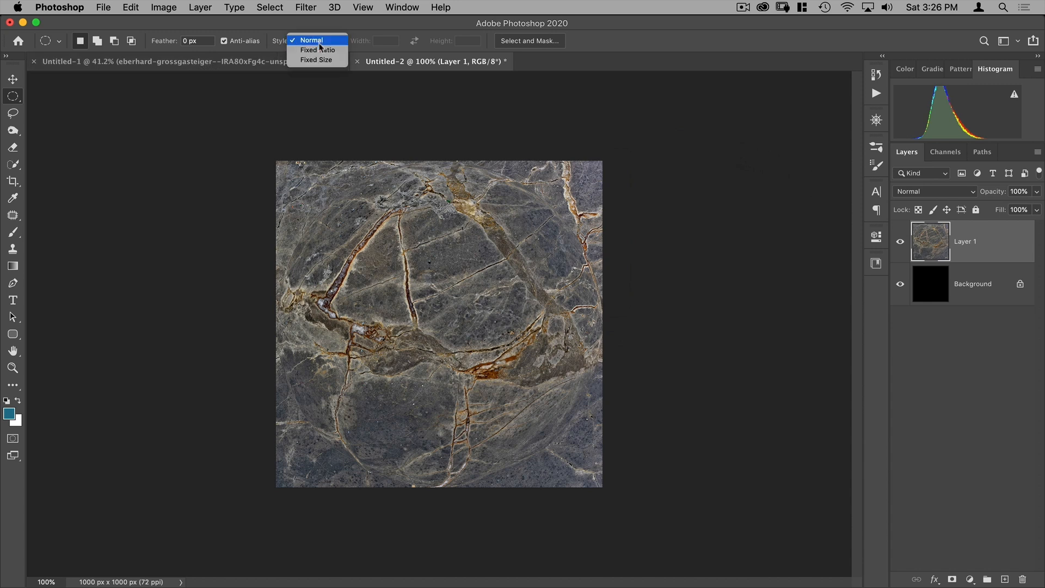
left_click(321, 60)
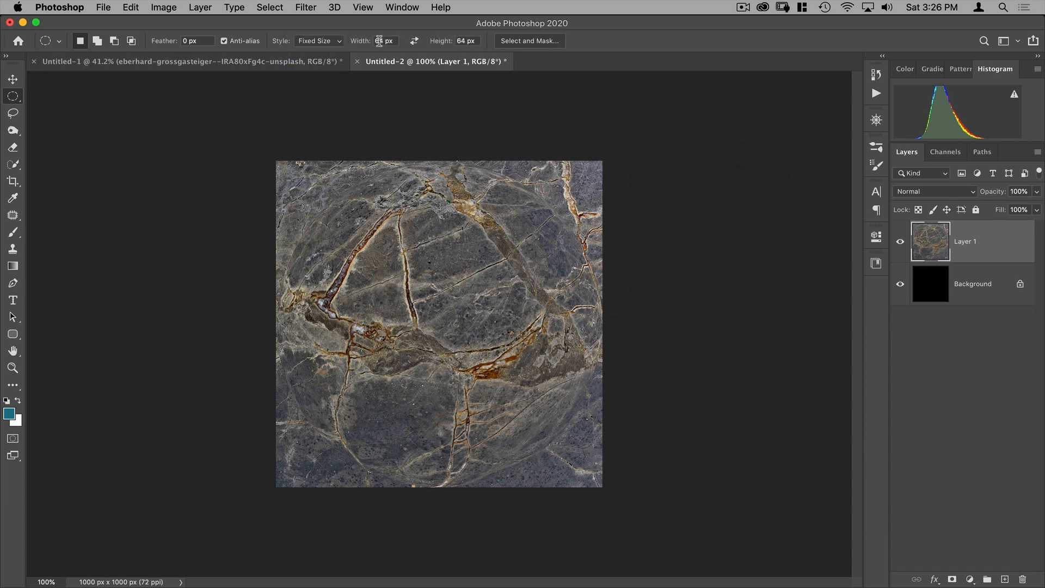
left_click_drag(397, 40, 361, 40)
type("1000")
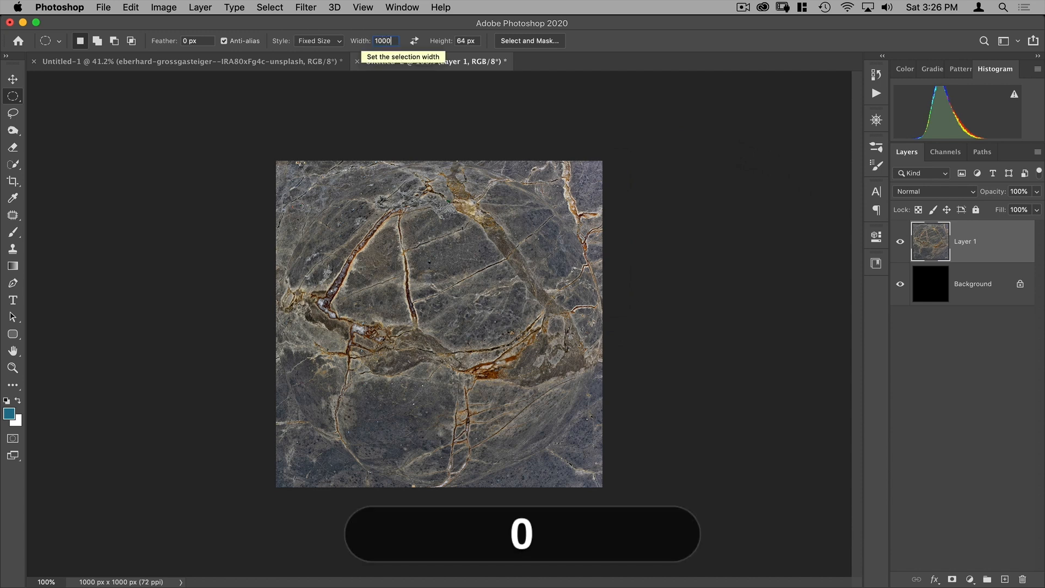
key("Tab")
type("1000")
key("Return")
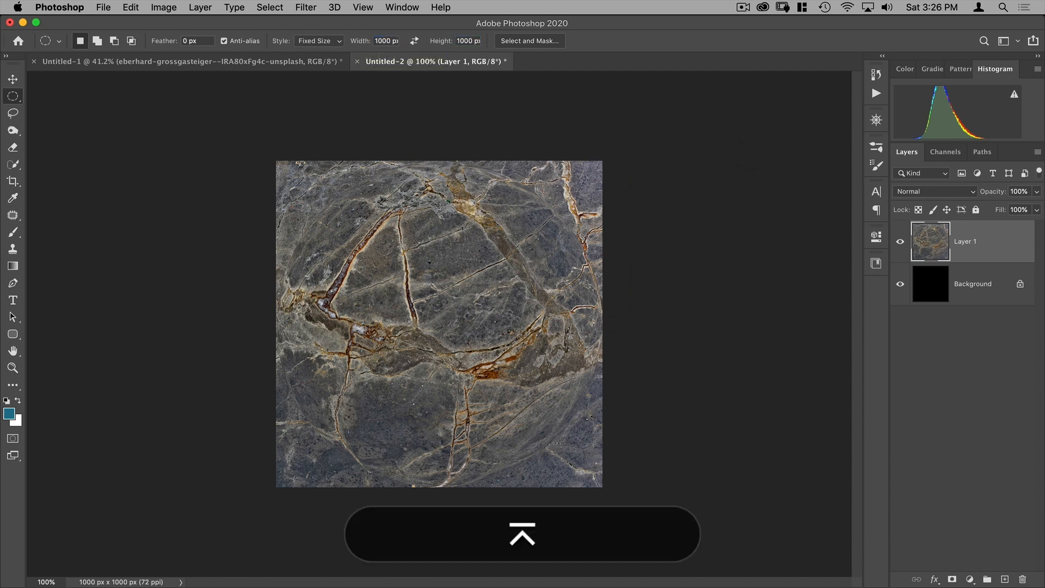
Fit the circular selection to the canvas edges and copy the sphere to a new layer, leaving only that layer visible
left_click(350, 185)
left_click_drag(467, 247, 407, 228)
left_click(374, 7)
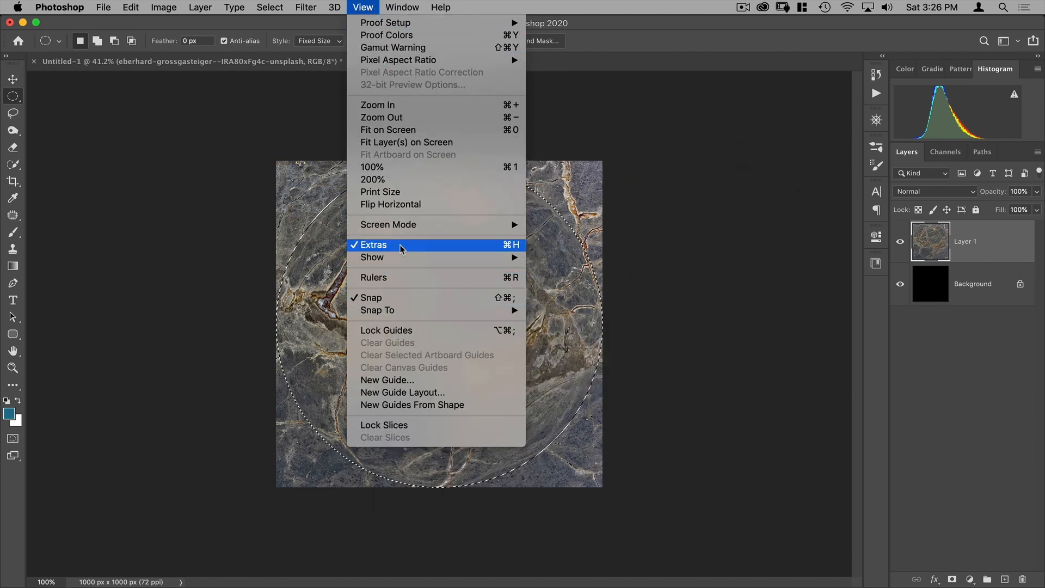
mouse_move(402, 261)
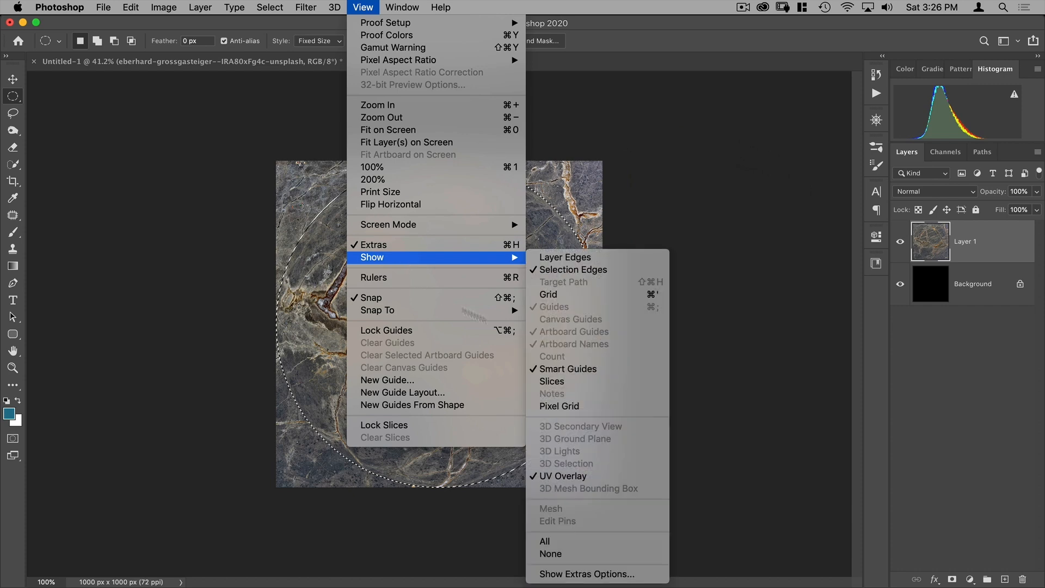
left_click(690, 215)
mouse_move(488, 227)
left_mouse_down()
mouse_move(464, 251)
mouse_move(487, 235)
left_mouse_up()
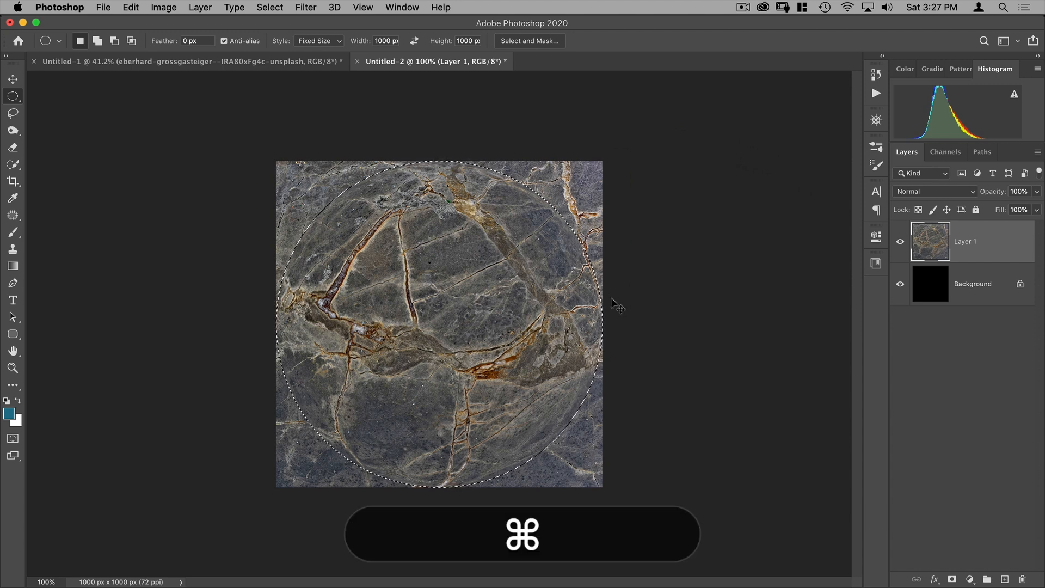
key("super+j")
left_click_drag(900, 284, 902, 327)
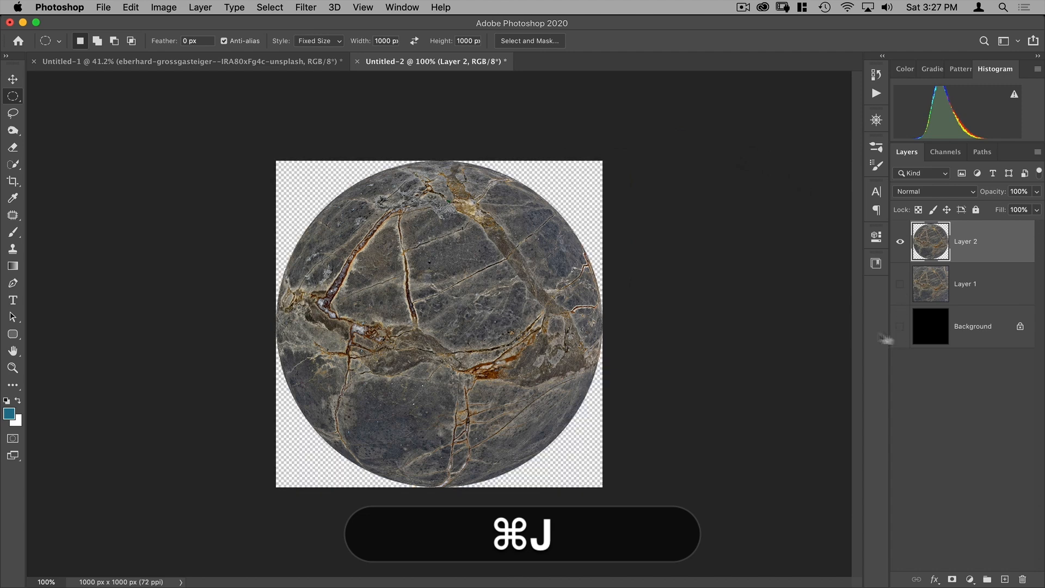
Float the Untitled-2 document in its own window and move the sphere layer into the Untitled-1 composite
key("v")
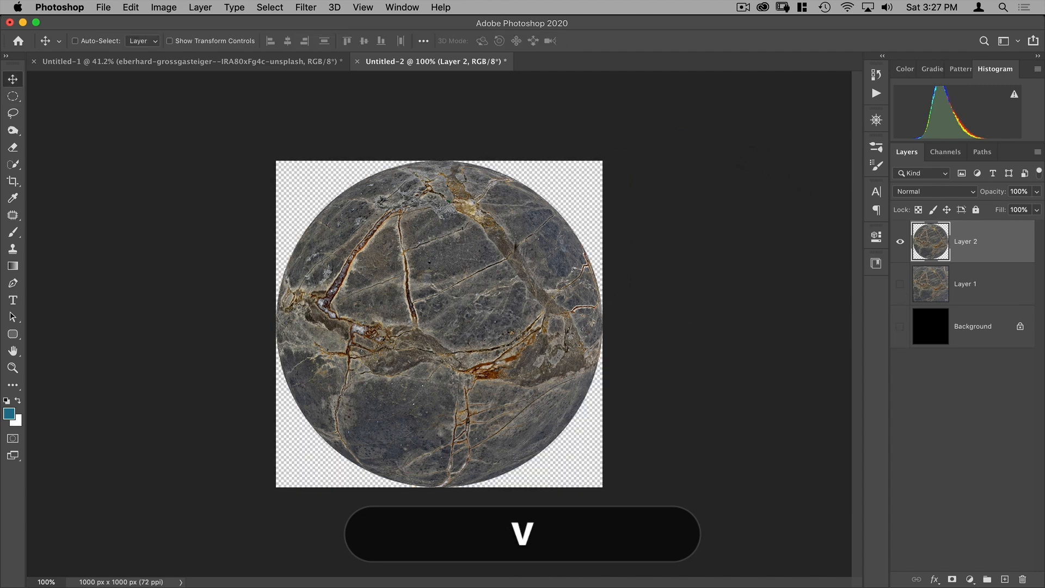
left_click_drag(425, 63, 557, 129)
left_click_drag(612, 258, 462, 259)
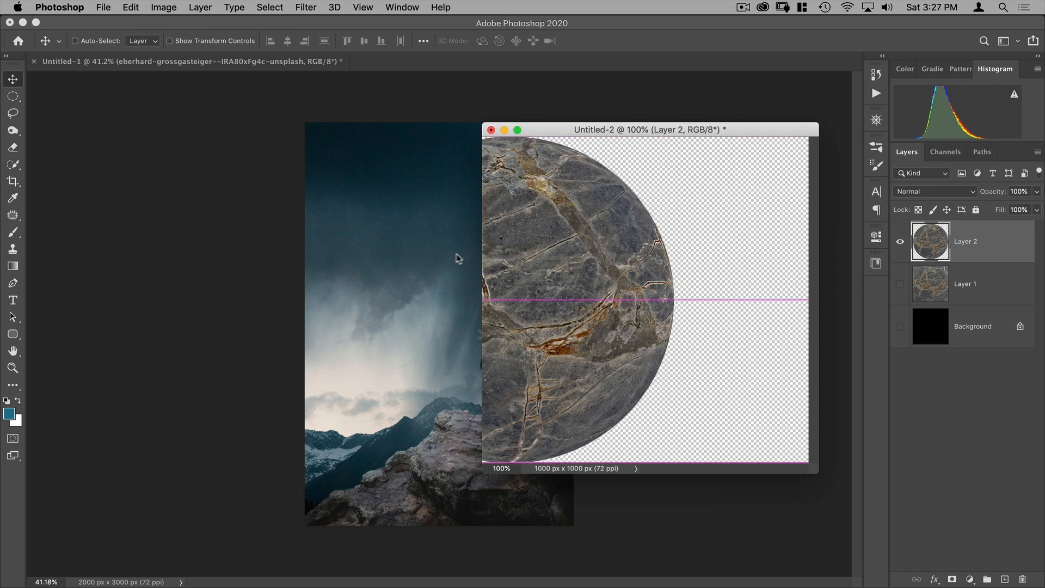
left_click_drag(400, 251, 423, 251)
Show the guides and position the sphere in the left half of the sky, vertically centered in the second guide row
key("super+semicolon")
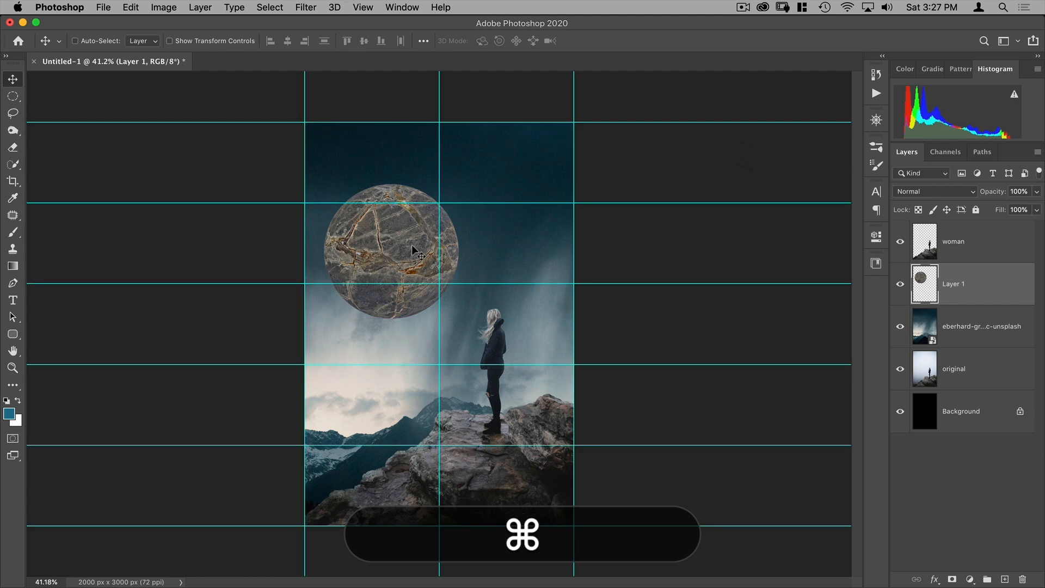
left_click_drag(412, 246, 391, 258)
key("Down")
key("Down")
key("Down")
key("Down")
key("Down")
key("Down")
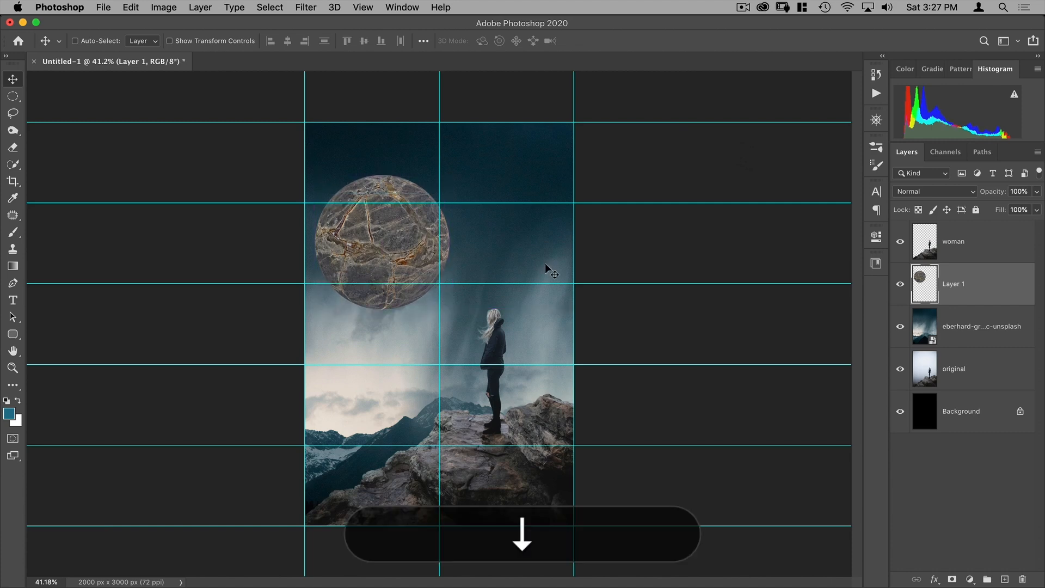
key("Right")
key("Right")
key("Right")
key("Right")
key("Right")
key("Right")
key("Right")
key("Right")
key("Right")
key("Right")
key("Right")
key("Right")
key("Right")
key("Right")
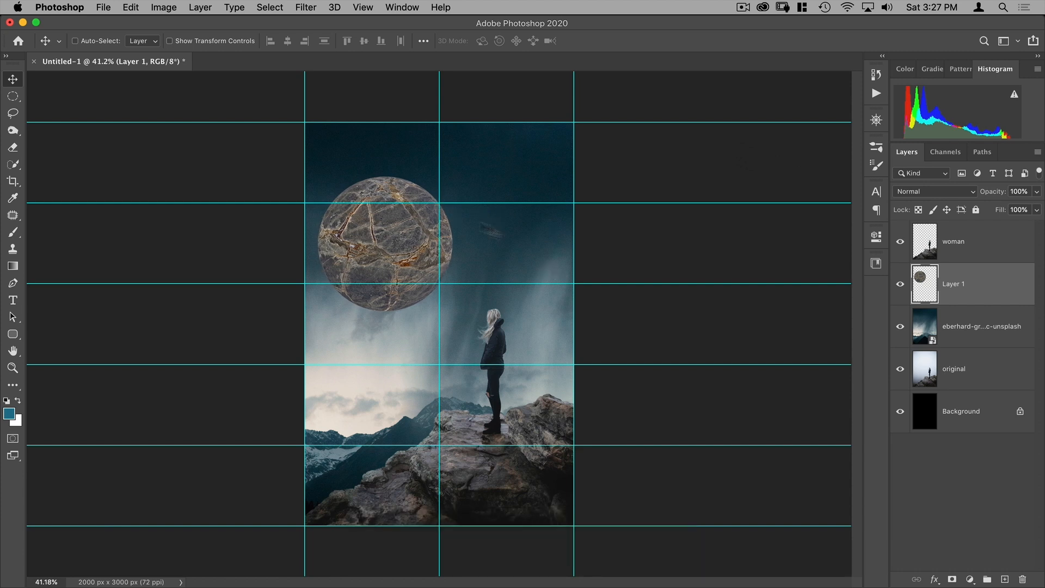
key("Right")
key("Right")
key("Right")
key("Right")
key("Right")
key("Right")
key("Right")
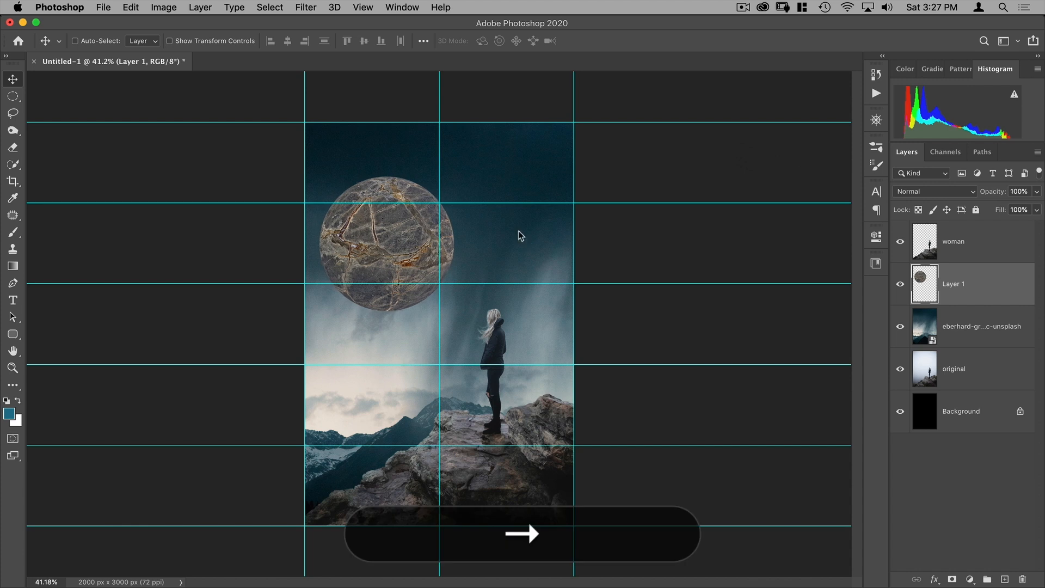
key("Left")
key("Left")
key("Left")
key("Left")
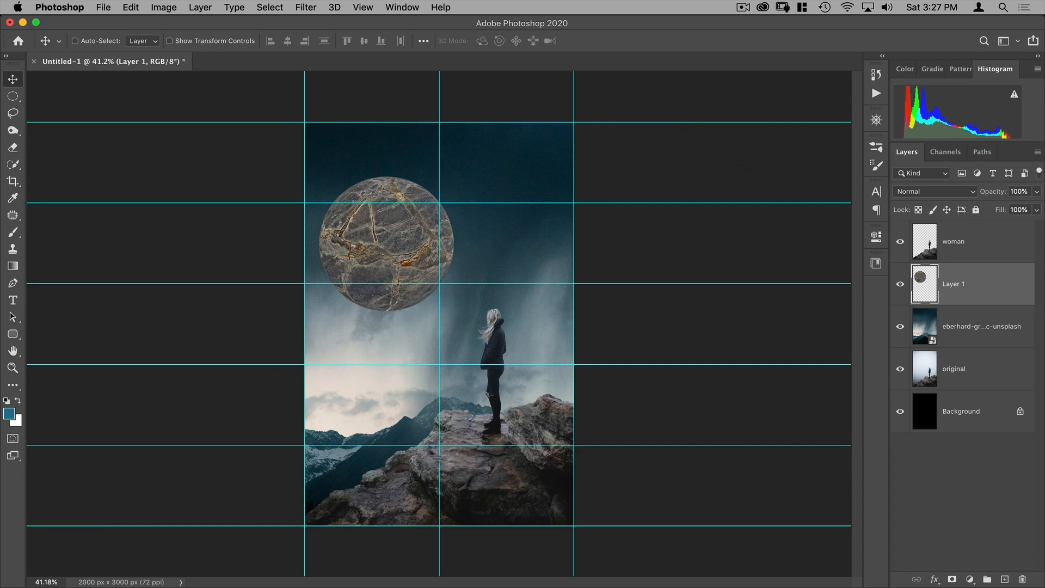
Open three-birds-flying.jpg from the assets folder as a separate document and look over the birds up close
left_click(105, 8)
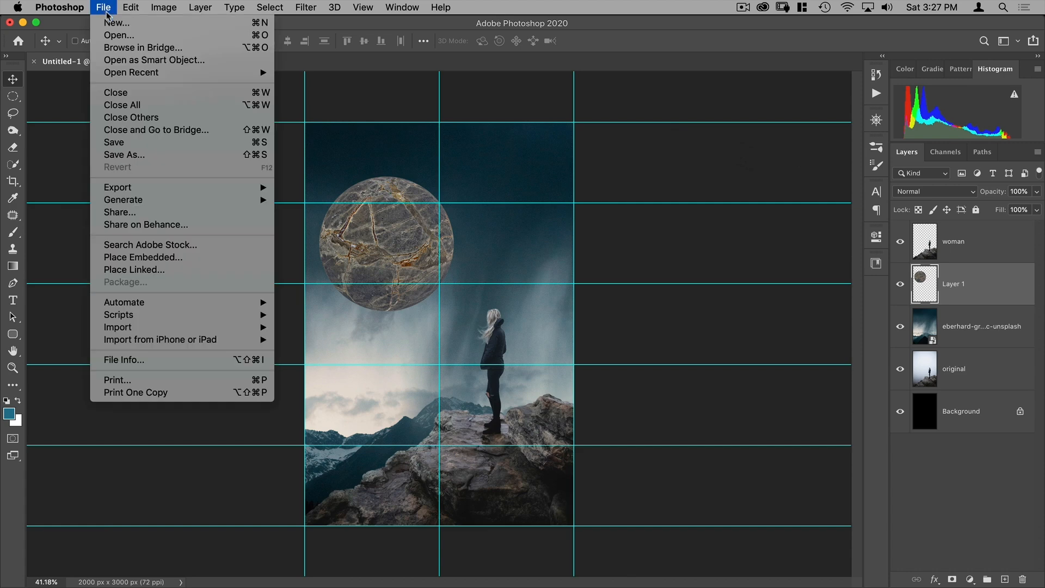
left_click(111, 35)
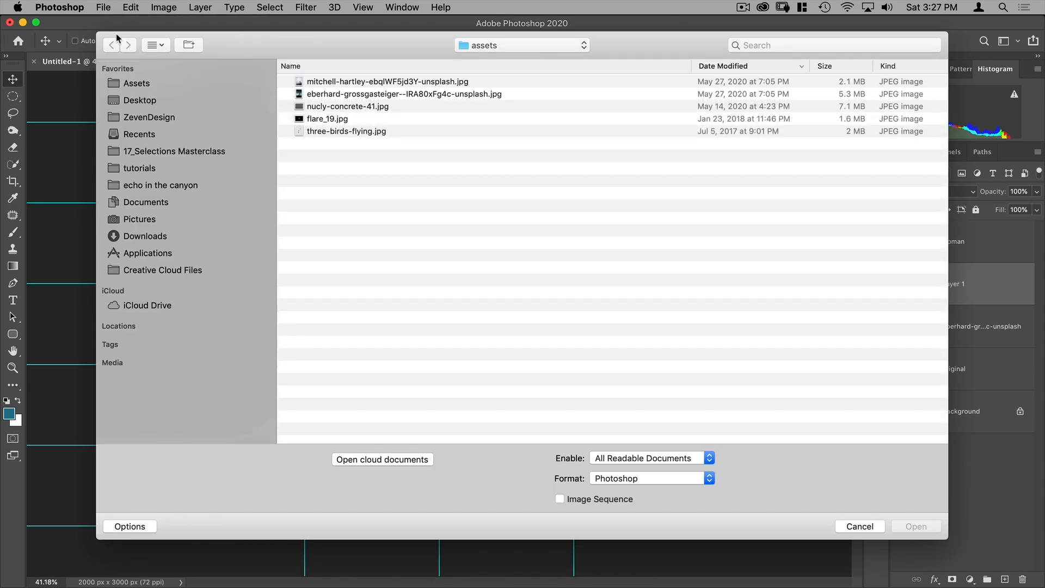
double_click(354, 131)
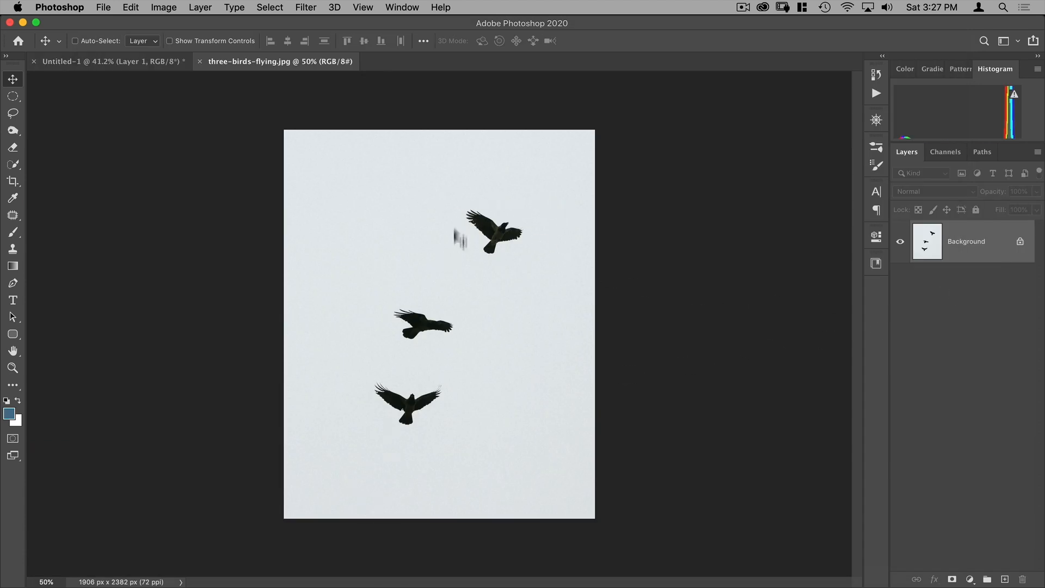
left_click_drag(508, 217, 560, 203)
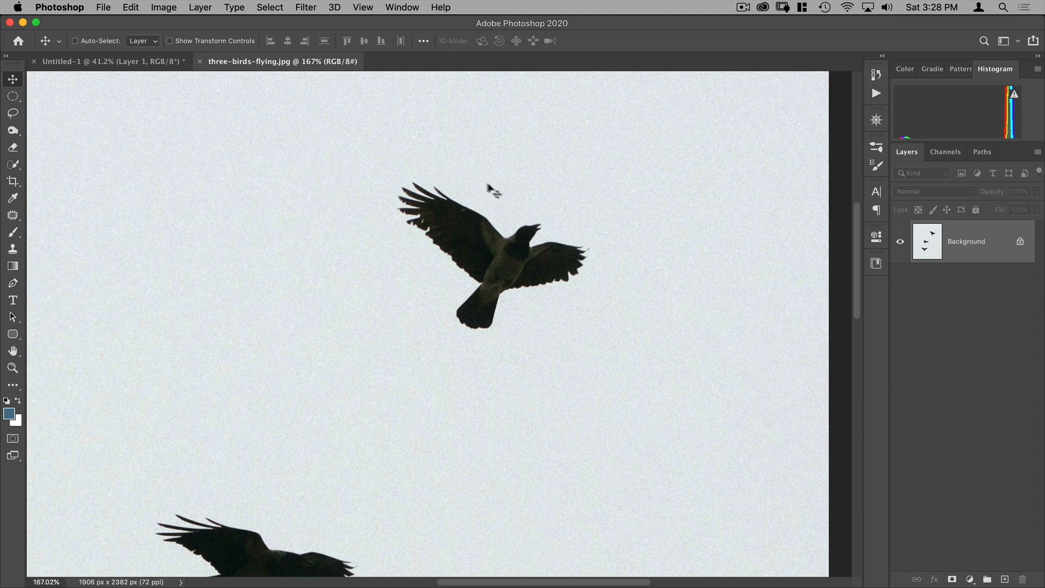
scroll(368, 365, "down", 5)
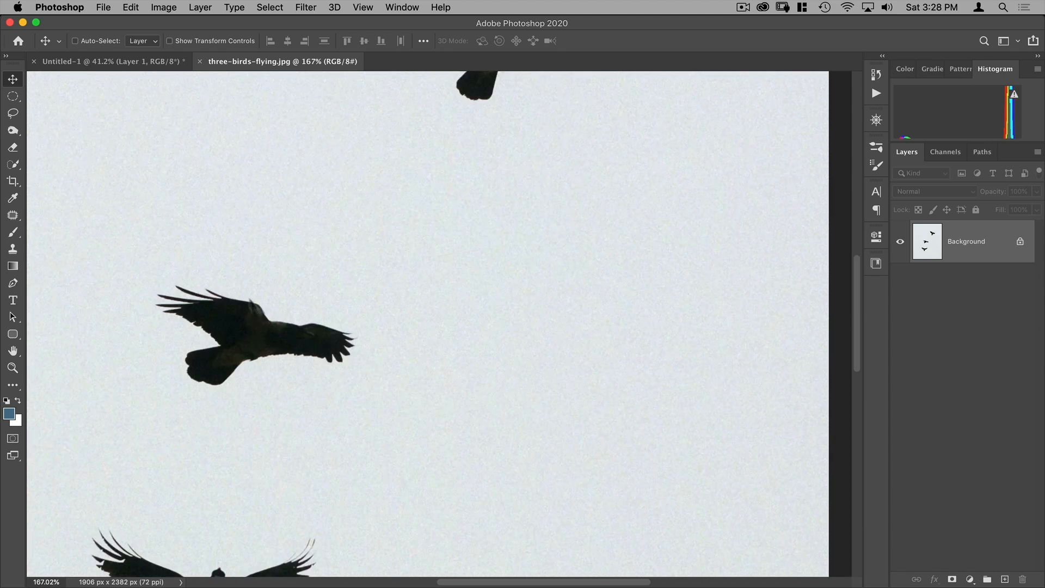
Duplicate the Background layer of three-birds-flying.jpg
scroll(206, 338, "down", 7)
scroll(207, 339, "up", 3)
left_click_drag(450, 244, 405, 274)
left_click_drag(952, 240, 1005, 579)
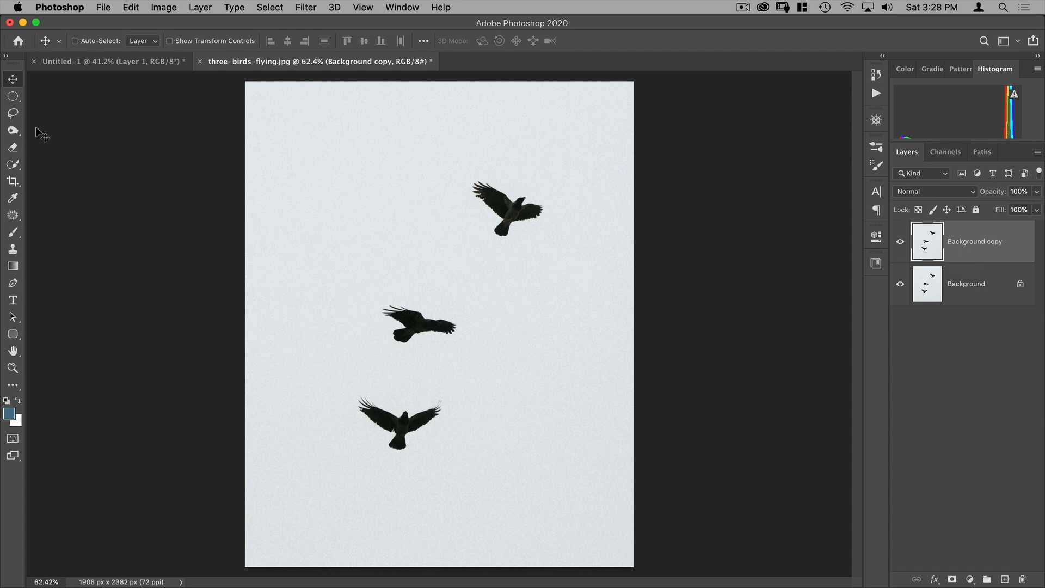
Apply Curves to the duplicate layer with the black point at input 77 and the white point at input 208
left_click(164, 7)
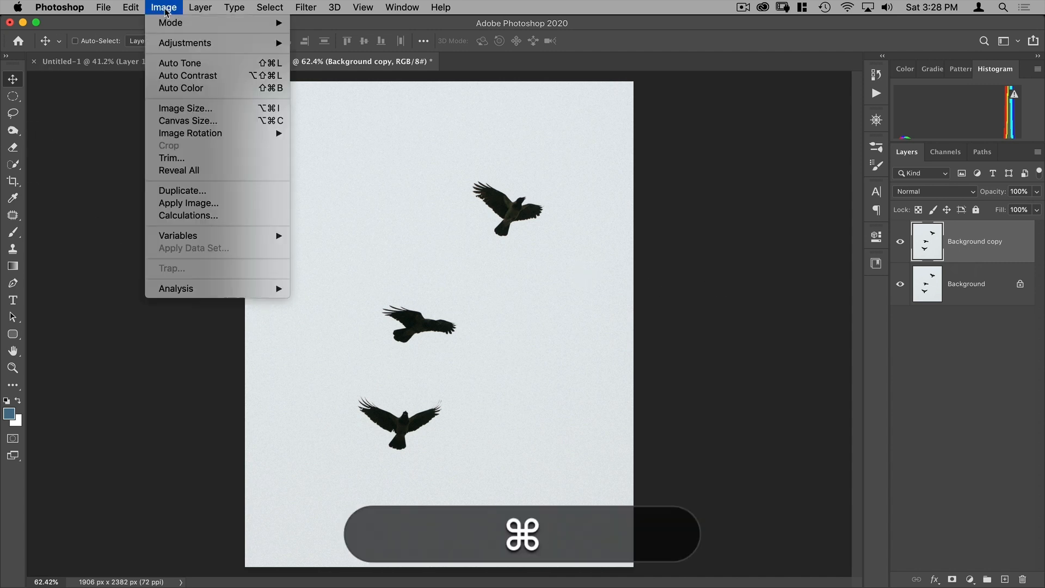
mouse_move(170, 44)
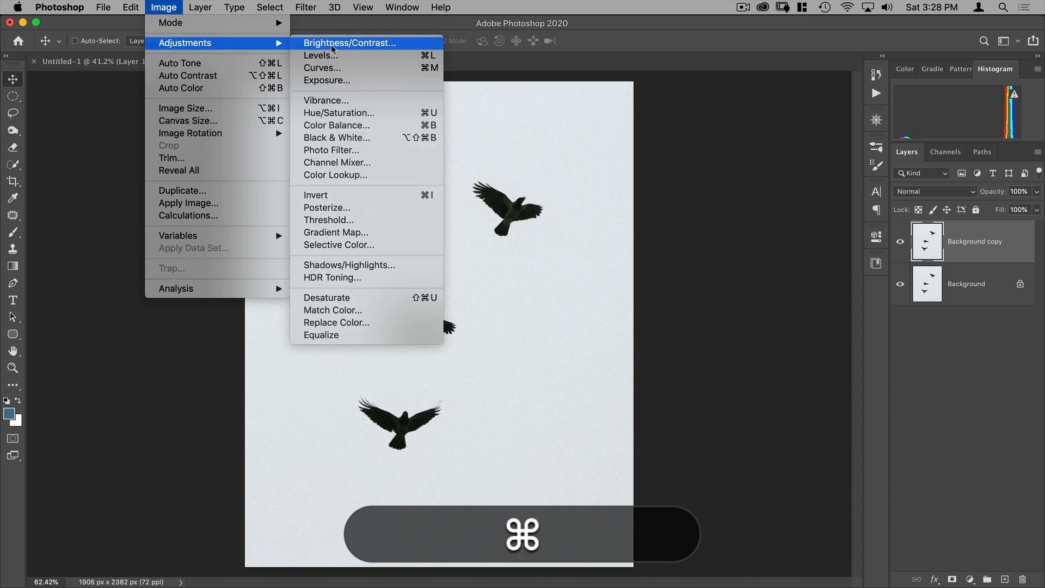
left_click(428, 68)
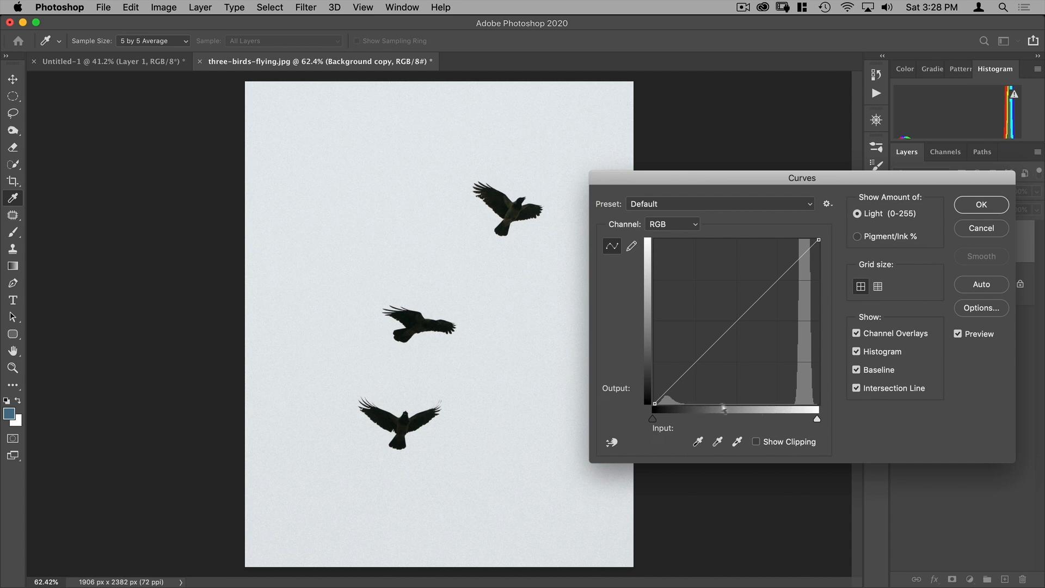
left_click_drag(653, 420, 703, 421)
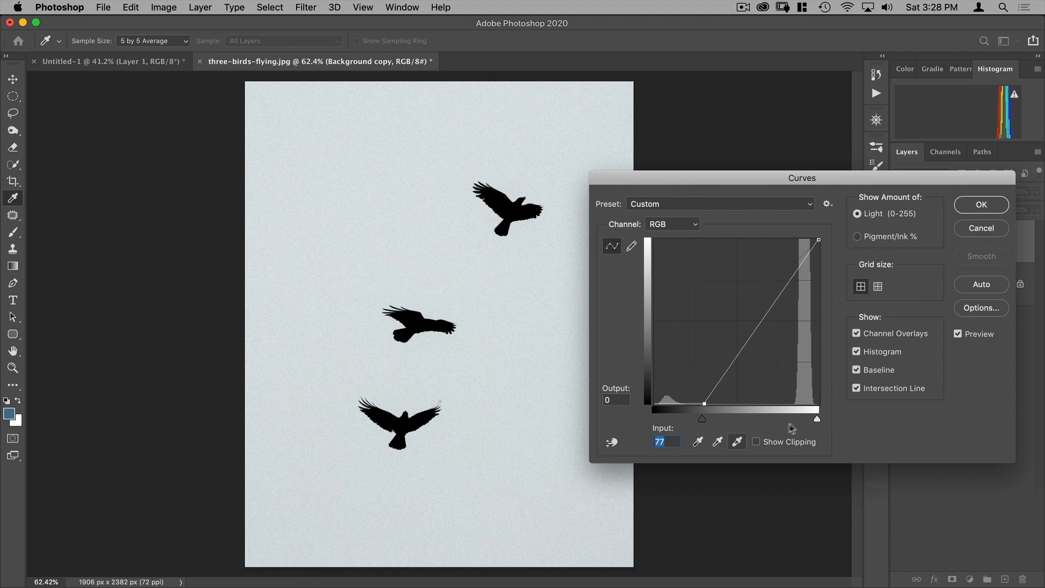
left_click_drag(818, 417, 787, 420)
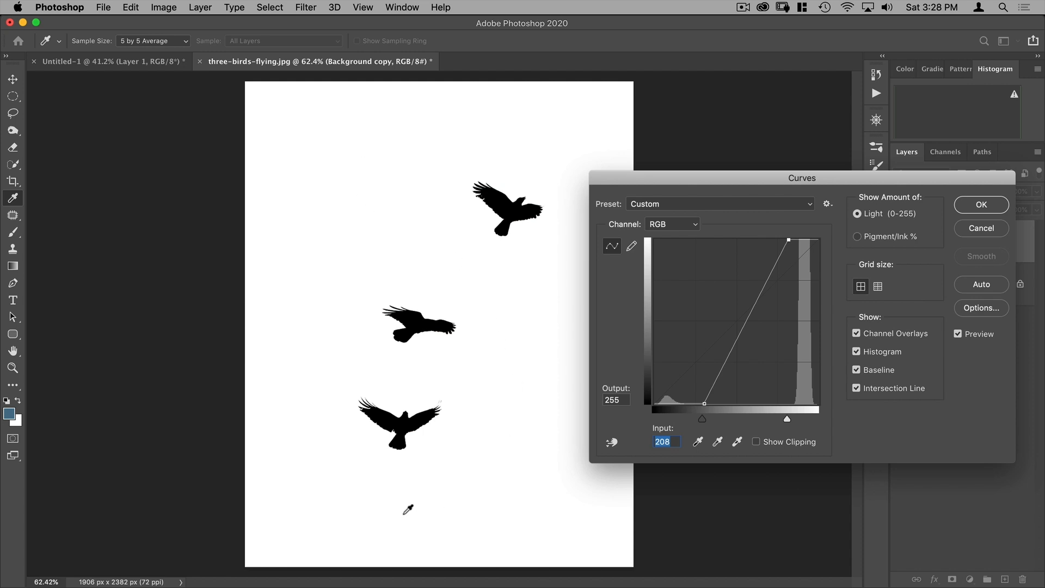
left_click(981, 205)
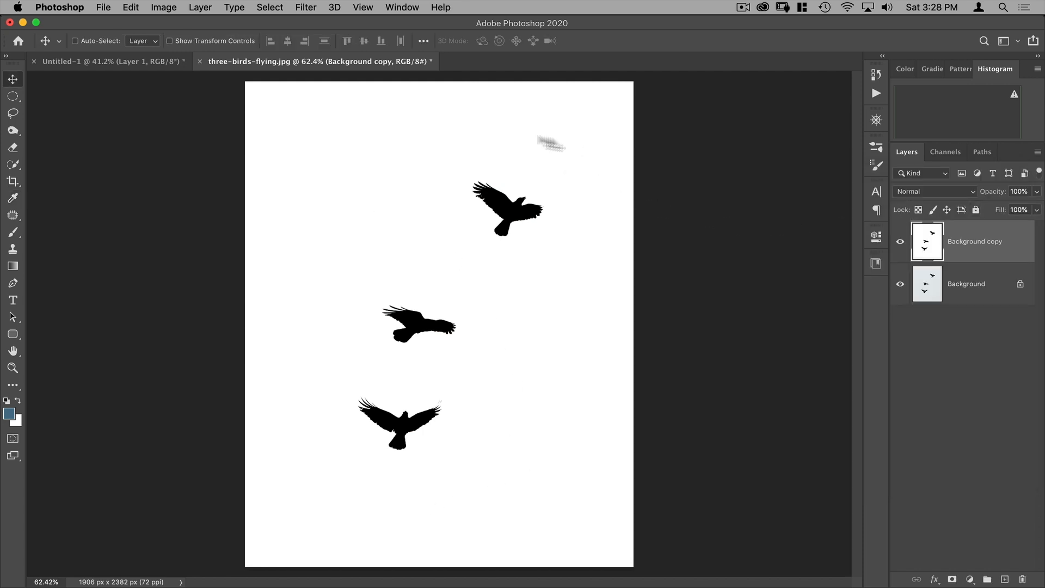
Load the RGB channel as a selection and invert it so only the birds are selected
left_click(946, 150)
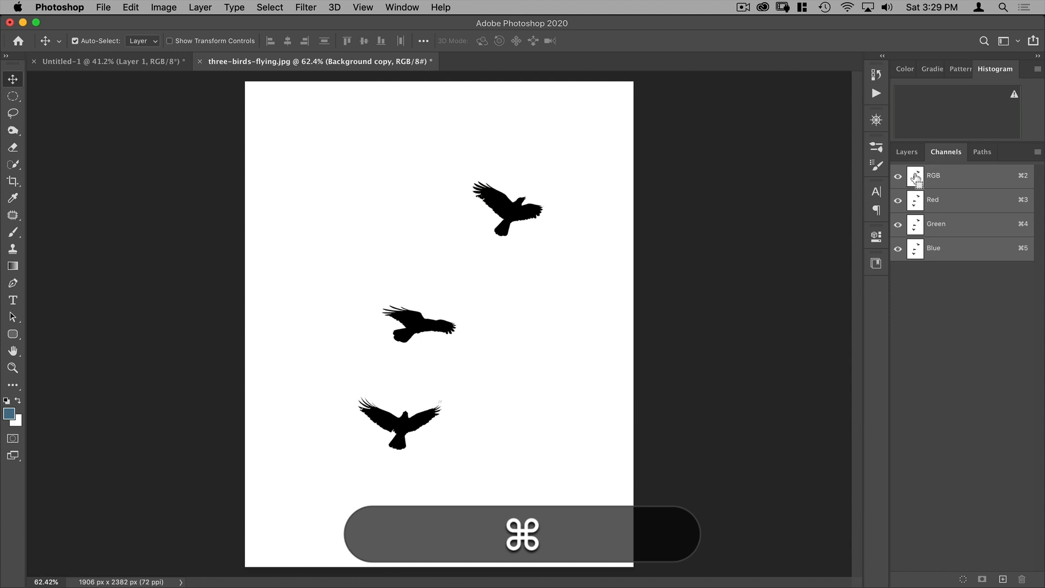
left_click(918, 177, "super")
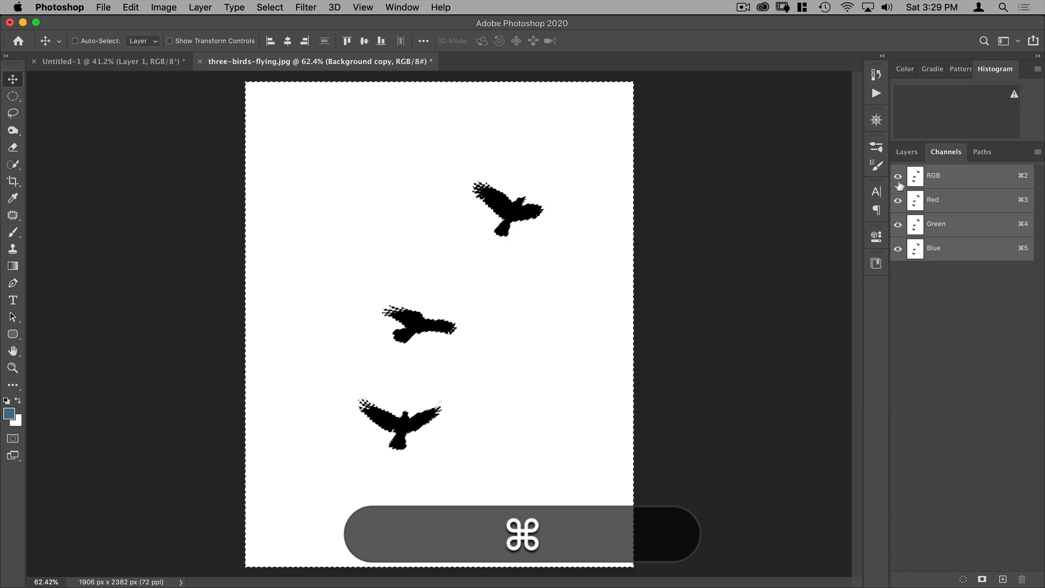
left_click(906, 152)
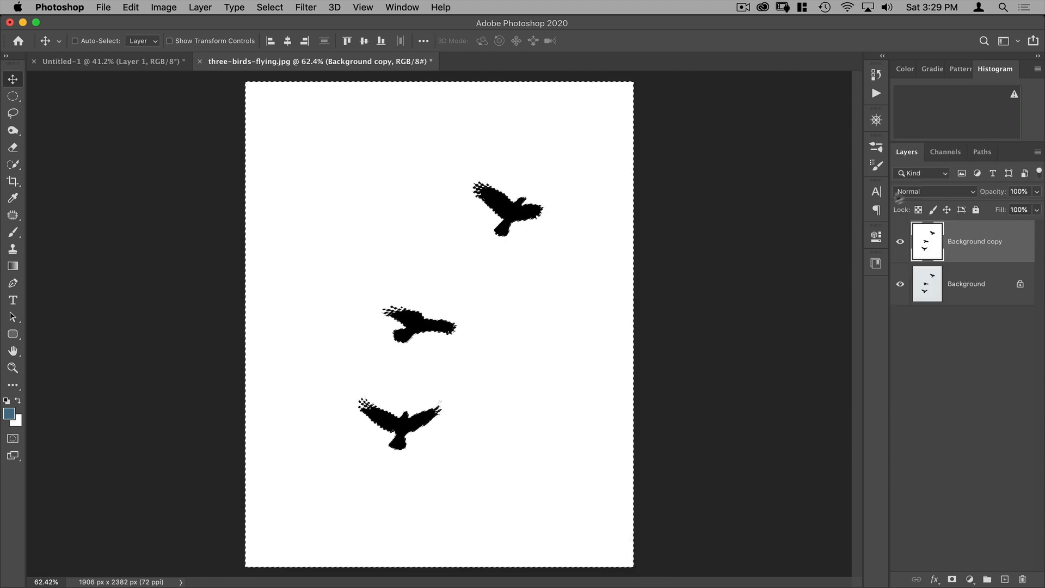
left_click(270, 7)
left_click(277, 59)
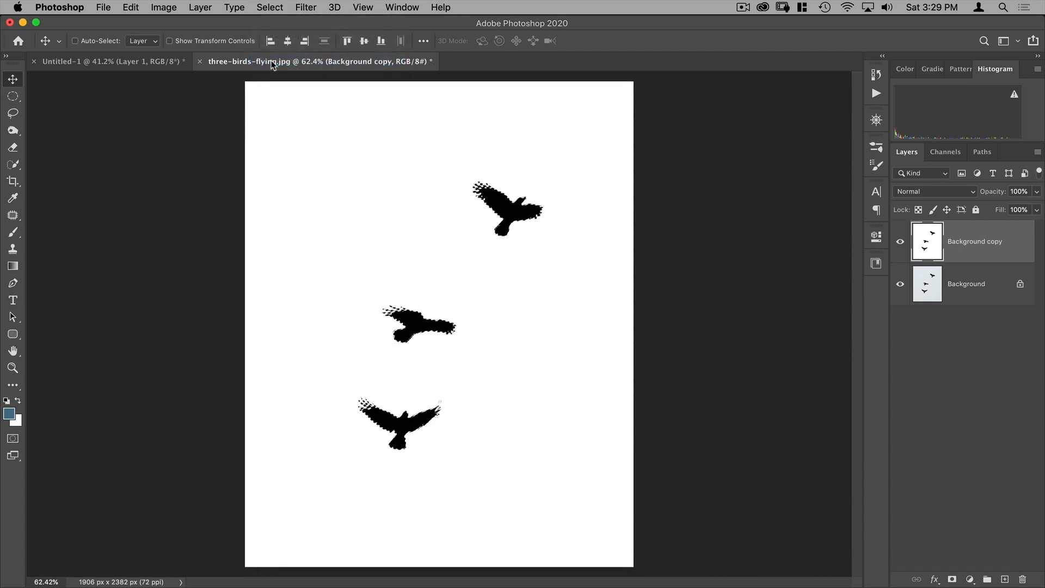
Copy the selected birds from the original Background to a new layer, leaving only that new layer visible
left_click(900, 241)
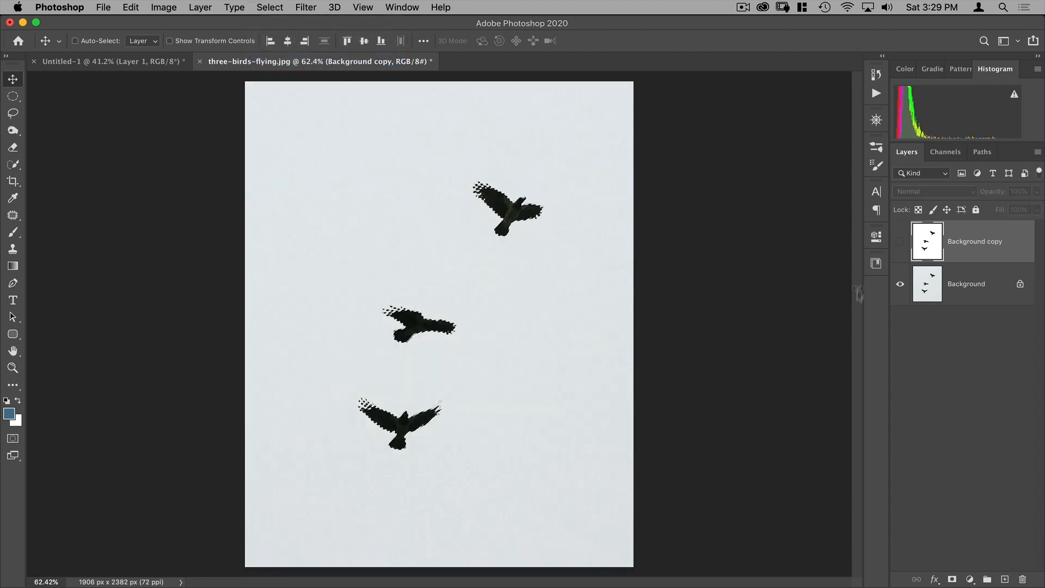
left_click(928, 283)
key("super+j")
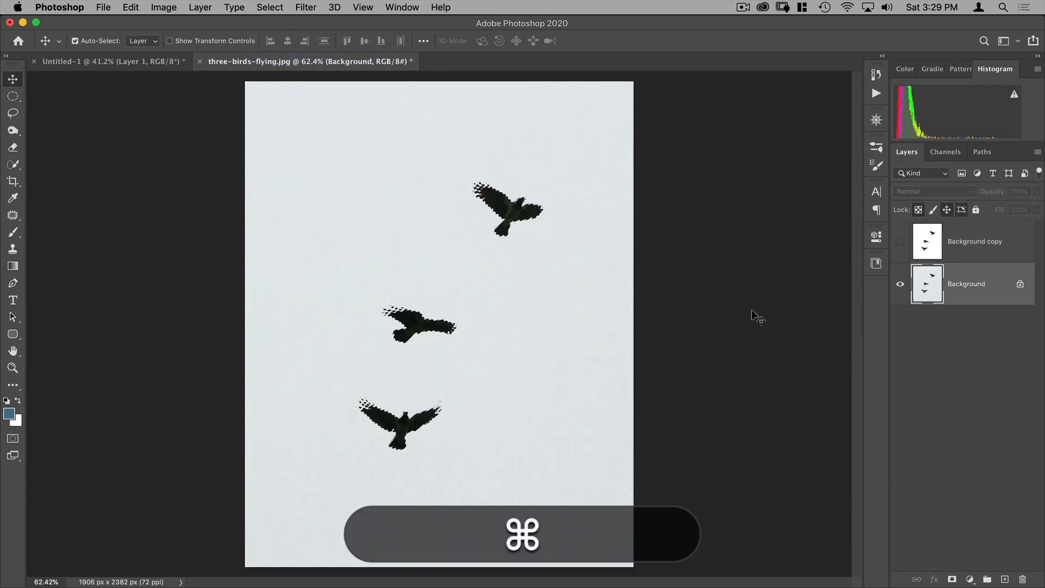
left_click(901, 328)
Float three-birds-flying.jpg in its own window and move the cut-out birds layer into the Untitled-1 composite, around the planet's lower edge
left_click_drag(321, 61, 387, 107)
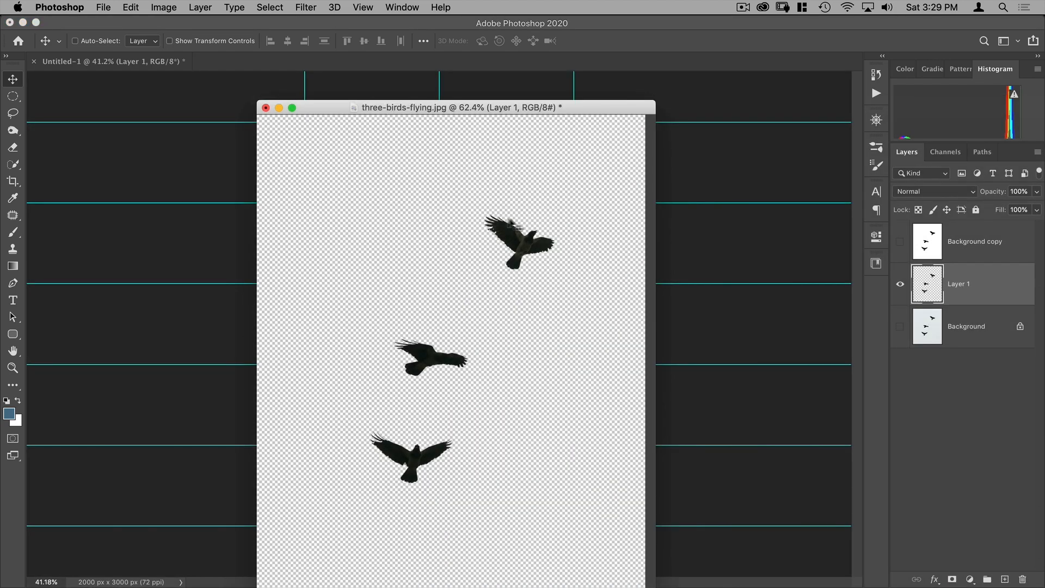
left_click_drag(518, 108, 634, 98)
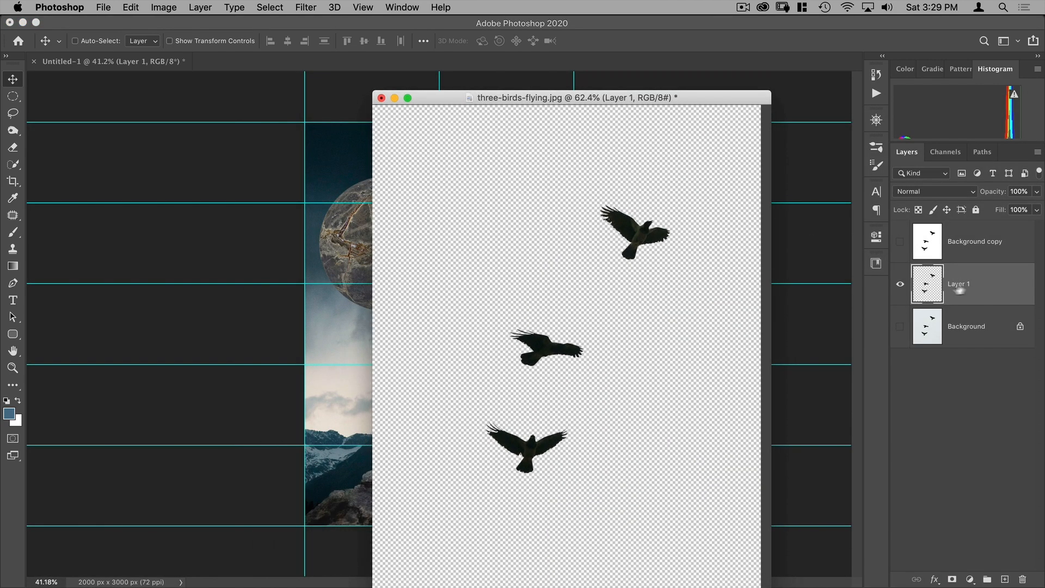
left_click_drag(929, 286, 327, 305)
left_click_drag(372, 255, 456, 325)
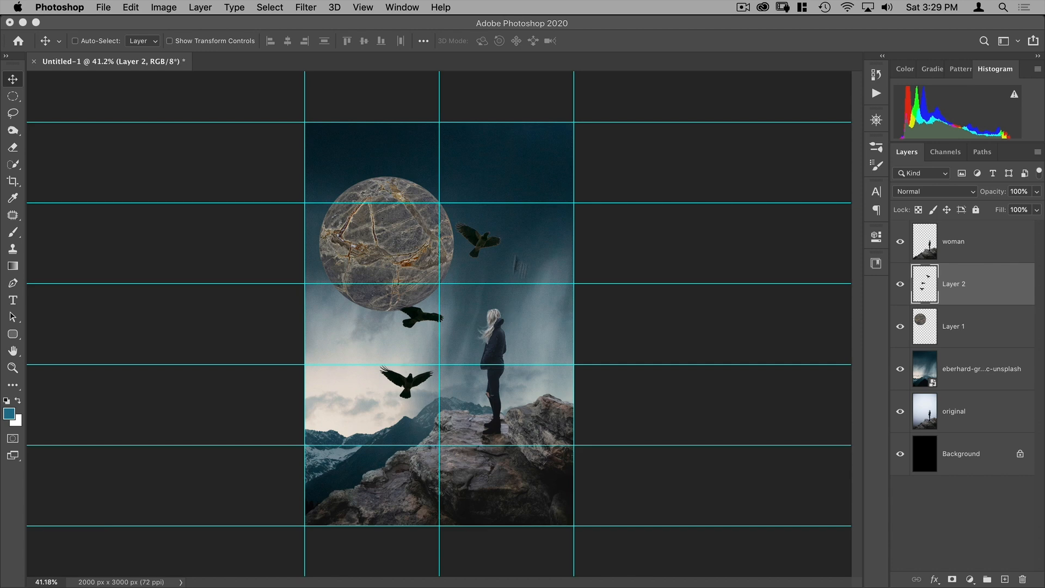
Convert the birds layer to a smart object, scale it to about 38%, and place it just below the planet
right_click(998, 294)
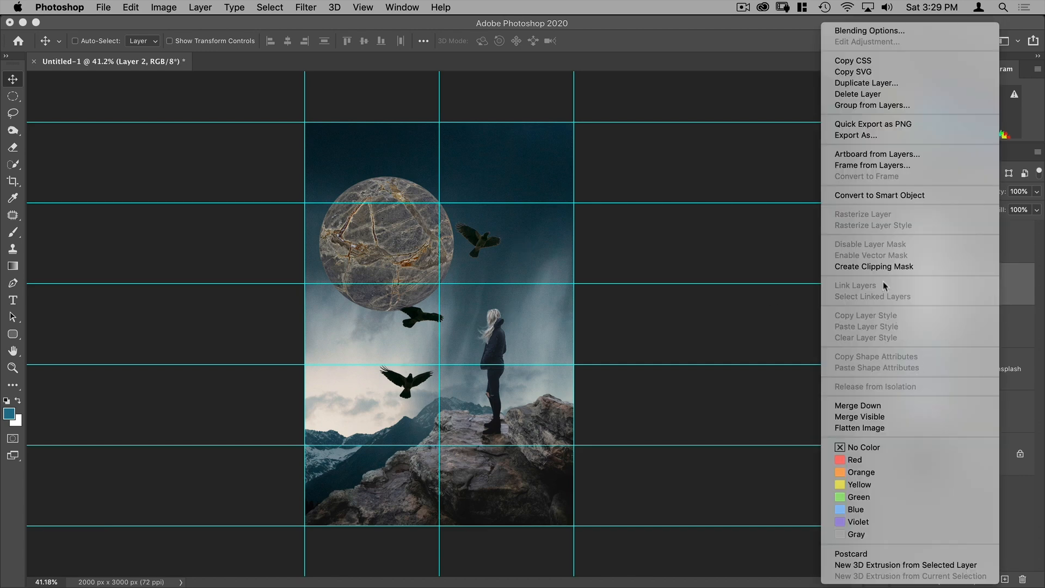
left_click(881, 196)
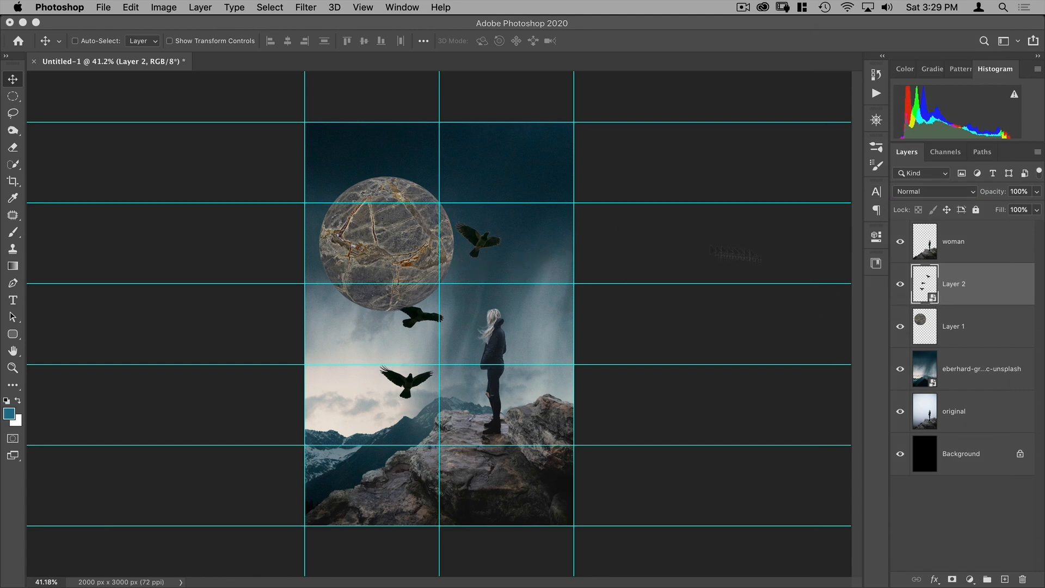
key("super+t")
key("alt+super+t")
left_click_drag(502, 220, 407, 329)
double_click(407, 328)
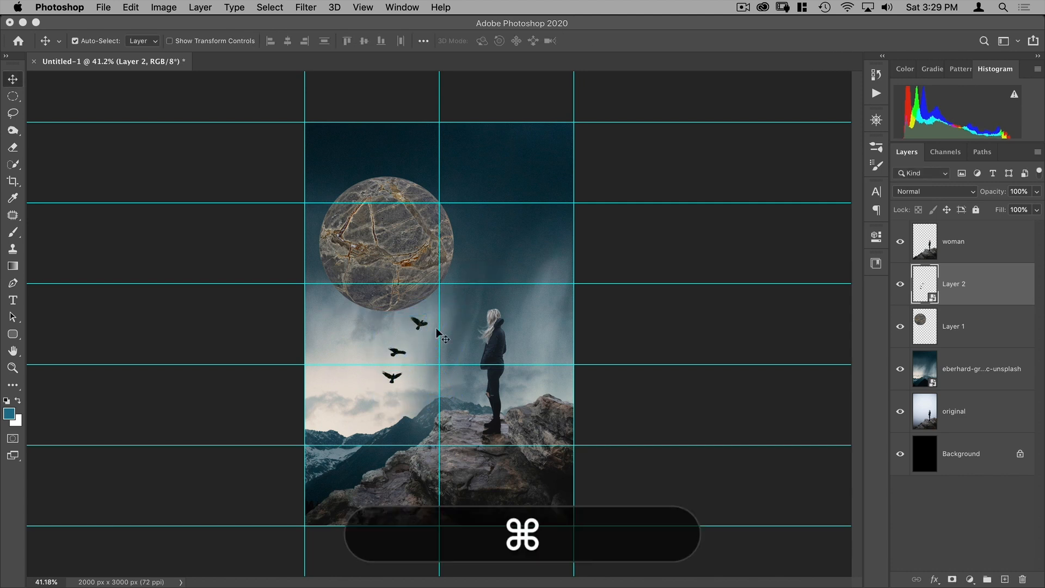
key("super+t")
left_click_drag(429, 315, 456, 256)
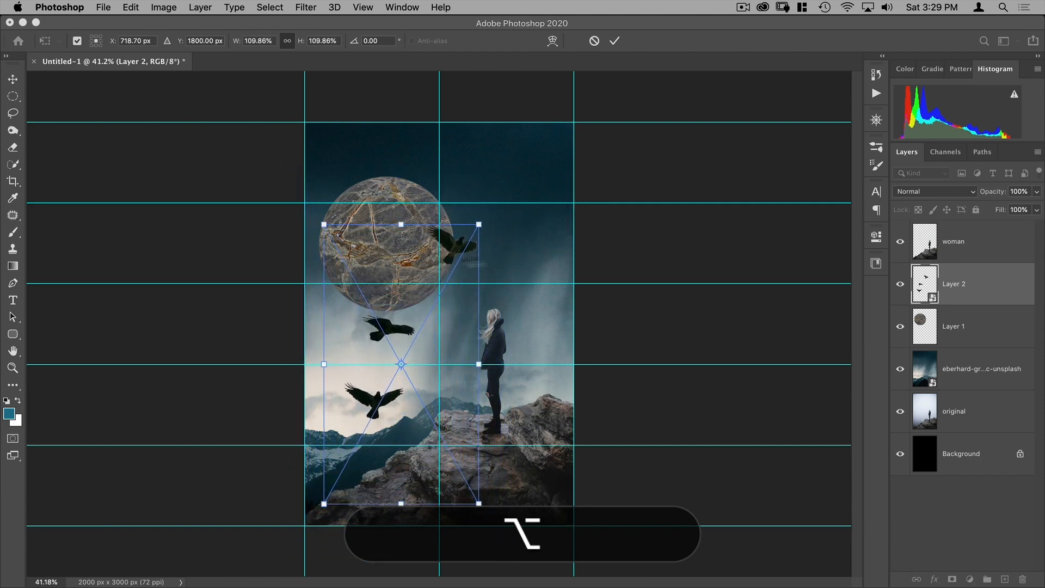
left_click(594, 40)
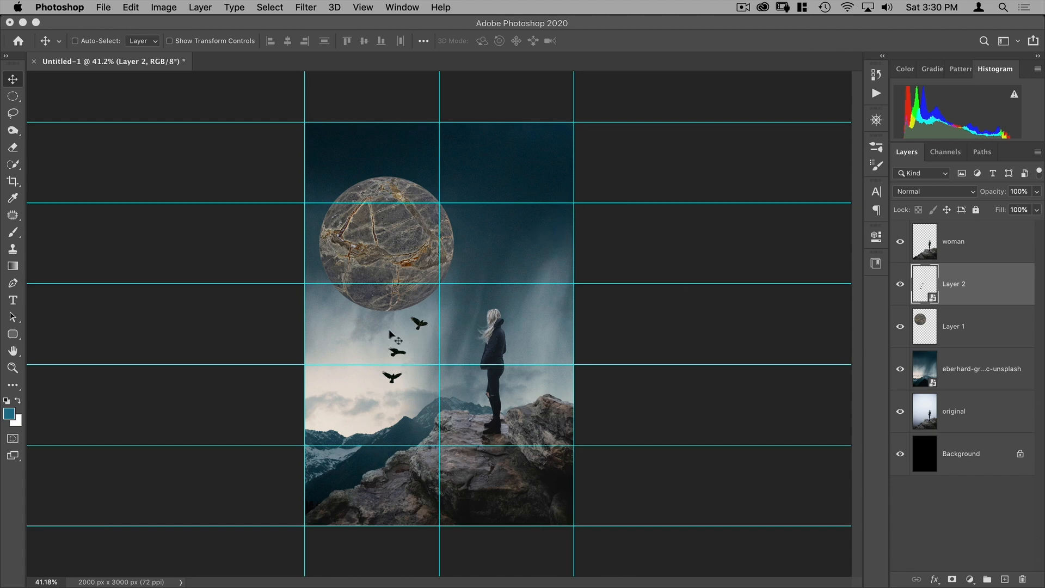
Move the birds to the left part of the sky below the planet and scale them to about 23%
left_click_drag(416, 359, 374, 368)
key("super+t")
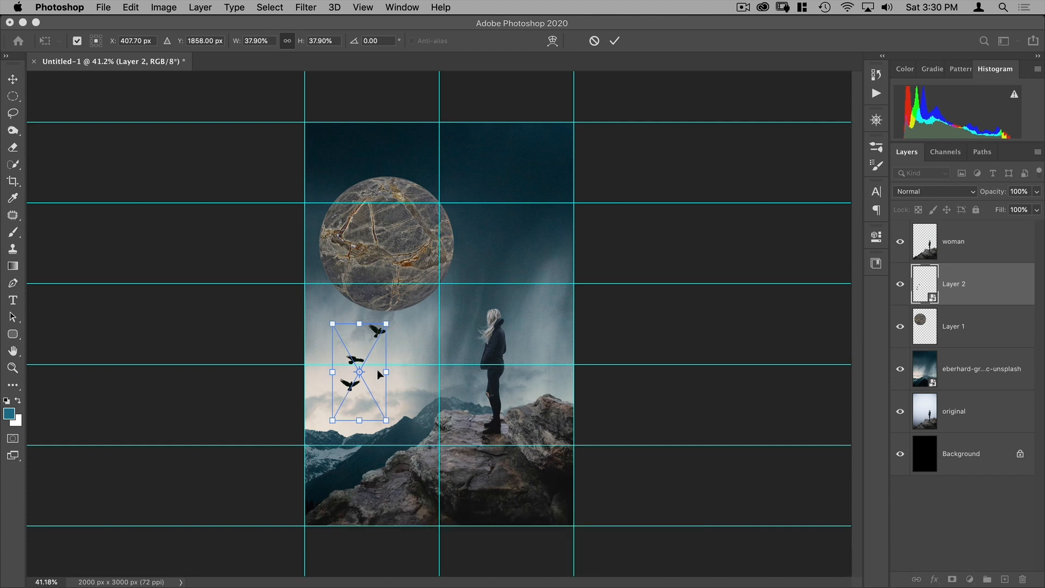
key("Escape")
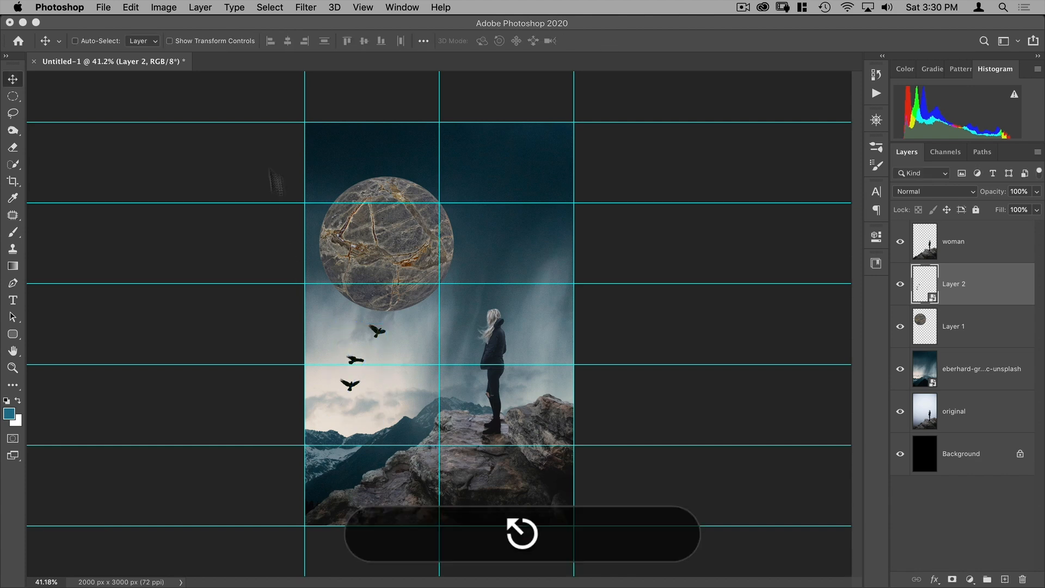
left_click(170, 41)
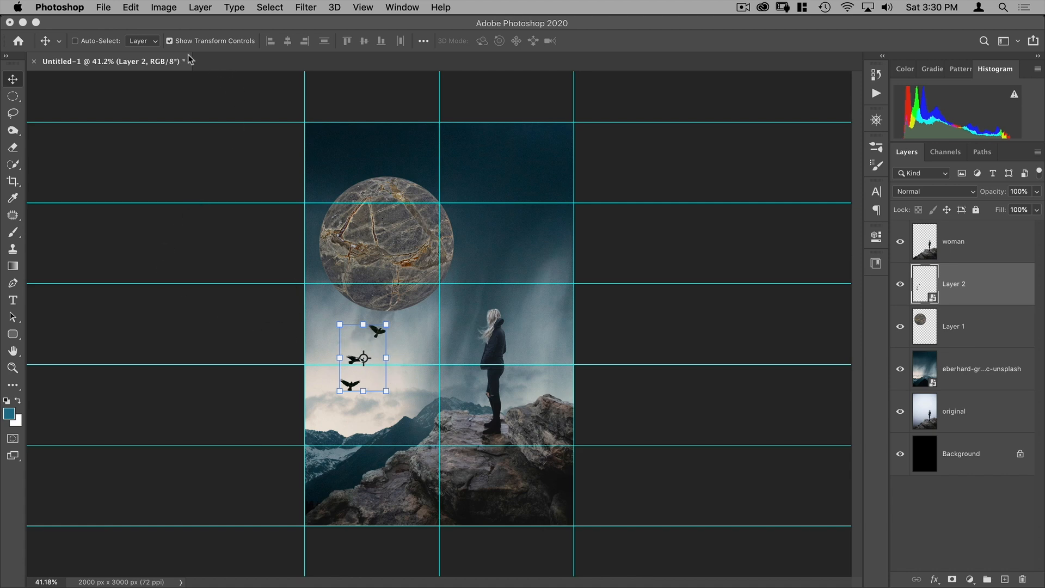
left_click(169, 41)
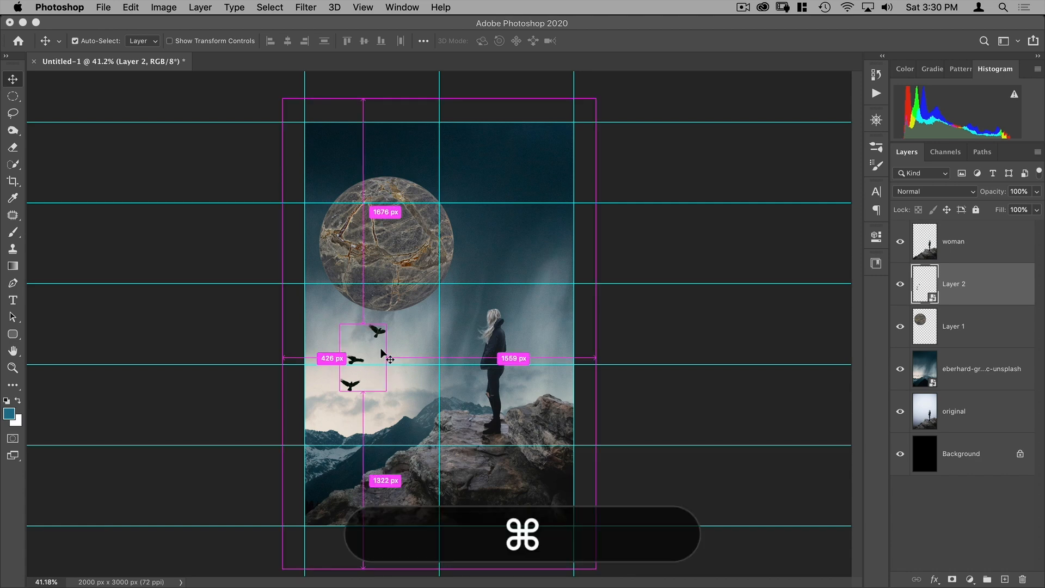
key("super+t")
left_click_drag(386, 420, 365, 385)
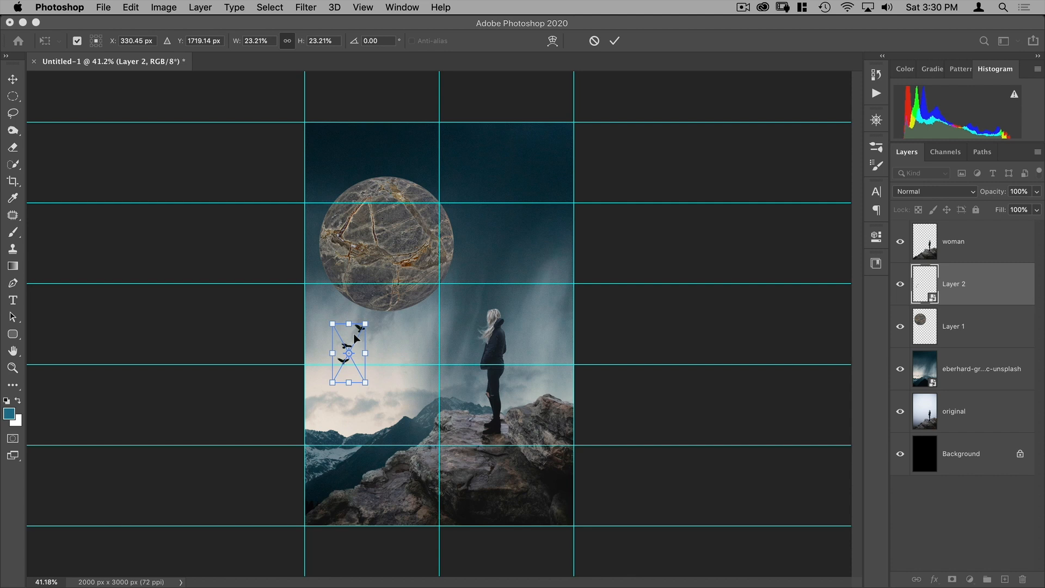
double_click(355, 339)
Duplicate the birds to the right of the first flock, scale the copy to about 40%, and rotate it about 26 degrees
key("alt")
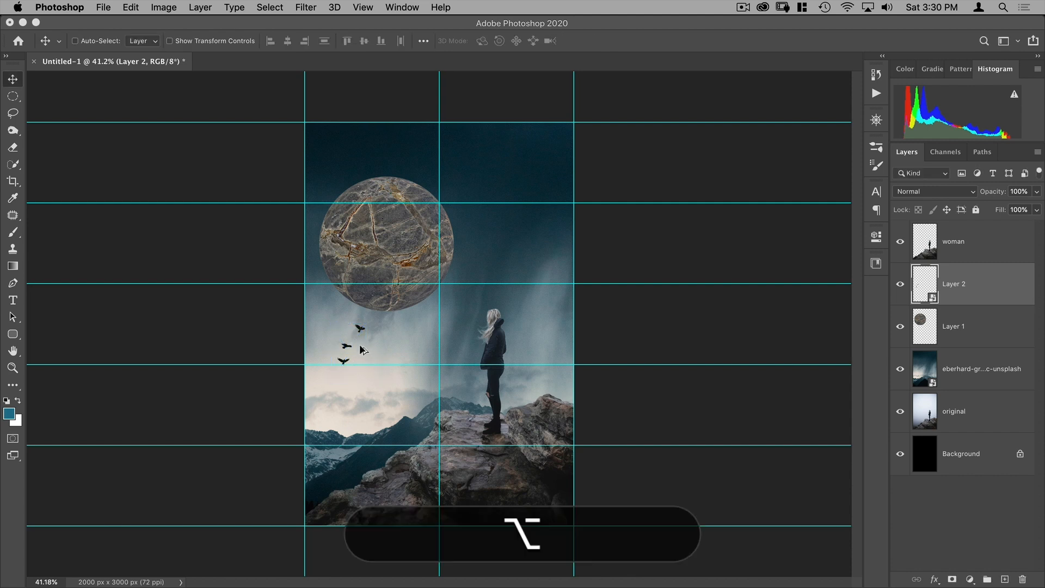
left_click_drag(359, 350, 409, 339)
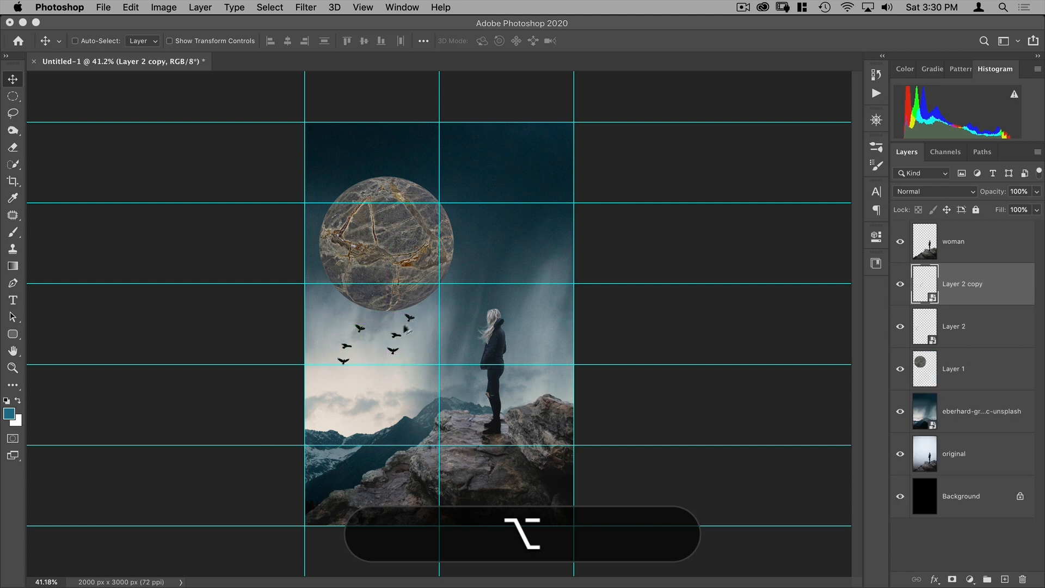
key("alt+super+t")
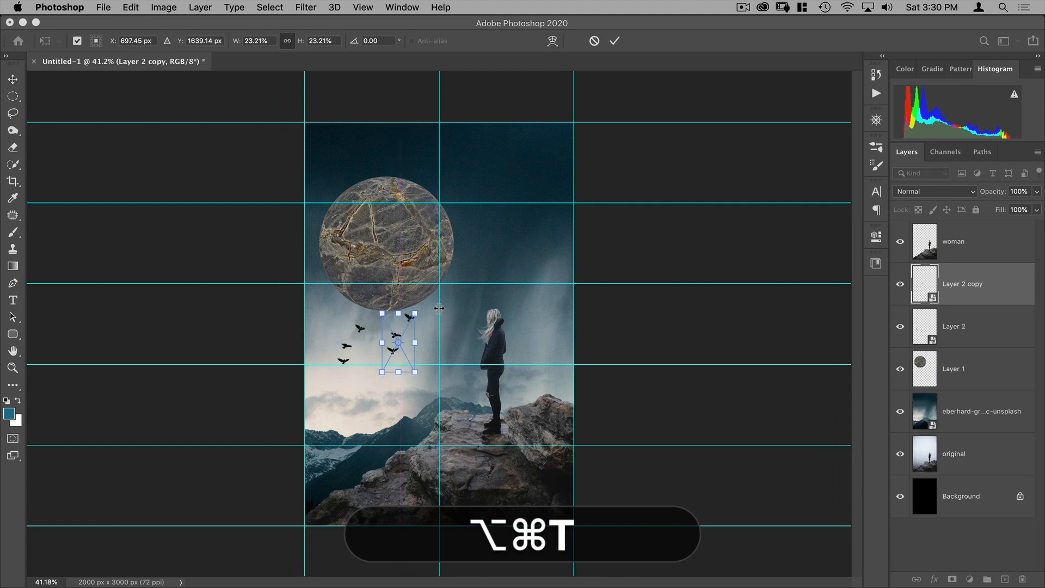
left_click_drag(415, 312, 402, 331)
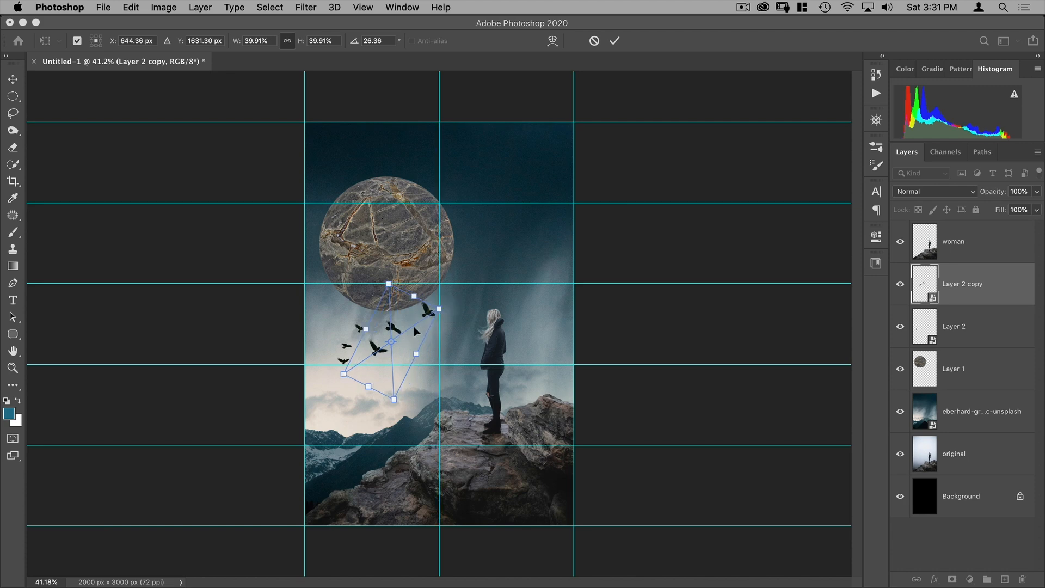
key("Return")
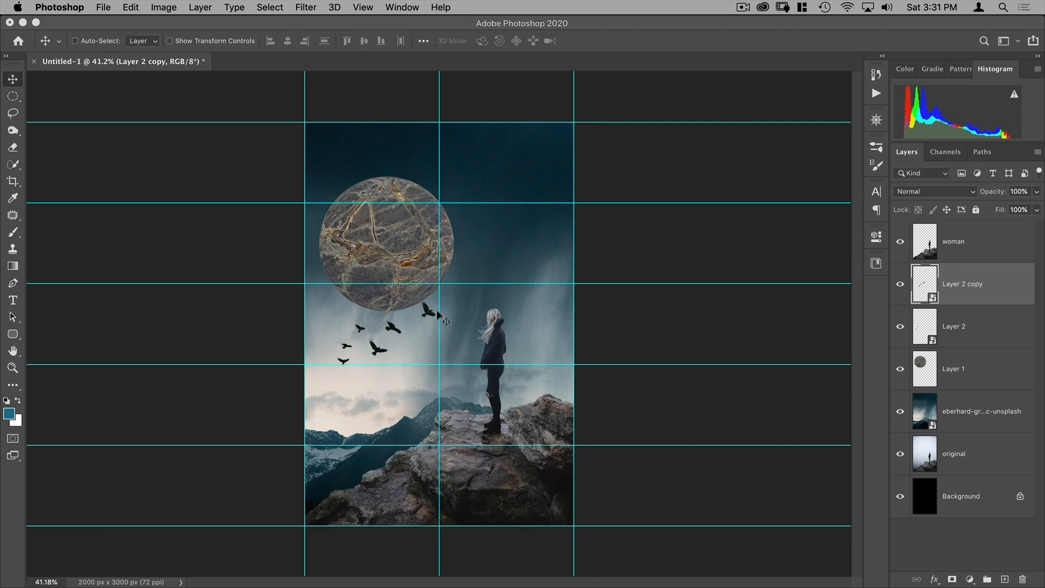
Duplicate the larger flock up and to the right toward the planet's edge, scaled to about 60% and with its rotation set to about 13 degrees
key("alt")
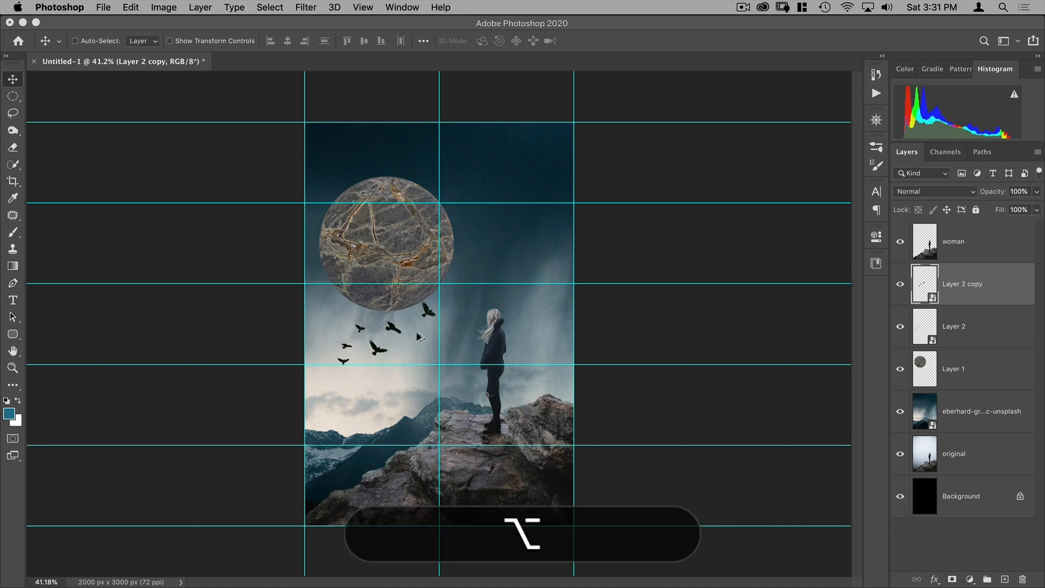
left_click_drag(387, 355, 479, 275)
key("super+alt+t")
key("alt")
left_click_drag(442, 362, 426, 406)
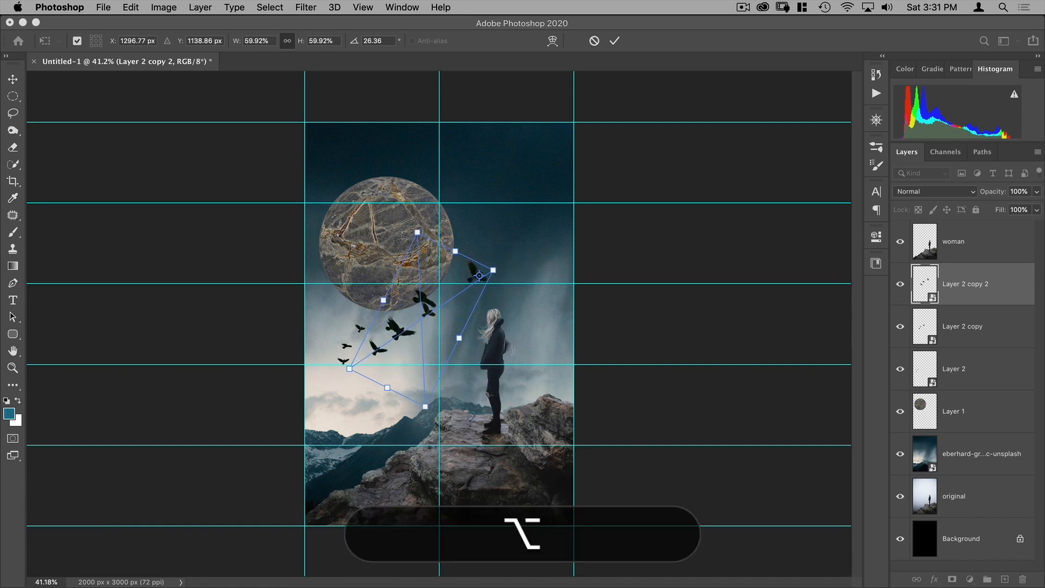
left_click_drag(537, 269, 543, 253)
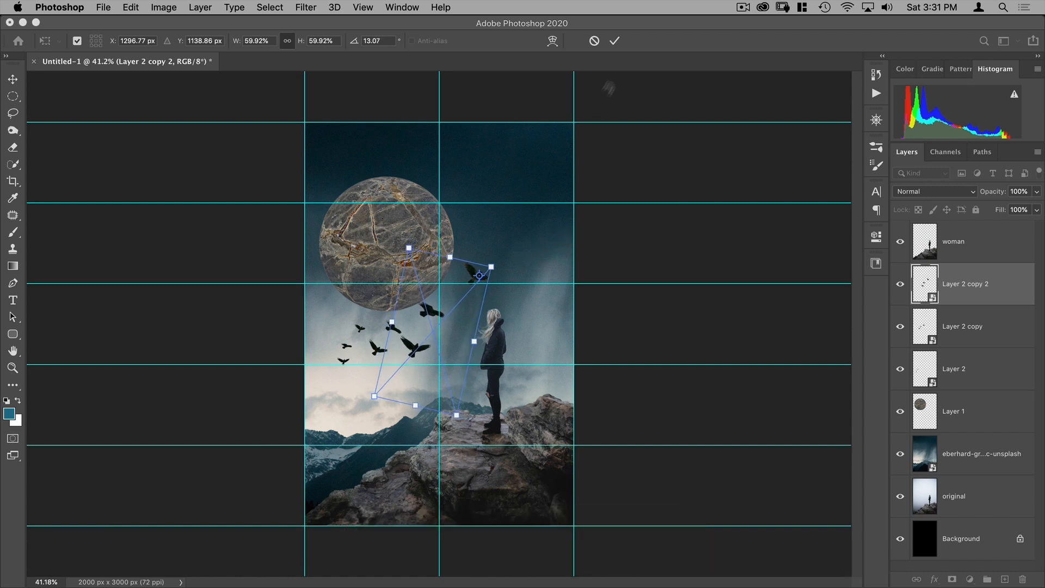
left_click(614, 41)
left_click_drag(463, 310, 483, 276)
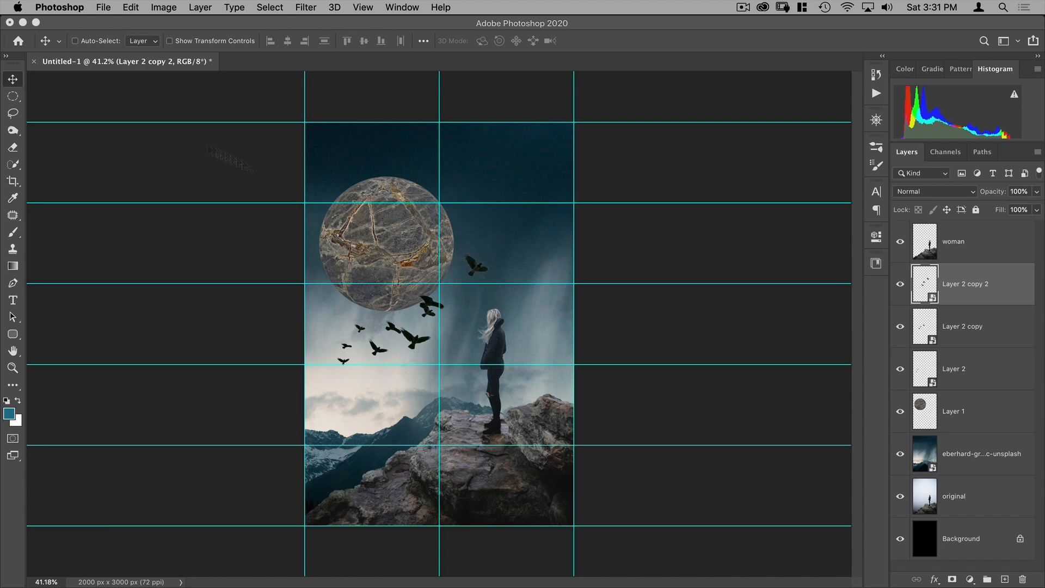
Mask the topmost flock layer with a rectangular selection so only the single bird beside the planet's lower edge shows
left_click(12, 97)
left_click(52, 96)
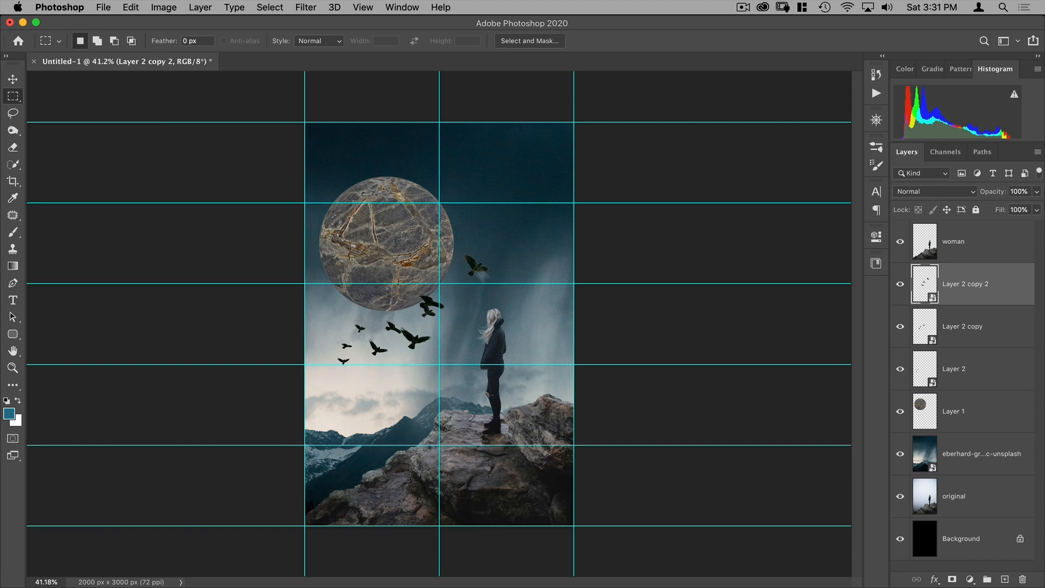
left_click_drag(456, 243, 500, 291)
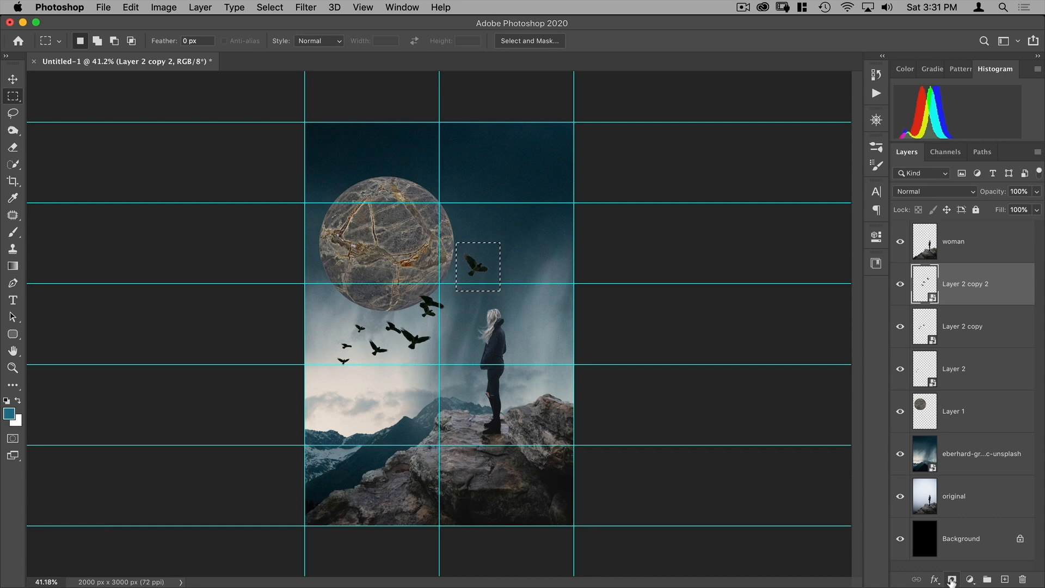
left_click(951, 580)
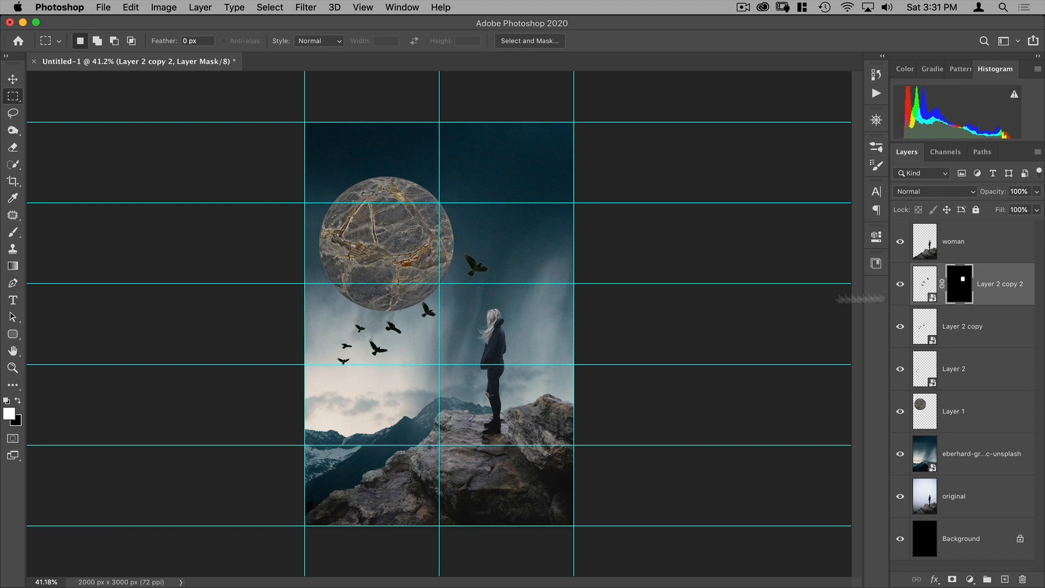
key("v")
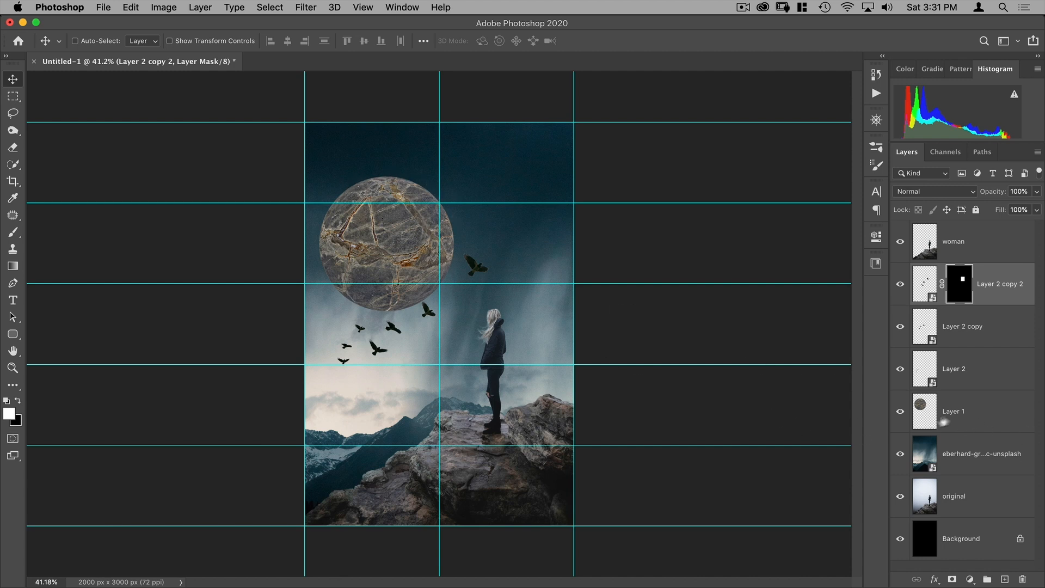
Rename the planet's layer, Layer 1, as orb
double_click(953, 412)
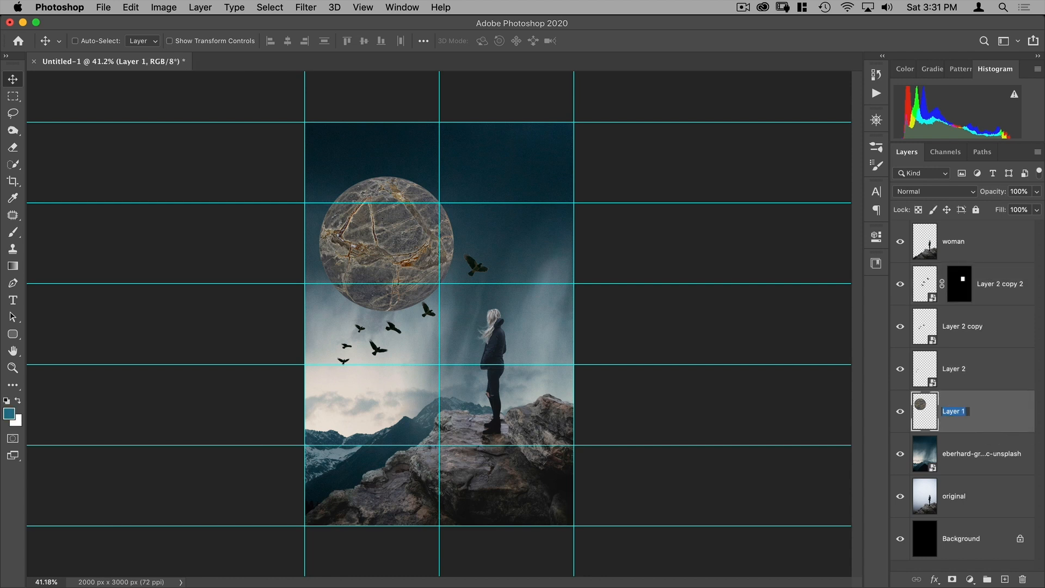
type("orbb")
key("BackSpace")
key("Return")
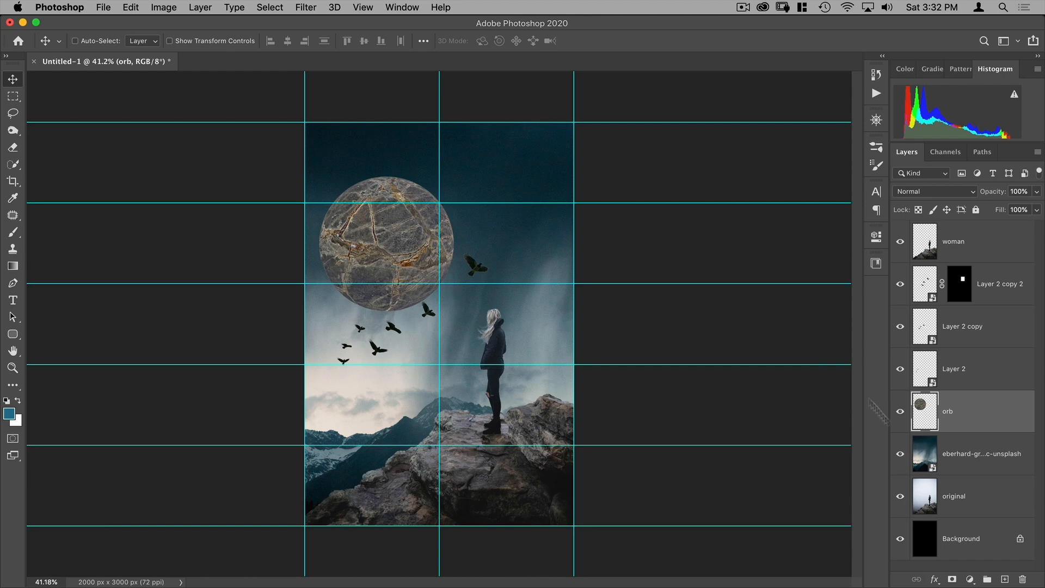
Add a Gradient Overlay effect to the orb layer using the black-to-white gradient from the Basics presets
left_click(934, 580)
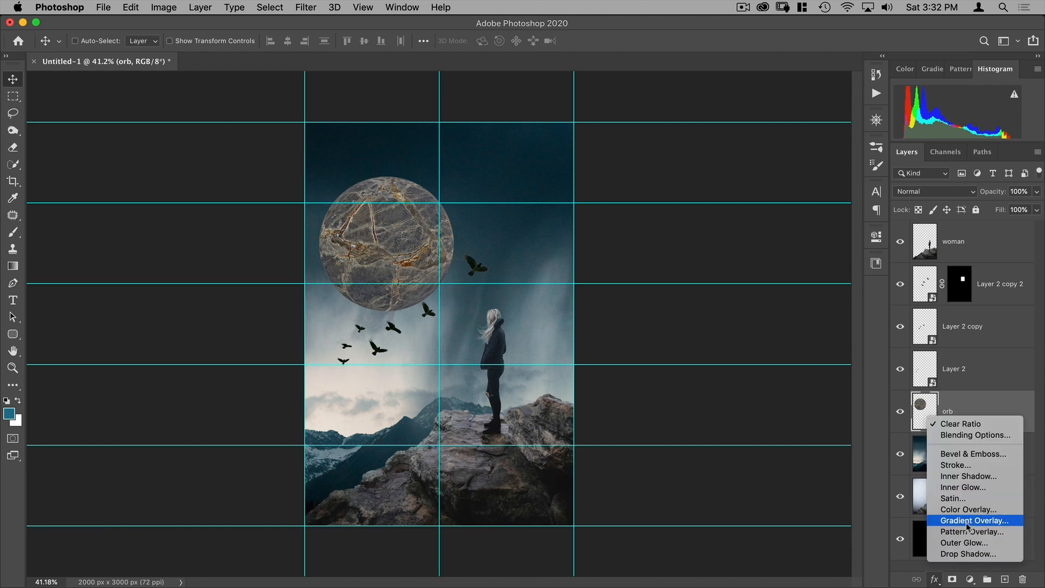
left_click(972, 531)
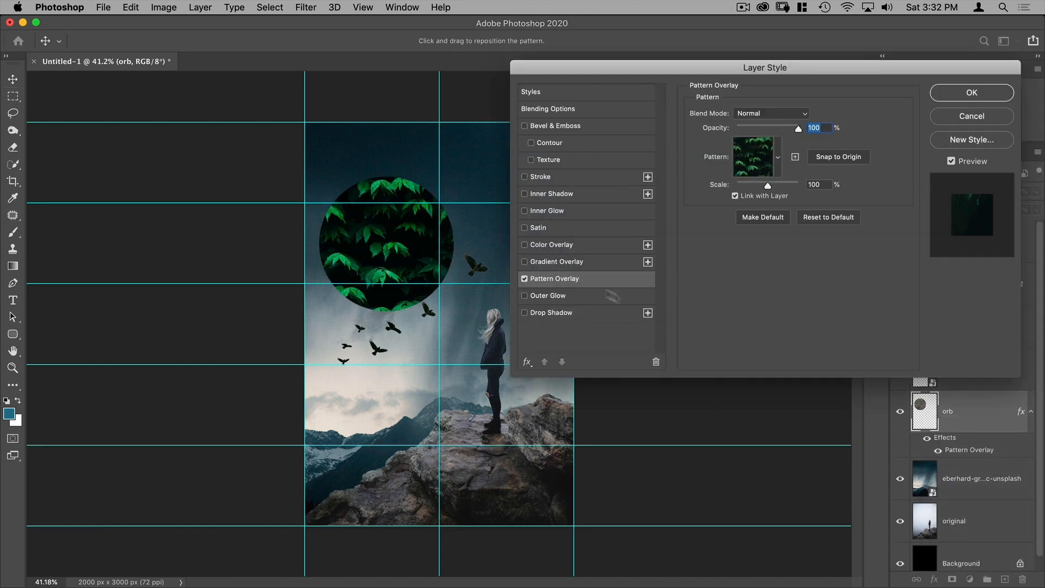
left_click(525, 279)
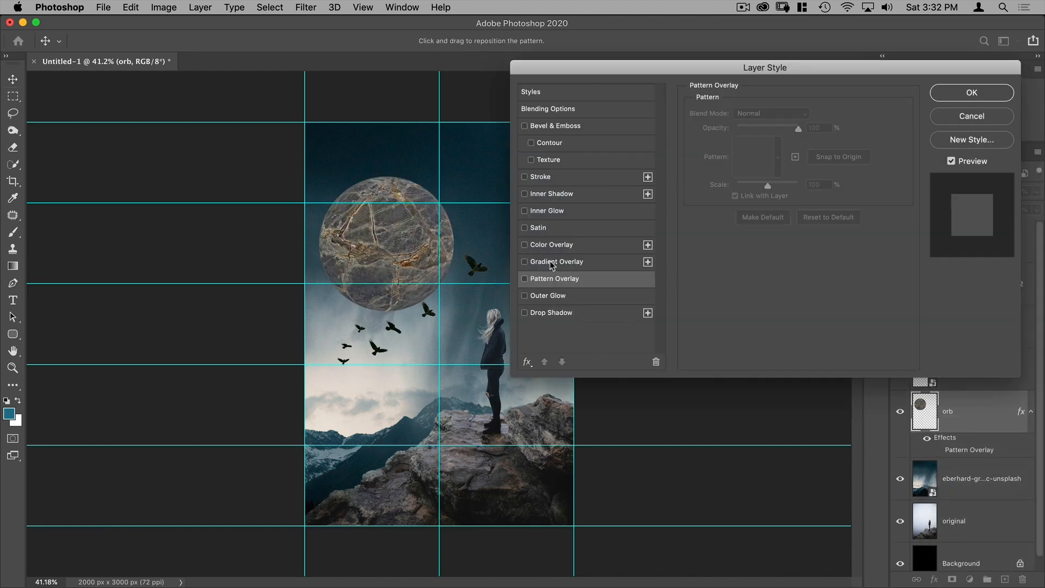
left_click(551, 263)
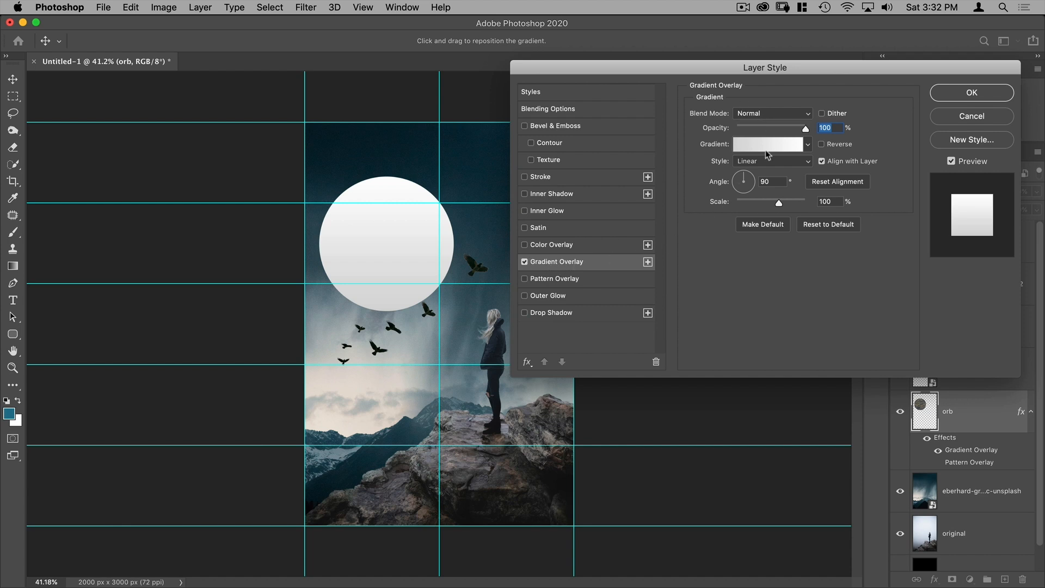
left_click(808, 143)
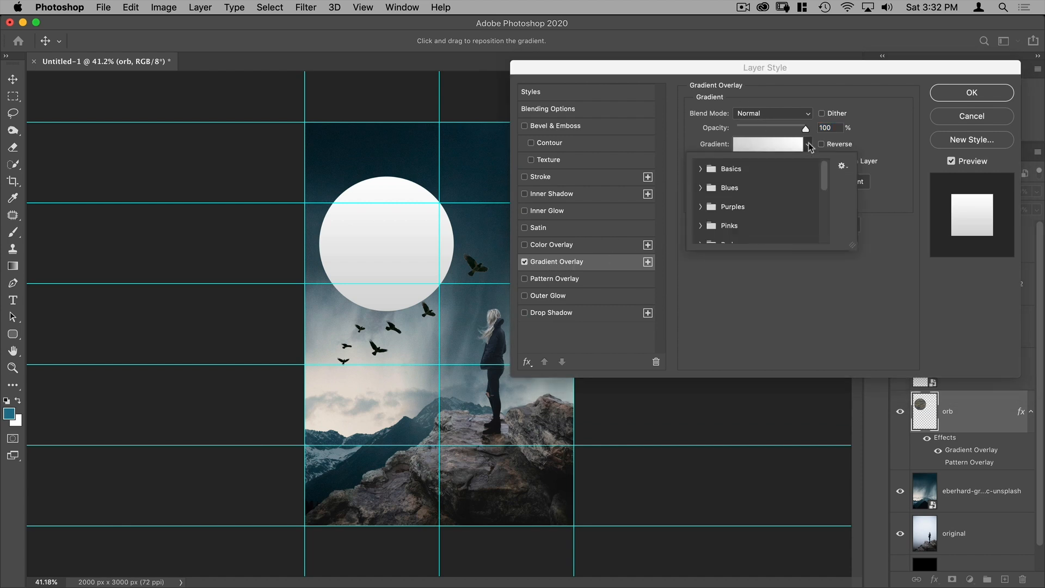
left_click(700, 169)
left_click_drag(851, 244, 894, 394)
left_click(759, 189)
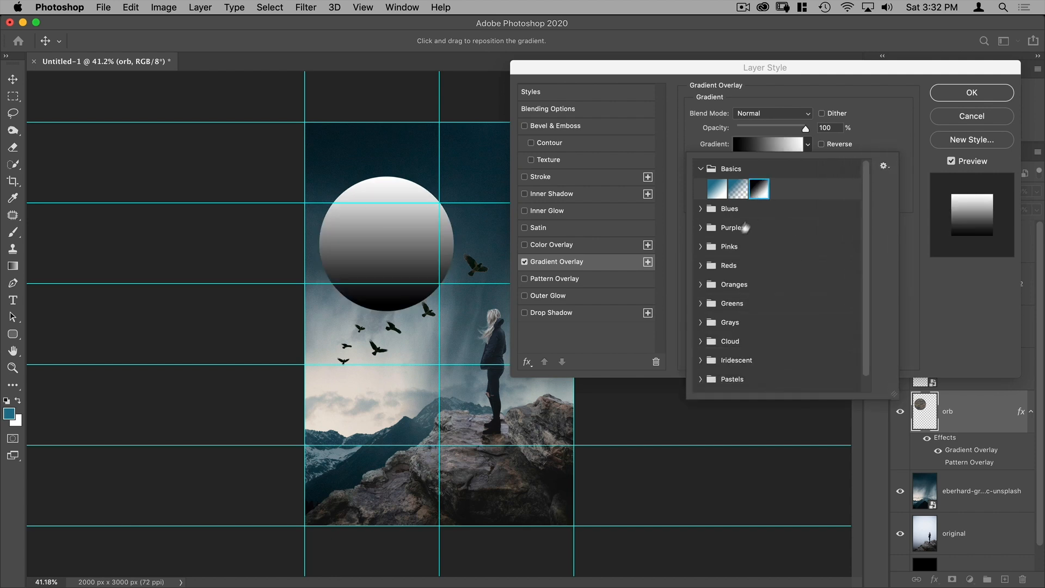
left_click(805, 90)
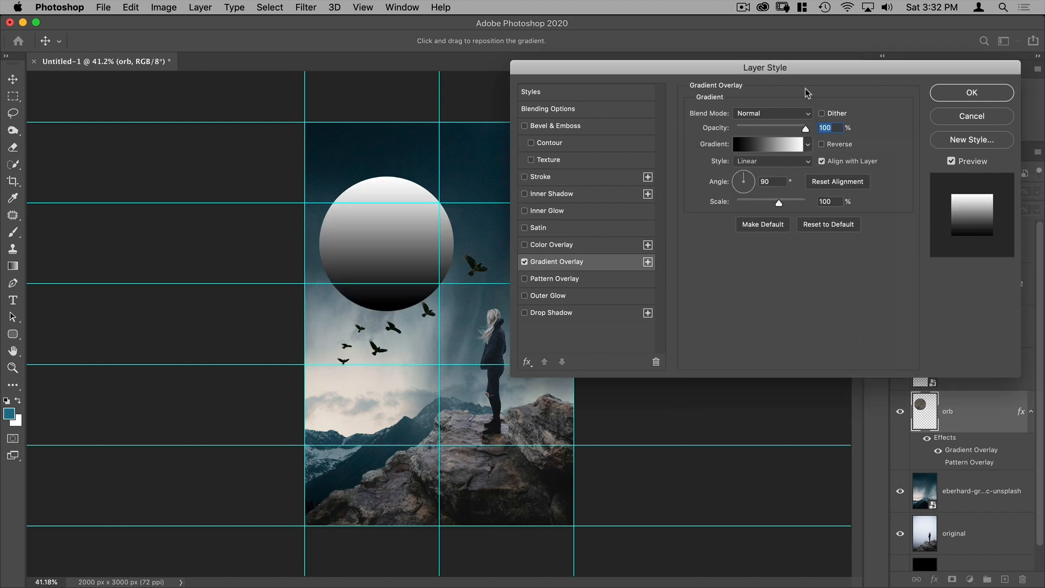
Set the orb's gradient overlay to Multiply blending with a Radial style and reverse the gradient
left_click(794, 113)
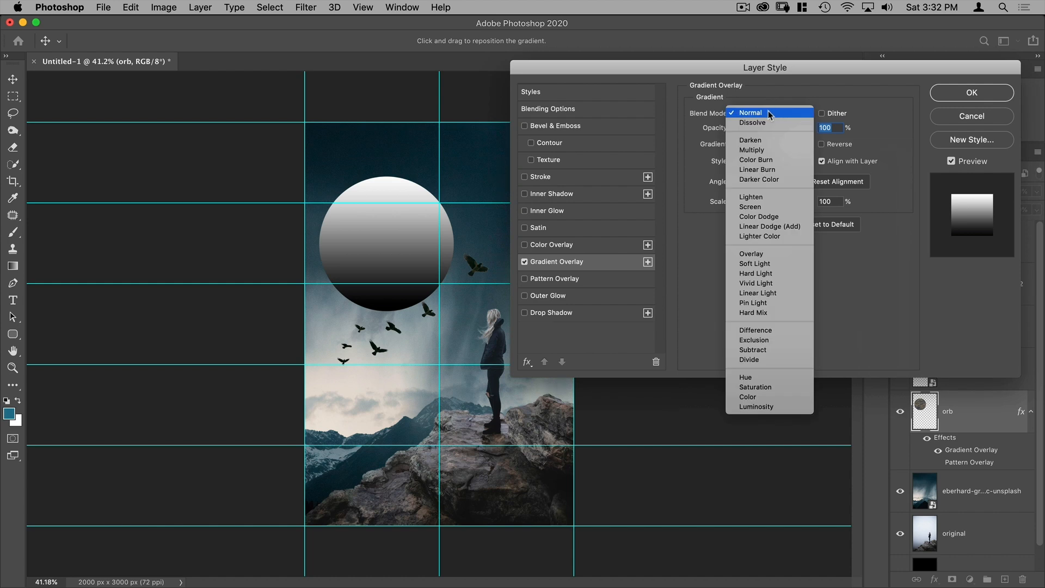
left_click(765, 150)
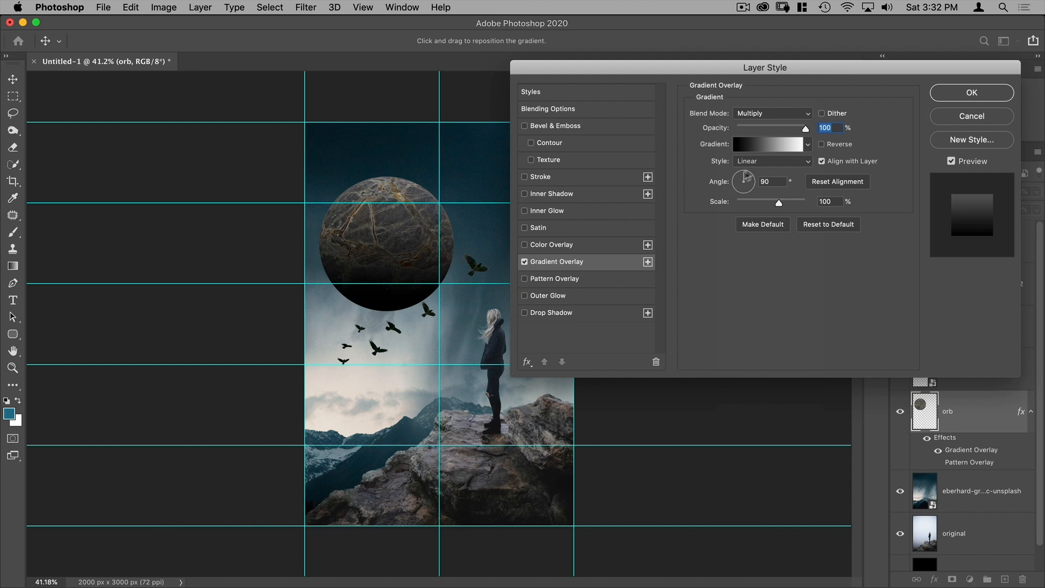
left_click(767, 161)
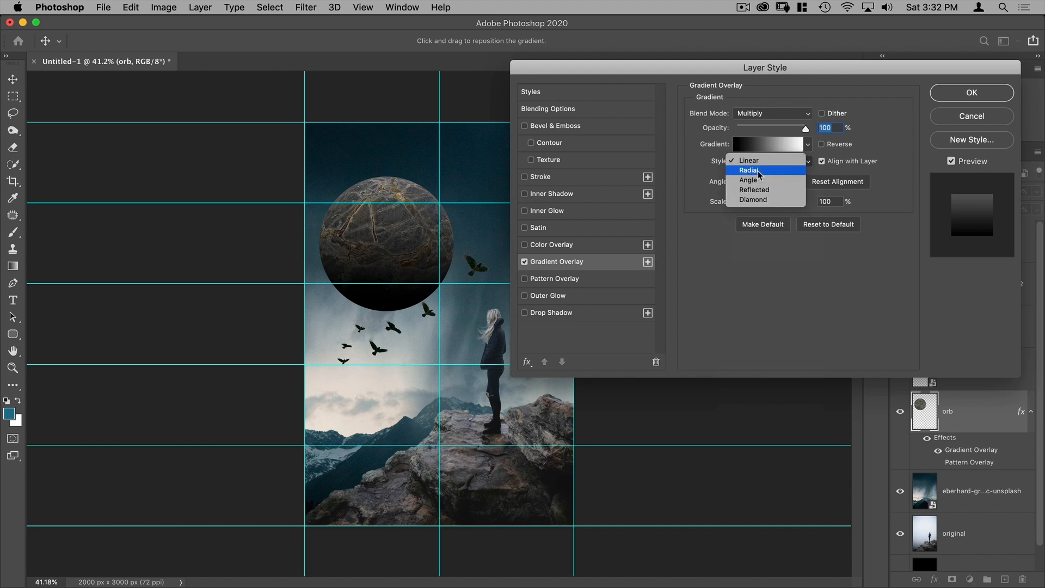
left_click(759, 171)
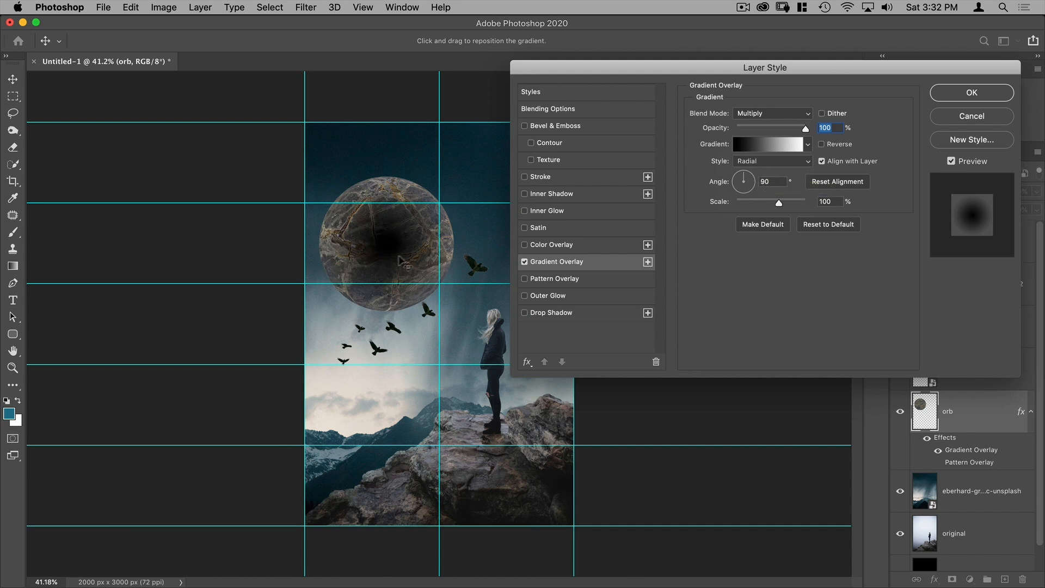
left_click(822, 145)
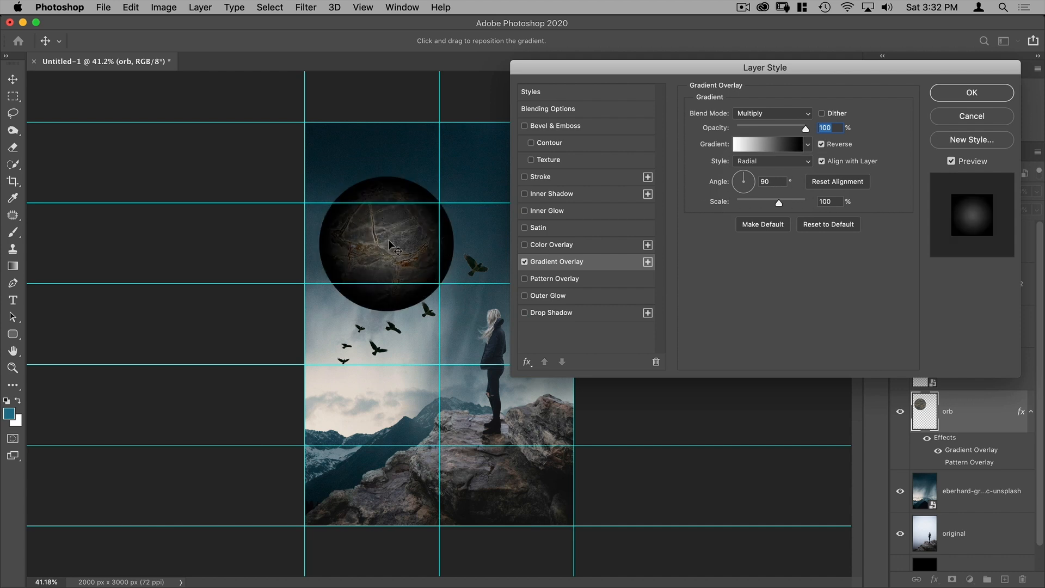
Shift the gradient's bright centre toward the planet's top, scale it to 150%, and set its opacity to about 69%
left_click_drag(387, 233, 392, 202)
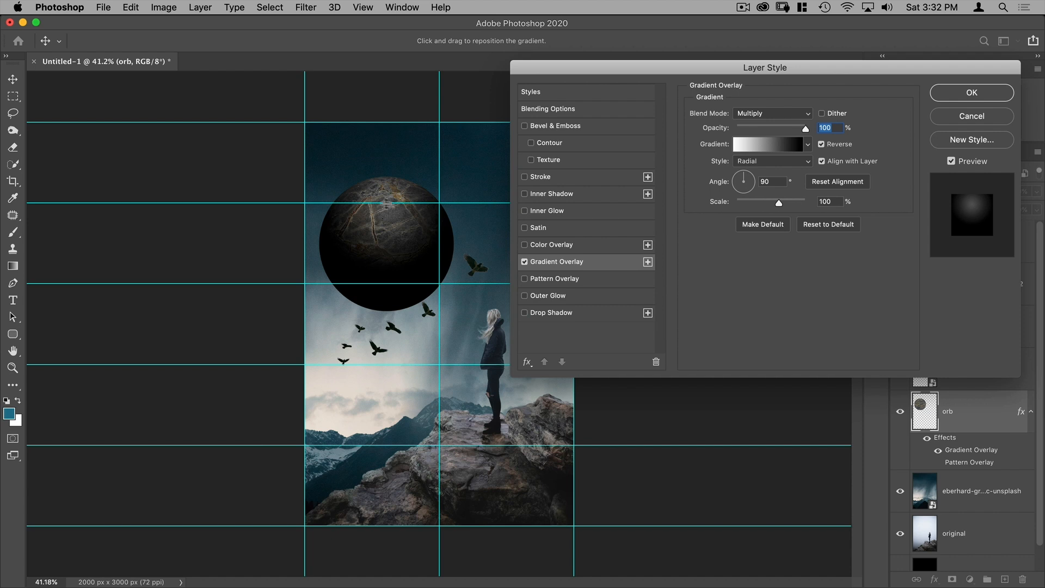
left_click_drag(778, 203, 808, 204)
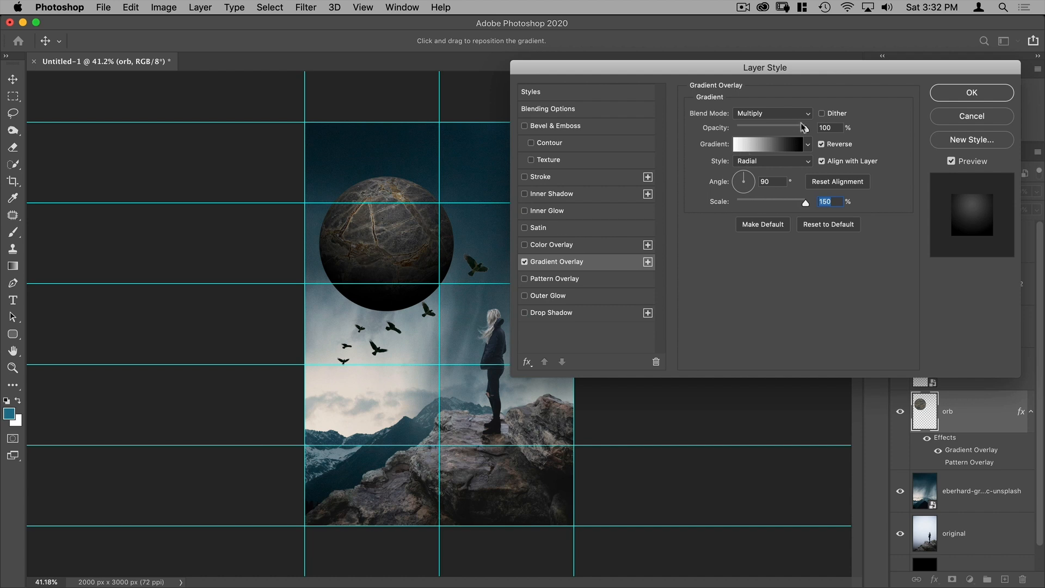
left_click_drag(808, 132, 787, 133)
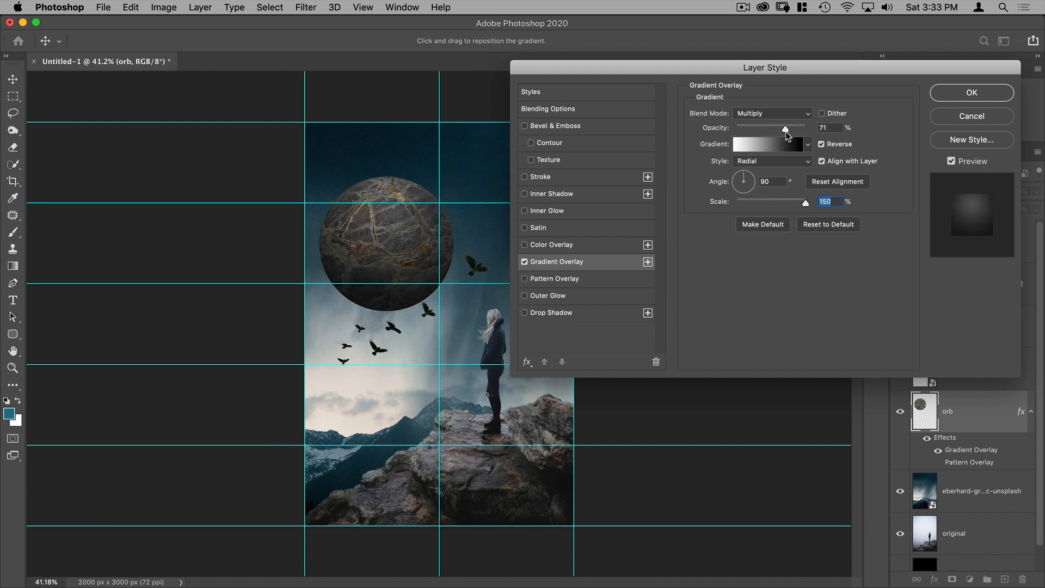
left_click(789, 133)
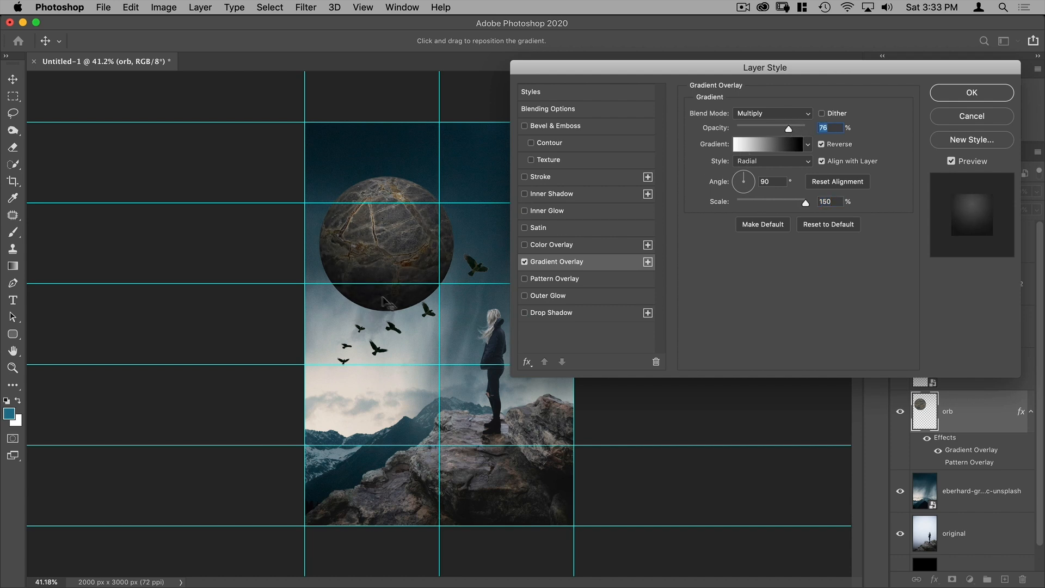
left_click_drag(791, 131, 784, 130)
Duplicate the orb's gradient overlay and set the lower one to Screen blending, 75% scale, and about 37% opacity
left_click(648, 262)
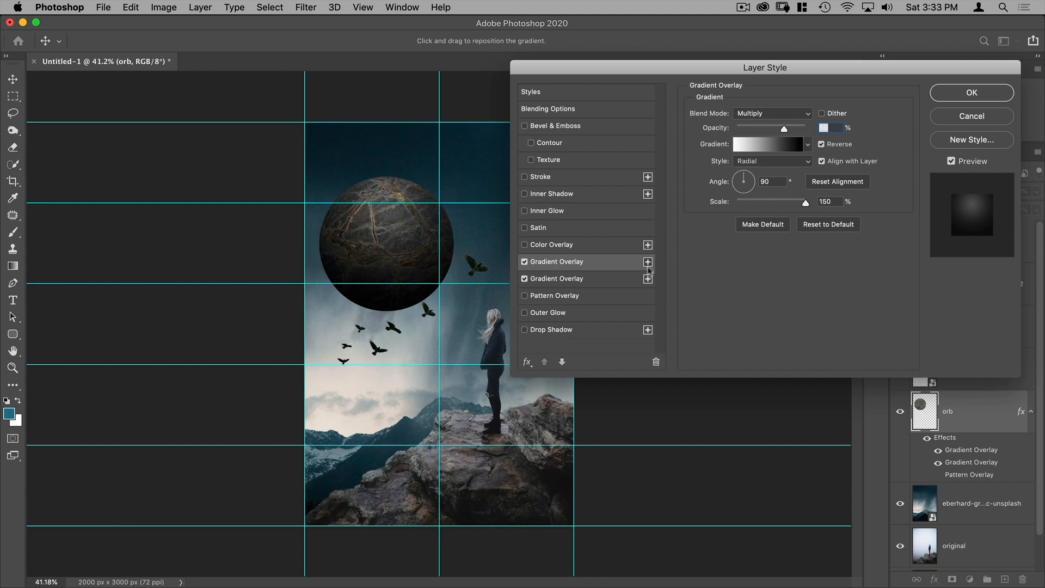
left_click(599, 279)
left_click(749, 112)
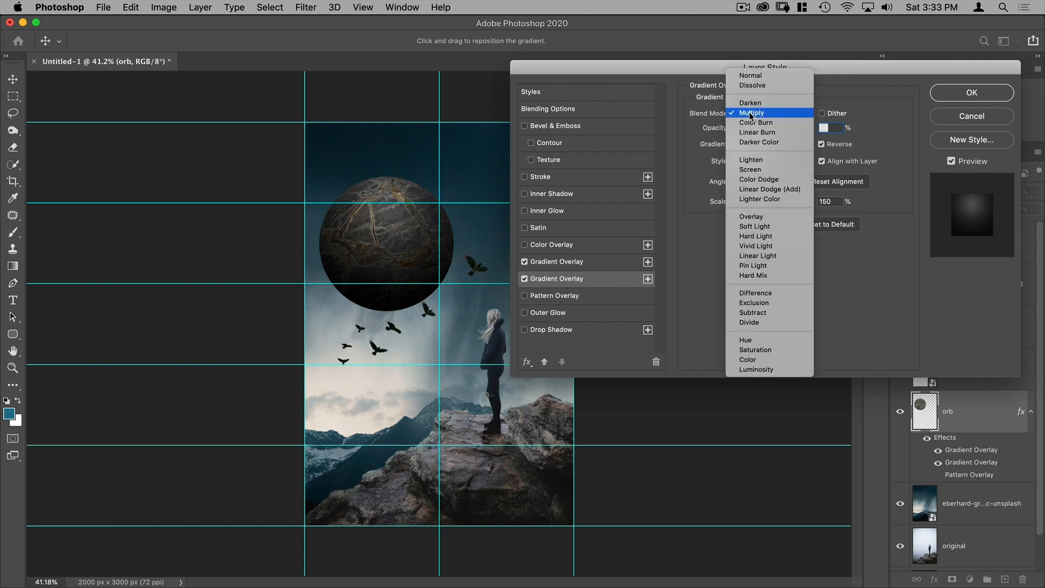
left_click(751, 170)
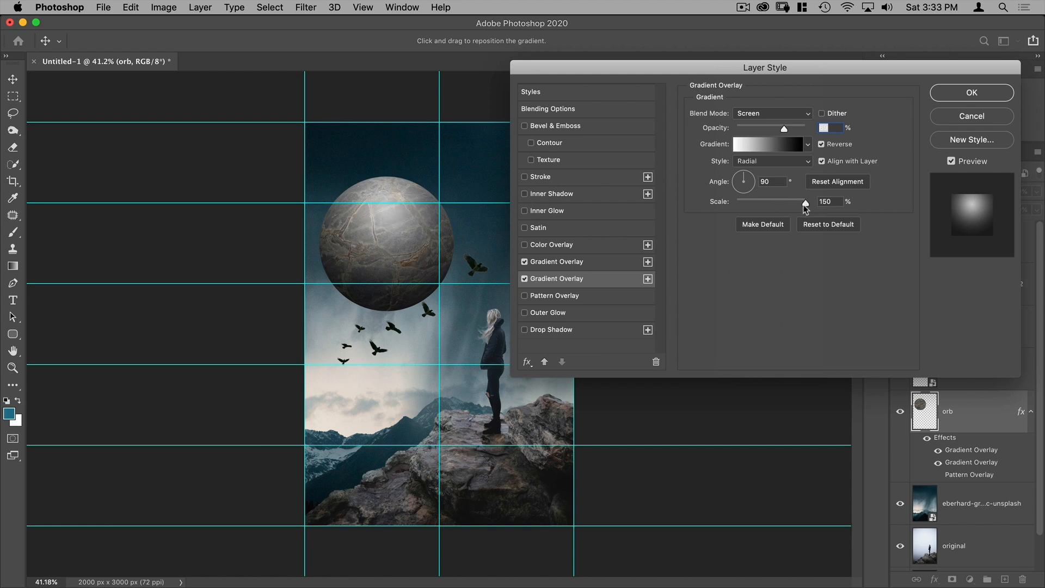
left_click_drag(796, 205, 766, 206)
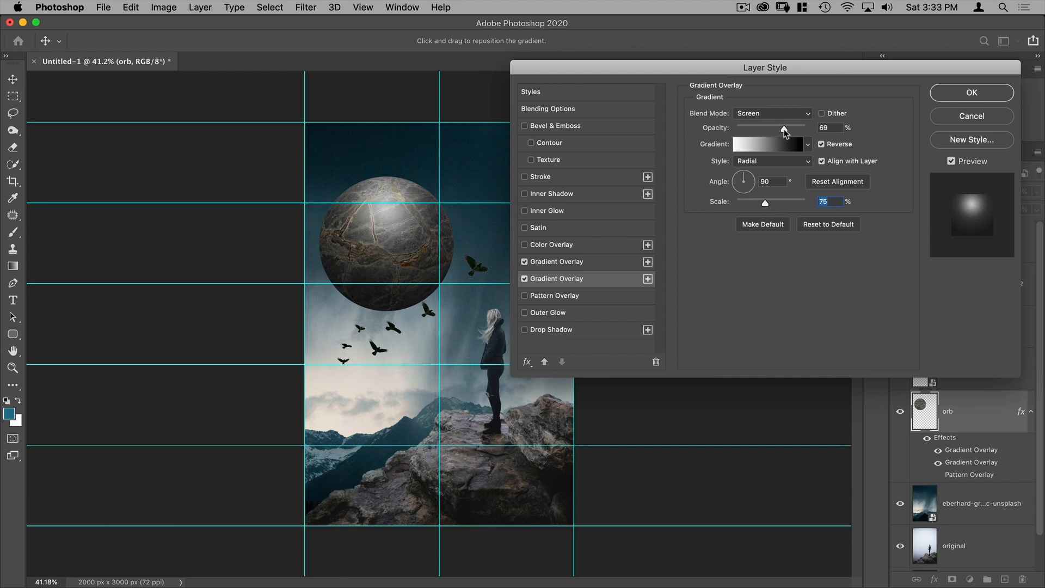
mouse_move(775, 130)
left_mouse_down()
mouse_move(750, 133)
mouse_move(760, 130)
left_mouse_up()
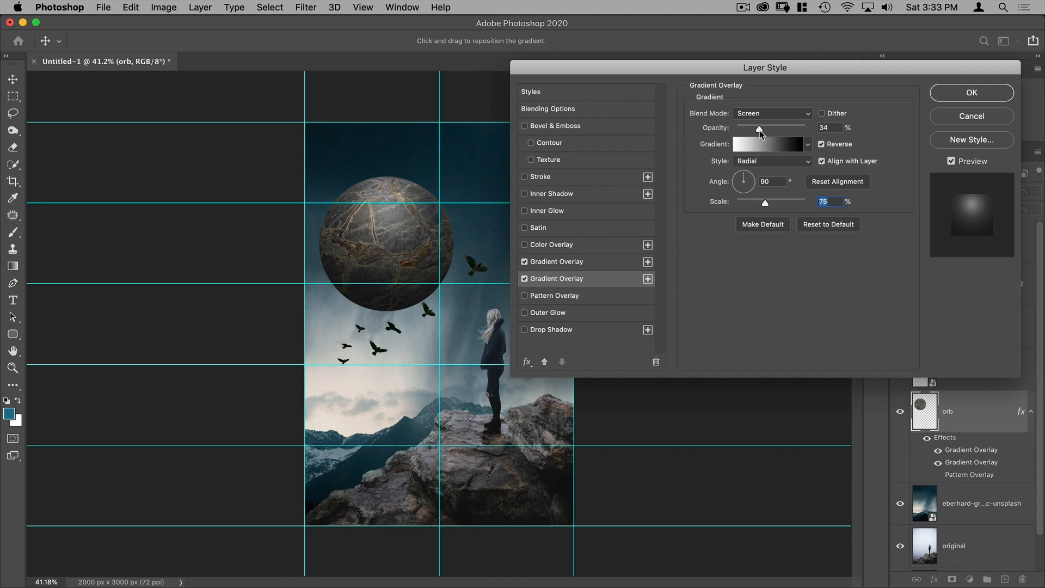
left_click_drag(763, 129, 762, 130)
Apply a Color Overlay to the orb in dark blue sampled from the upper sky, with Screen blending at about 70% opacity
left_click_drag(614, 69, 650, 69)
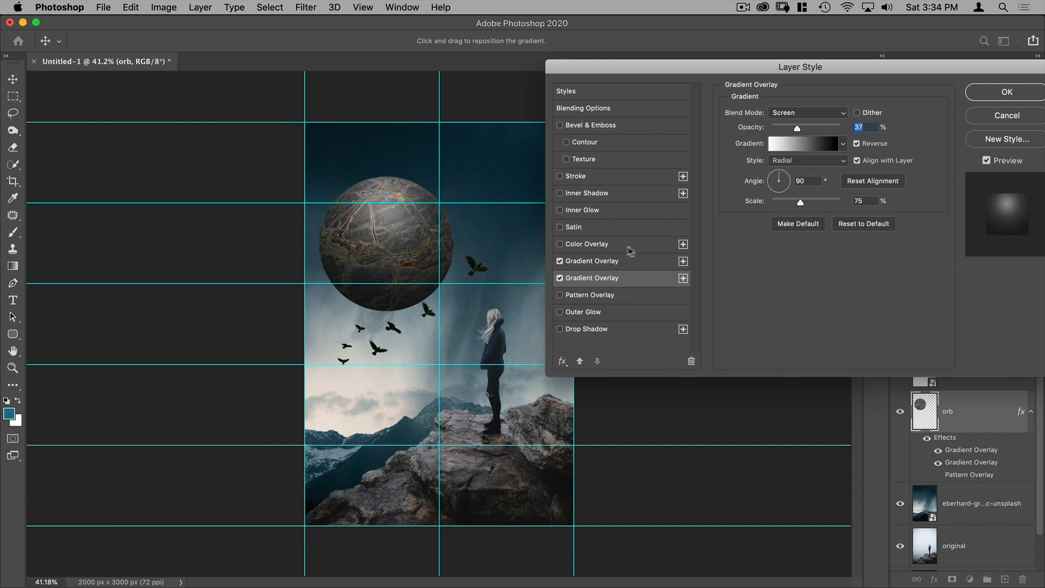
left_click(583, 244)
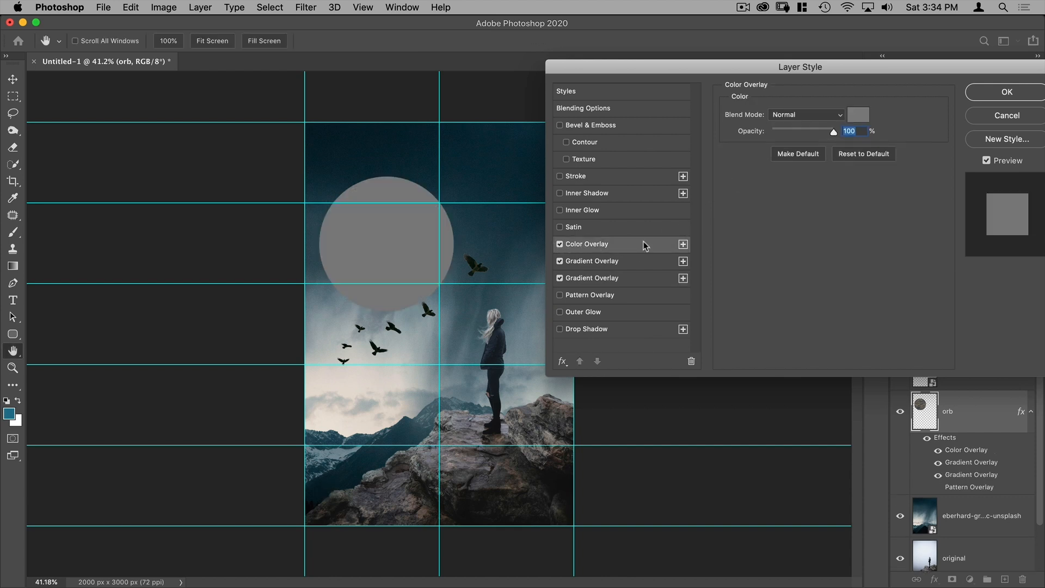
left_click(858, 114)
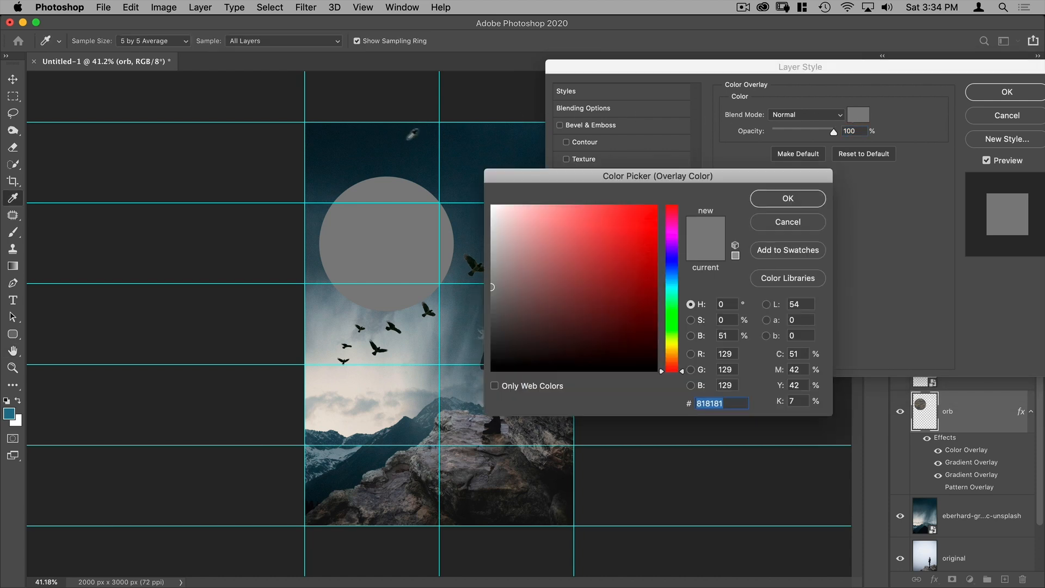
left_click(374, 150)
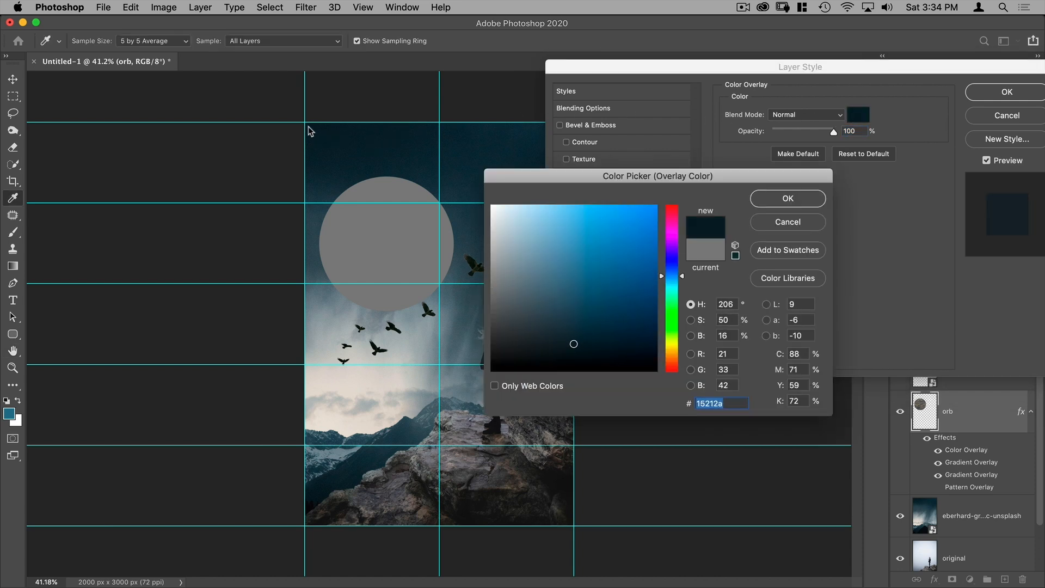
left_click(788, 198)
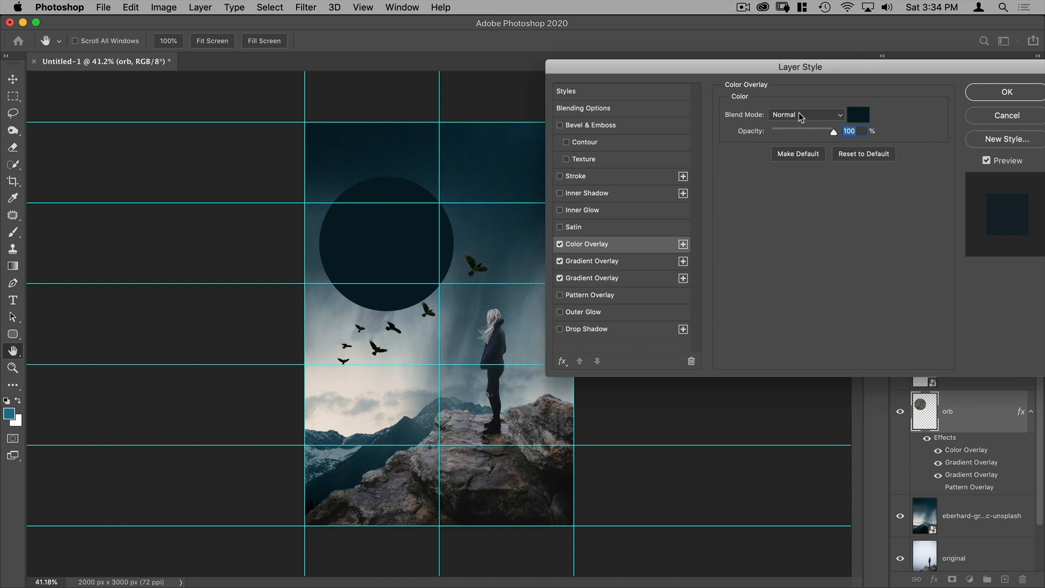
left_click(799, 113)
left_click(795, 209)
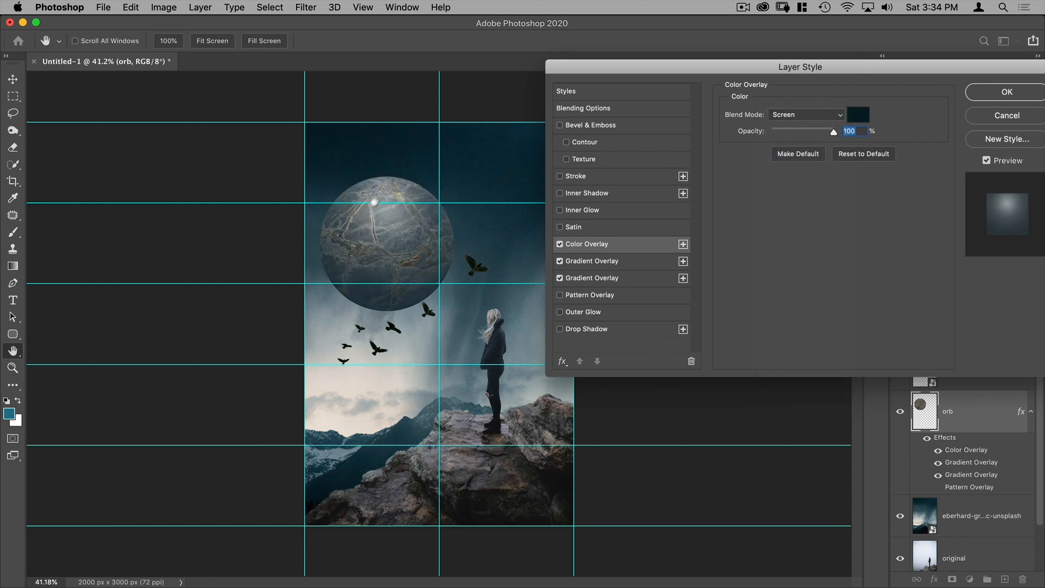
mouse_move(833, 132)
left_mouse_down()
mouse_move(806, 133)
mouse_move(818, 136)
left_mouse_up()
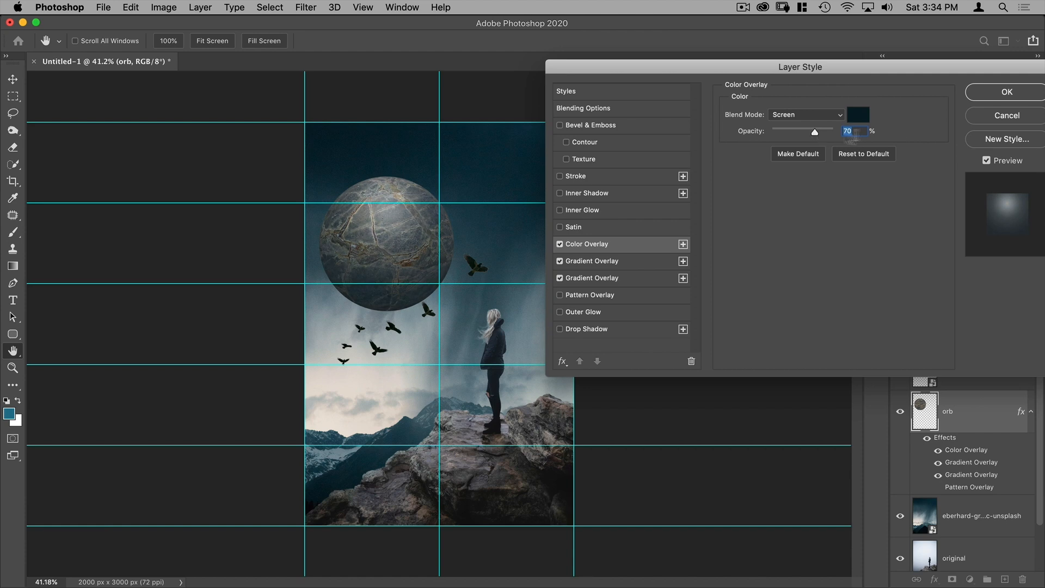
left_click(997, 92)
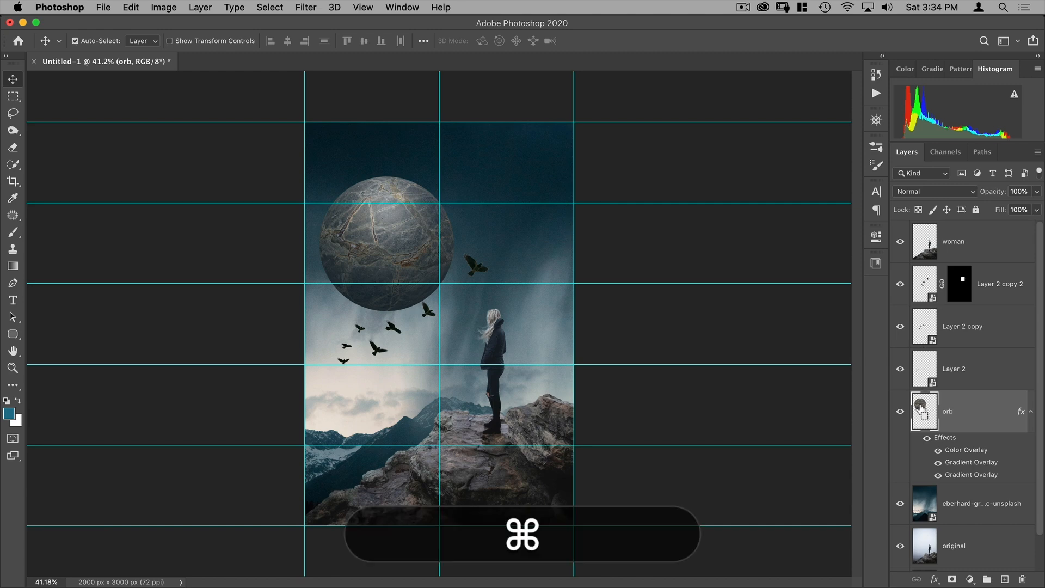
Load the orb's outline as a selection and add a new empty layer directly above the stormy sky photo
left_click(920, 407, "super")
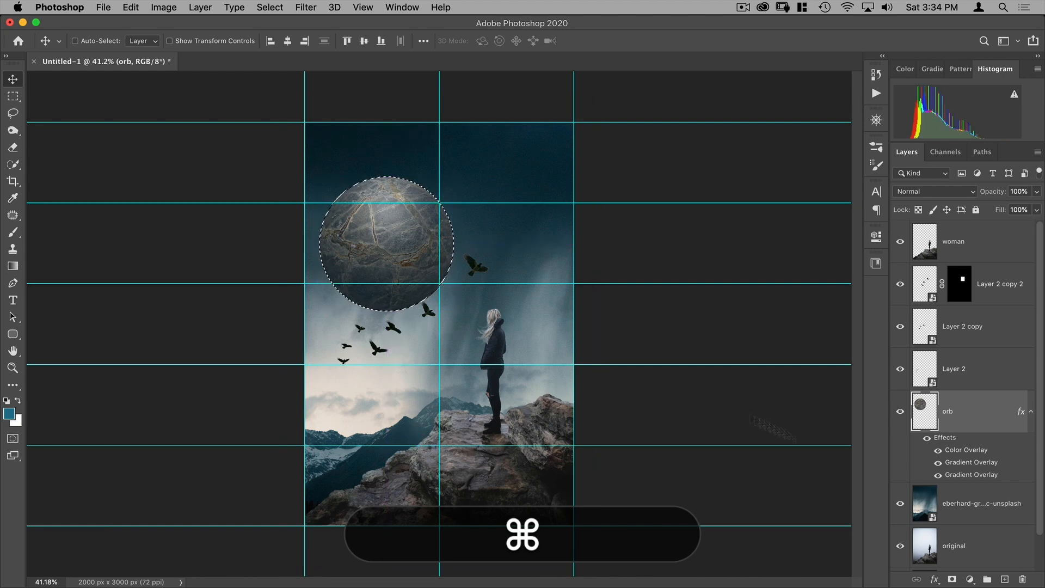
left_click(980, 514)
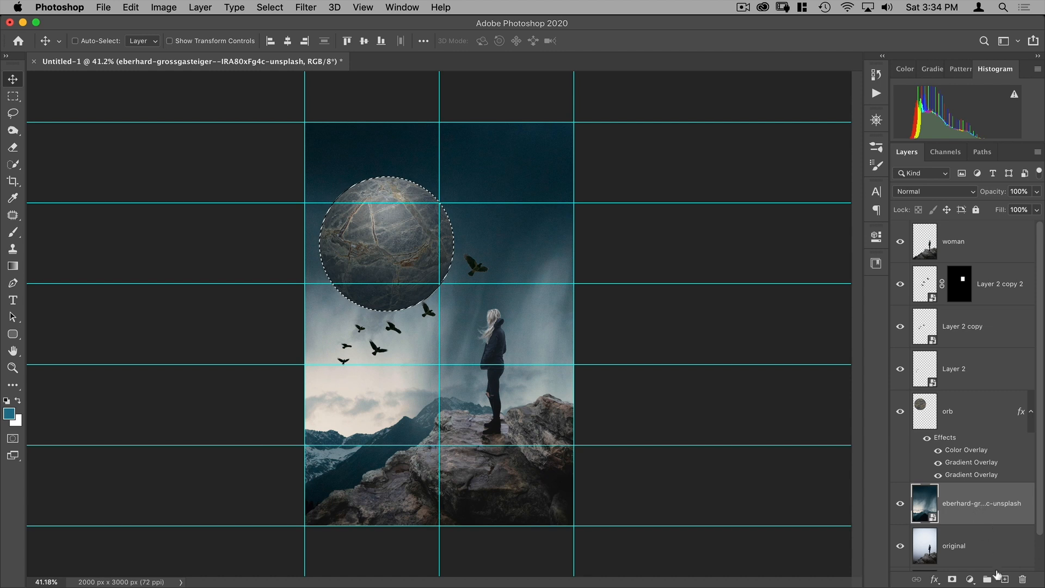
left_click(1003, 580)
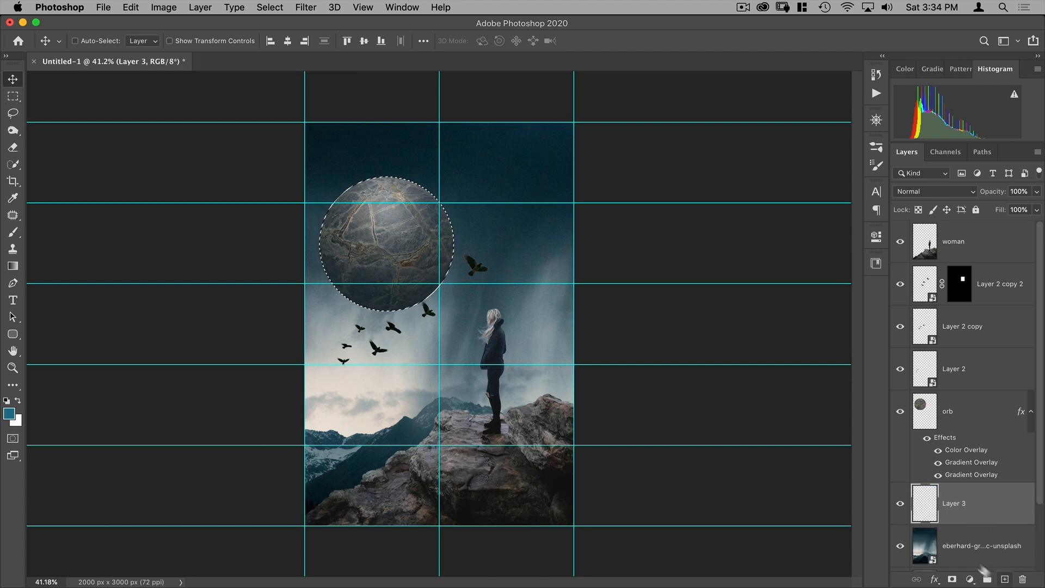
Make white the foreground color, fill the circular selection with it on the new layer at 100% opacity, and deselect
left_click(18, 401)
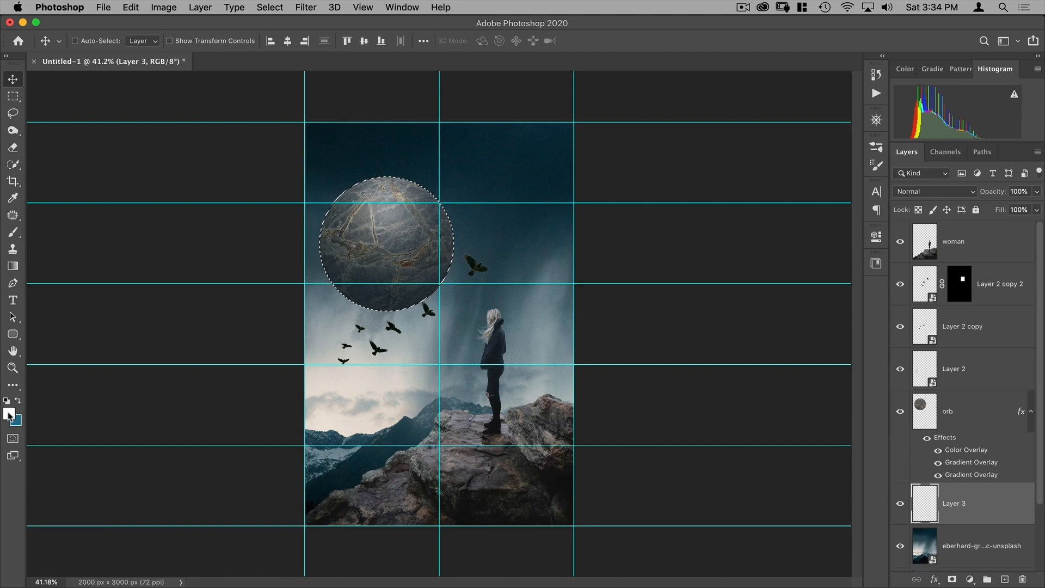
left_click(131, 8)
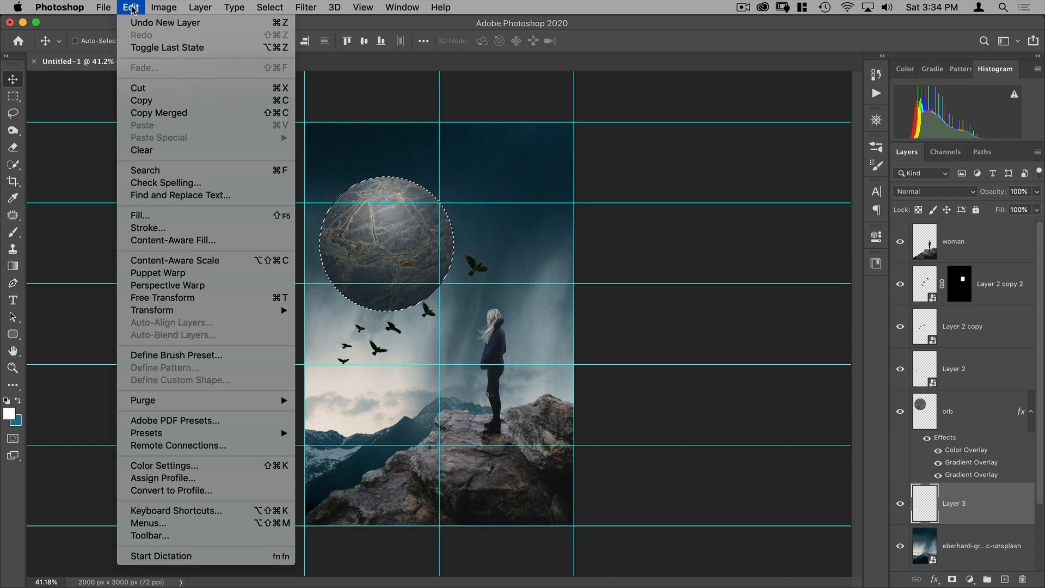
left_click(159, 215)
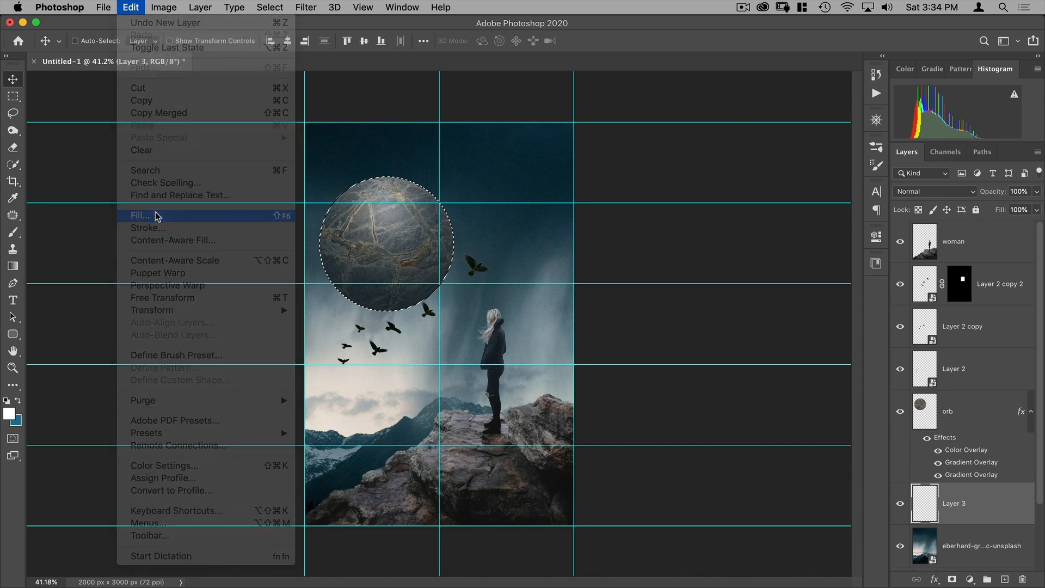
left_click(511, 239)
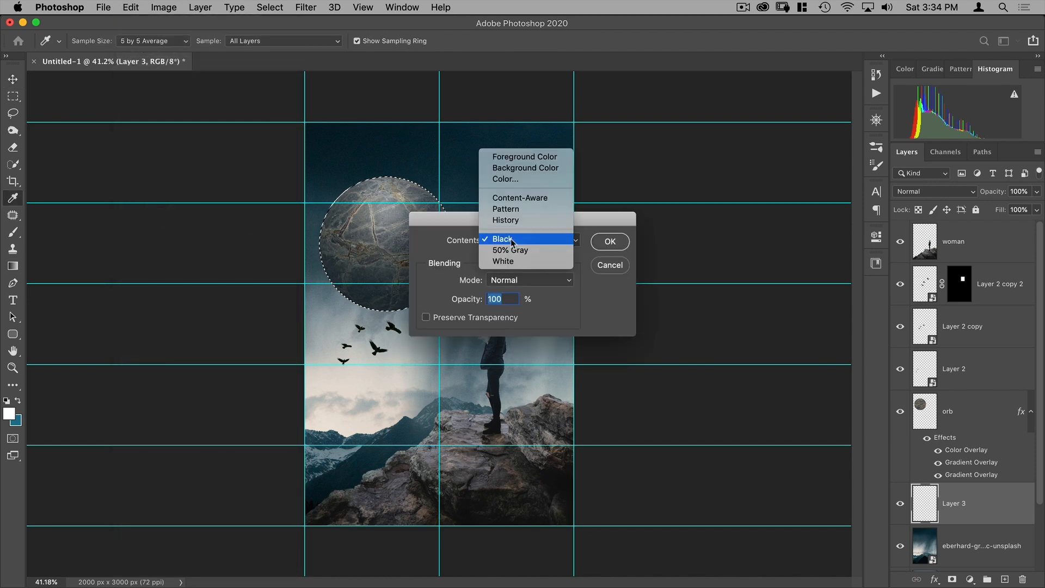
left_click(524, 158)
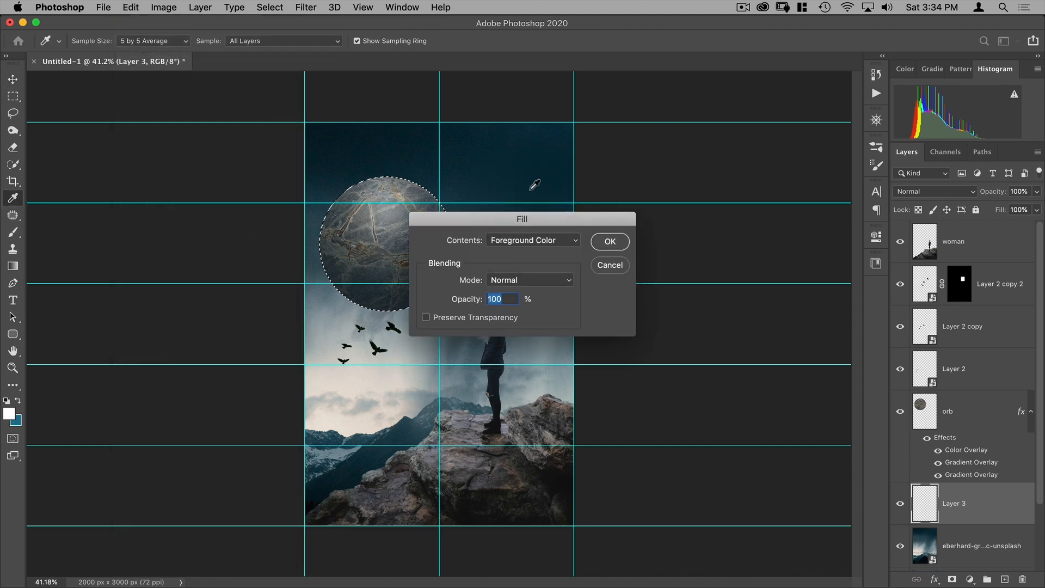
left_click_drag(522, 219, 511, 216)
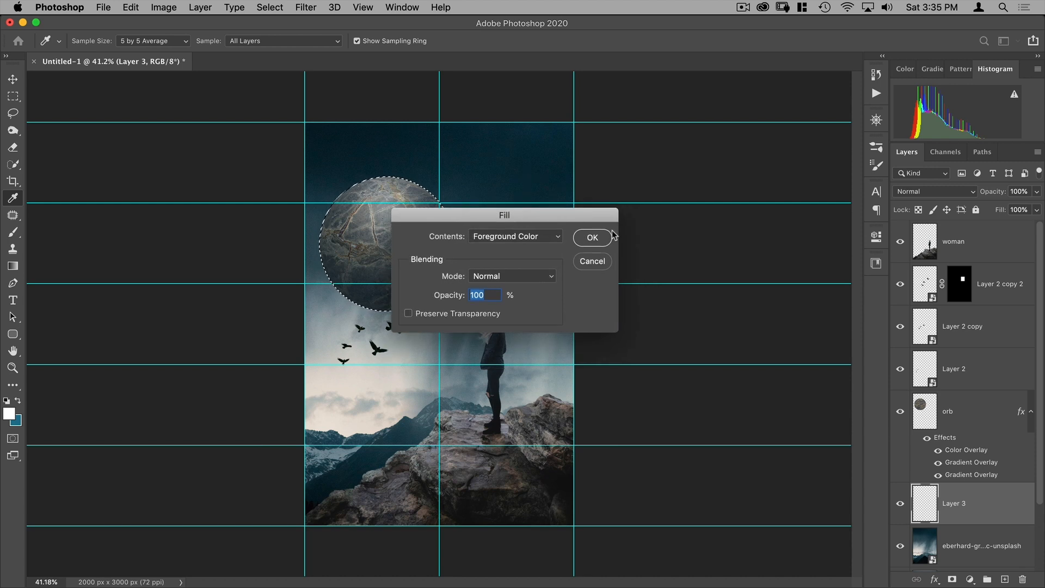
left_click(594, 238)
key("v")
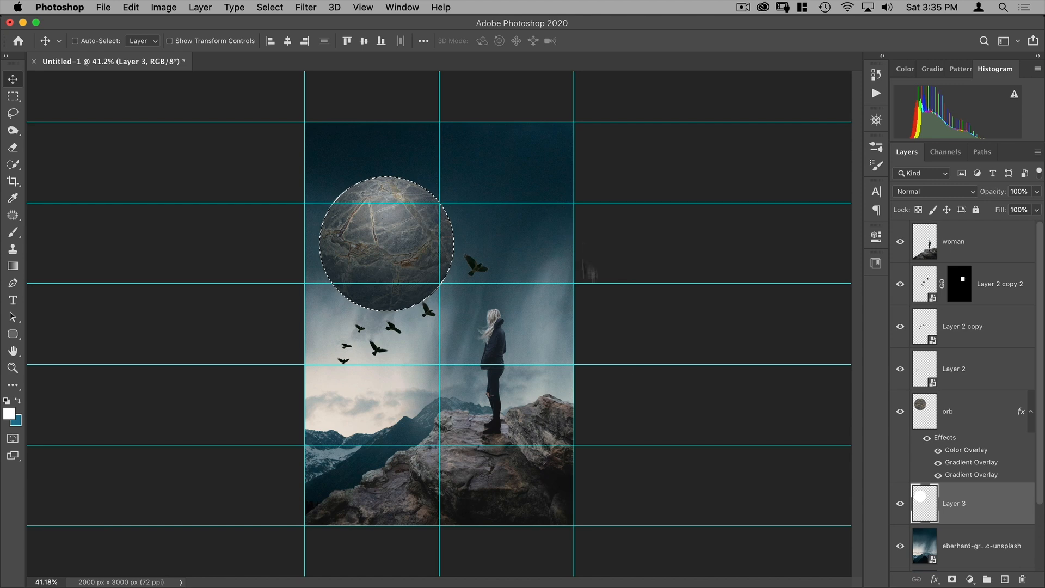
key("super")
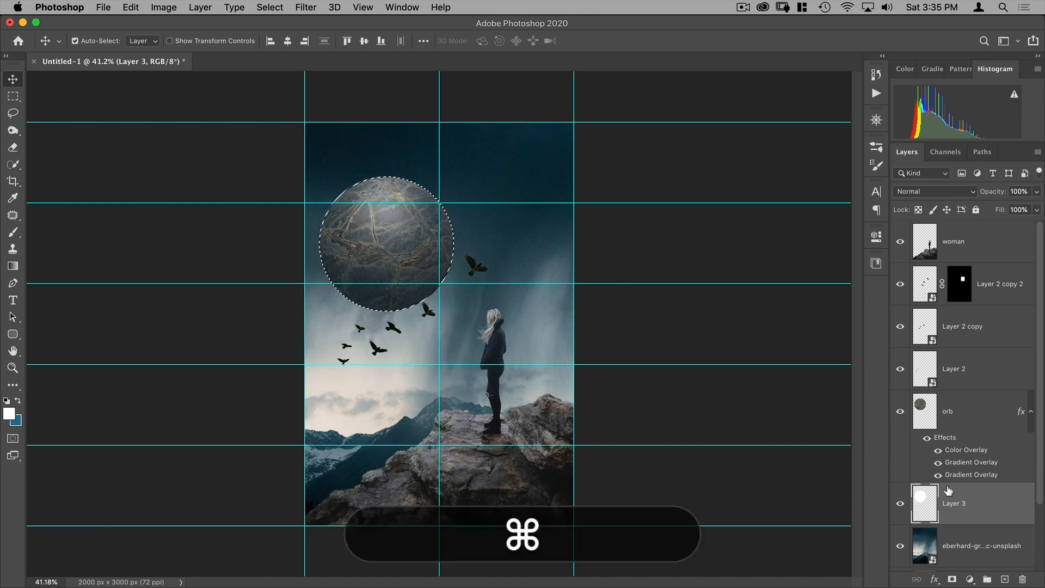
left_click(270, 7)
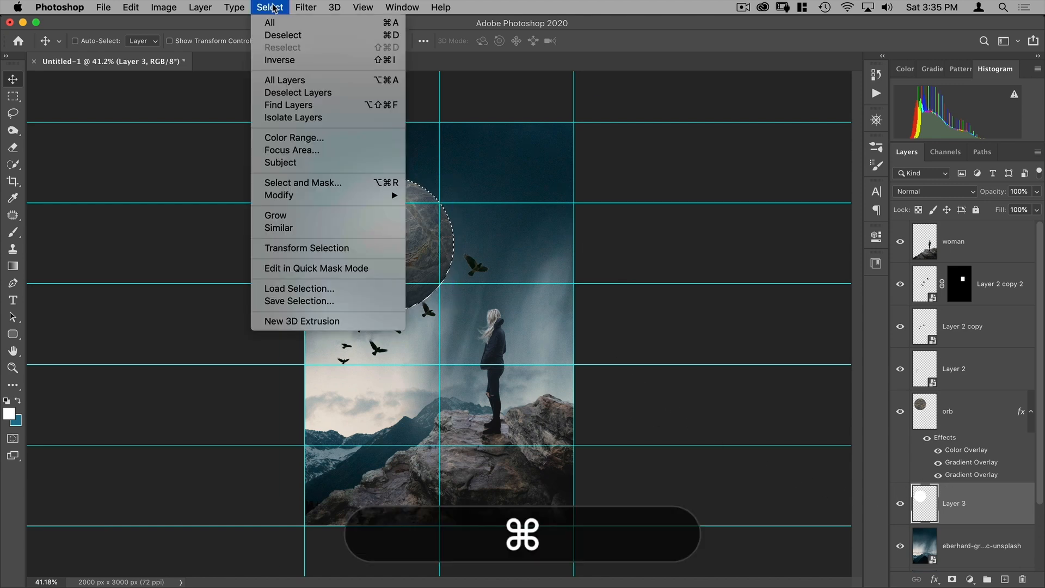
left_click(282, 35)
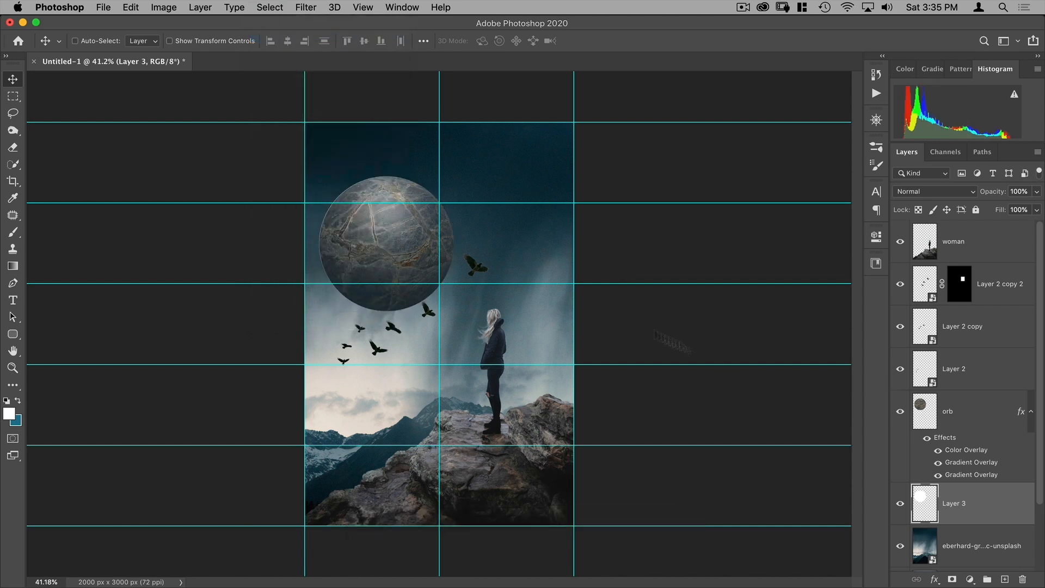
Nudge the white disc right and up behind the orb to form a thin crescent along the planet's upper-right edge
key("Right")
key("Right")
key("Right")
key("Right")
key("Right")
key("Right")
key("Right")
key("Right")
key("Right")
key("Right")
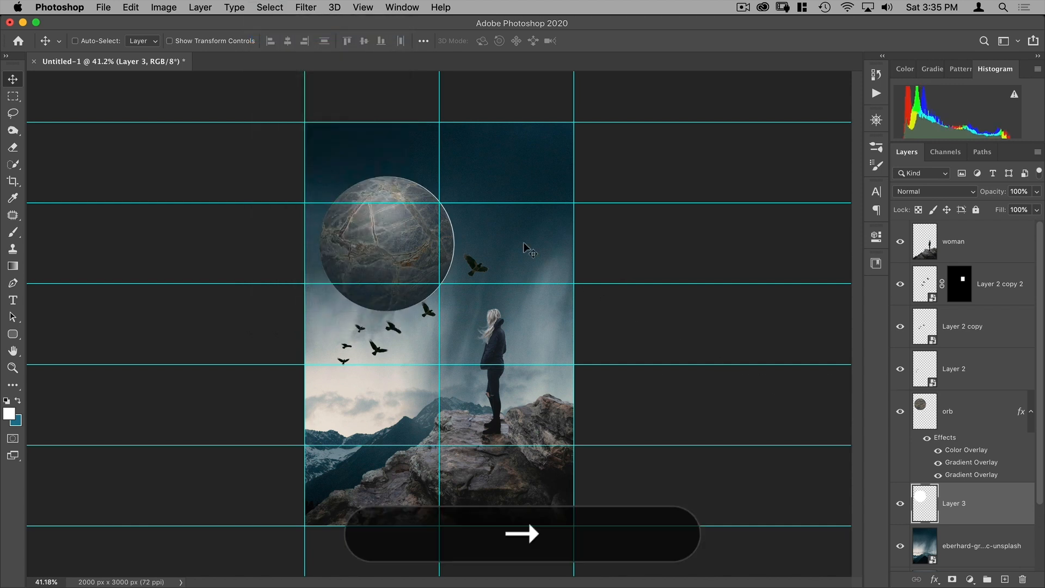
key("Up")
key("Up")
key("Up")
key("Up")
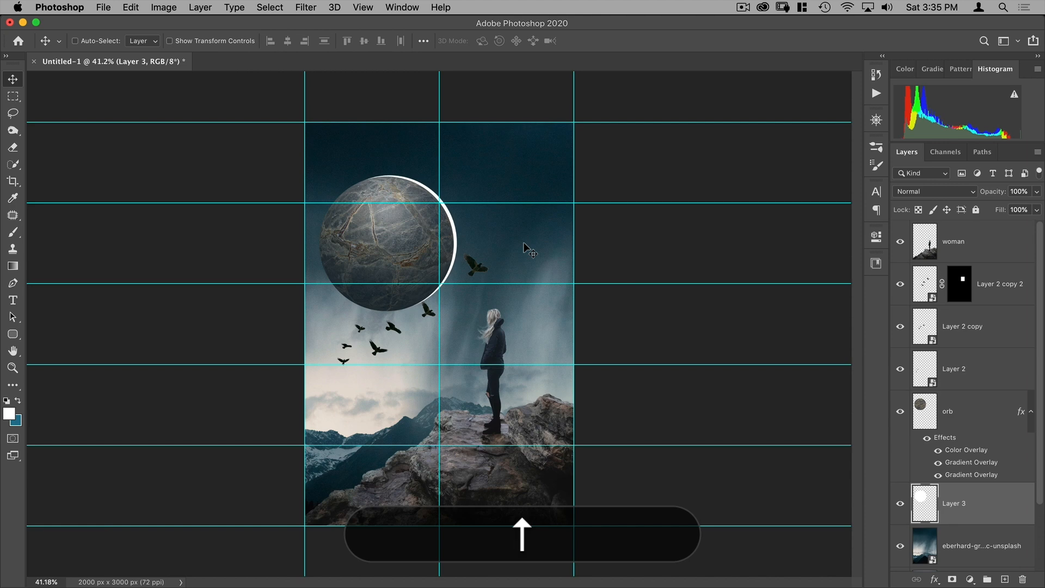
key("Right")
key("Up")
key("Up")
key("Right")
key("Down")
key("Down")
key("Left")
key("Up")
key("Up")
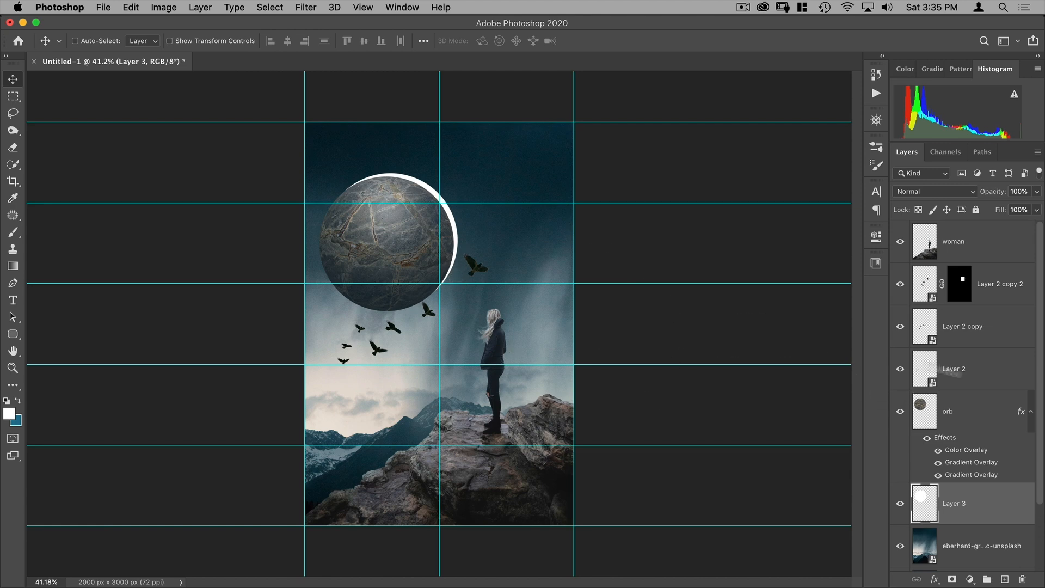
Select everything outside the orb's outline and copy the white crescent from Layer 3 to its own layer
key("super")
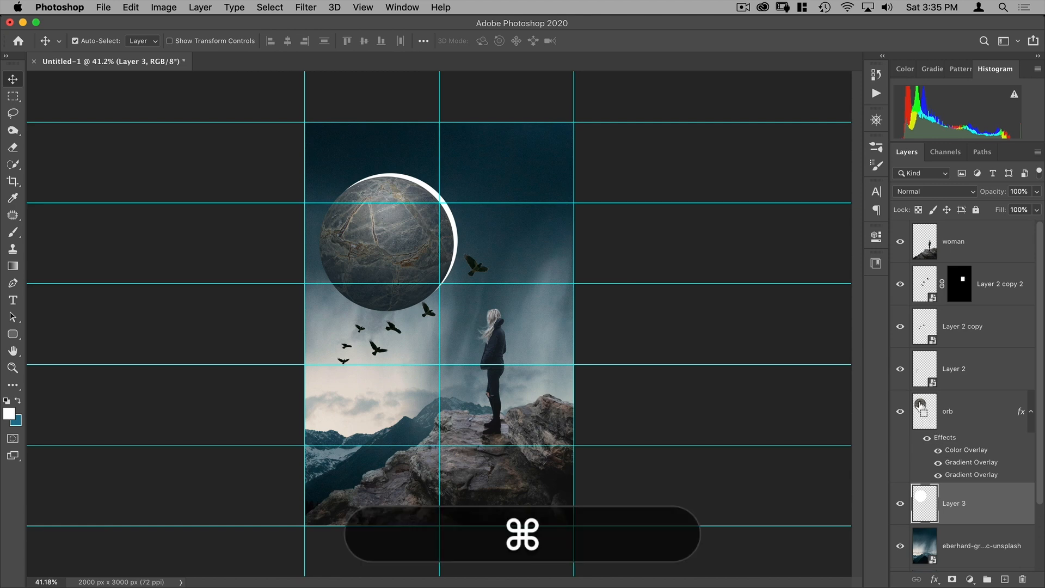
left_click(922, 408, "super")
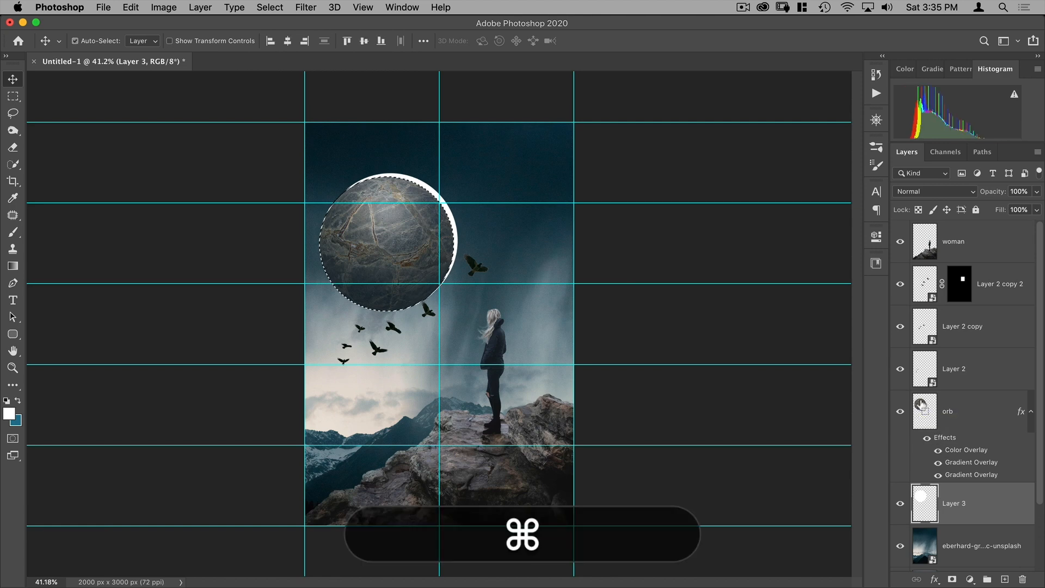
left_click(270, 7)
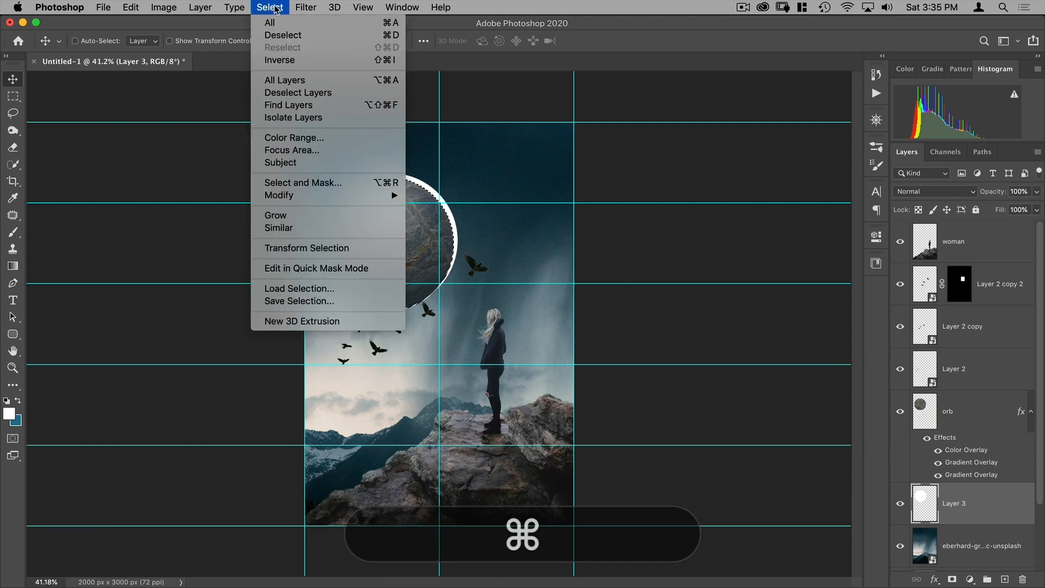
left_click(278, 60)
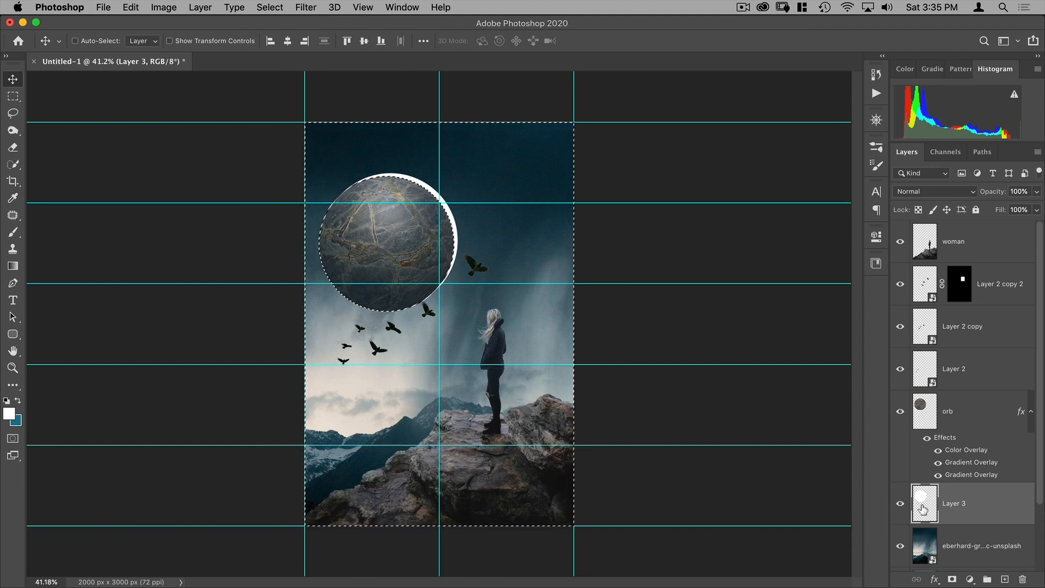
key("super")
key("super+j")
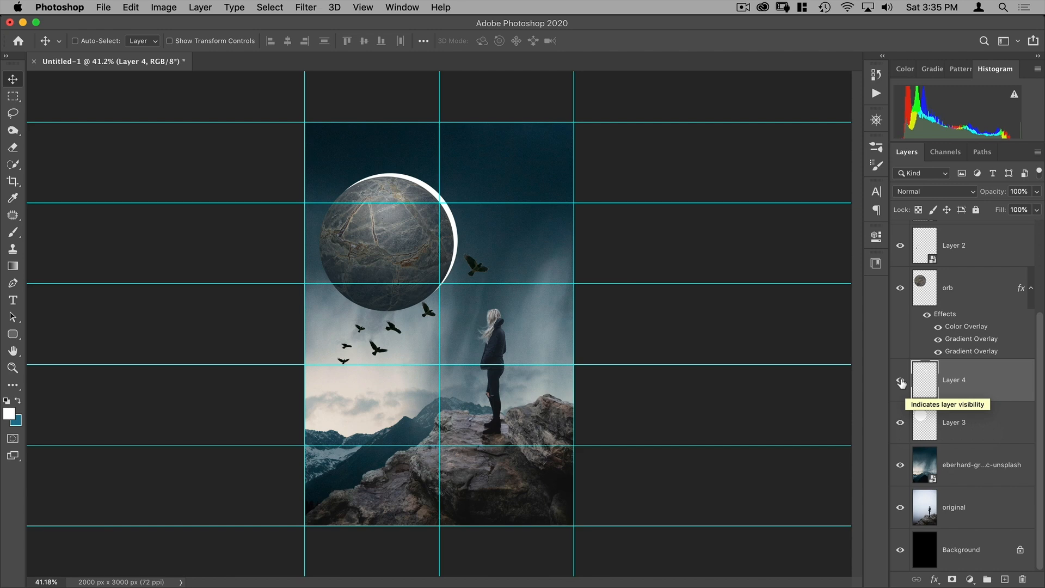
key("alt")
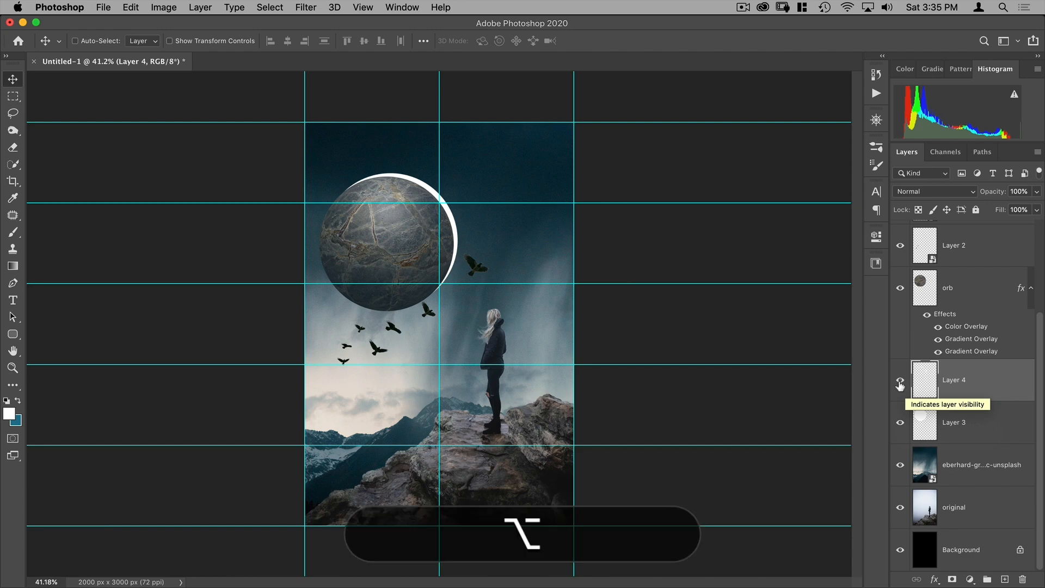
Check Layer 4 in isolation, restore all layers, and rename it "glow"
left_click(900, 381, "alt")
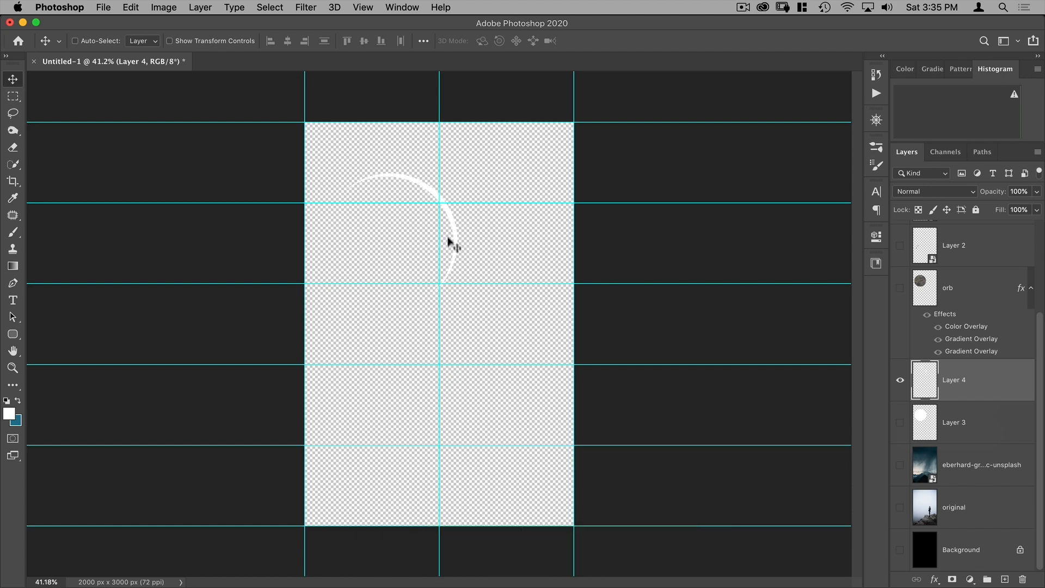
left_click(899, 380, "alt")
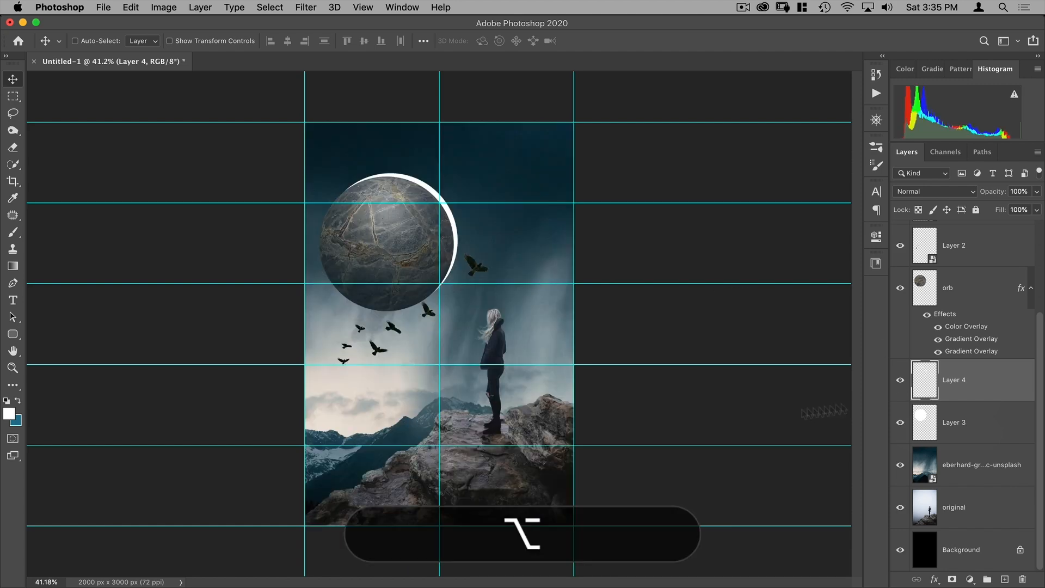
double_click(954, 380)
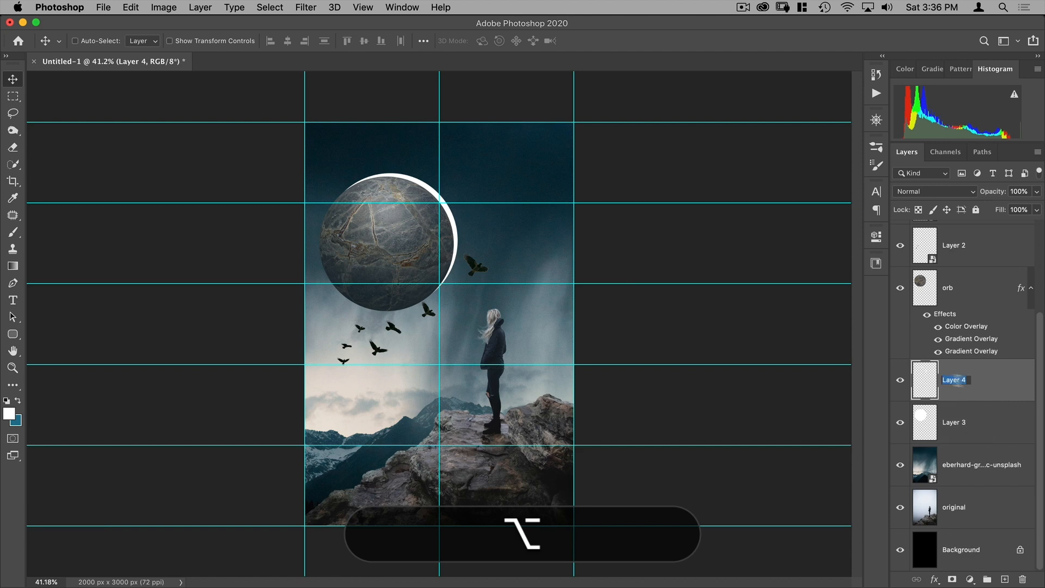
type("glow")
key("Return")
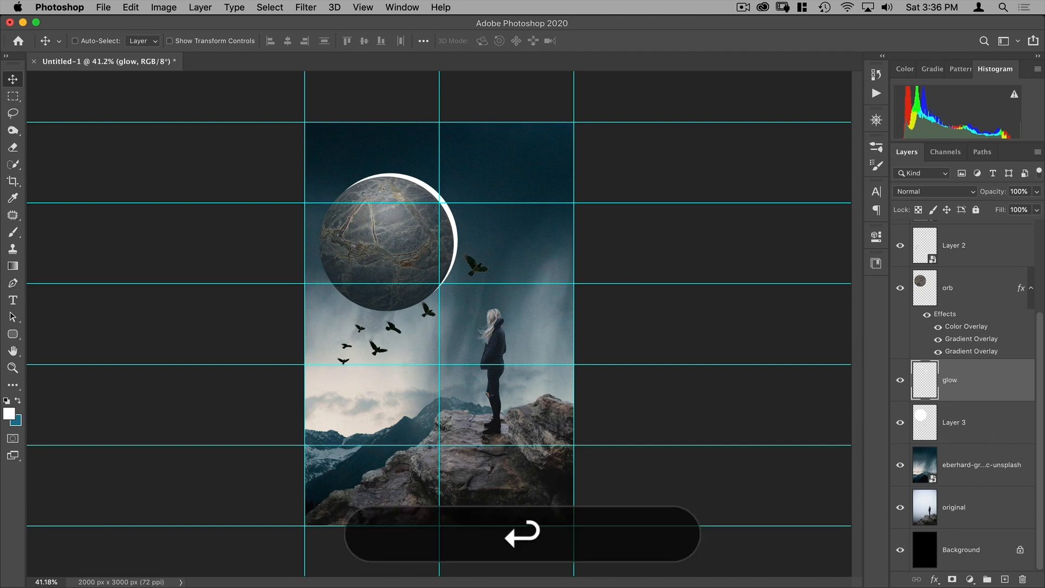
Rename Layer 3, the white disc behind the stone orb, as "sun"
double_click(951, 423)
type("bacl;o")
type("j")
key("super+a")
type("sun")
key("Return")
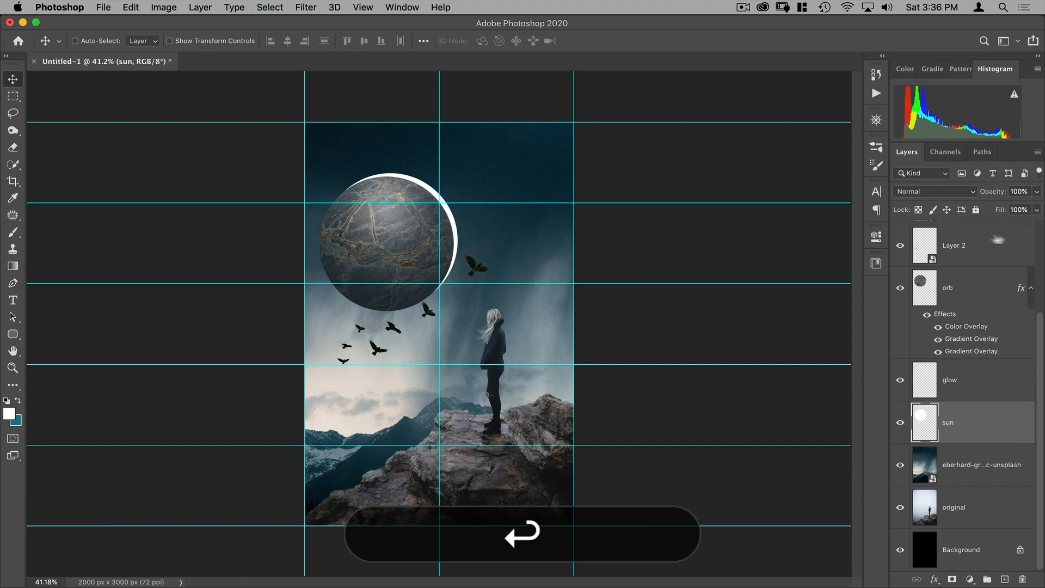
Move the glow layer directly above the orb layer in the layer stack
scroll(940, 392, "up", 2)
left_click_drag(950, 458, 961, 366)
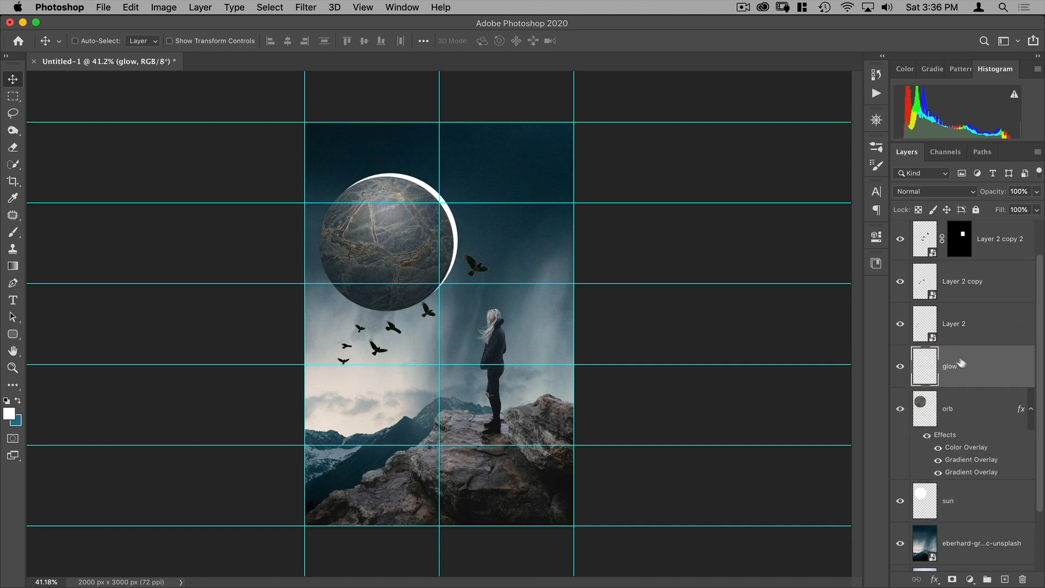
scroll(944, 372, "up", 1)
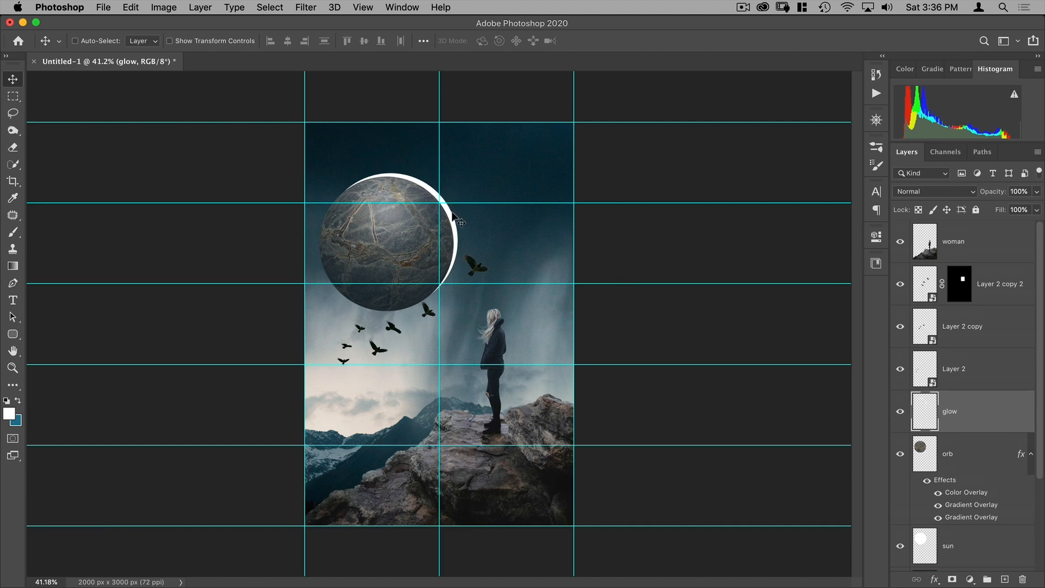
Duplicate the glow layer and name the copy "400"
left_click_drag(971, 411, 1005, 579)
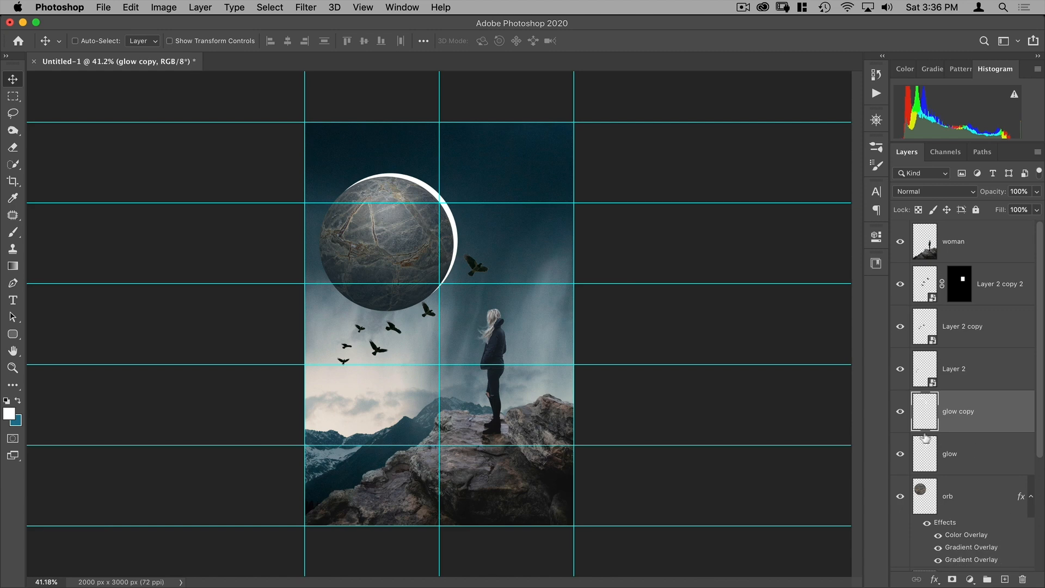
double_click(959, 412)
type("400")
key("Return")
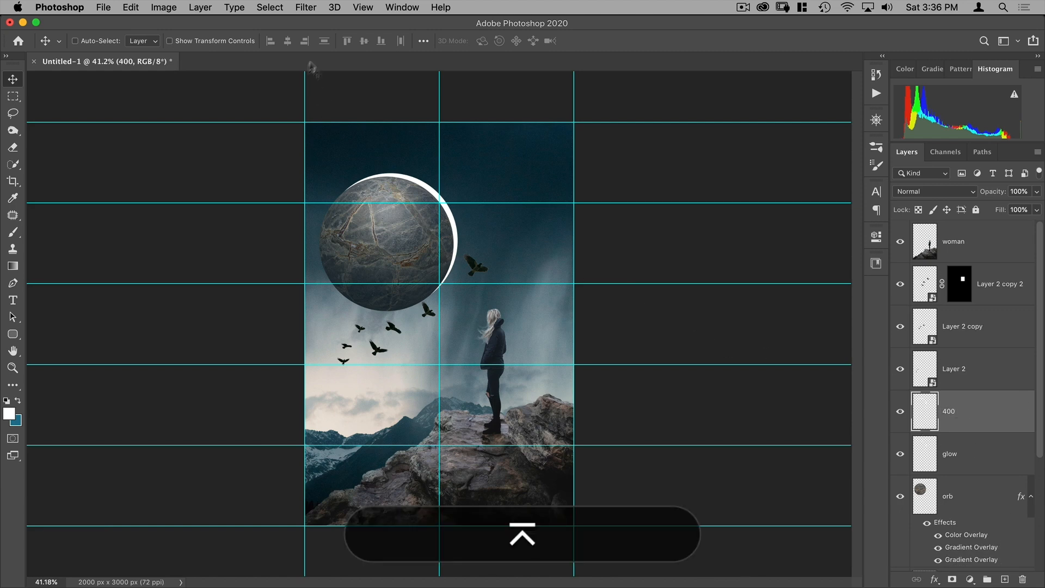
Apply a Gaussian Blur with a radius of 400 pixels to the 400 layer
left_click(311, 8)
mouse_move(442, 164)
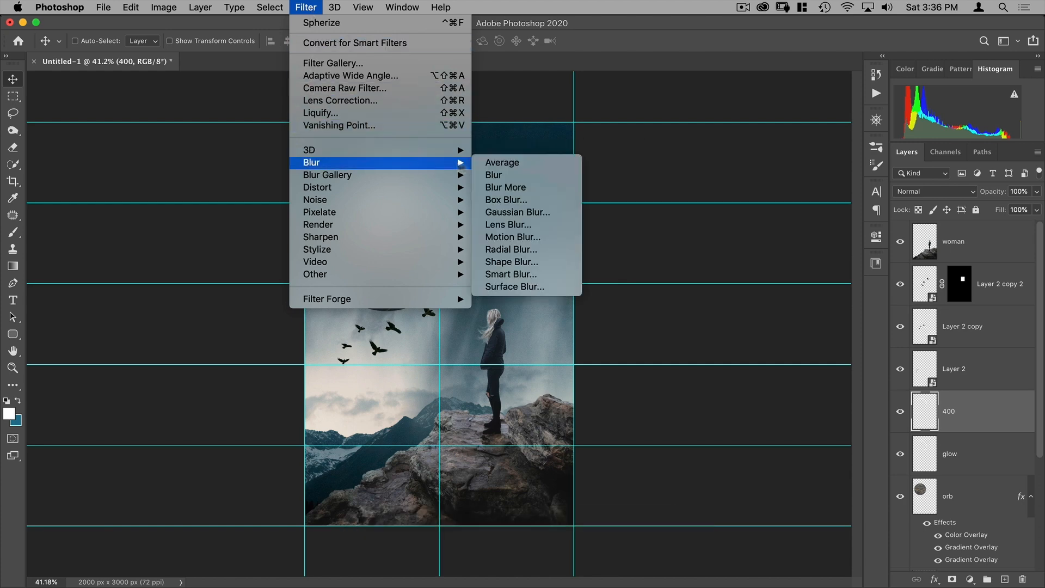
left_click(498, 212)
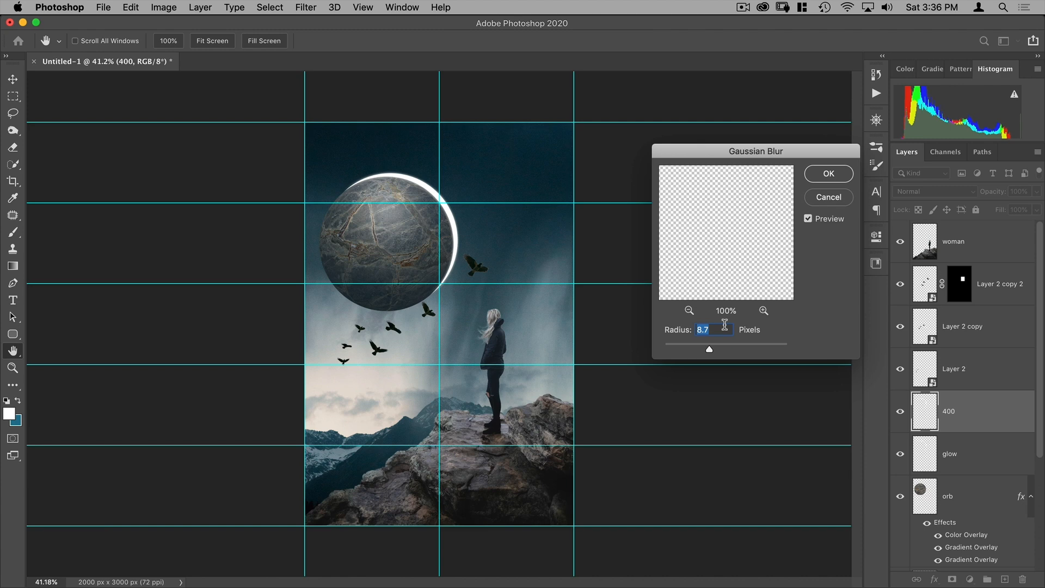
type("400")
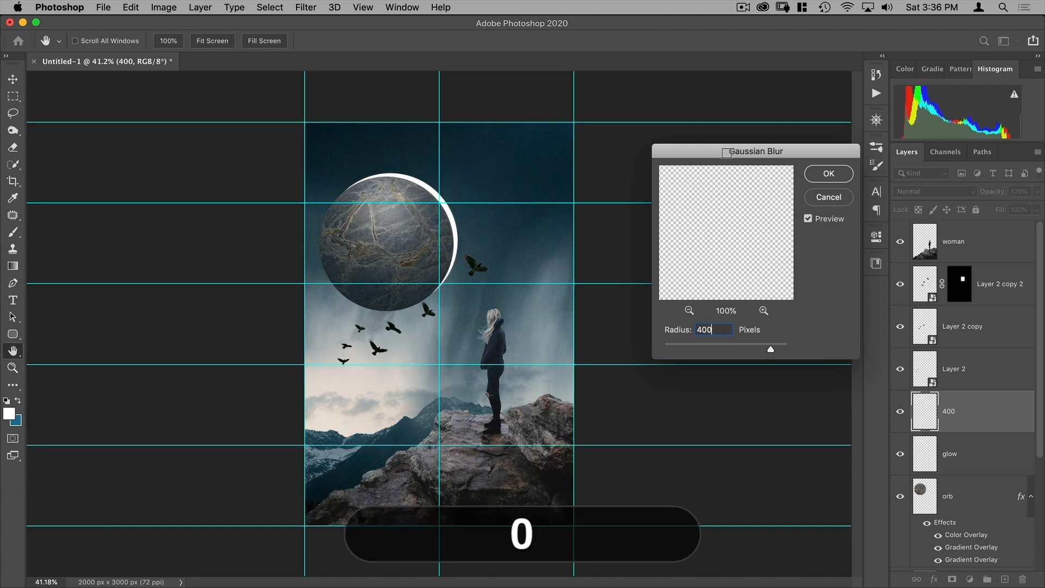
left_click_drag(719, 148, 648, 129)
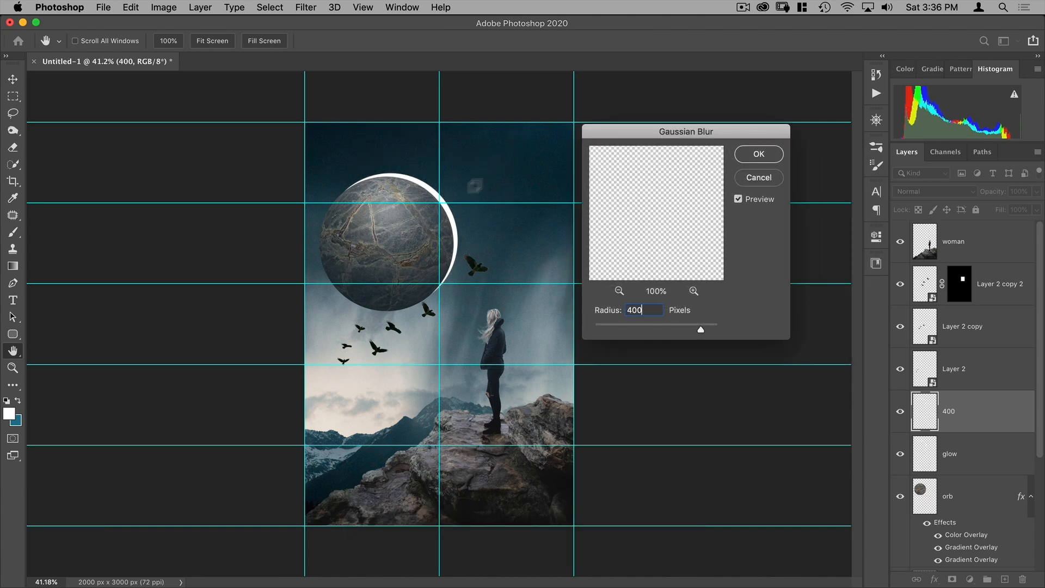
left_click(759, 156)
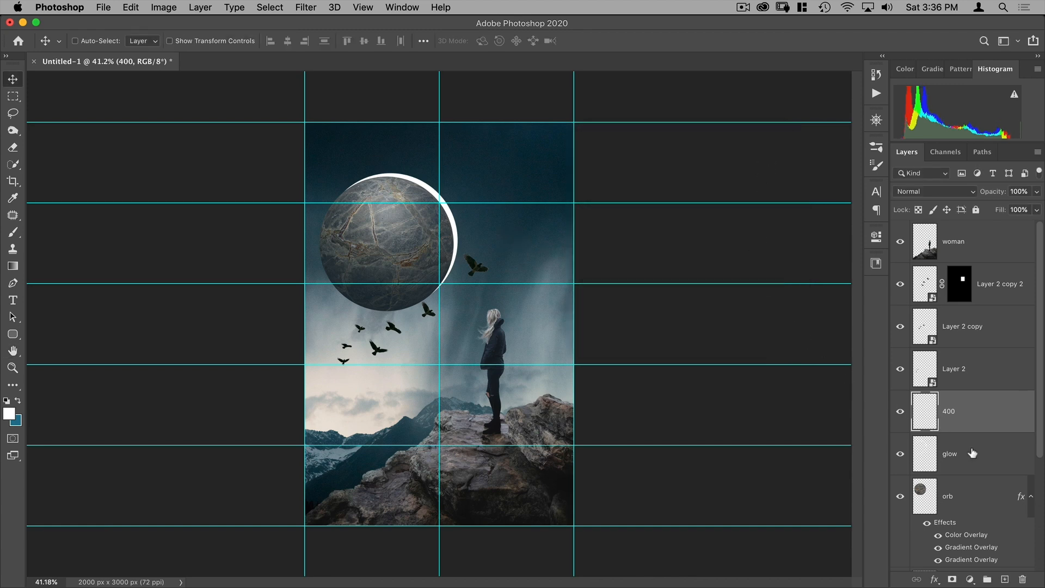
Duplicate the original glow layer again and name this copy "200"
left_click(972, 453)
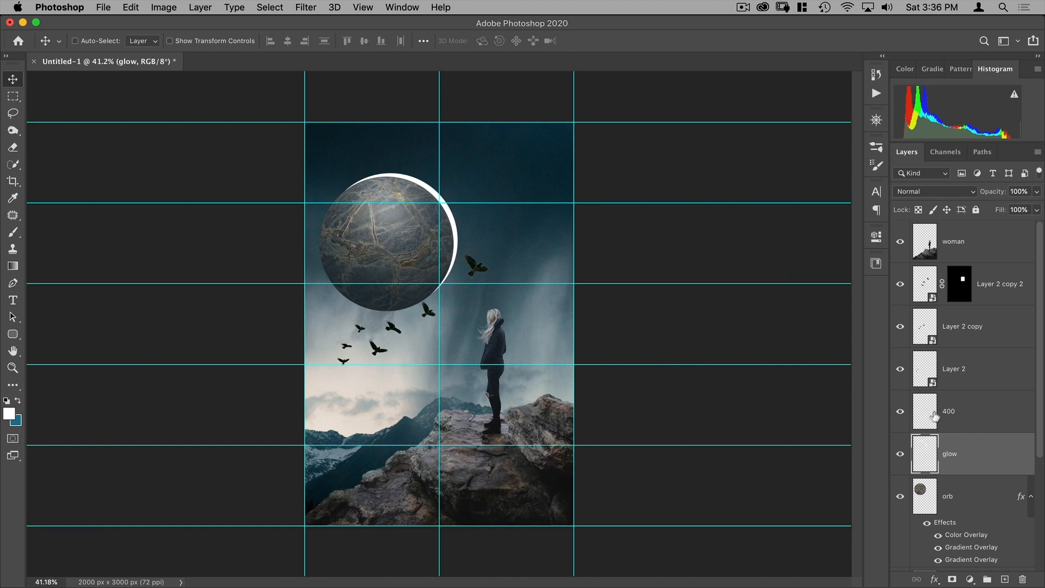
key("super+j")
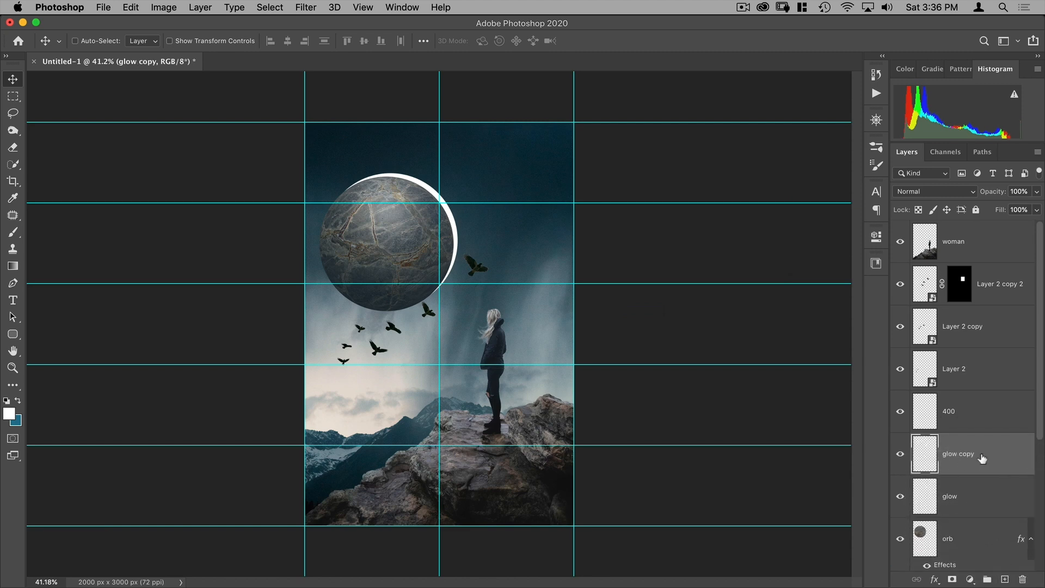
double_click(959, 454)
type("200")
key("Return")
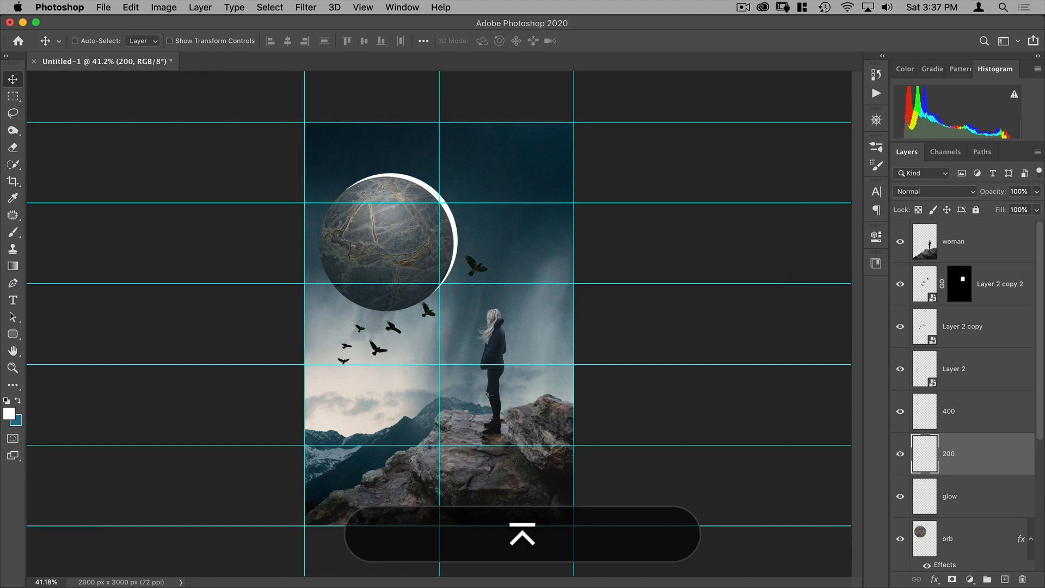
Apply a Gaussian Blur with a radius of 200 pixels to the 200 layer
left_click(306, 6)
mouse_move(338, 162)
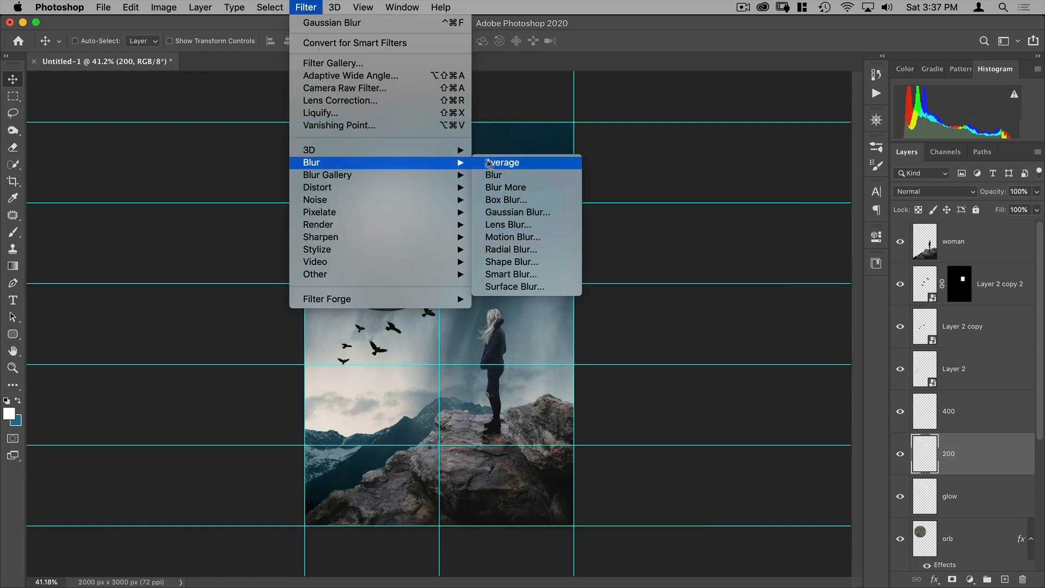
left_click(506, 213)
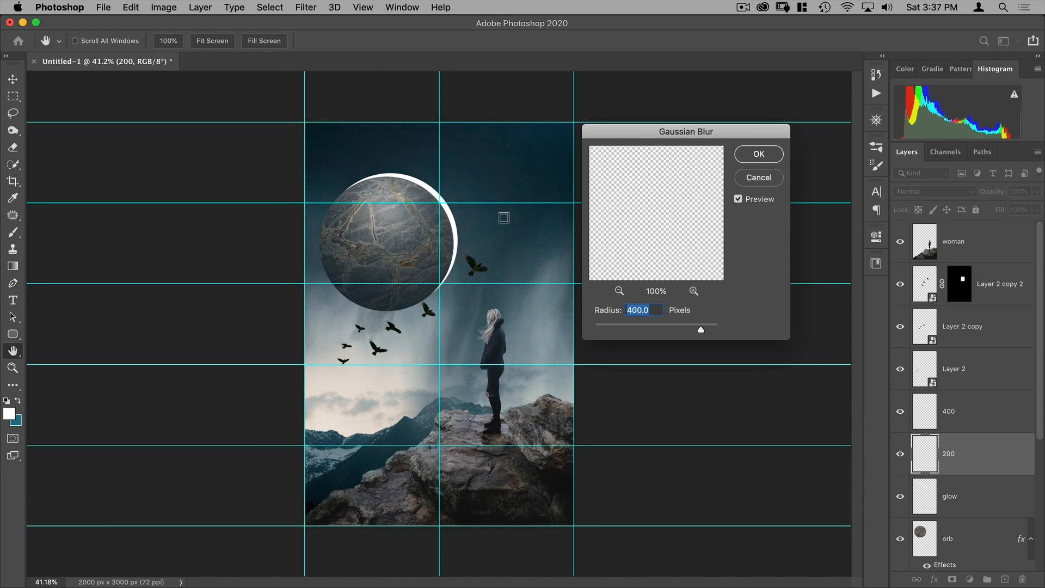
type("200")
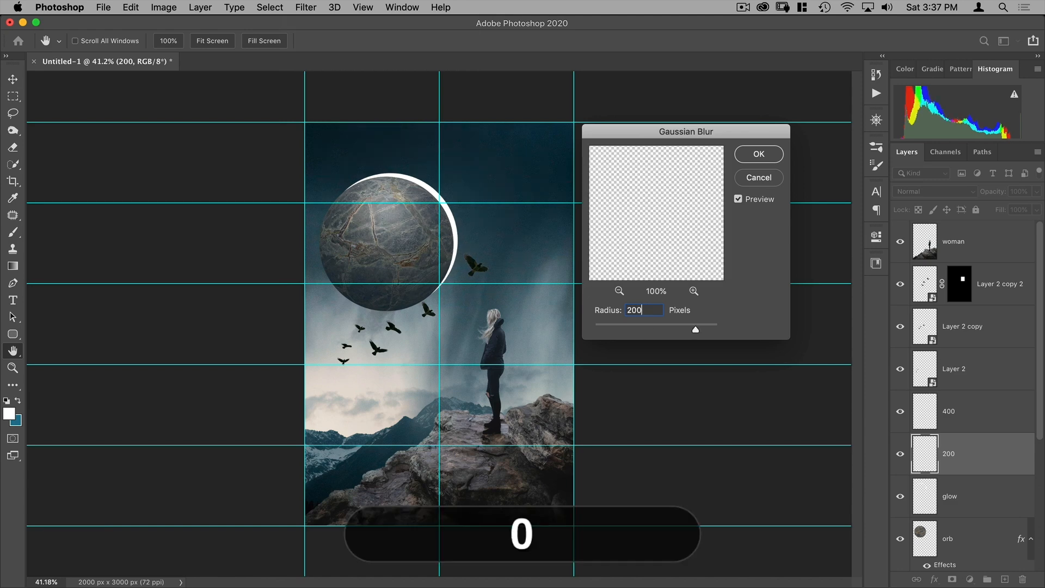
key("Return")
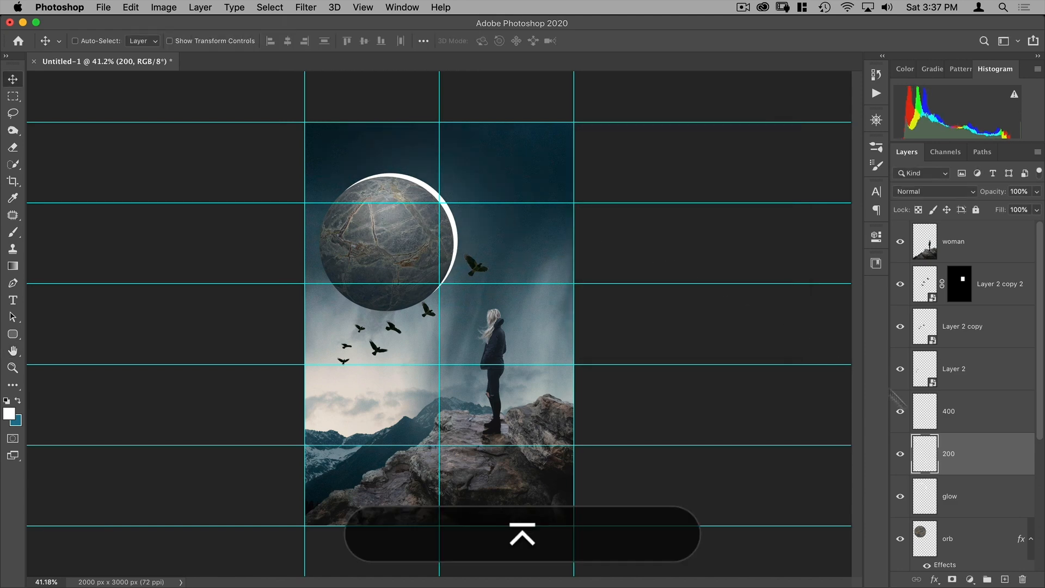
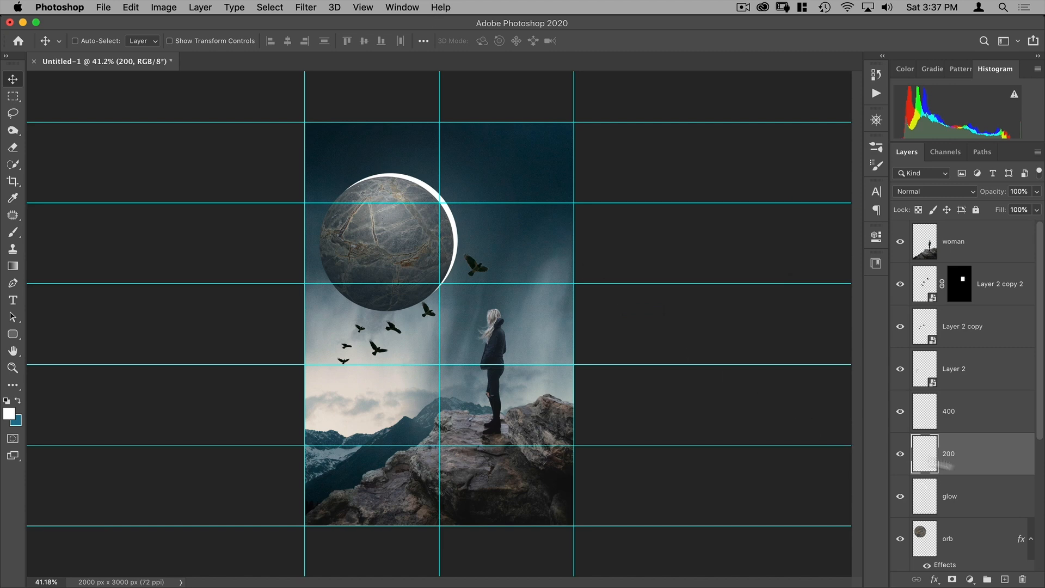
Make one more duplicate of the glow layer, beneath the 200 layer
left_click_drag(951, 491, 948, 521)
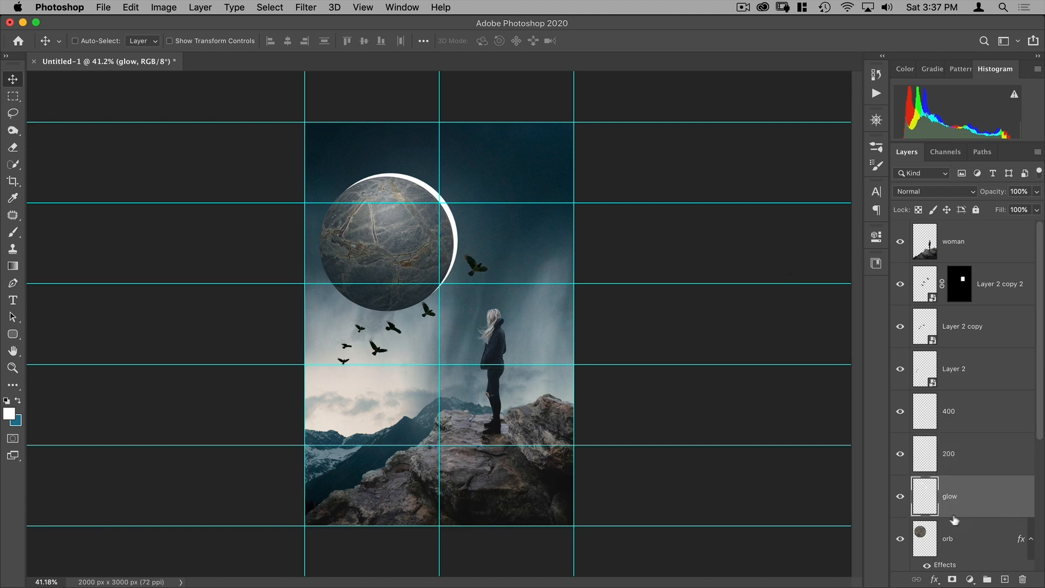
key("super+j")
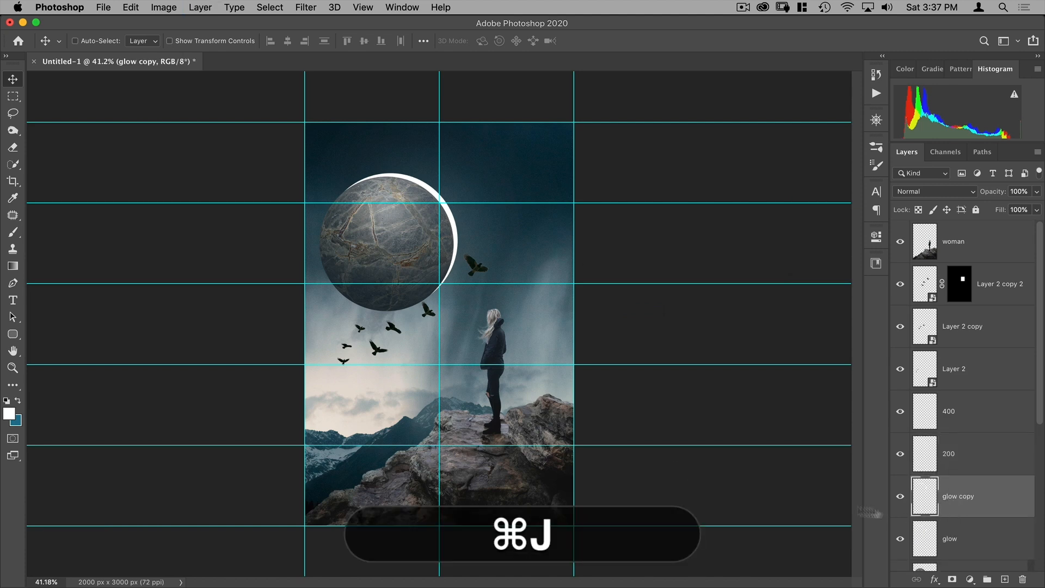
left_click(306, 7)
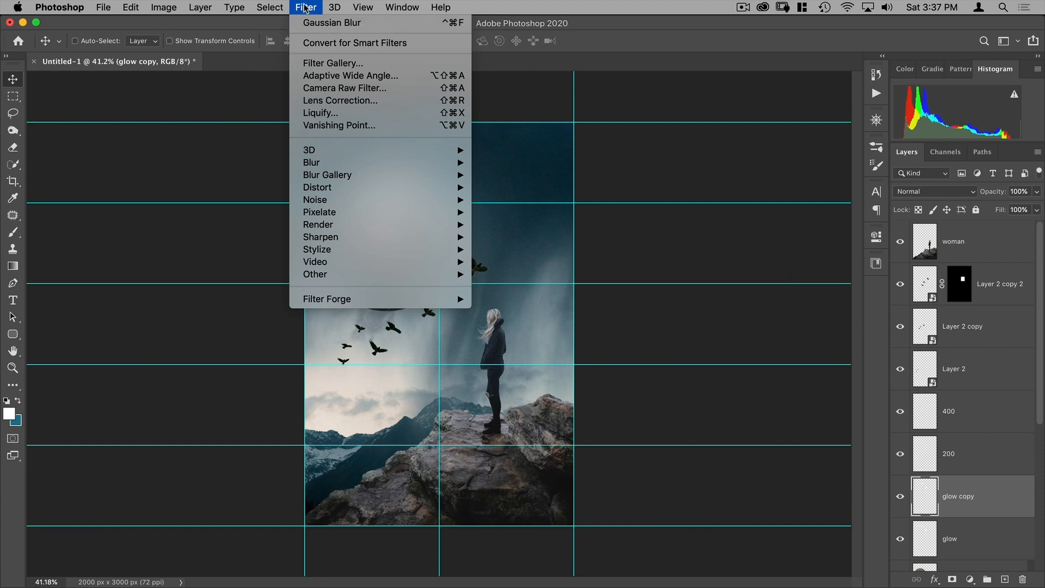
left_click(306, 7)
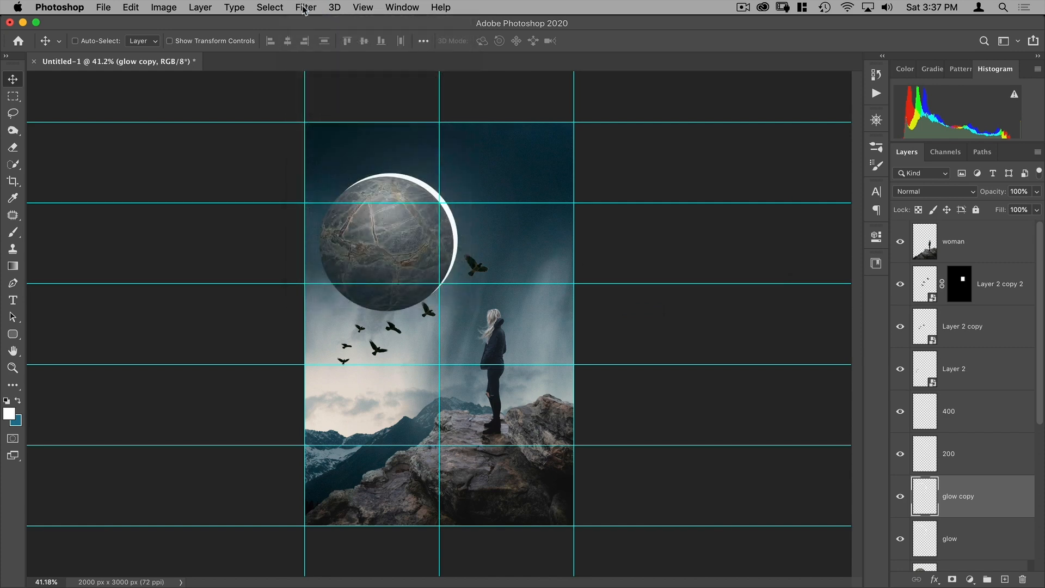
Assign the custom keyboard shortcut Opt+Shift+Cmd+G to the Gaussian Blur filter and save the shortcut settings
left_click(128, 8)
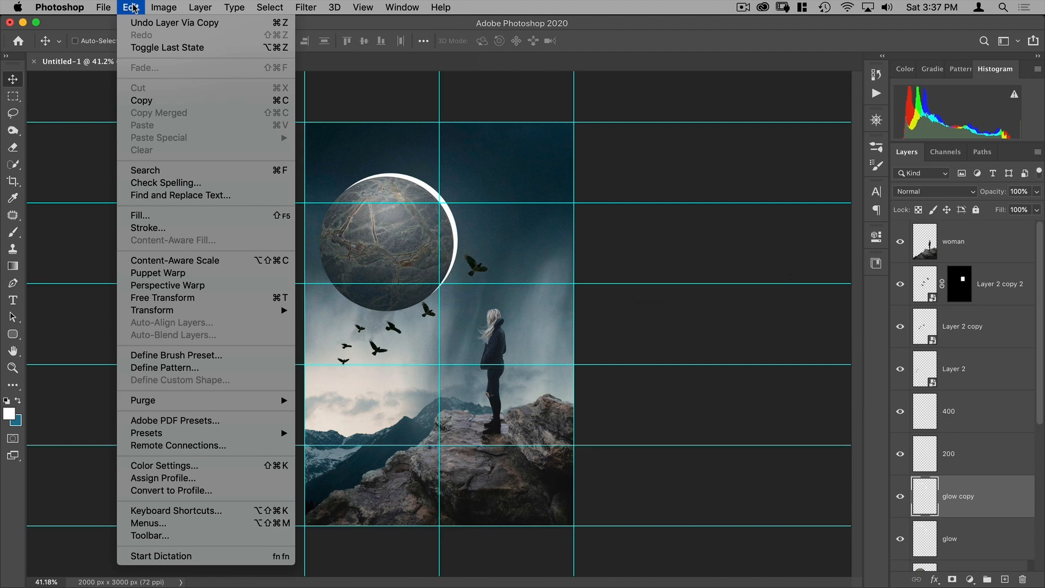
left_click(224, 511)
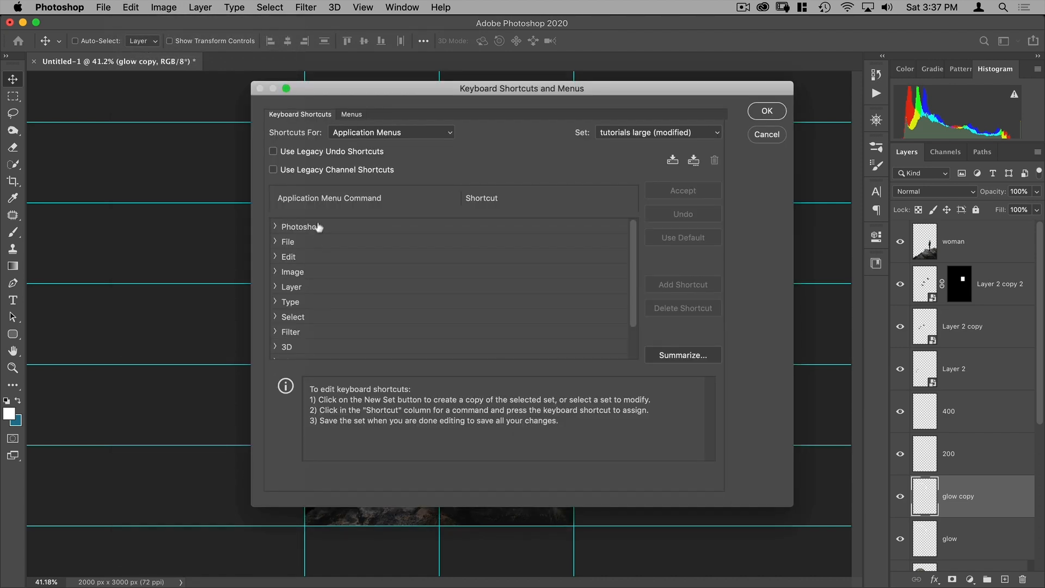
scroll(281, 296, "down", 1)
left_click(276, 313)
scroll(377, 277, "down", 5)
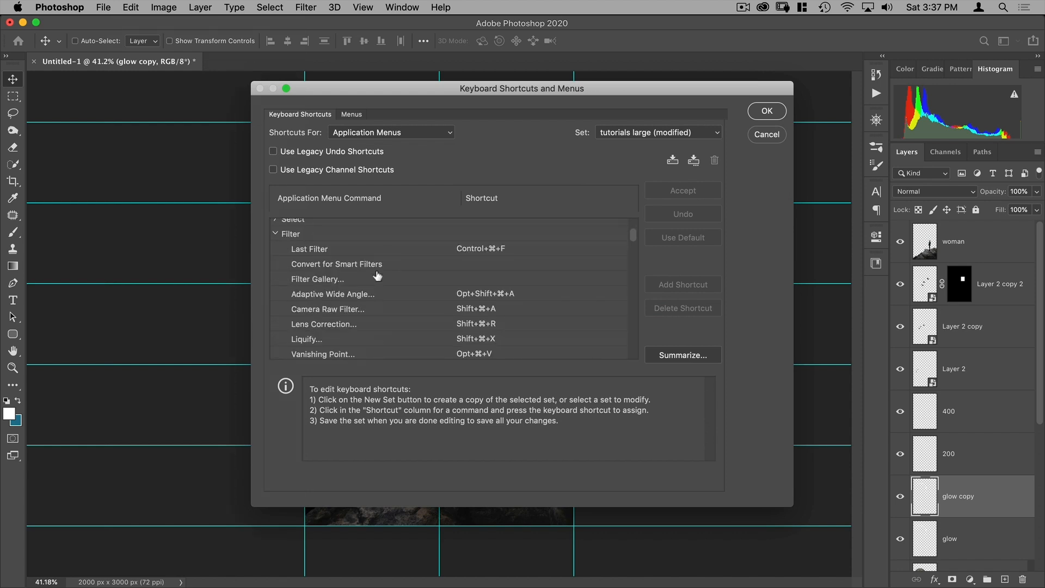
scroll(377, 277, "down", 5)
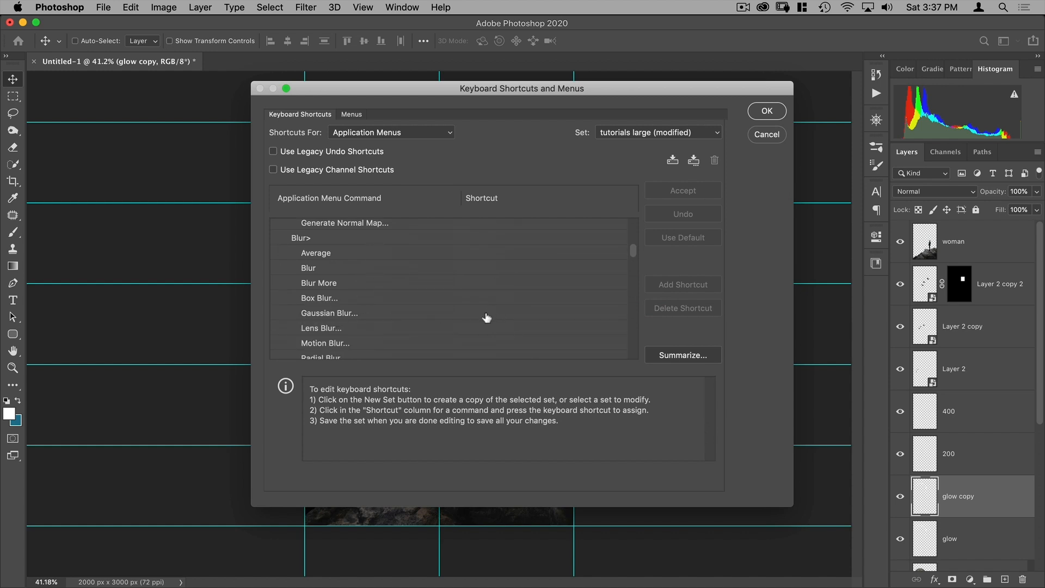
left_click(465, 313)
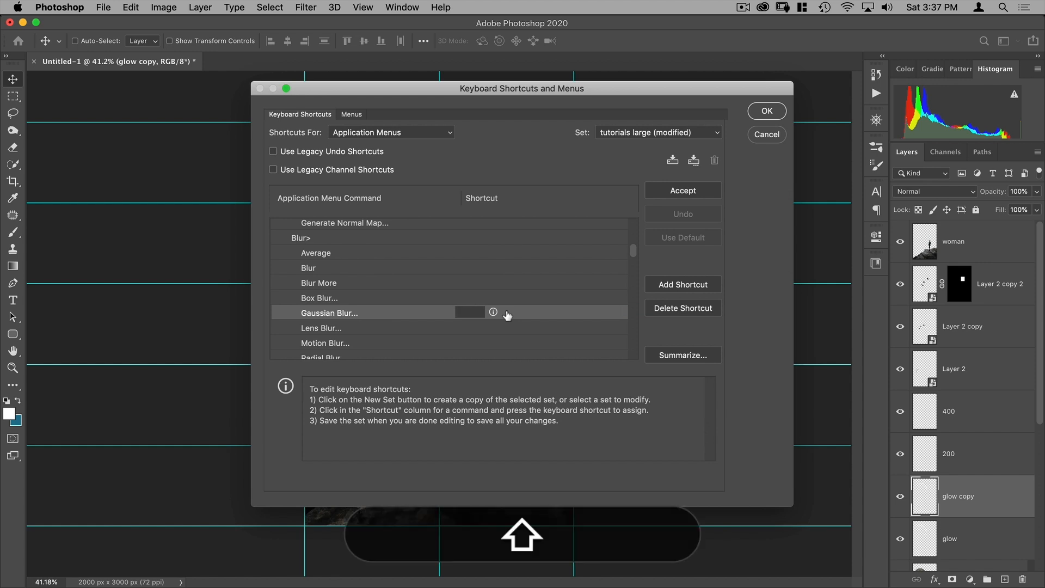
key("alt+shift+super+g")
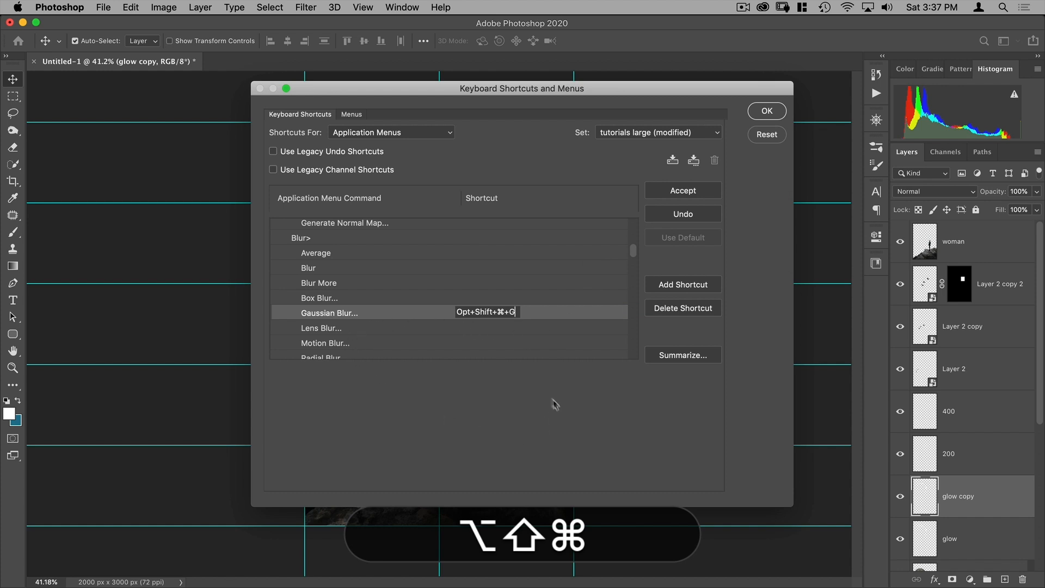
key("alt+shift+super+g")
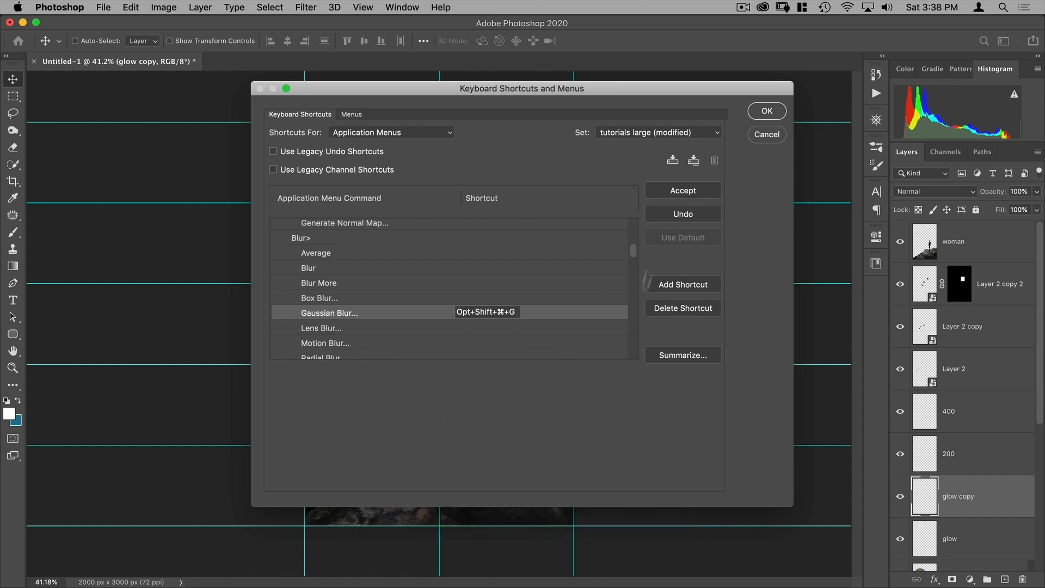
left_click(688, 192)
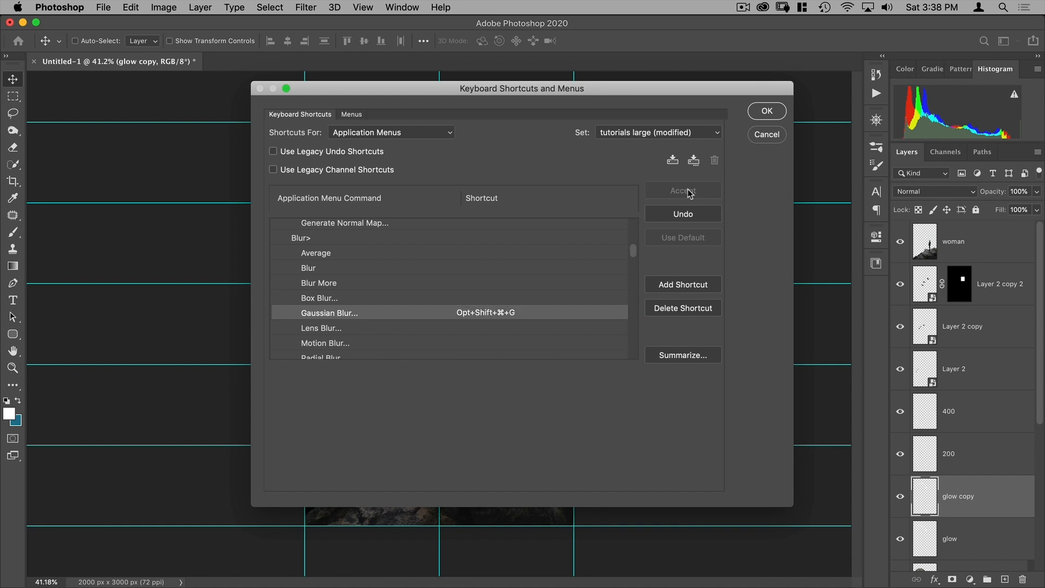
left_click(767, 111)
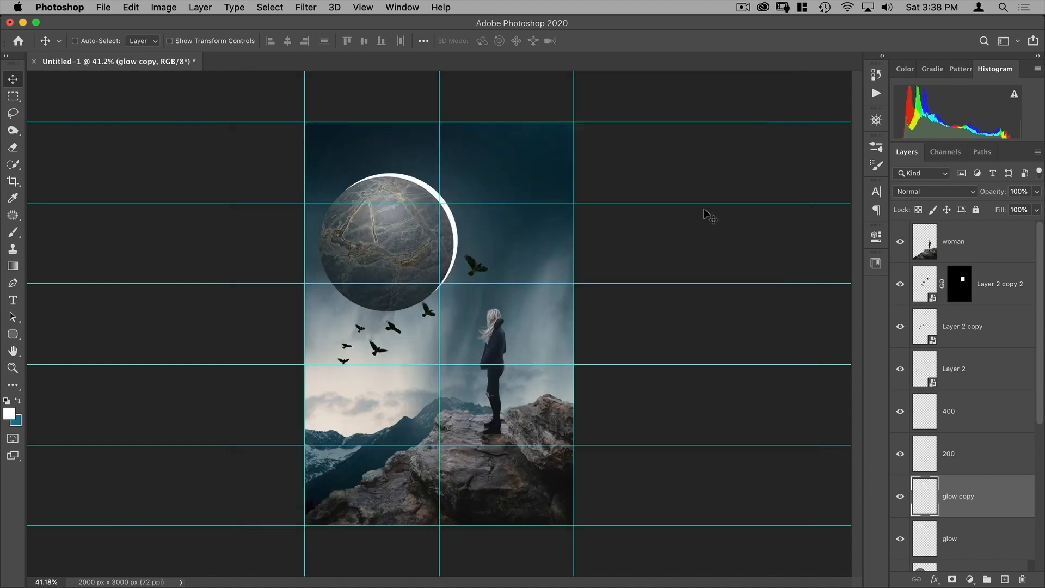
Rename the glow copy layer "100" and apply a Gaussian Blur with a radius of 100 pixels to it
double_click(952, 495)
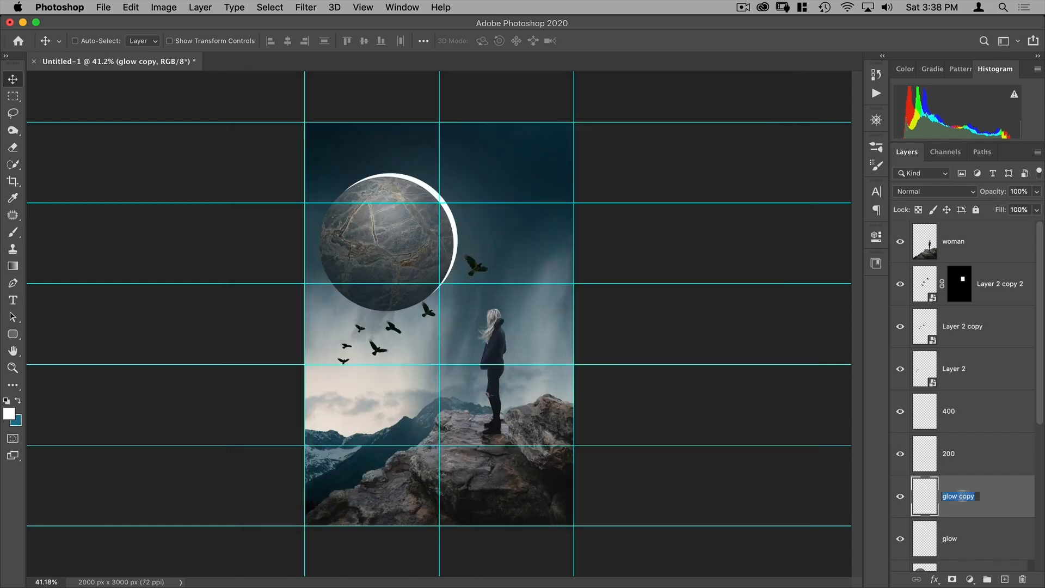
type("100")
key("Return")
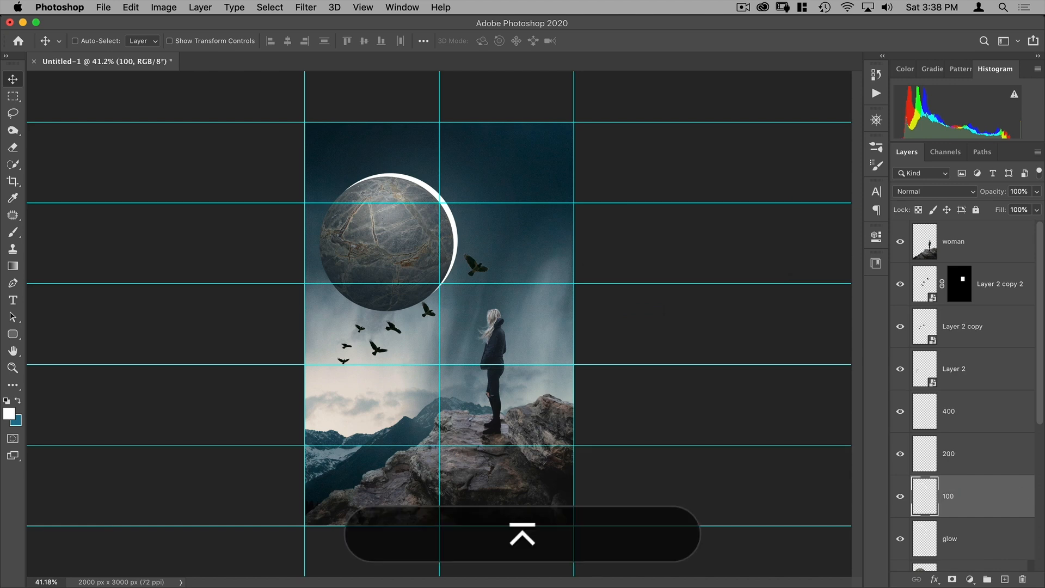
key("alt+shift+super+g")
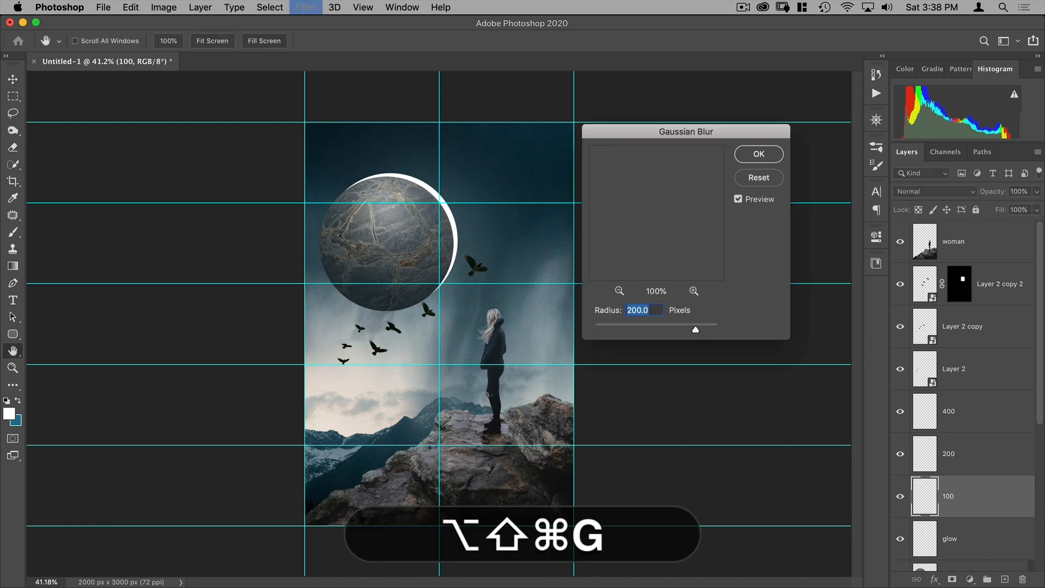
type("100")
key("Return")
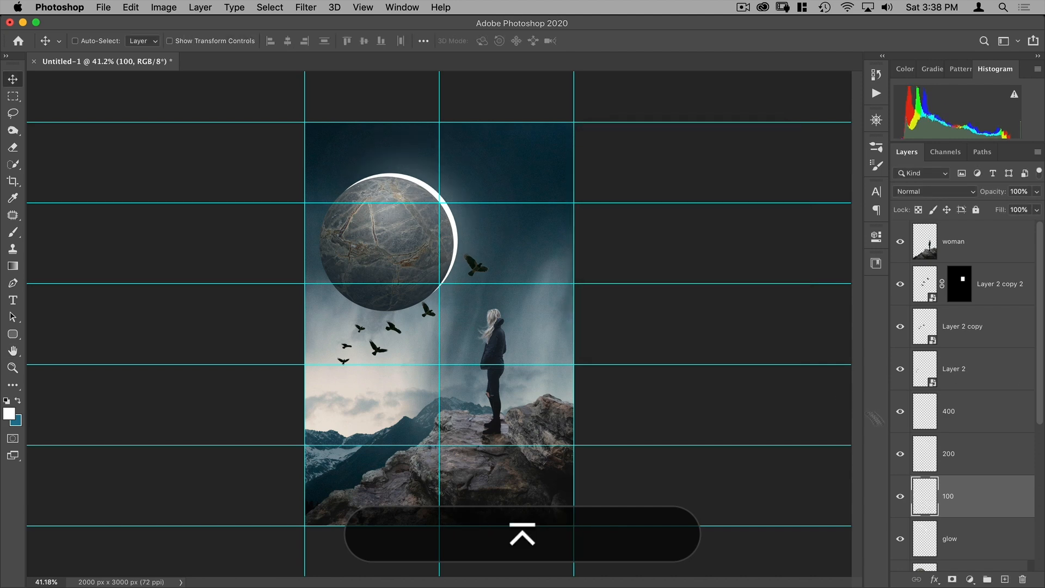
Duplicate the original glow layer and apply a Gaussian Blur with a radius of 50 pixels to the copy
scroll(1002, 447, "down", 3)
left_click(1010, 458)
key("super")
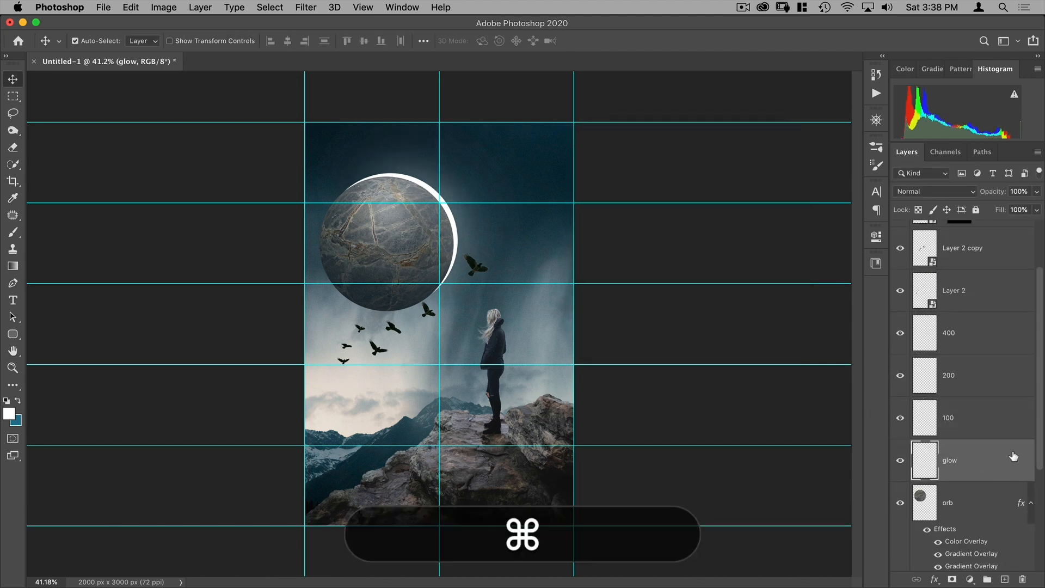
key("super+j")
key("alt+shift+super+j")
key("alt+shift+super+g")
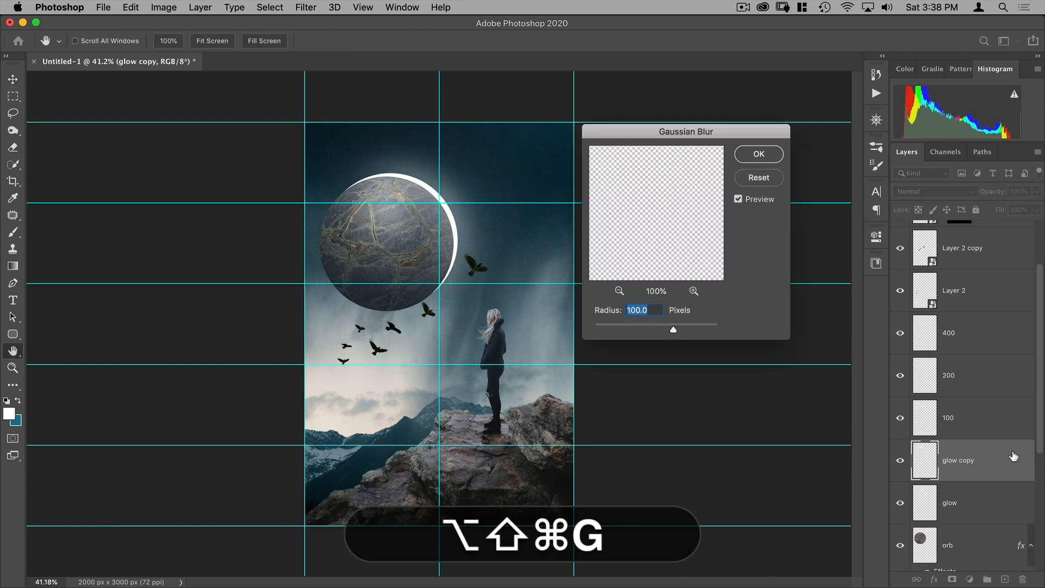
type("50")
key("Return")
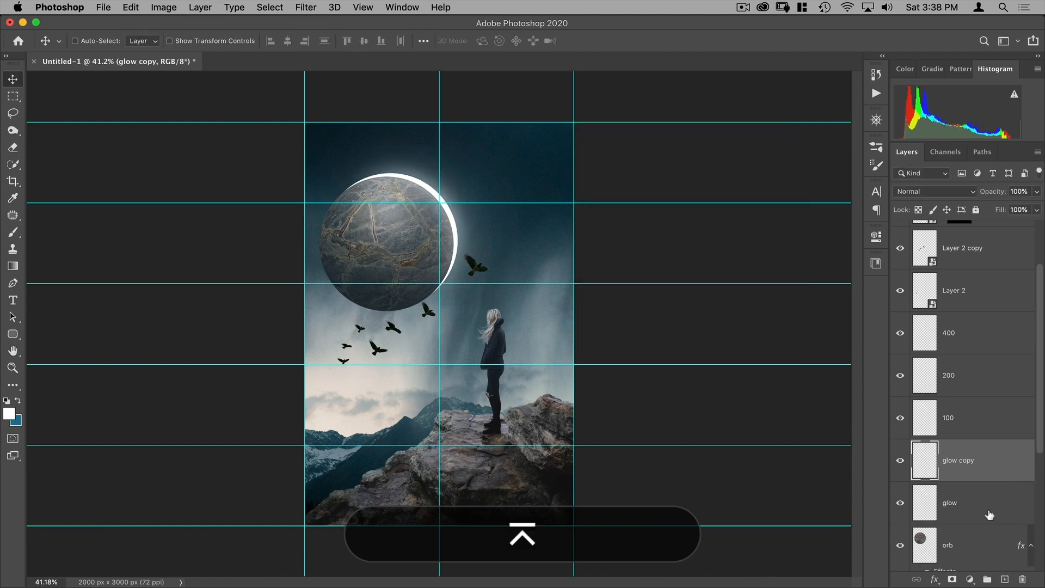
Make a second glow copy beneath the 50-pixel one and blur it with a Gaussian Blur radius of 25 pixels
key("super+j")
key("alt+shift+super+g")
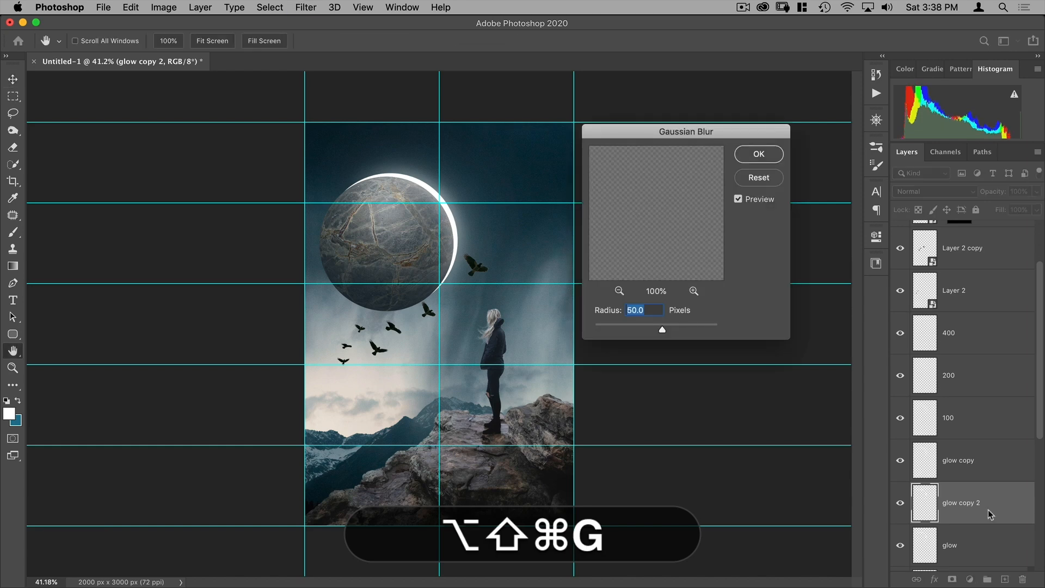
type("5")
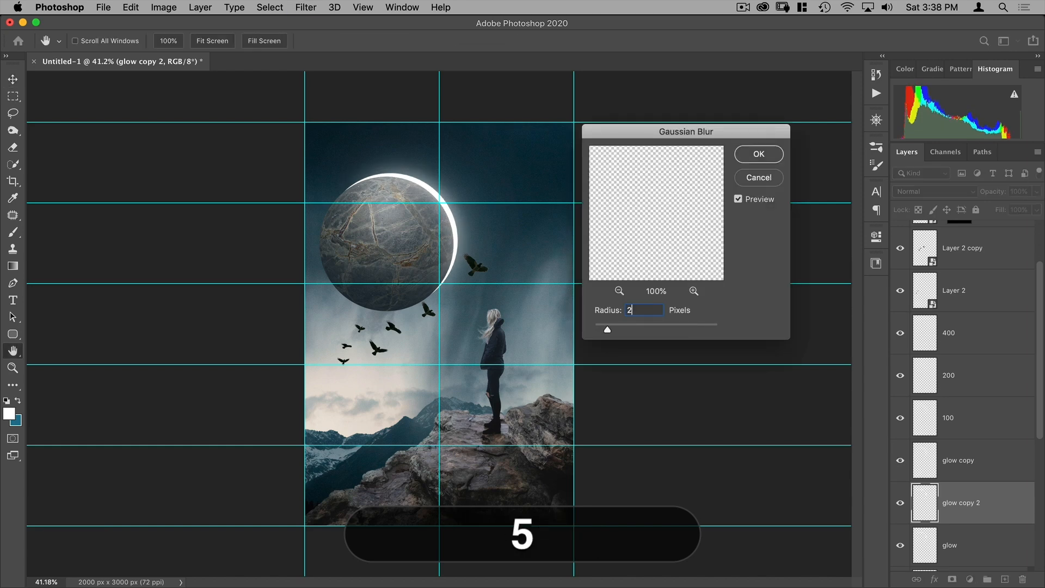
key("Return")
Rename the two unnamed glow copies to match their blur radii, the upper one "50" and the lower one "25"
scroll(923, 466, "down", 1)
scroll(923, 467, "down", 2)
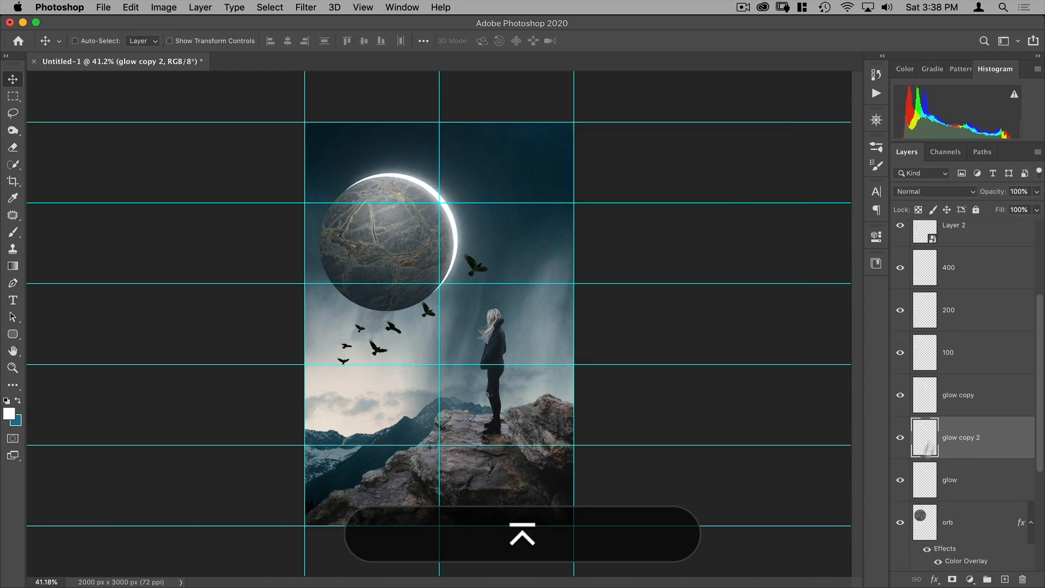
double_click(958, 395)
type("50")
key("Return")
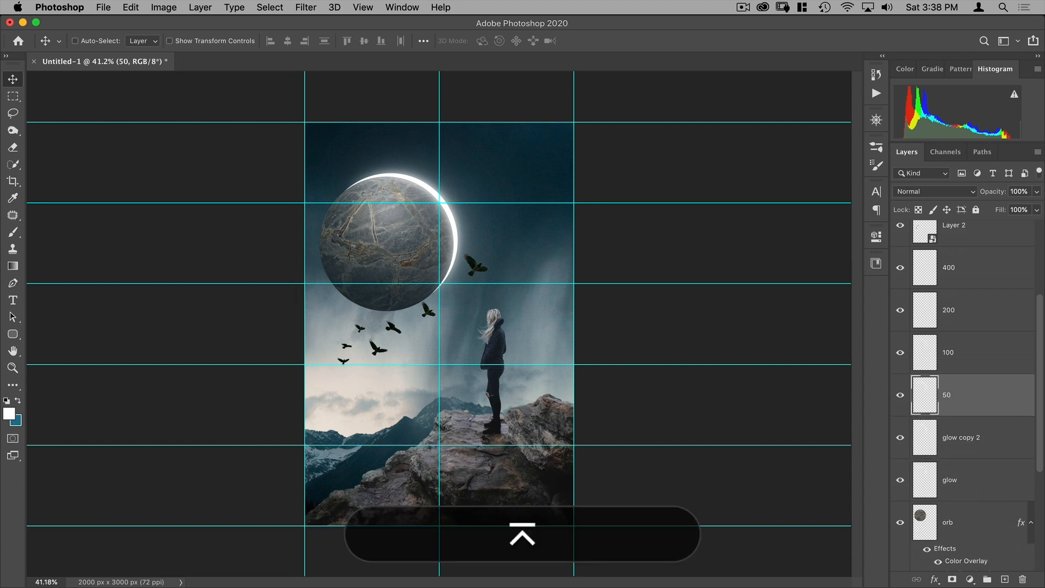
double_click(972, 439)
type("25")
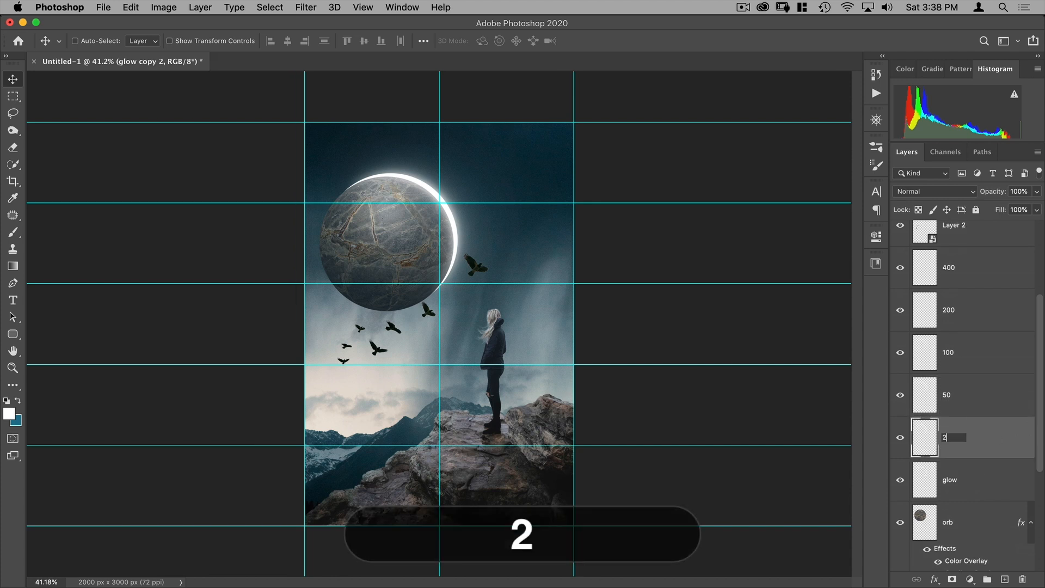
key("Return")
Duplicate the original glow layer beneath the 25 layer and apply a 12-pixel Gaussian Blur to the copy
left_click(986, 472)
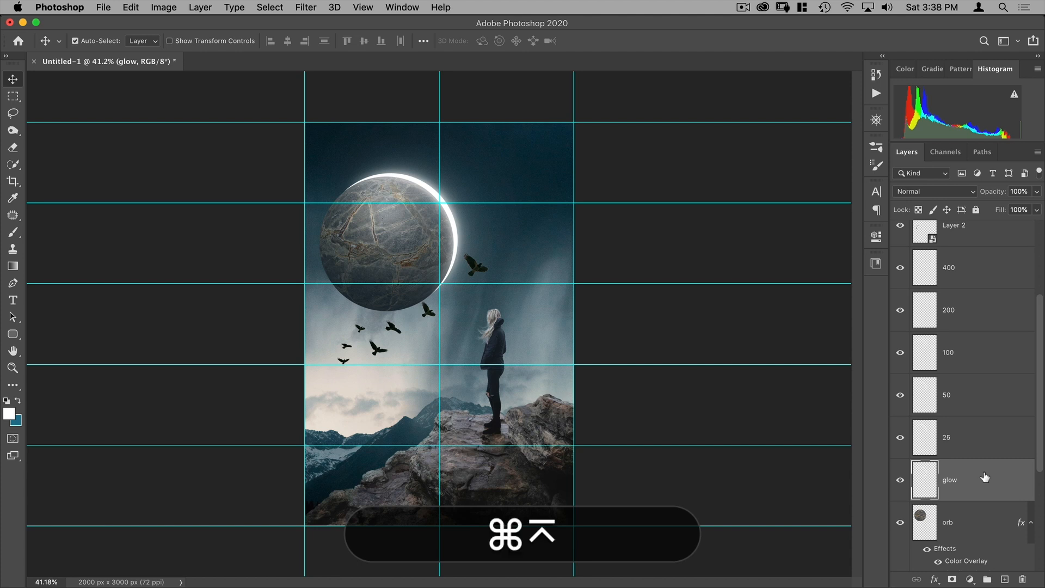
key("super+j")
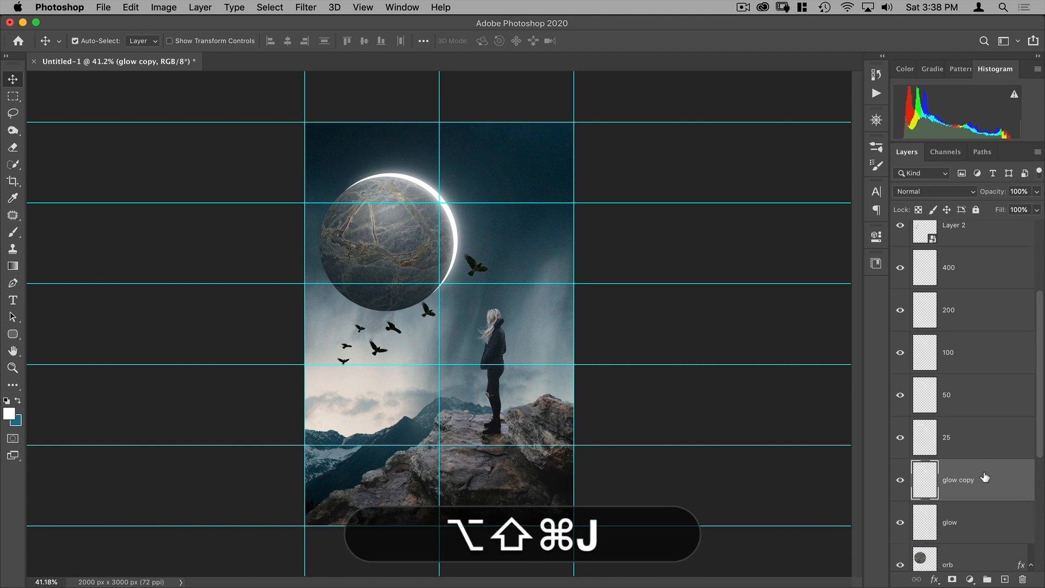
key("alt+shift+super+g")
type("12")
key("Return")
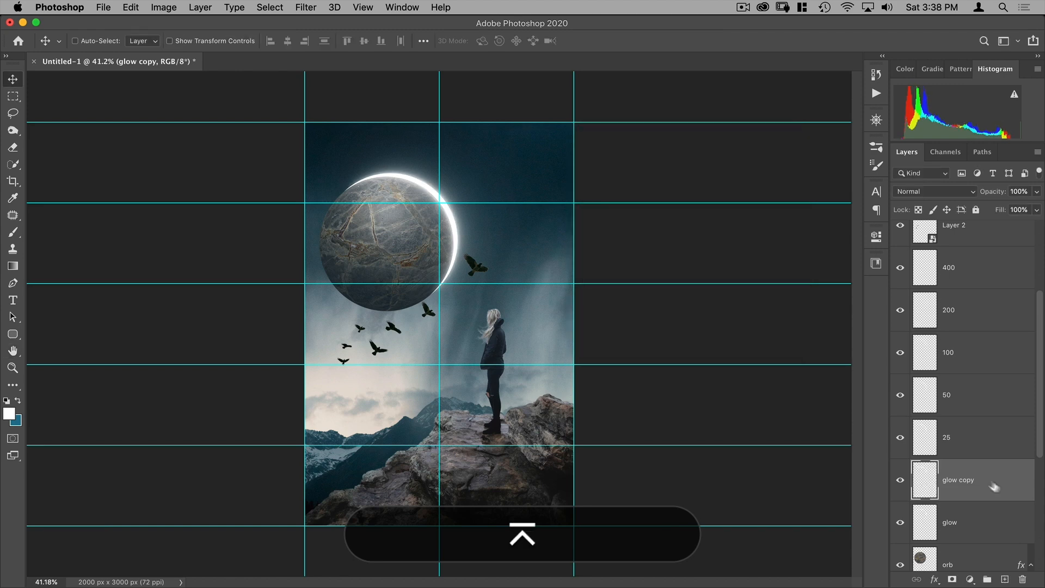
Rename the glow copy beneath the 25 layer as "12"
double_click(965, 481)
type("12")
key("Return")
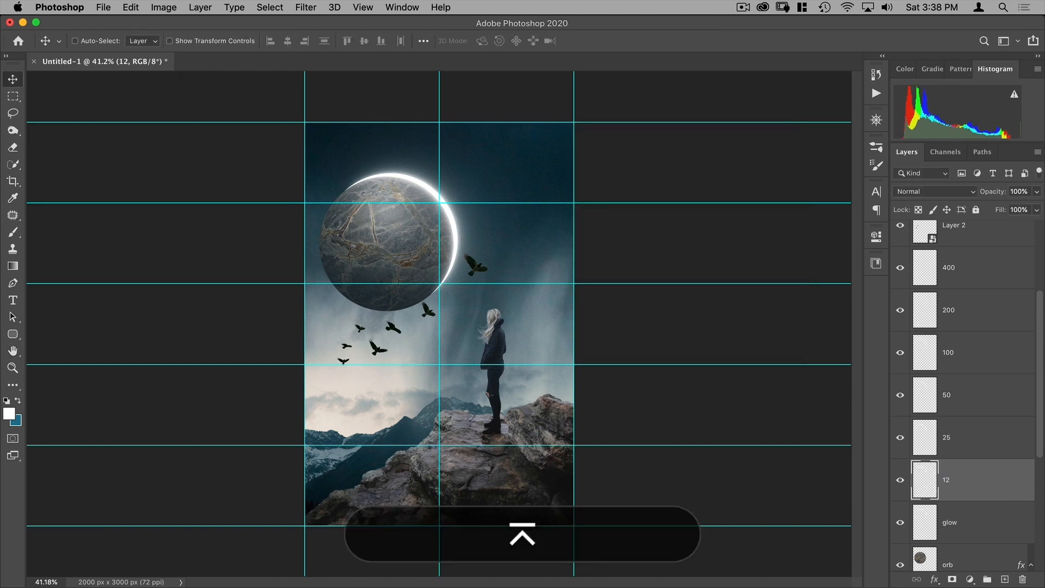
Duplicate the original glow layer beneath the 12 layer and apply a 6-pixel Gaussian Blur to the copy
left_click(957, 525)
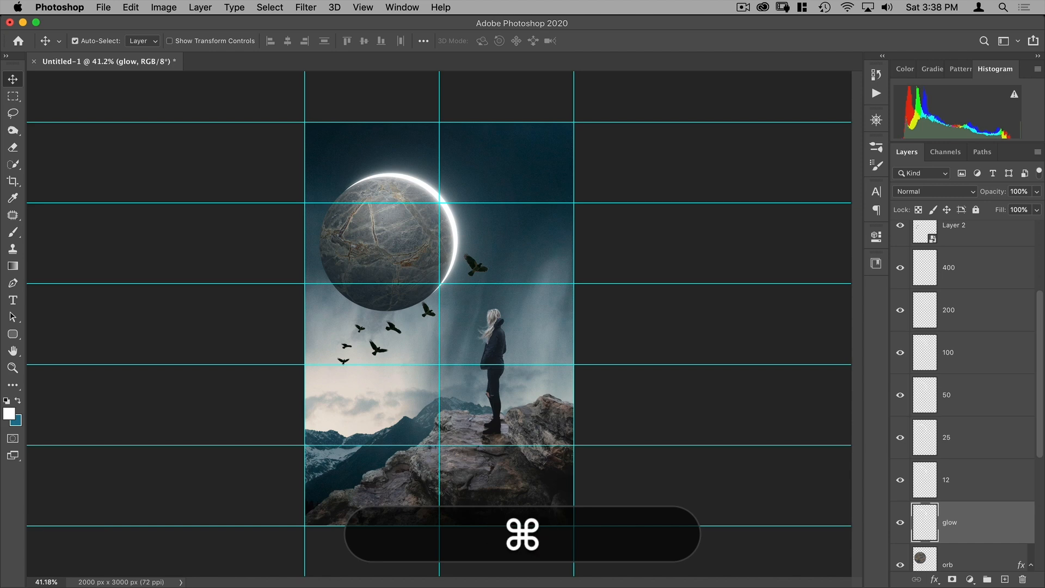
key("super+j")
scroll(994, 380, "down", 4)
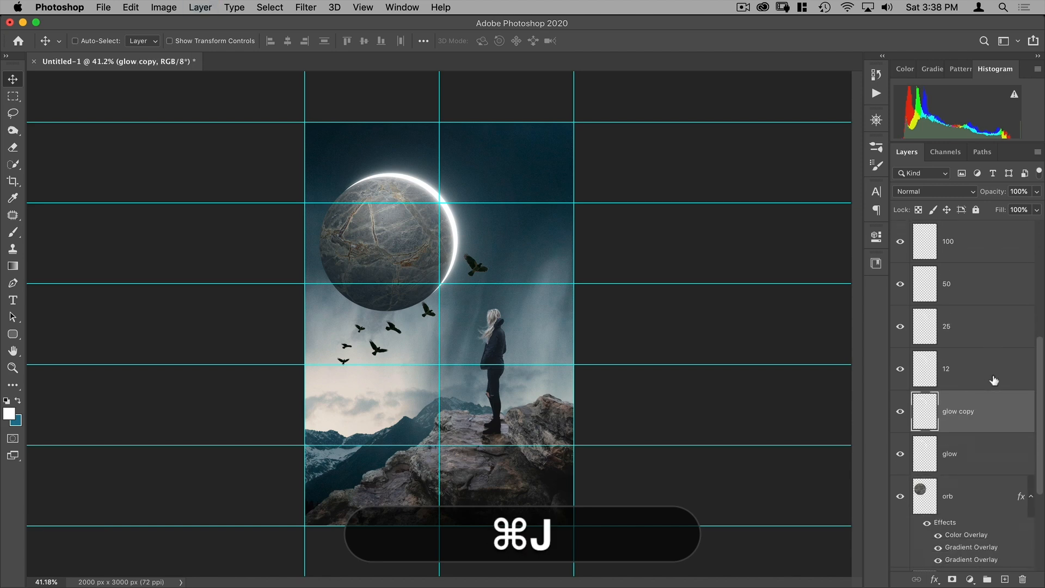
key("alt+shift+super+g")
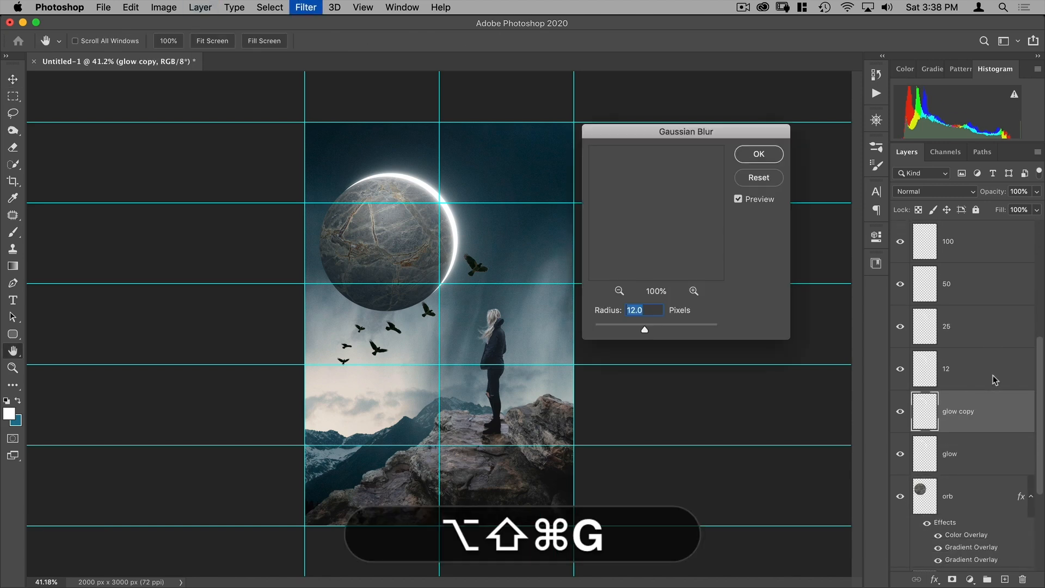
type("6")
key("Return")
Rename the glow copy beneath the 12 layer as "6"
double_click(972, 415)
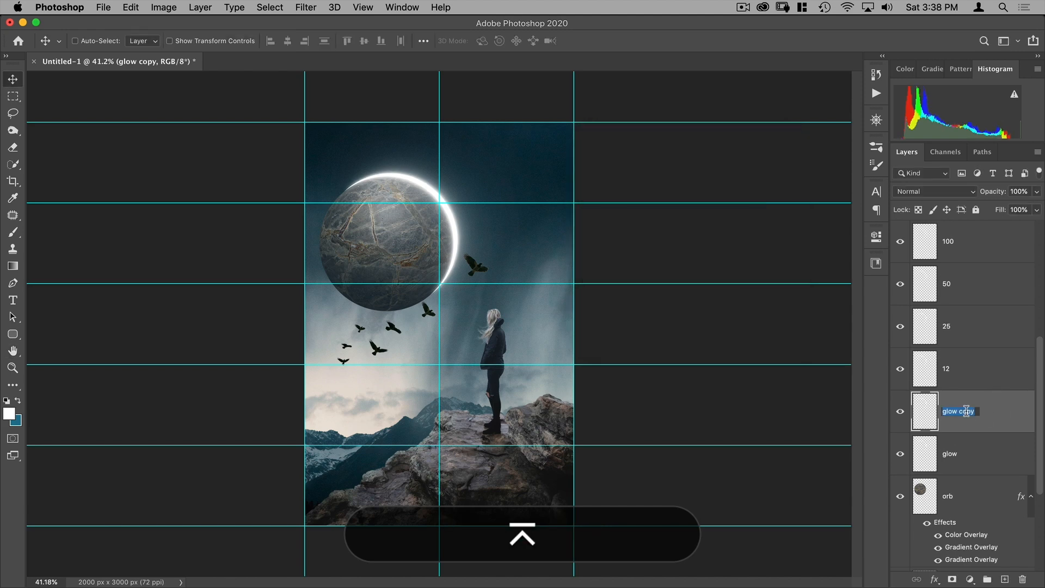
type("6")
key("Return")
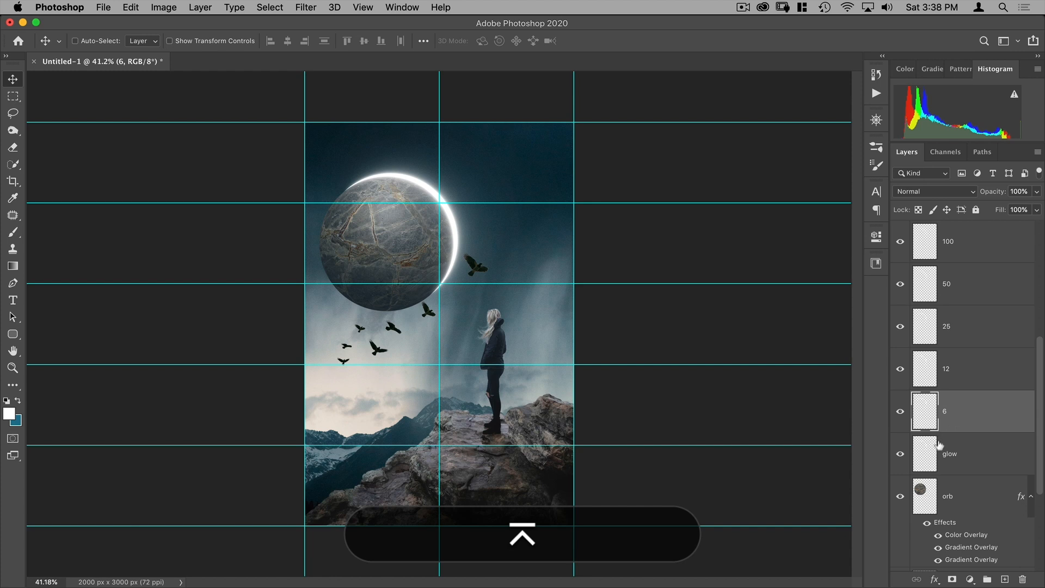
Duplicate the original glow layer once more beneath the 6 layer and apply a Gaussian Blur to the copy
left_click(953, 455)
key("super+j")
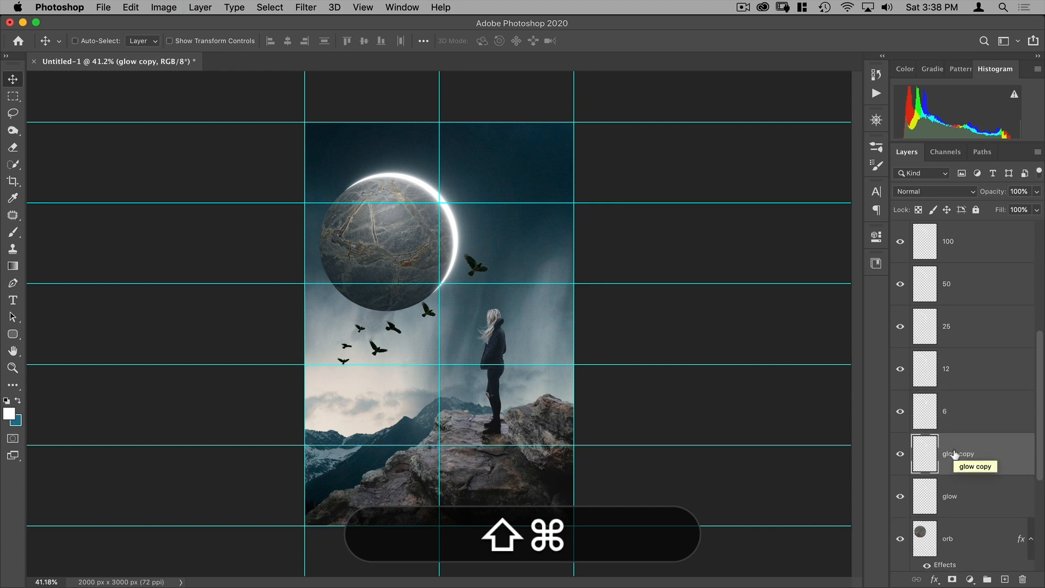
key("alt+shift+super+g")
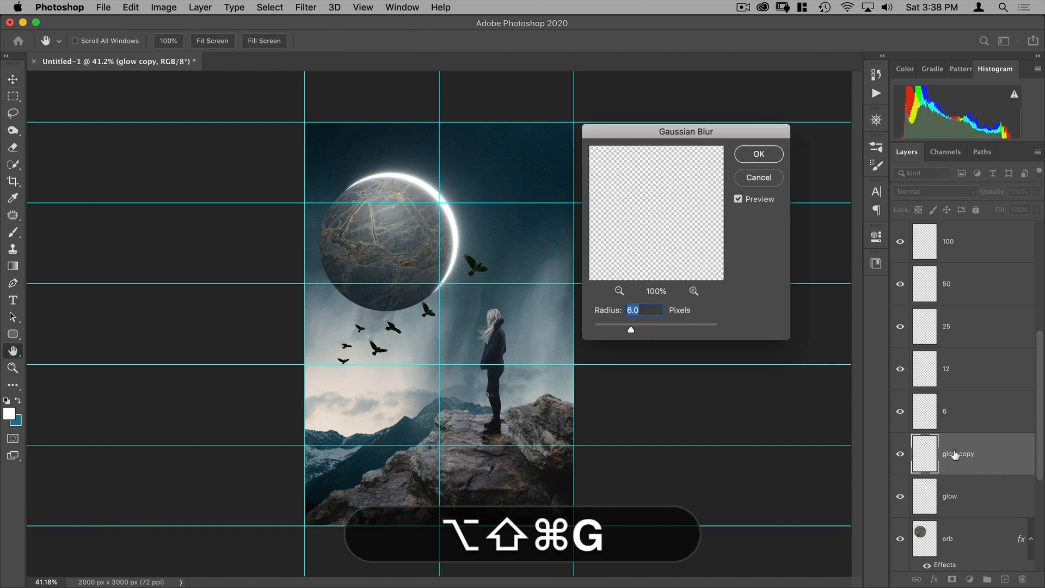
key("Return")
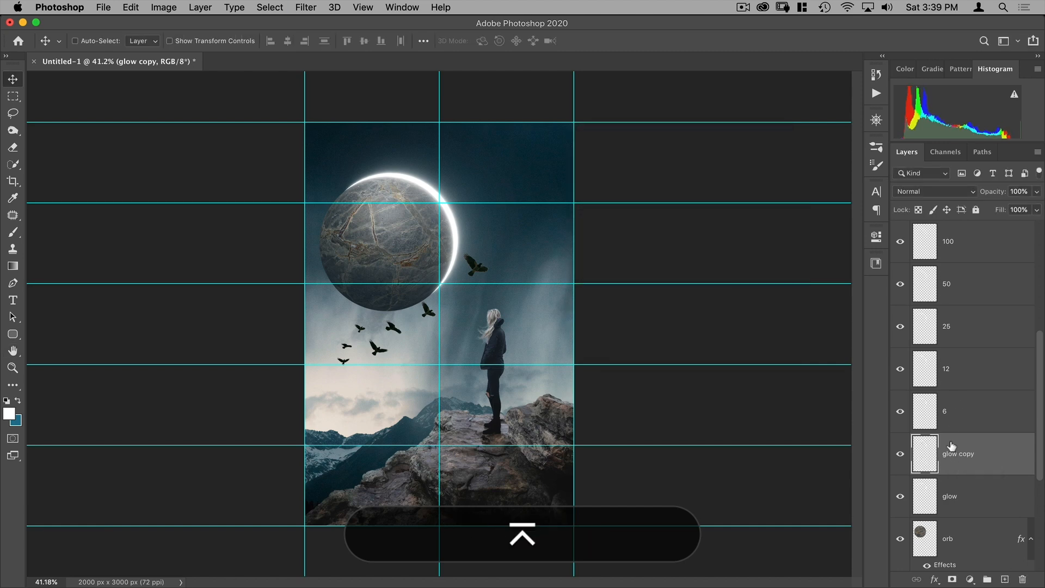
Rename the glow copy beneath the 6 layer as "3"
double_click(953, 456)
type("3")
key("Return")
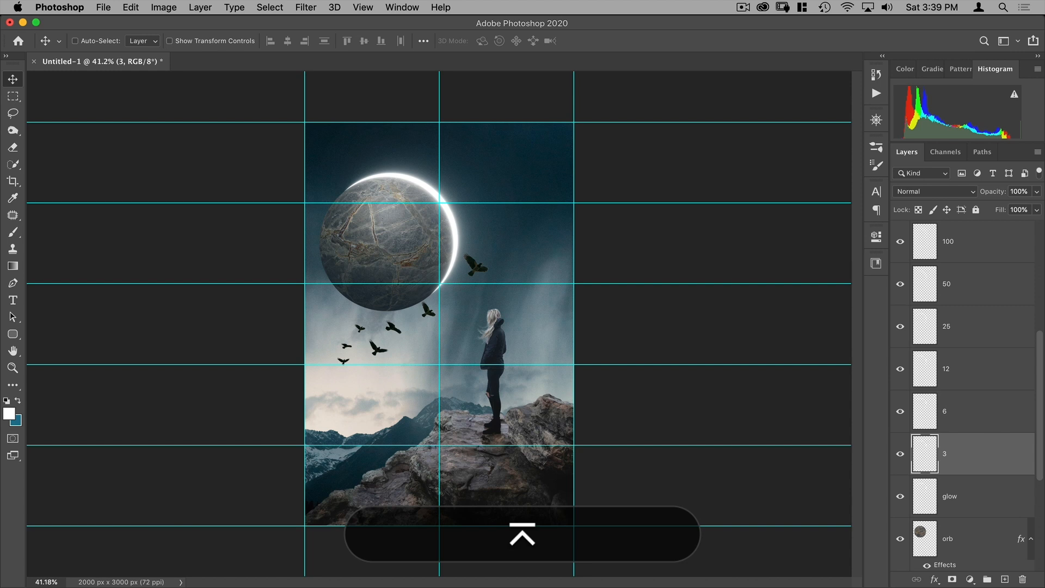
Merge the six glow layers from 400 down to 12 into one layer and name it "big glow"
left_click(962, 369)
scroll(958, 395, "up", 1)
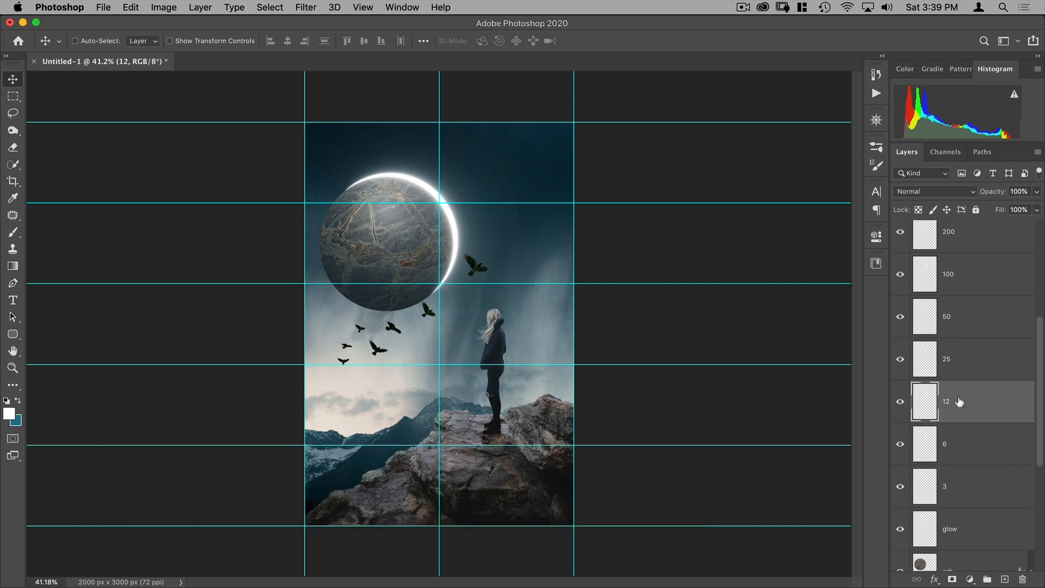
scroll(966, 371, "up", 2)
left_click(981, 255, "shift")
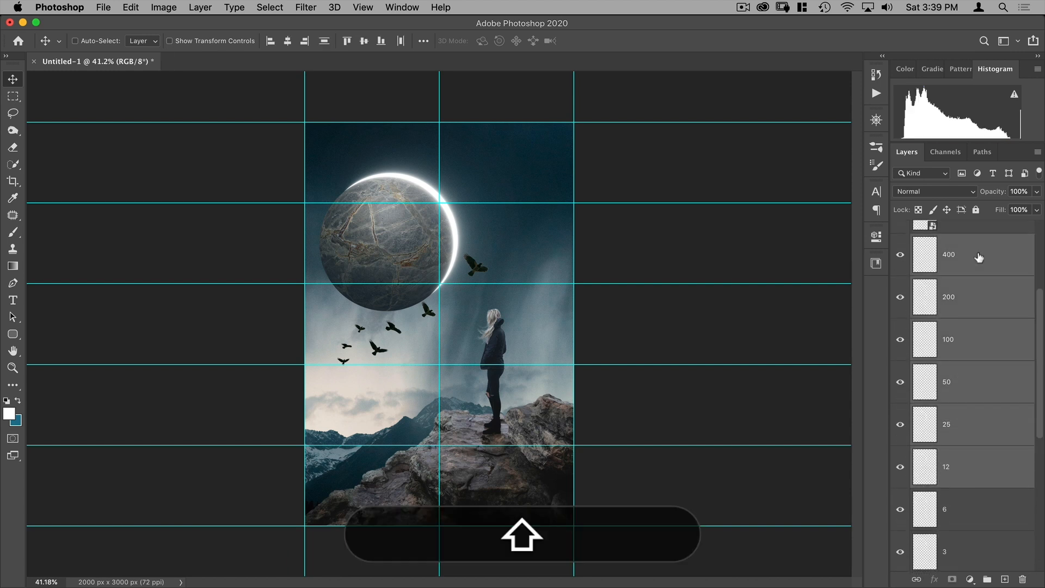
left_click(1038, 153)
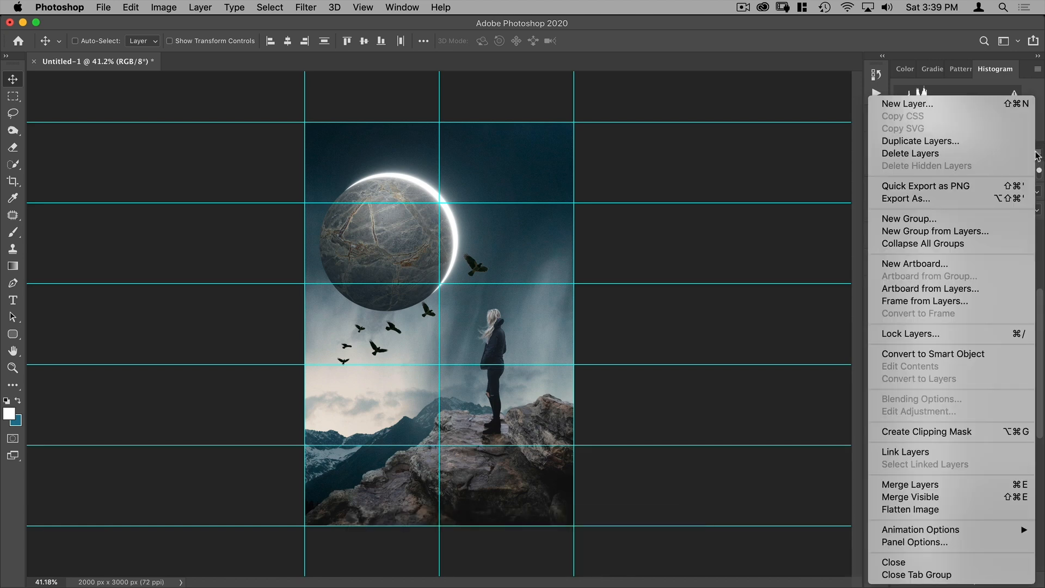
left_click(1018, 482)
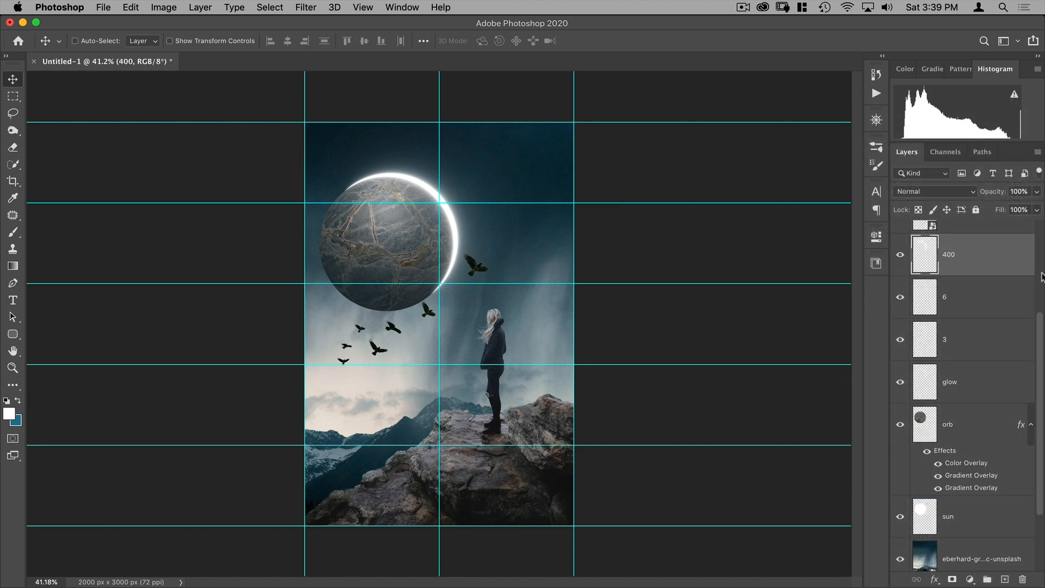
double_click(950, 254)
type("big glow")
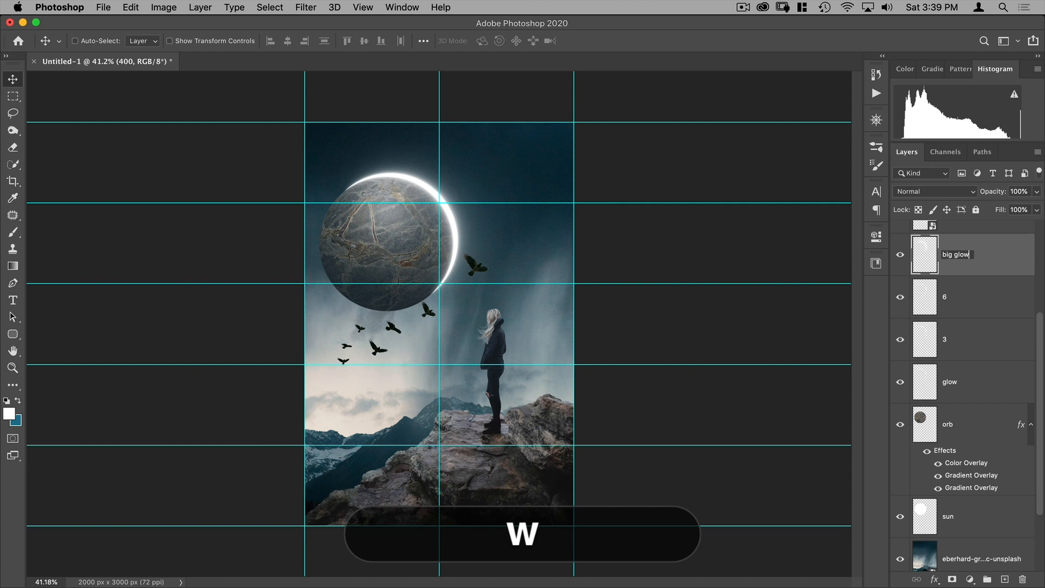
key("Return")
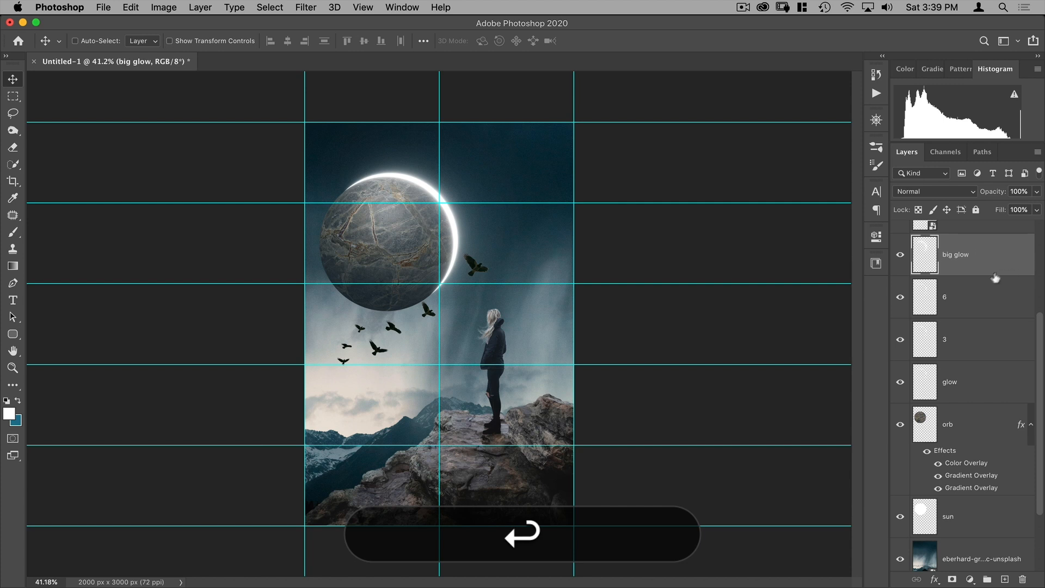
Merge the 6, 3 and original glow layers into a single layer and name it "small glow"
left_click(971, 294)
left_click(965, 344, "shift")
left_click(959, 381, "shift")
key("shift+super+e")
double_click(949, 300)
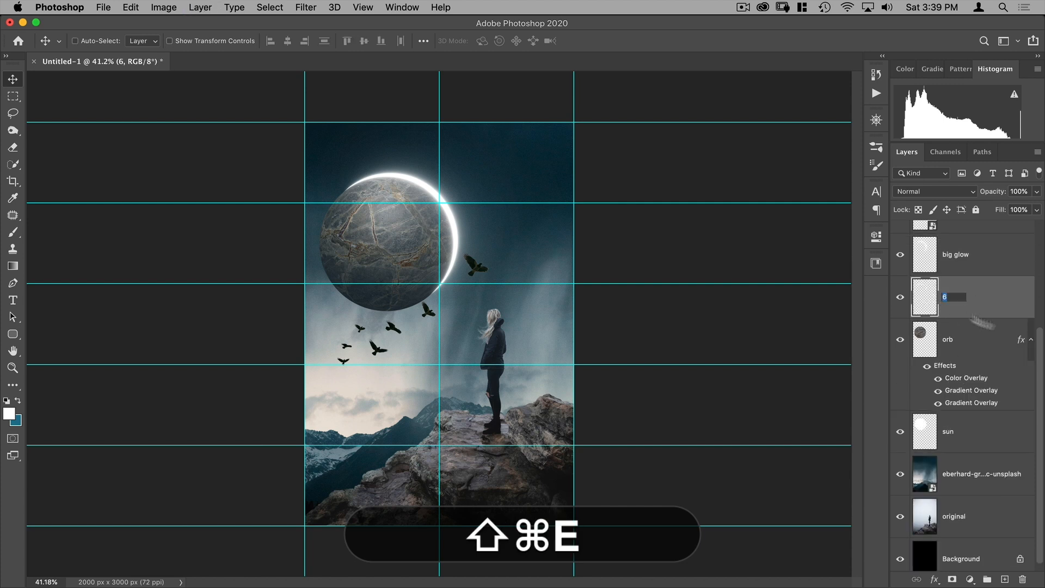
type("small glo")
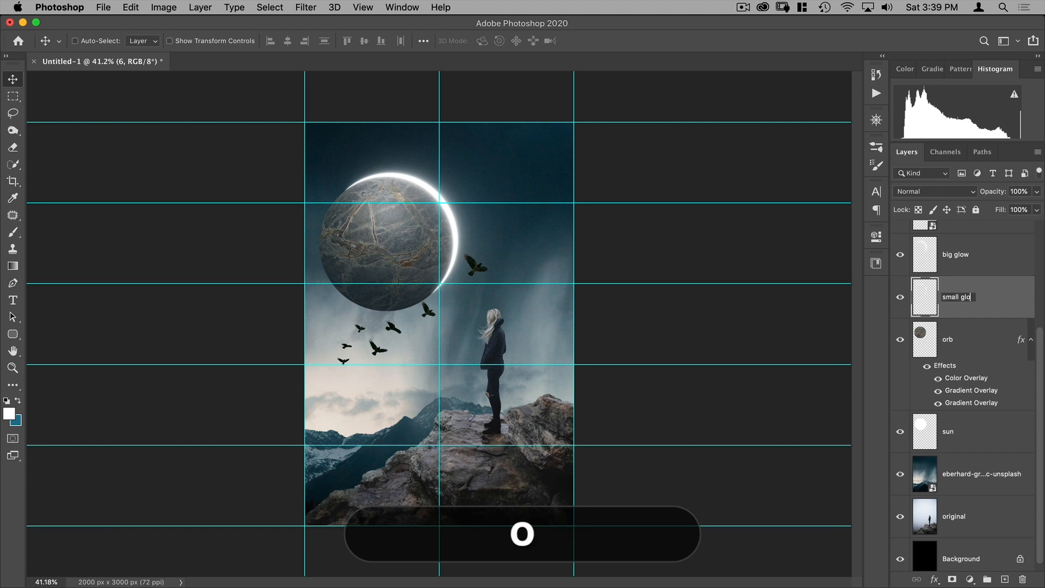
type("w")
key("Return")
Set the blending mode of the big glow layer to Screen
left_click(959, 256)
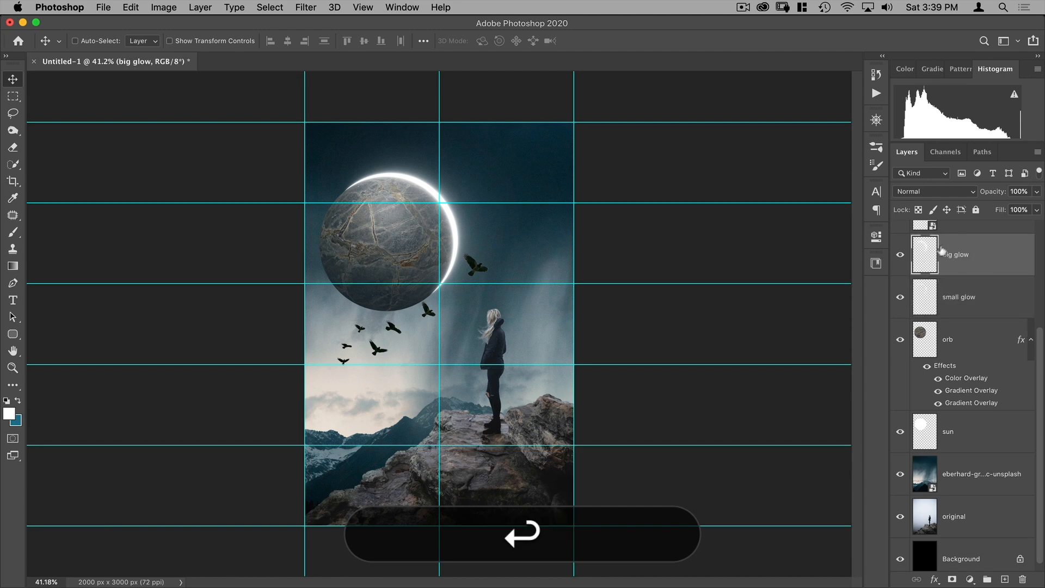
left_click(919, 189)
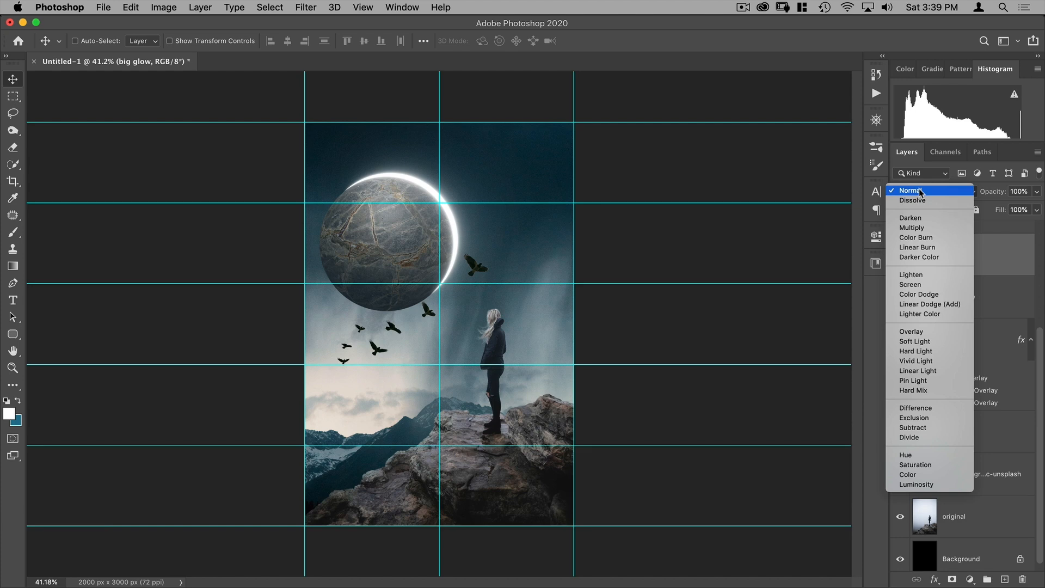
left_click(916, 285)
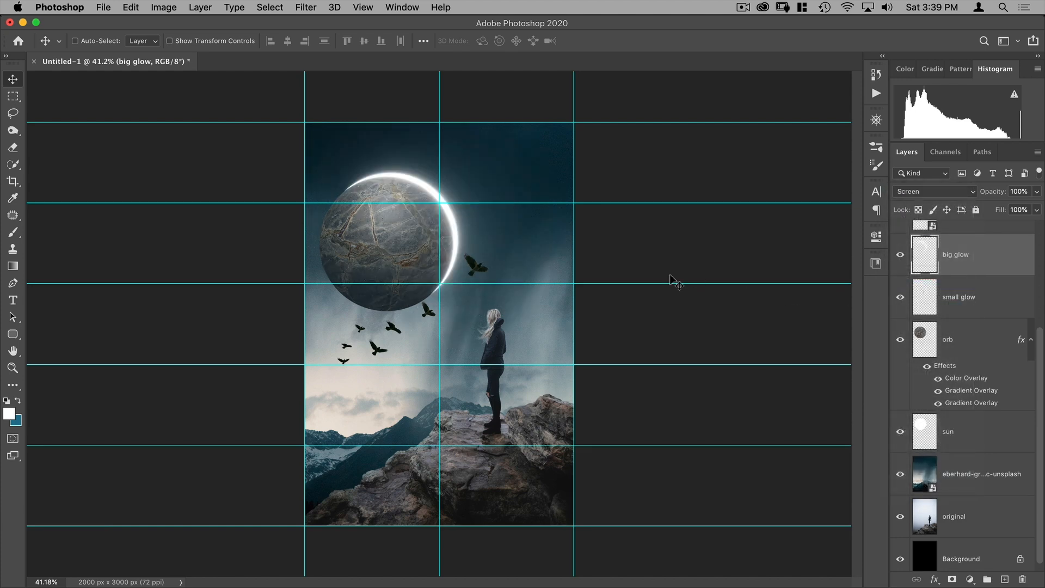
Colorize the big glow layer orange with Hue/Saturation, using saturation +100 and lightness -50
left_click(174, 8)
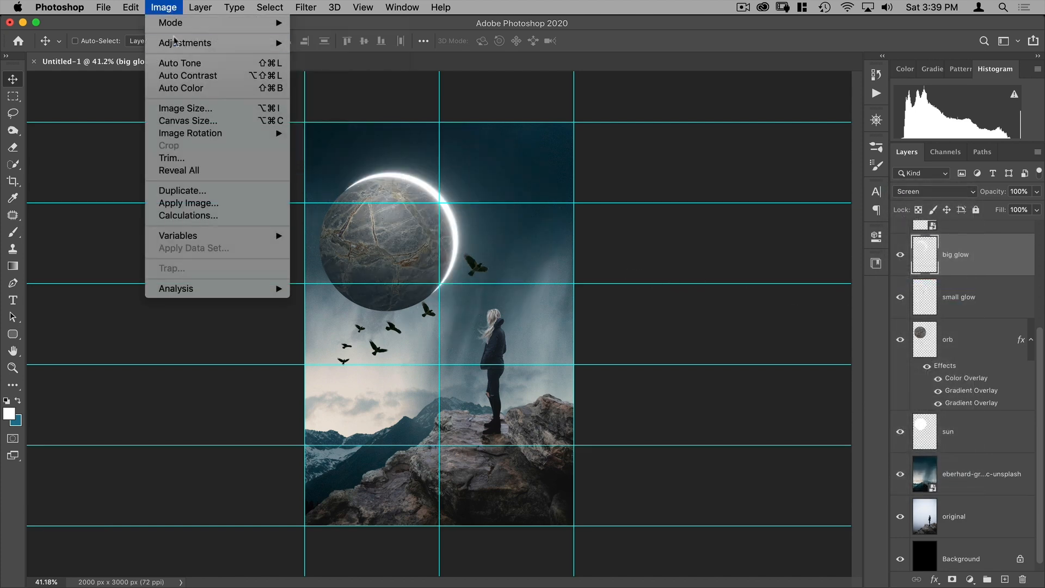
mouse_move(175, 42)
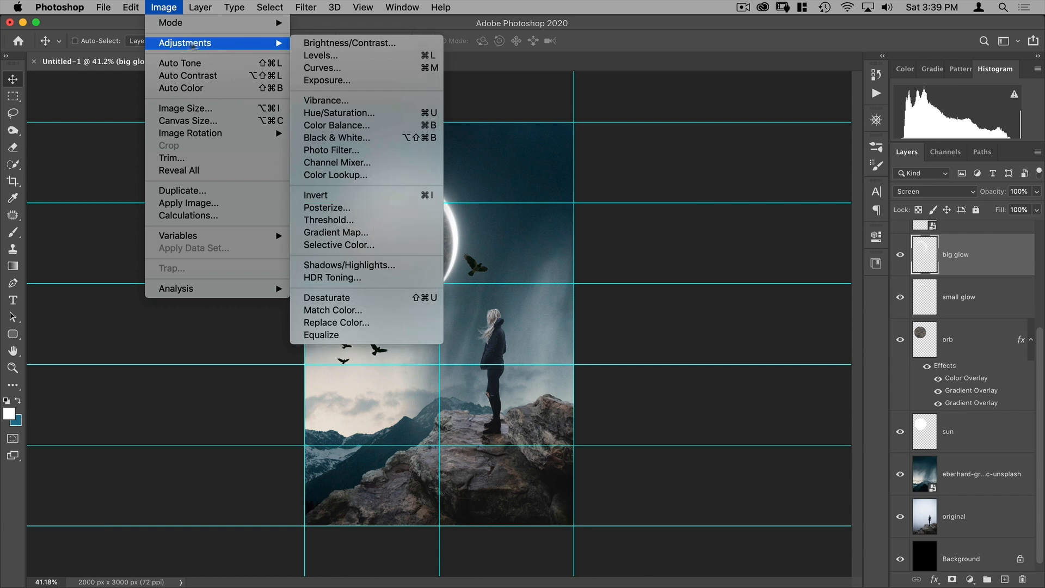
left_click(428, 117)
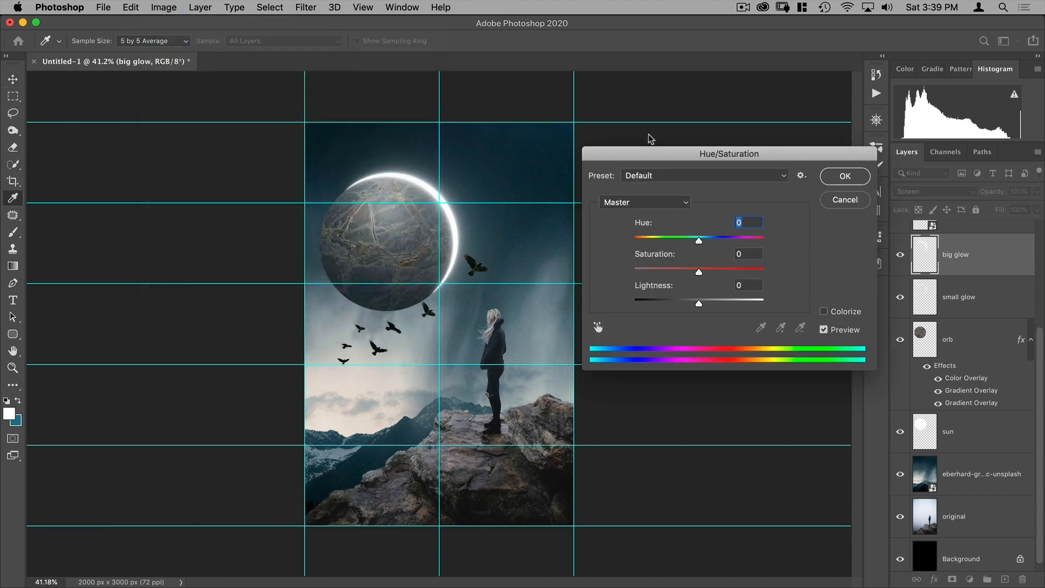
left_click(824, 312)
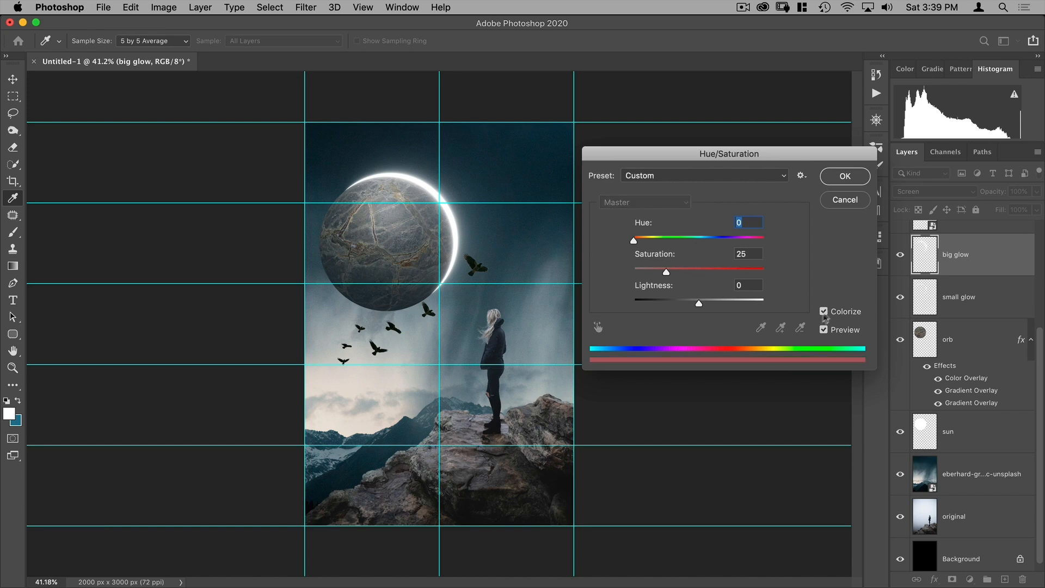
left_click_drag(687, 275, 778, 273)
key("Tab")
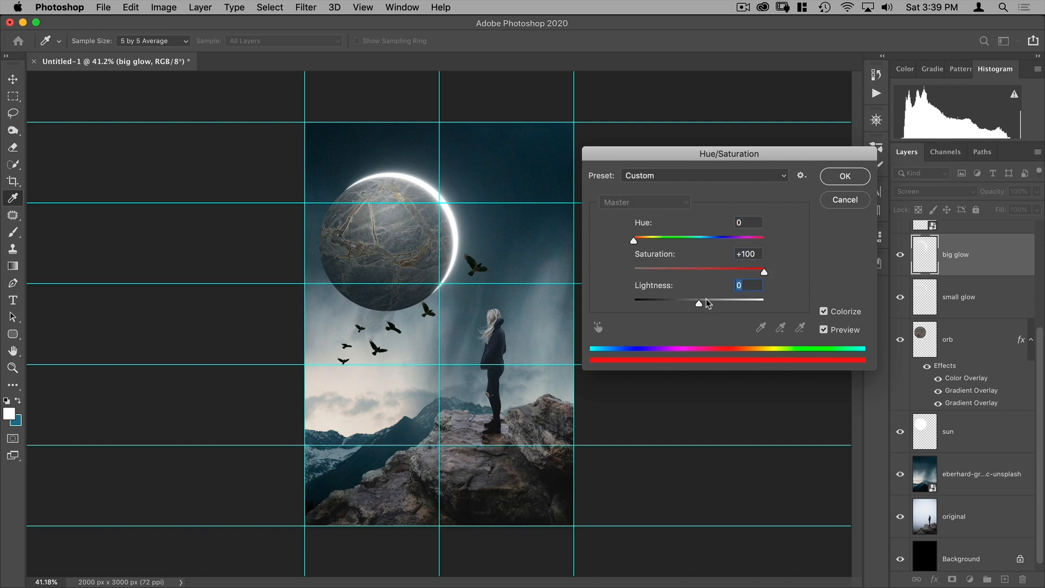
type("-50")
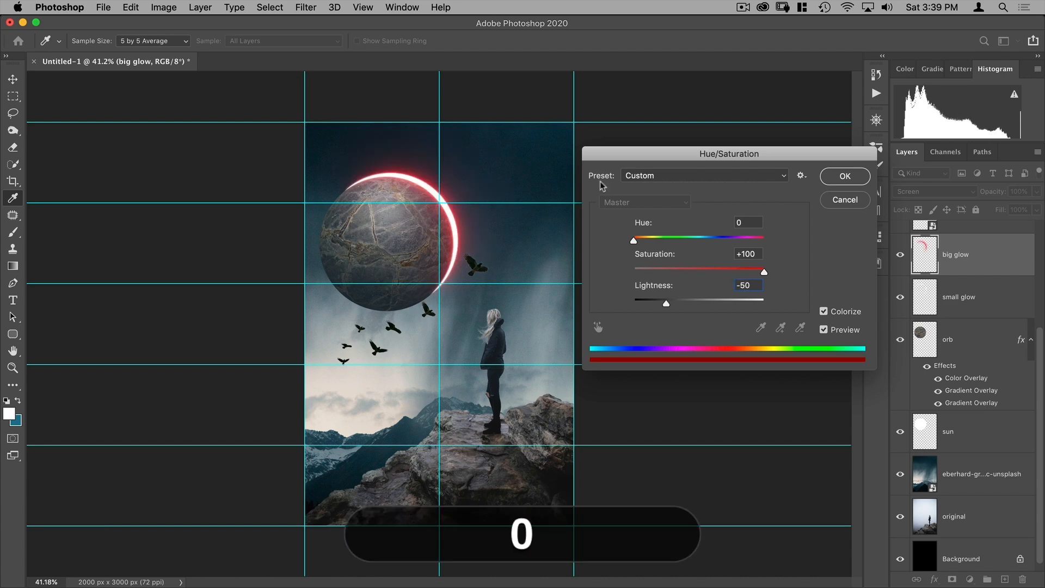
left_click_drag(633, 242, 647, 243)
left_click(844, 177)
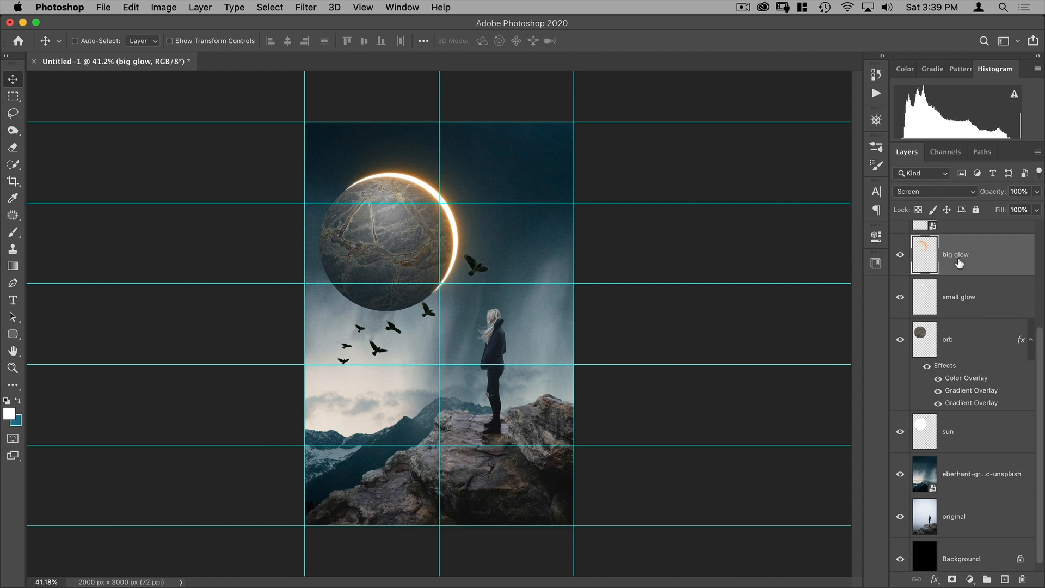
Duplicate the big glow layer and reduce the copy's opacity to 50%
key("super+j")
key("super")
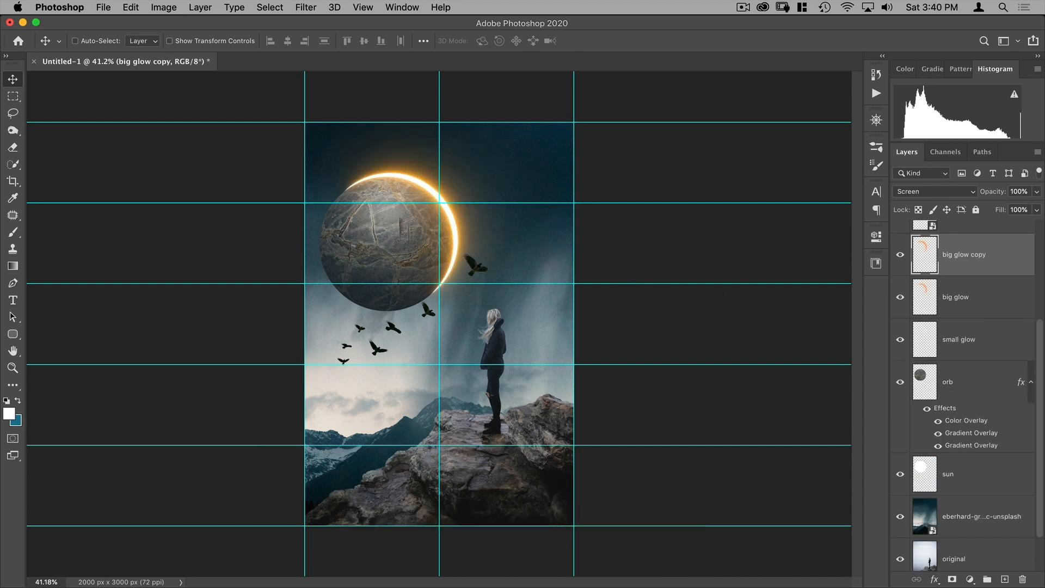
left_click_drag(994, 193, 965, 200)
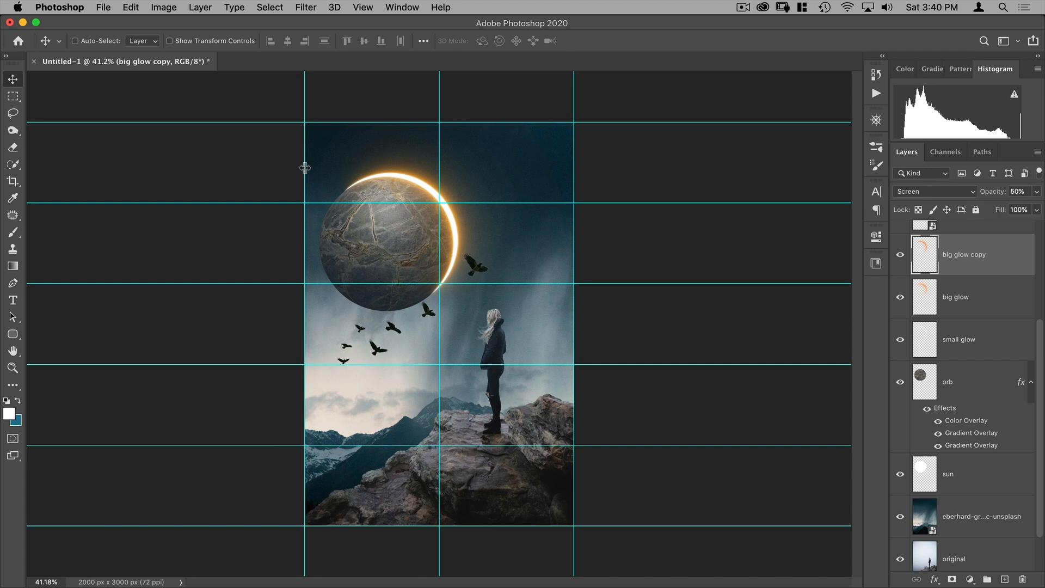
Place the image flare_19.jpg from the assets folder into the document above the glow layers
left_click(100, 8)
left_click(148, 257)
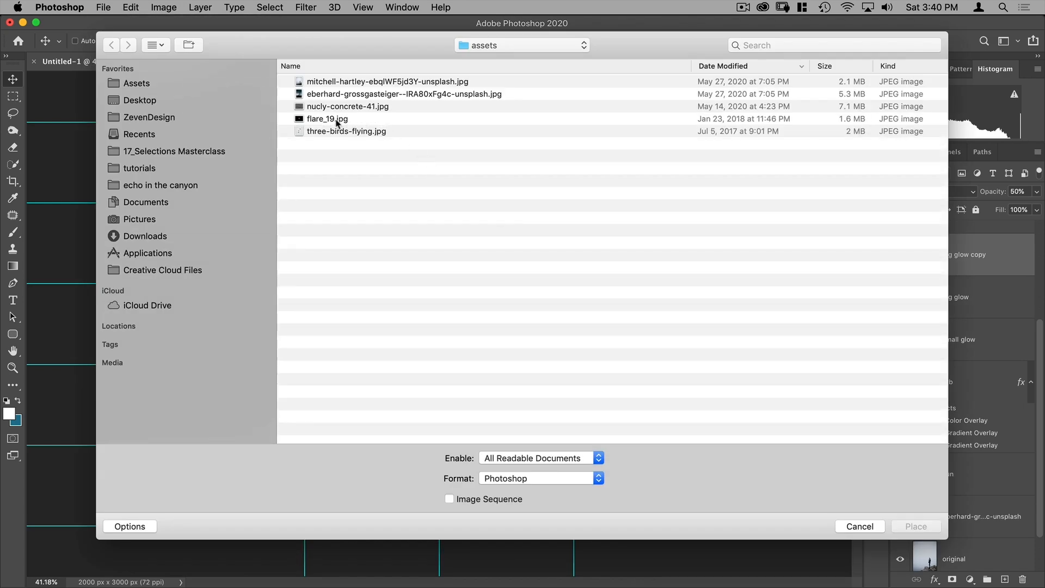
left_click(336, 121)
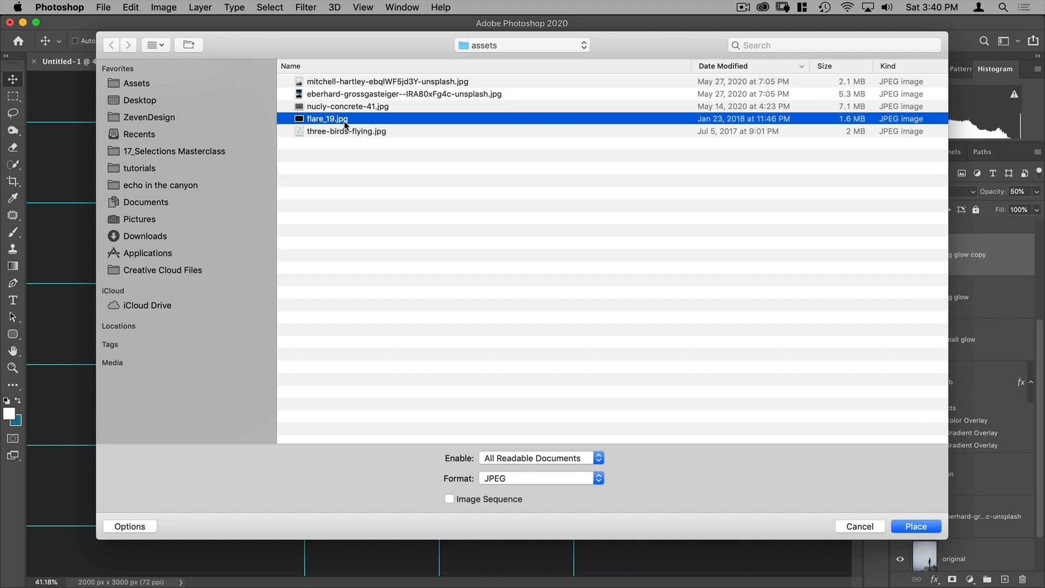
key("Return")
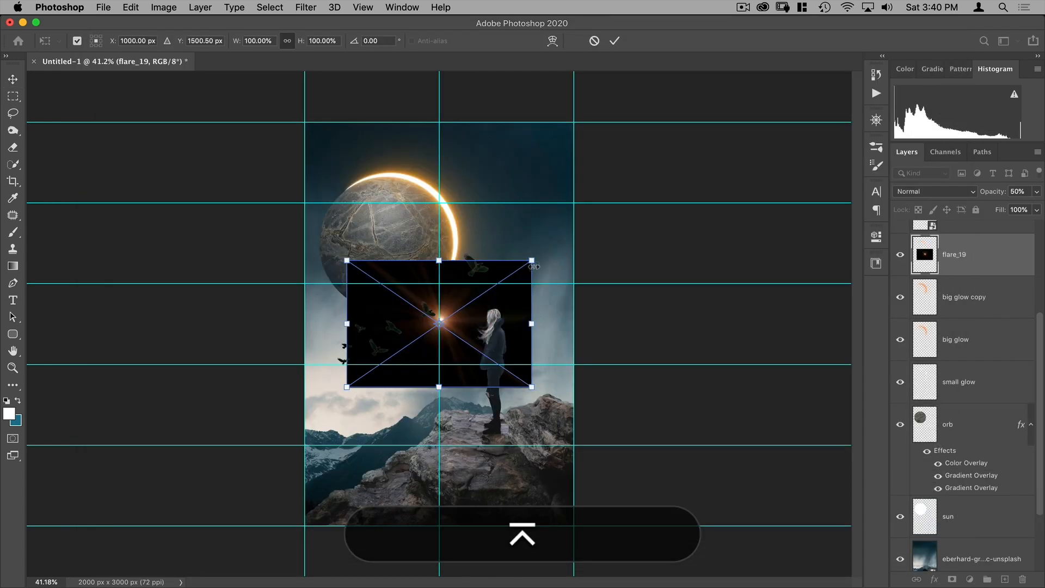
Enlarge the flare to about 294%, centre its bright spot on the orb's upper-right rim, and blend it in Screen mode
left_click_drag(534, 268, 706, 117)
left_click_drag(526, 391, 520, 282)
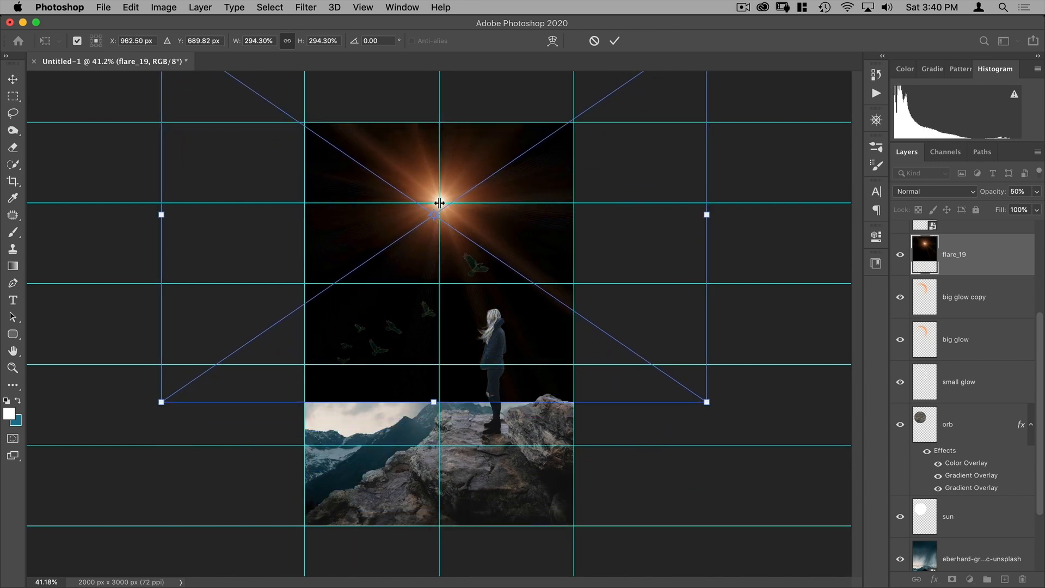
left_click(614, 41)
left_click(920, 192)
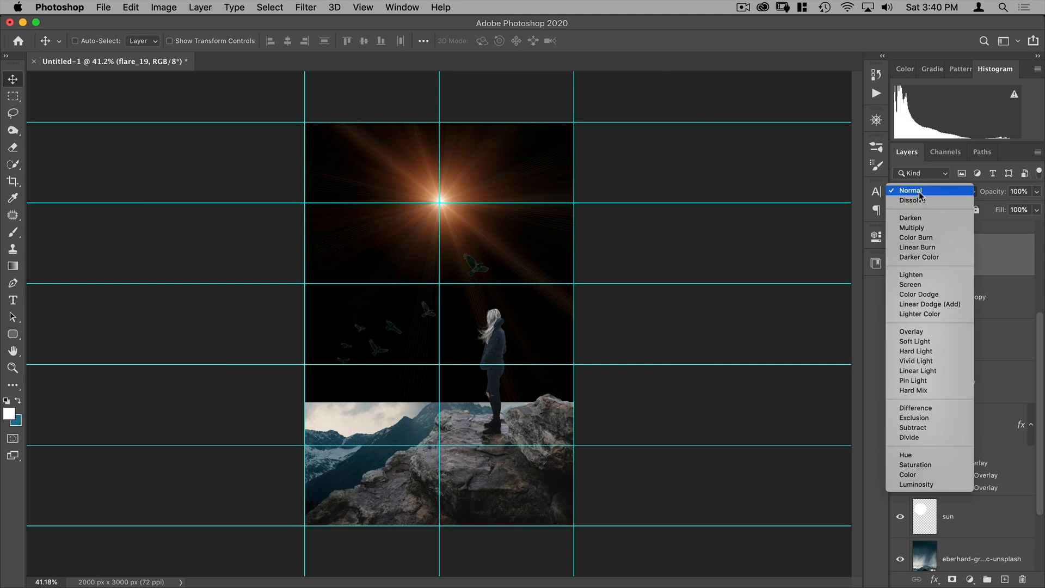
left_click(910, 284)
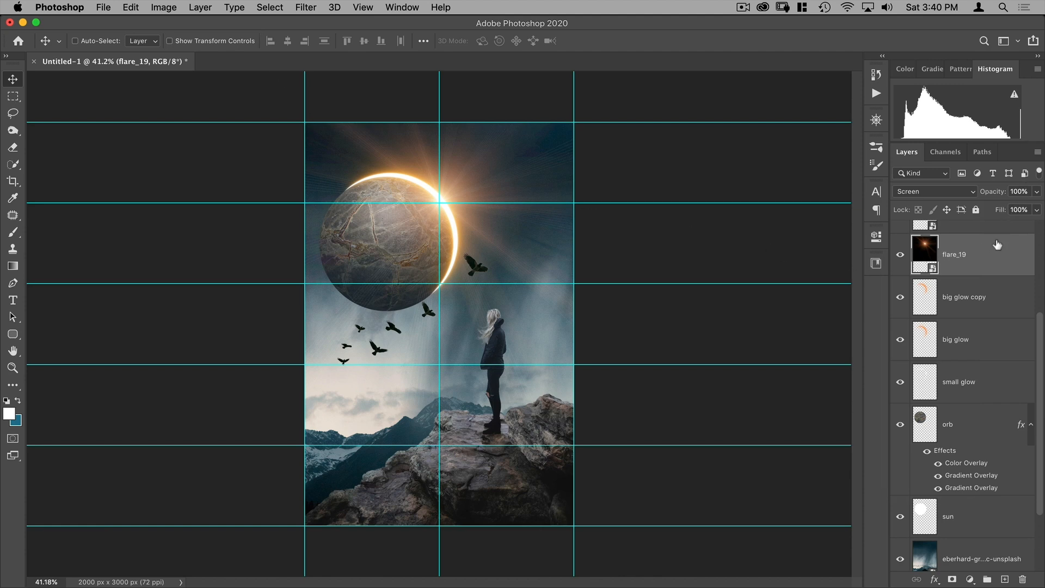
Rasterize the flare_19 layer and apply a Gaussian Blur with a 5-pixel radius
right_click(970, 267)
left_click(890, 244)
left_click(270, 7)
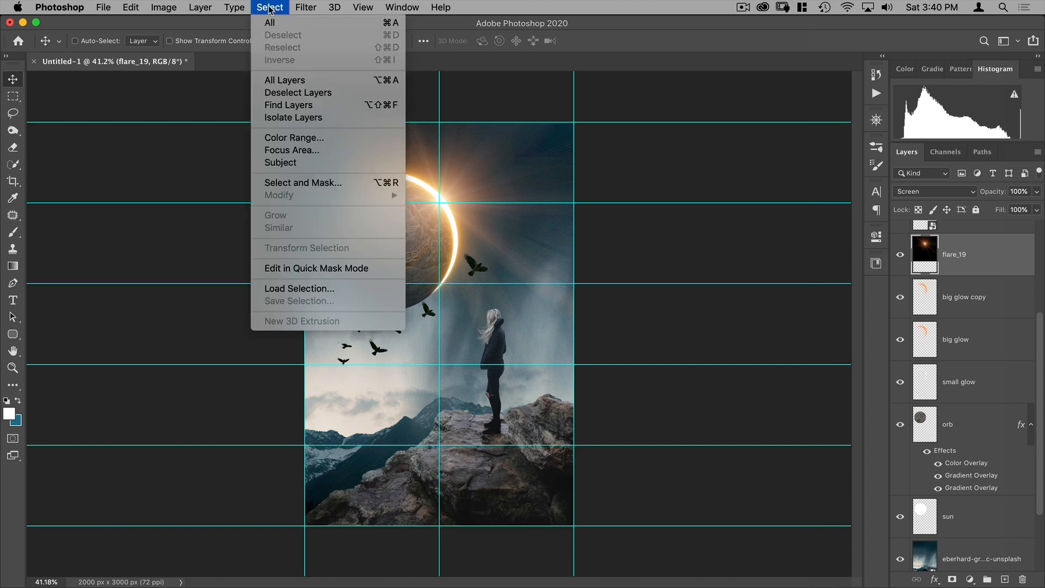
left_click(305, 5)
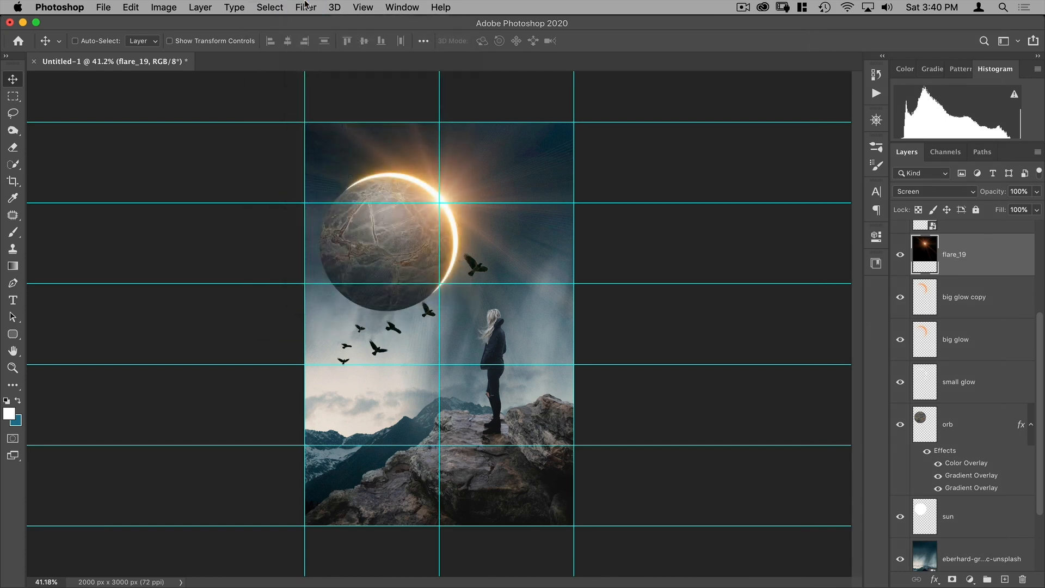
key("shift")
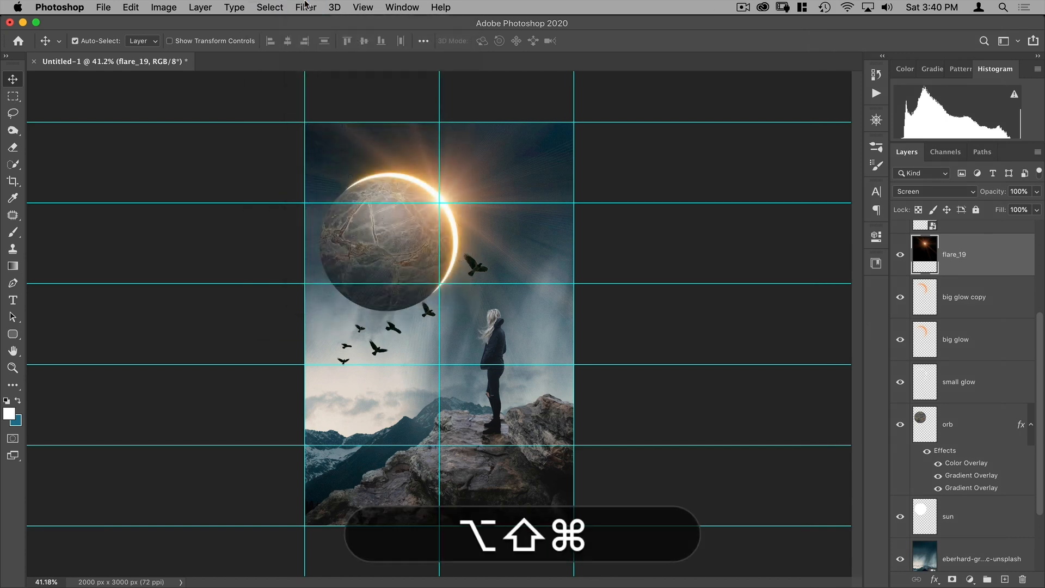
key("alt+shift+super+g")
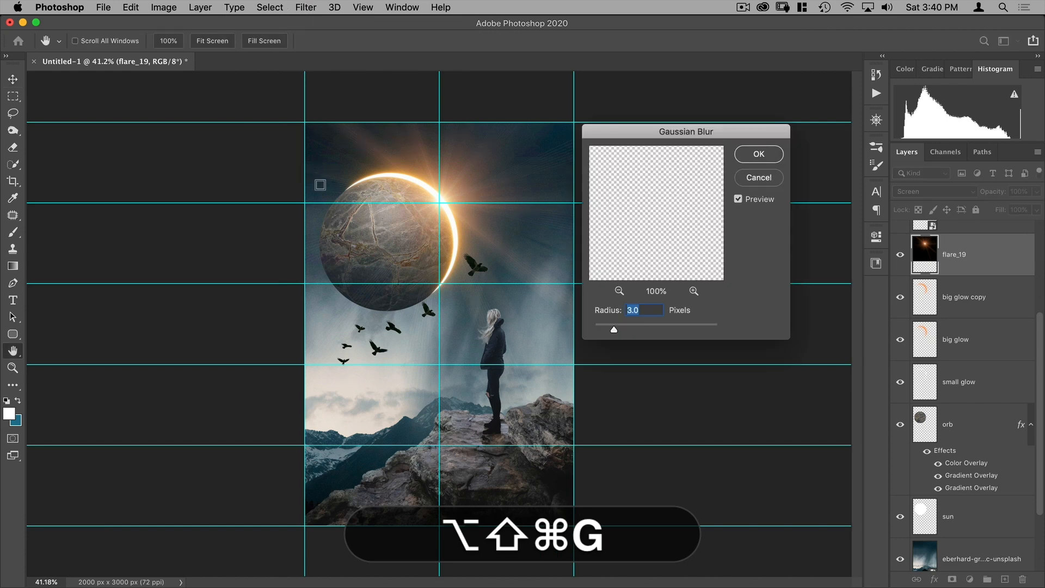
left_click(321, 185)
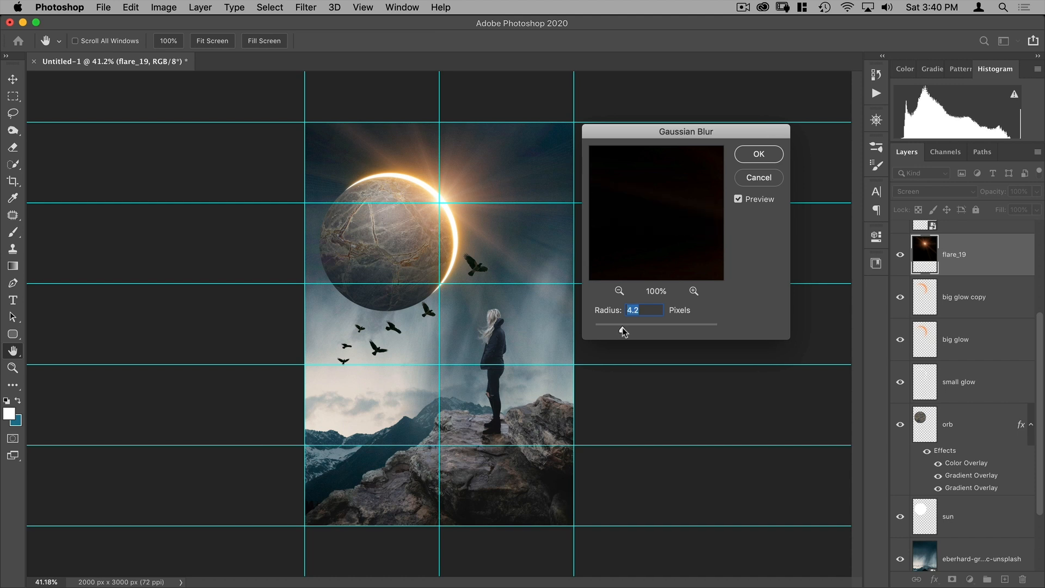
left_click_drag(624, 331, 627, 330)
type("5")
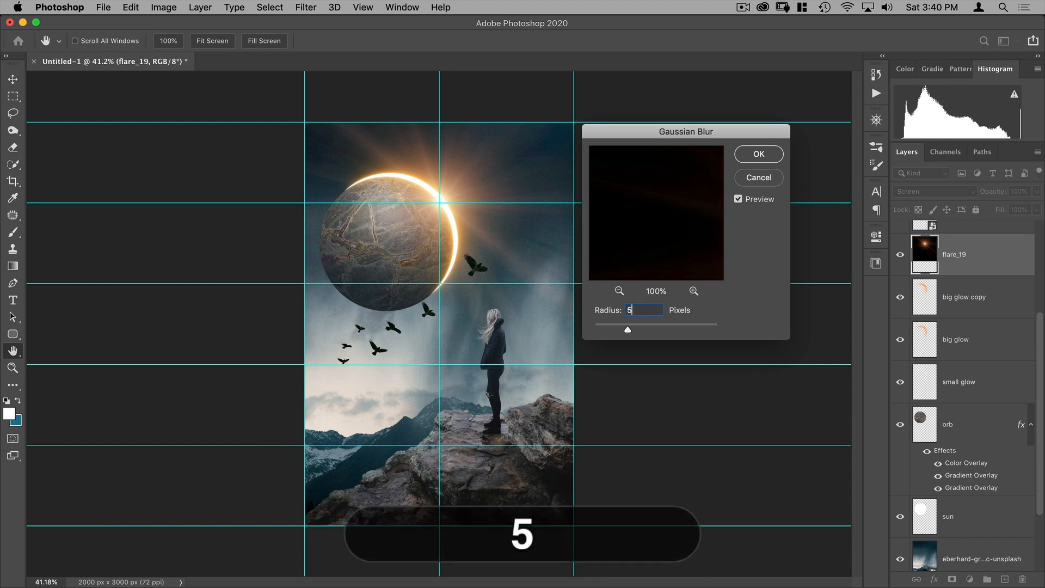
left_click(764, 154)
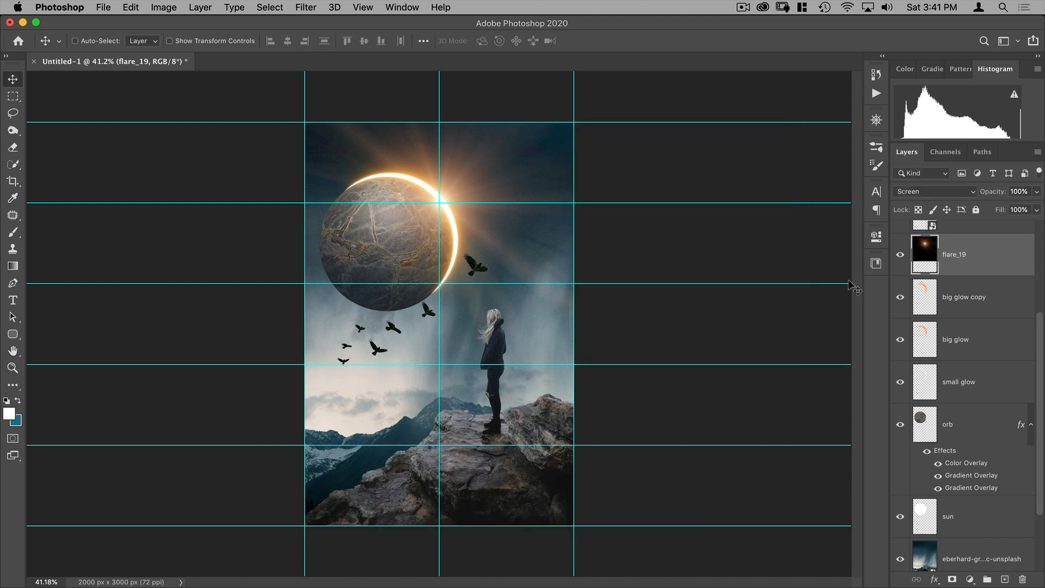
Add a layer mask to flare_19 and set the Gradient tool to a linear black-to-transparent gradient
left_click(952, 579)
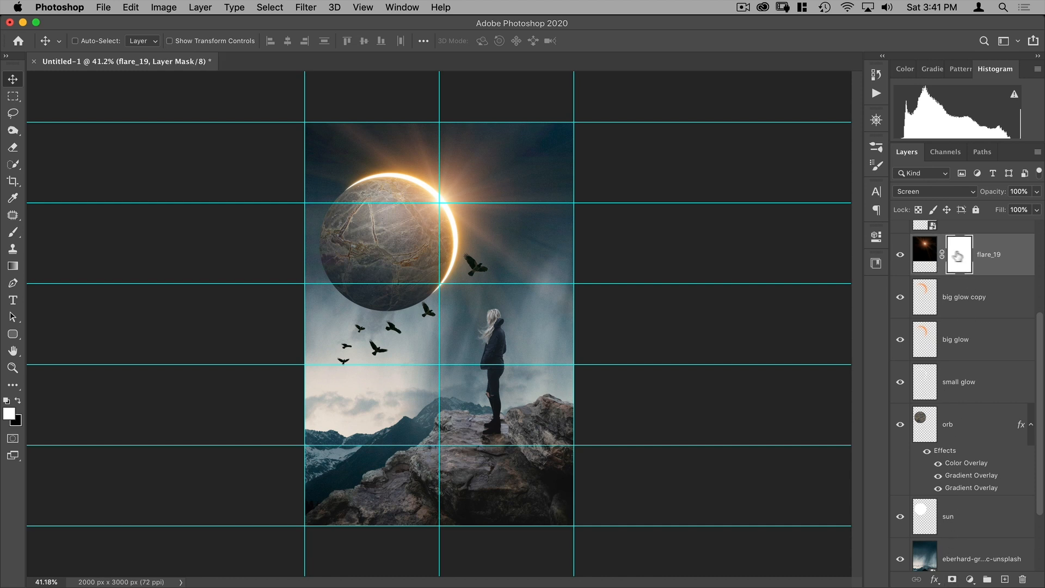
left_click(13, 266)
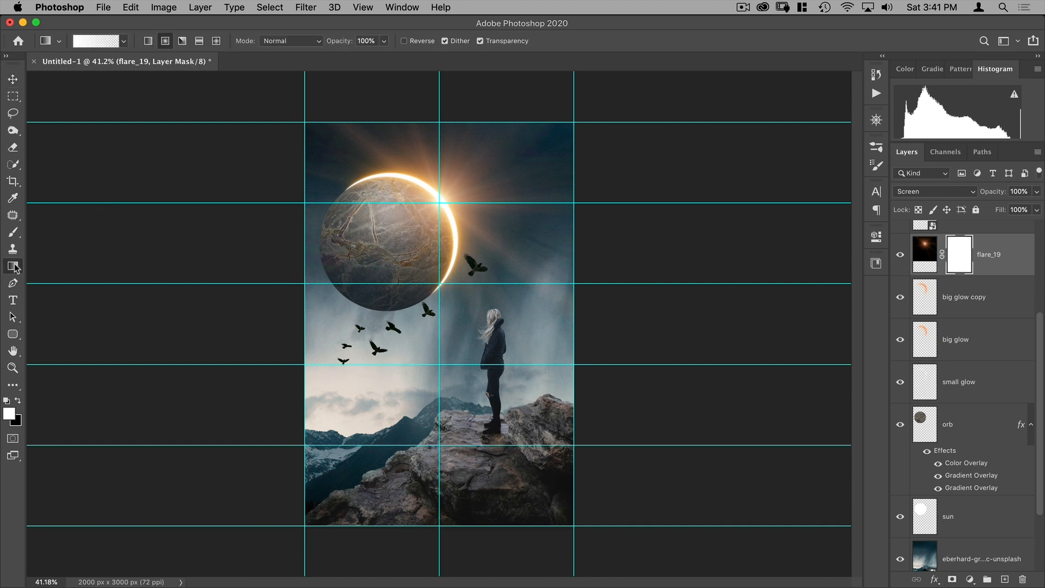
left_click(18, 401)
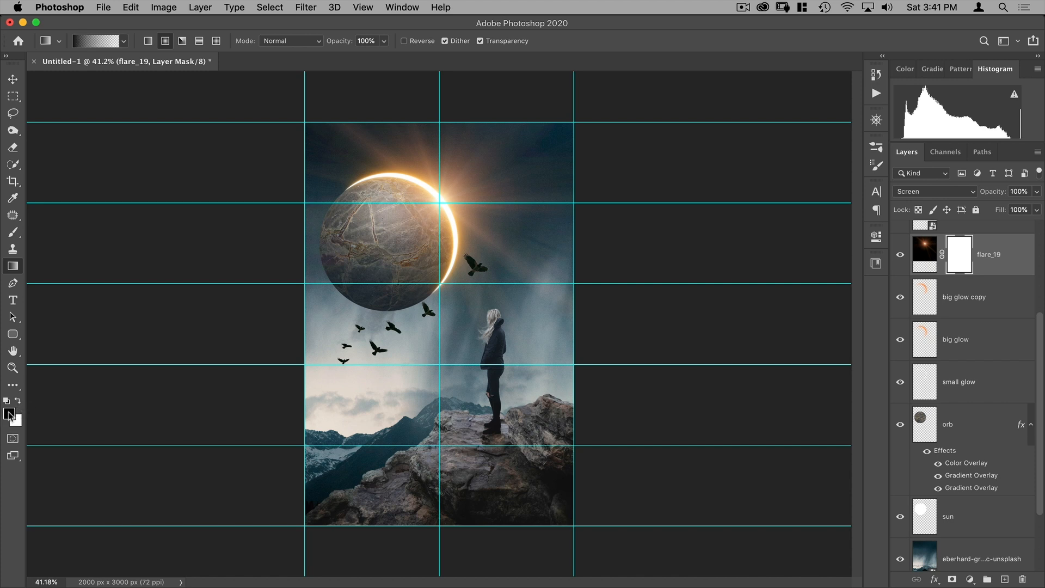
left_click(147, 41)
left_click(124, 41)
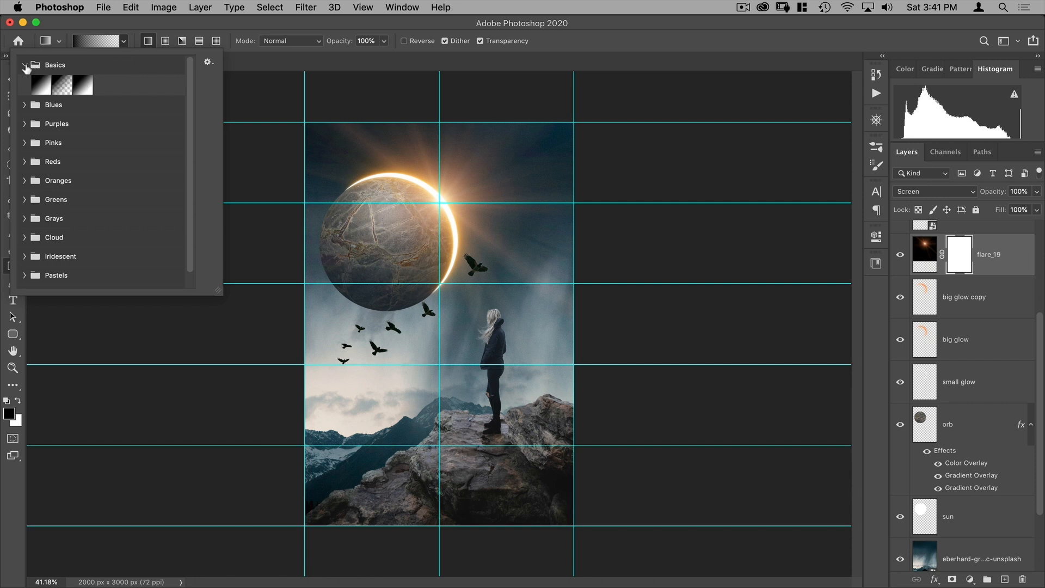
left_click(123, 39)
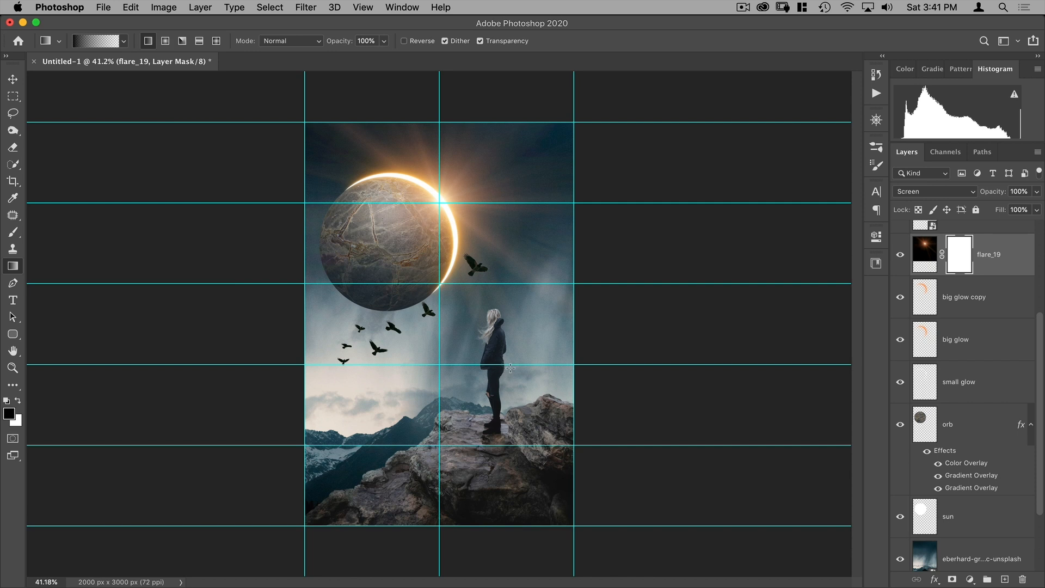
Fade the flare's lower, right, upper and upper-right edges with black-to-transparent gradients on its layer mask
key("shift")
left_click_drag(510, 328, 519, 269)
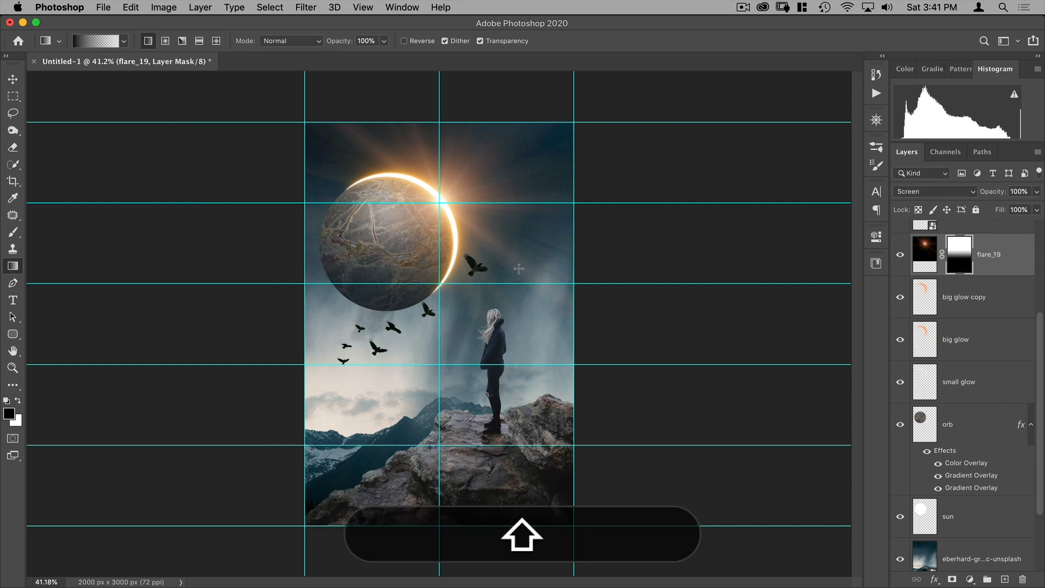
left_click_drag(620, 234, 496, 236)
left_click_drag(402, 92, 393, 169)
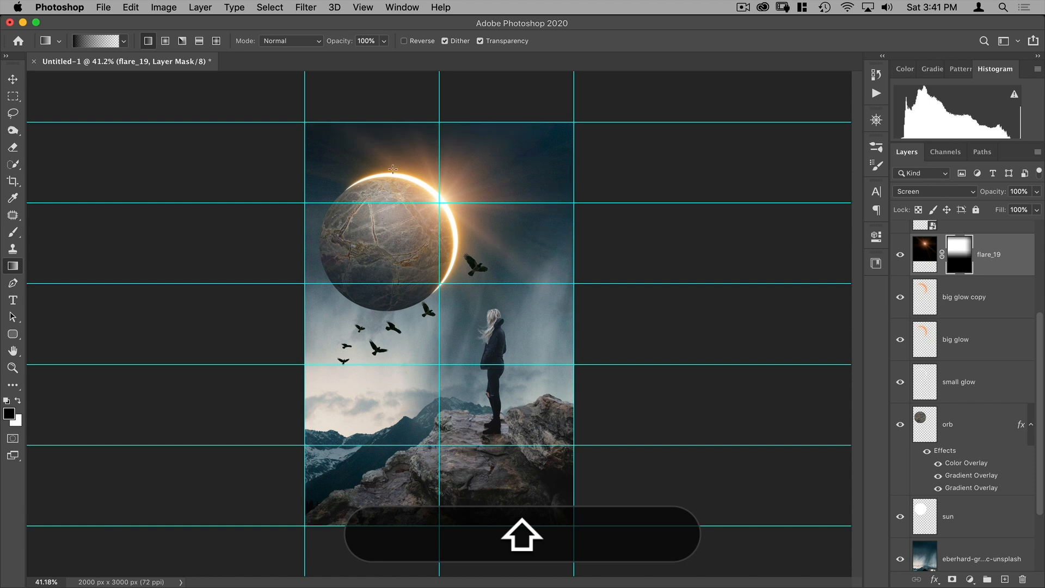
left_click_drag(544, 73, 454, 167)
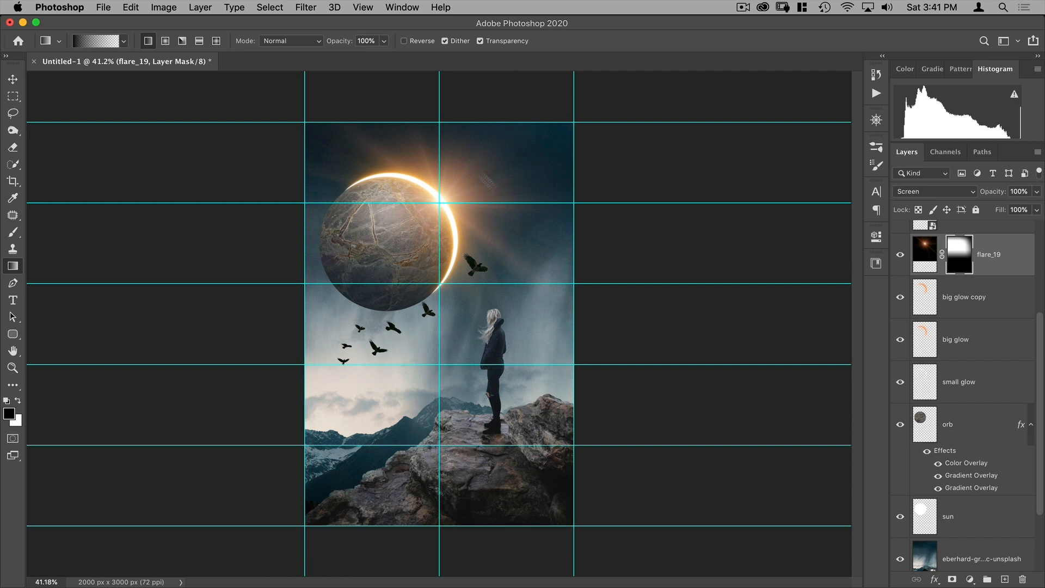
key("v")
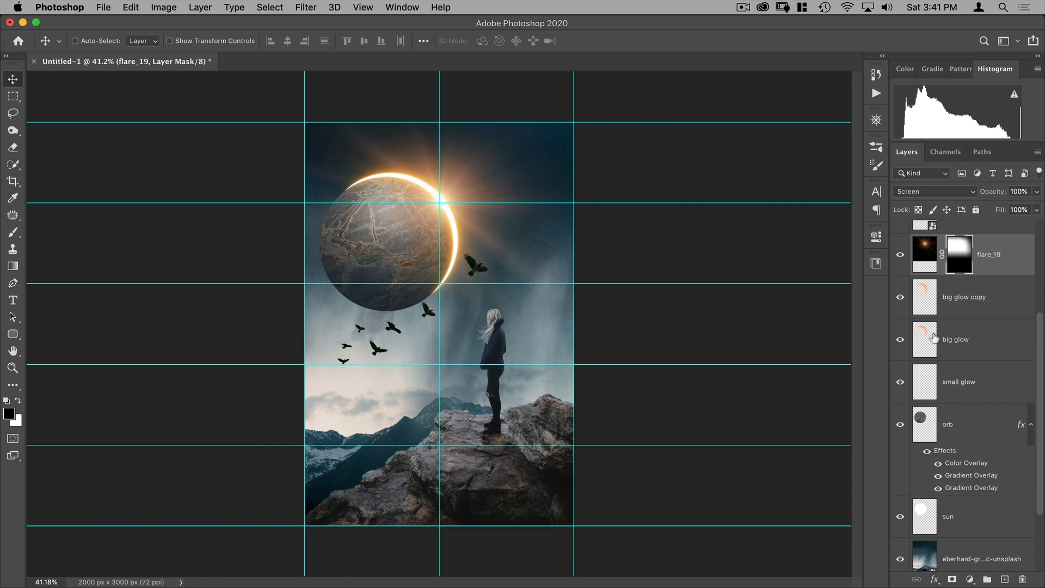
scroll(935, 337, "down", 3)
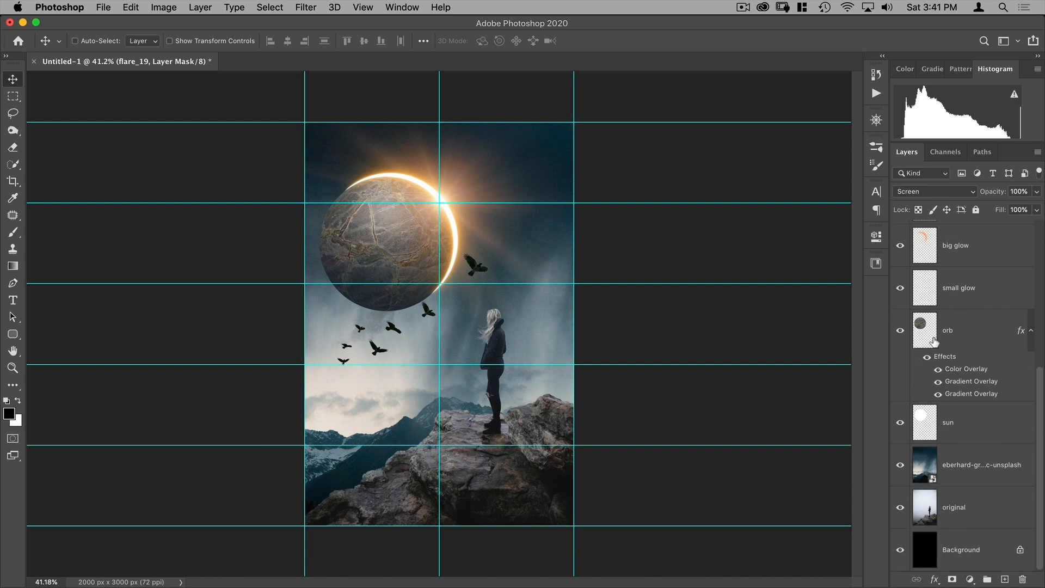
Duplicate the woman layer and rename the copy highlights
scroll(936, 341, "up", 8)
left_click(944, 246)
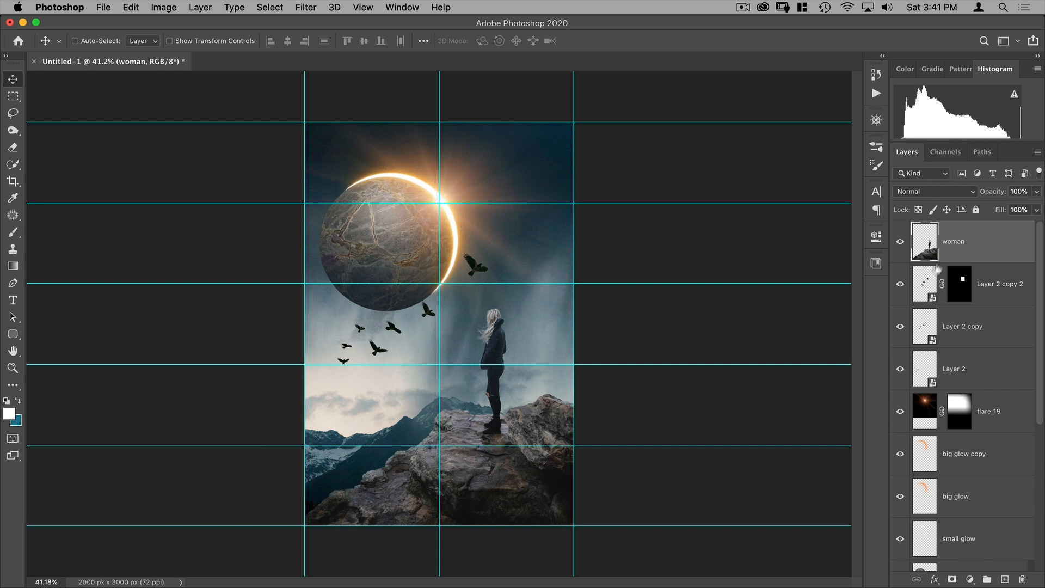
left_click_drag(925, 242, 1005, 579)
double_click(960, 243)
type("light")
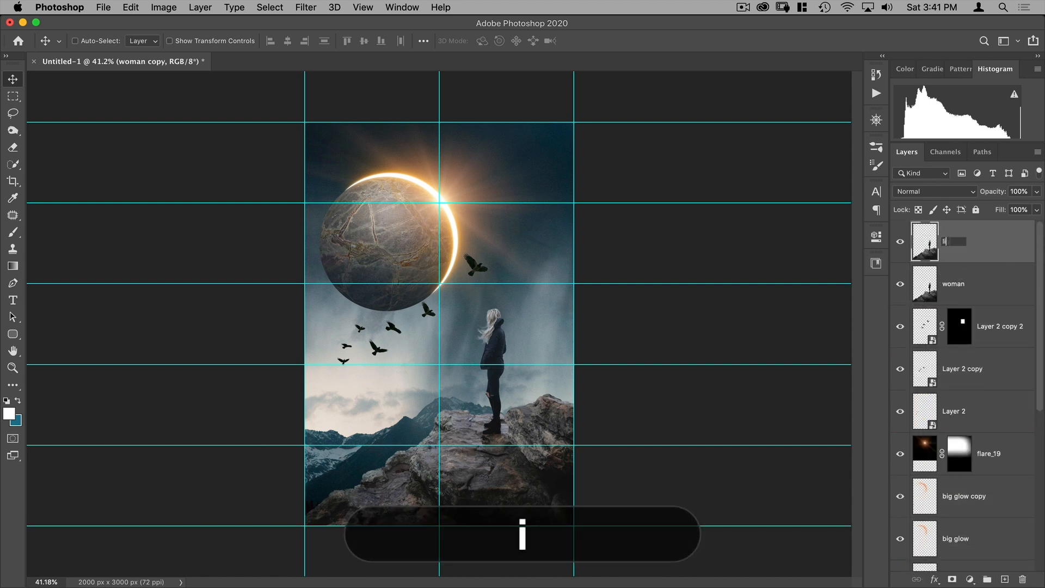
key("BackSpace")
key("BackSpace")
key("BackSpace")
key("BackSpace")
key("BackSpace")
type("br")
key("BackSpace")
key("BackSpace")
type("highlights")
key("Return")
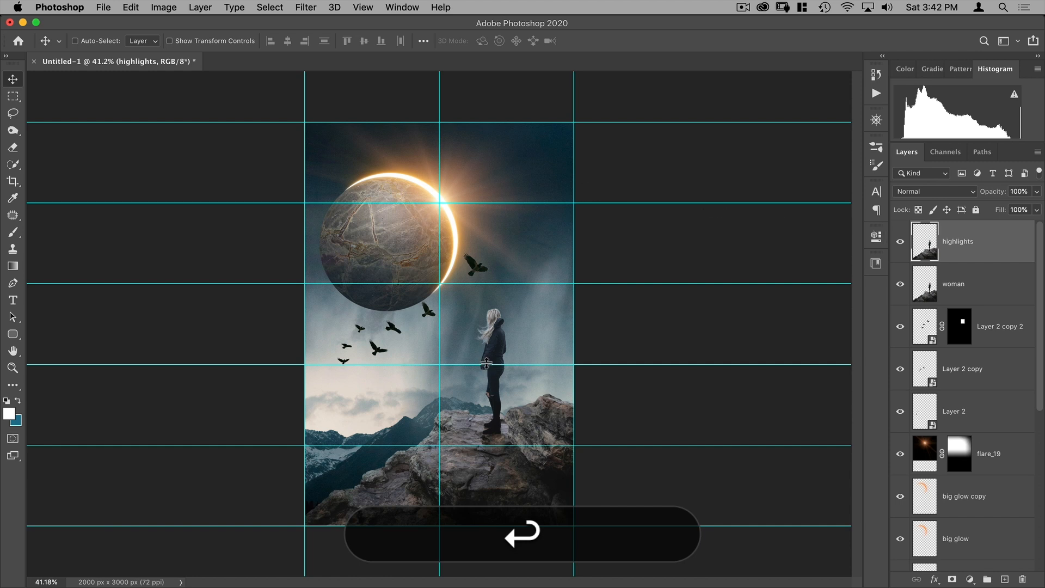
Hide the guides and fit the whole image in the window
key("super+semicolon")
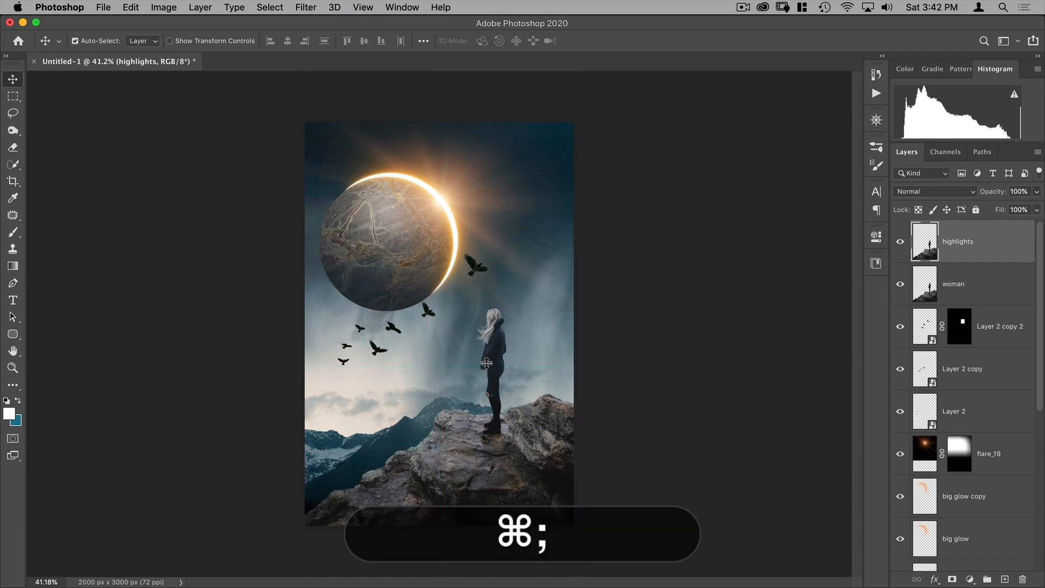
key("super+0")
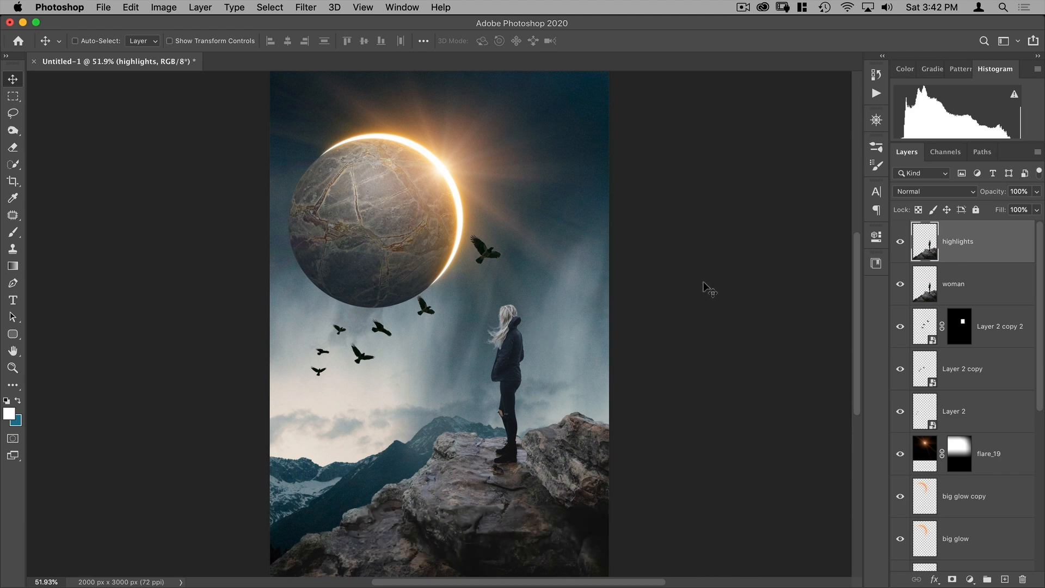
key("super")
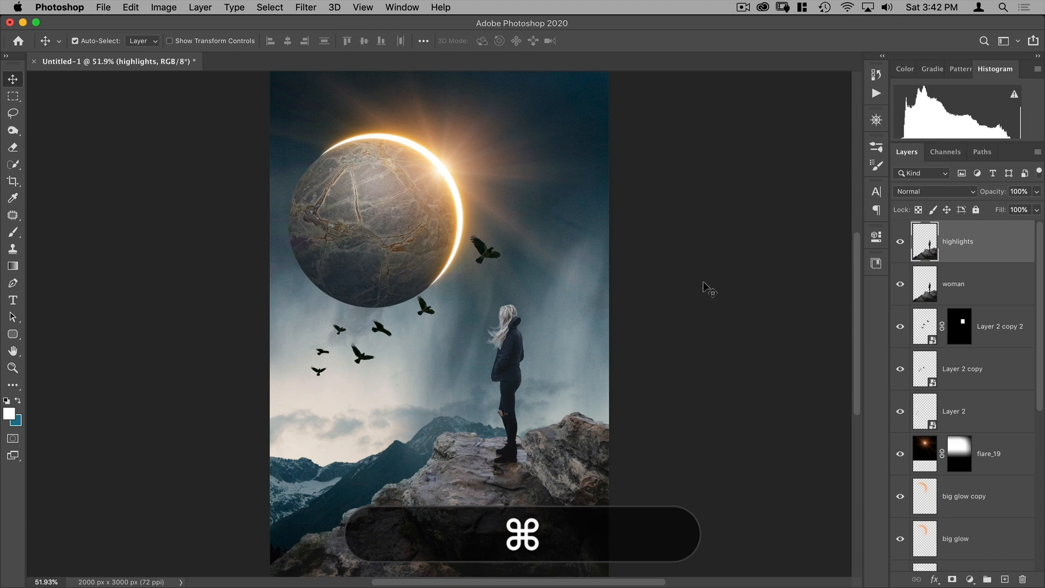
Apply a contrast S-curve to the highlights layer in Curves, with RGB points at 53 to 55 and 154 to 191
key("super+m")
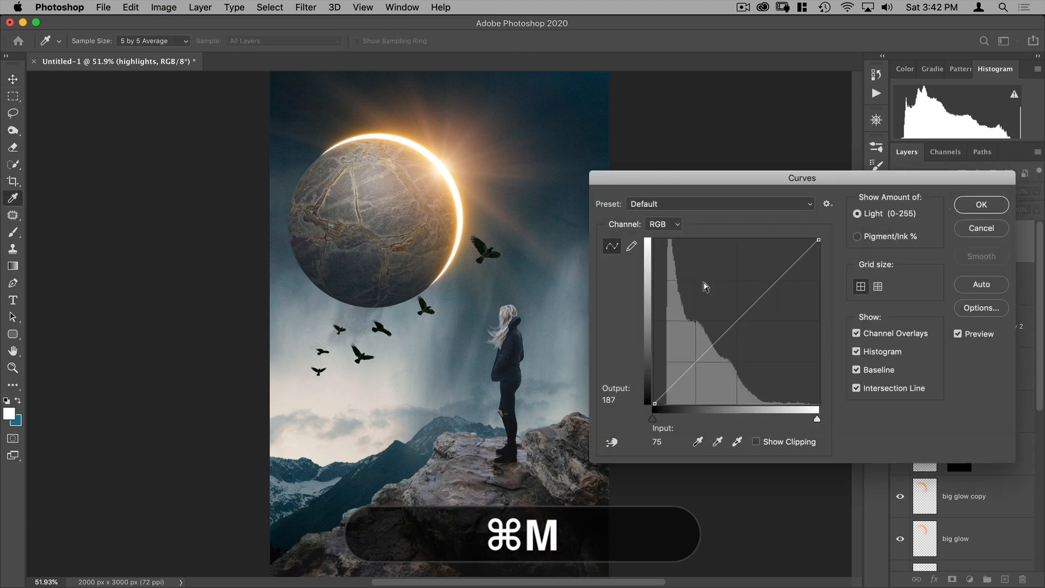
left_click_drag(753, 304, 753, 276)
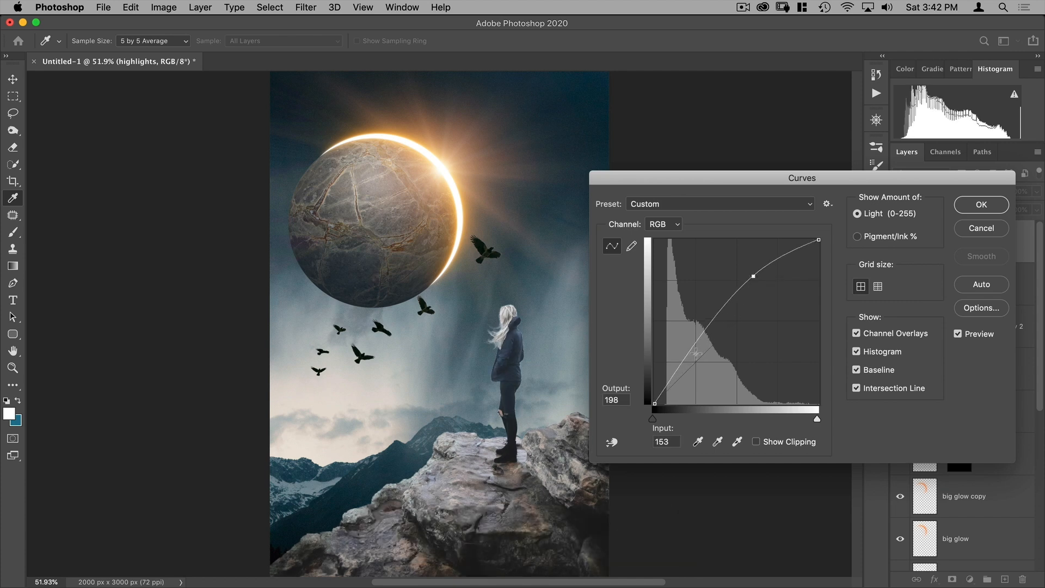
left_click_drag(684, 357, 688, 369)
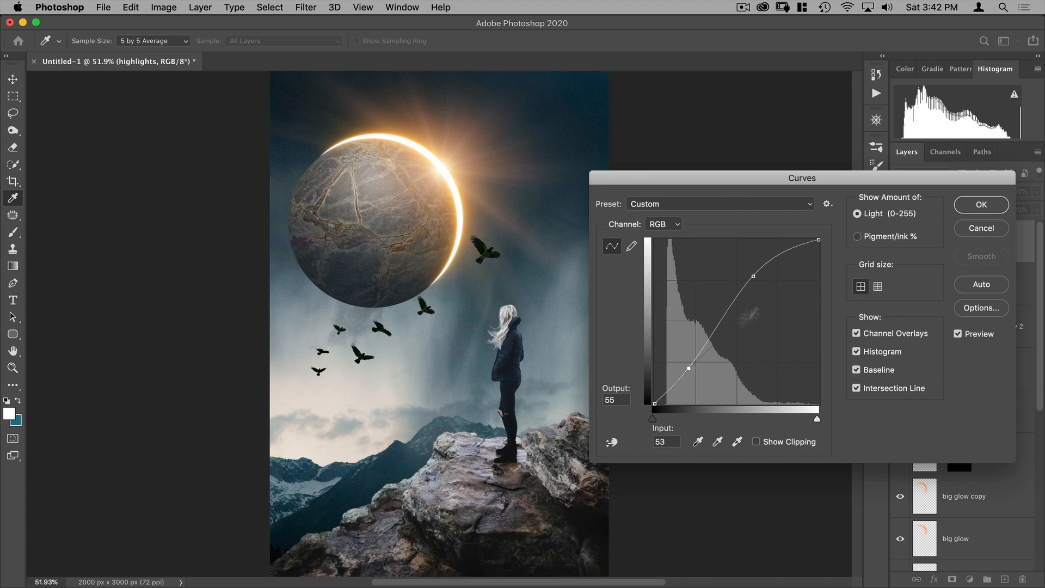
left_click_drag(753, 277, 752, 281)
Warm the highlights layer by raising the red curve at input 207 to 222 and lowering the blue curve at input 80 to 70
left_click(675, 224)
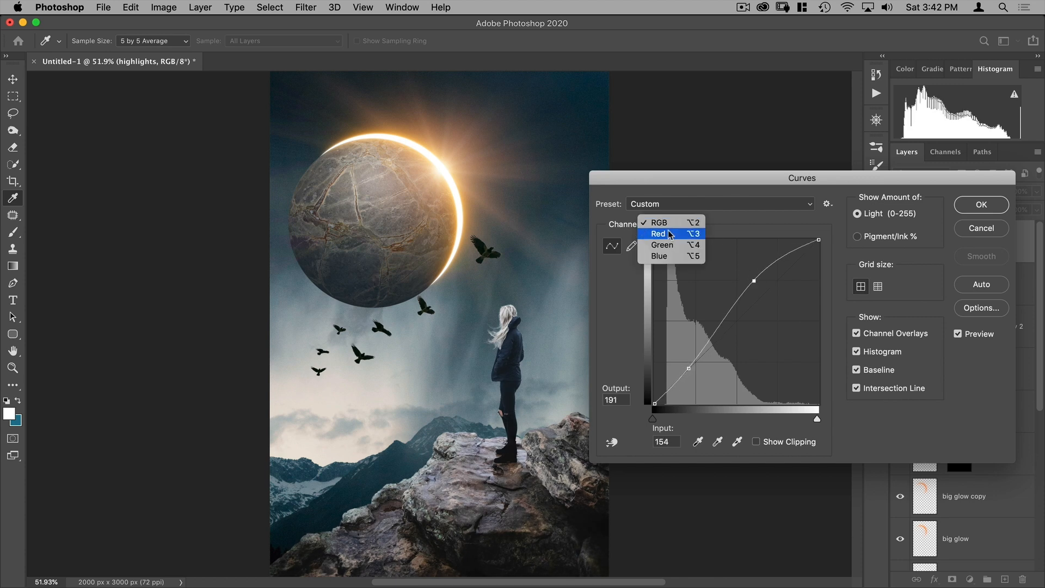
left_click(667, 236)
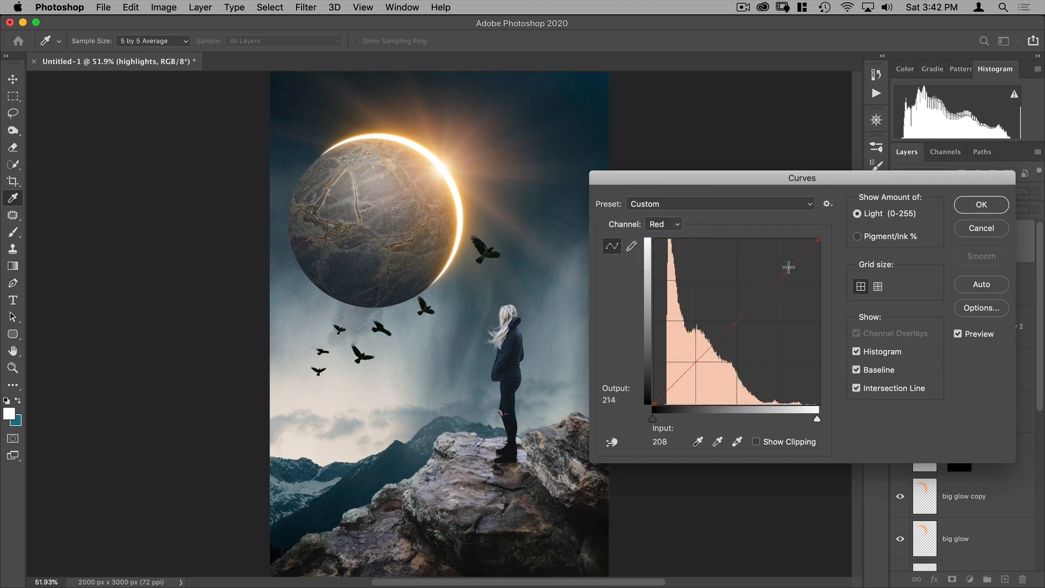
left_click_drag(788, 269, 788, 259)
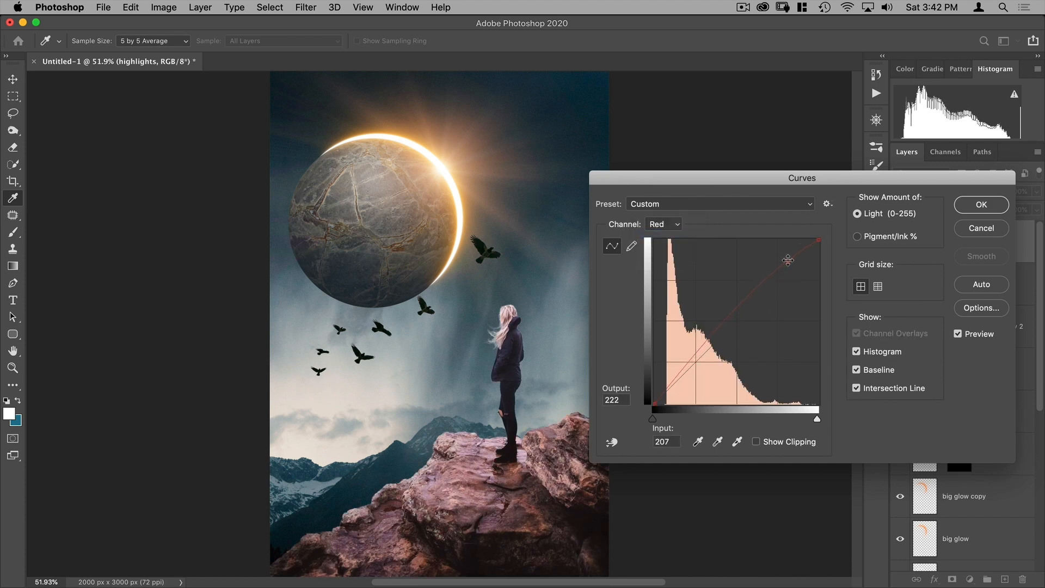
left_click(673, 224)
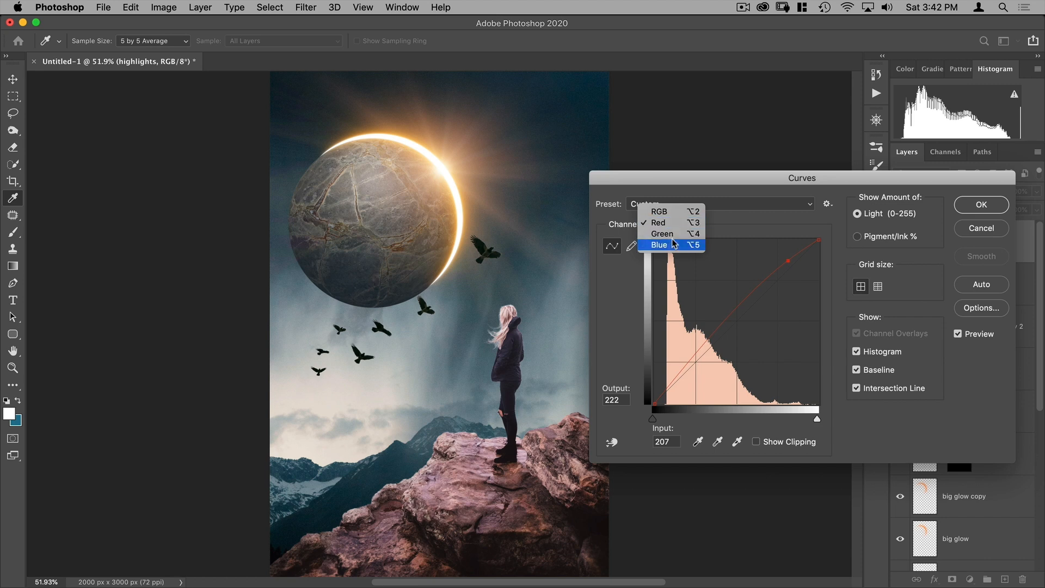
left_click(674, 244)
left_click_drag(796, 263, 796, 268)
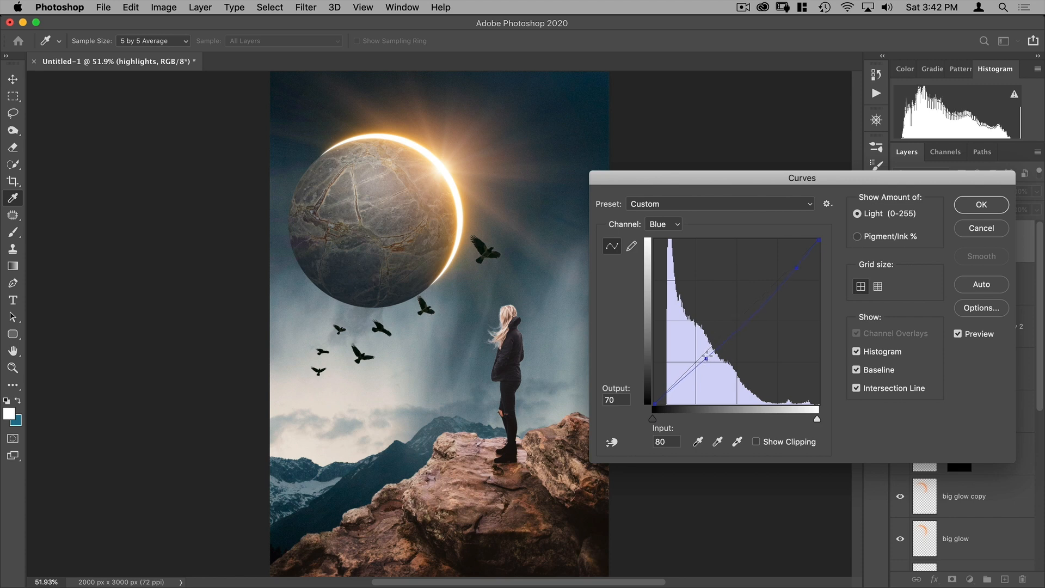
Raise the green curve slightly, from input 219 to 223 and from 79 to 81, and apply the Curves adjustment
left_click(668, 224)
left_click(671, 212)
left_click_drag(797, 262, 796, 259)
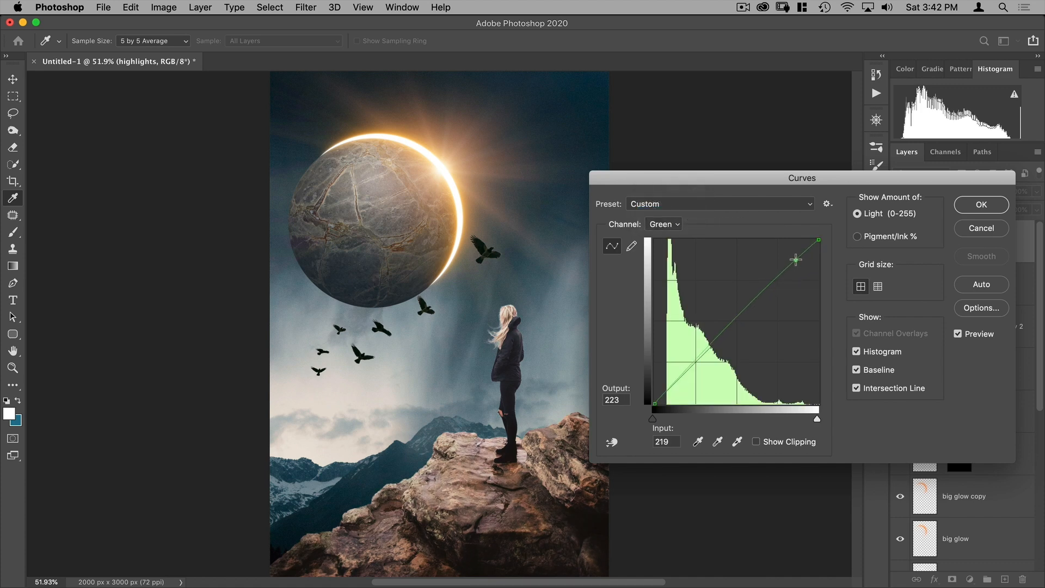
left_click(705, 351)
left_click_drag(706, 352, 706, 351)
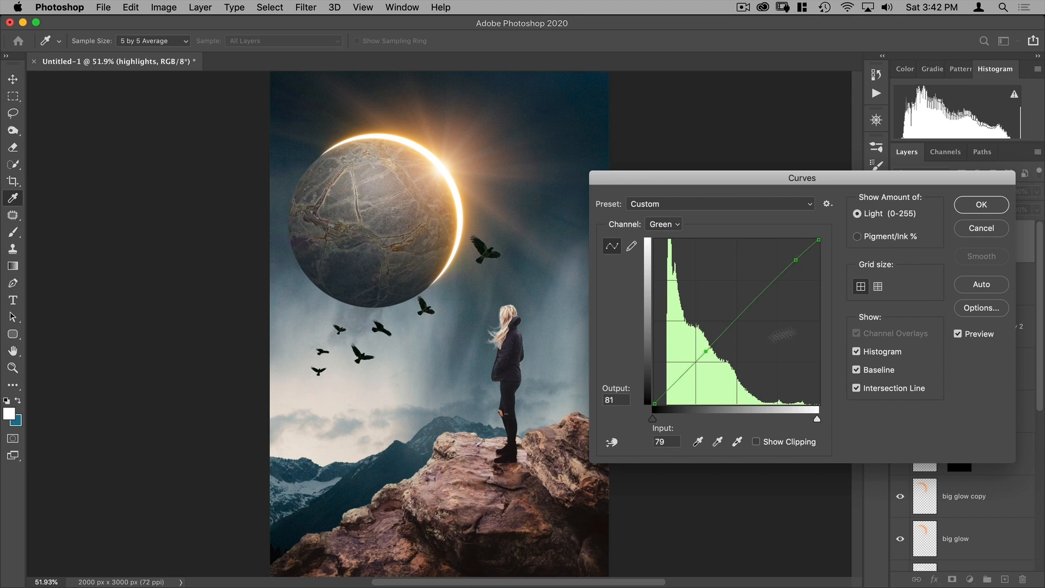
left_click(968, 209)
Set the highlights layer's blend mode to Overlay
key("v")
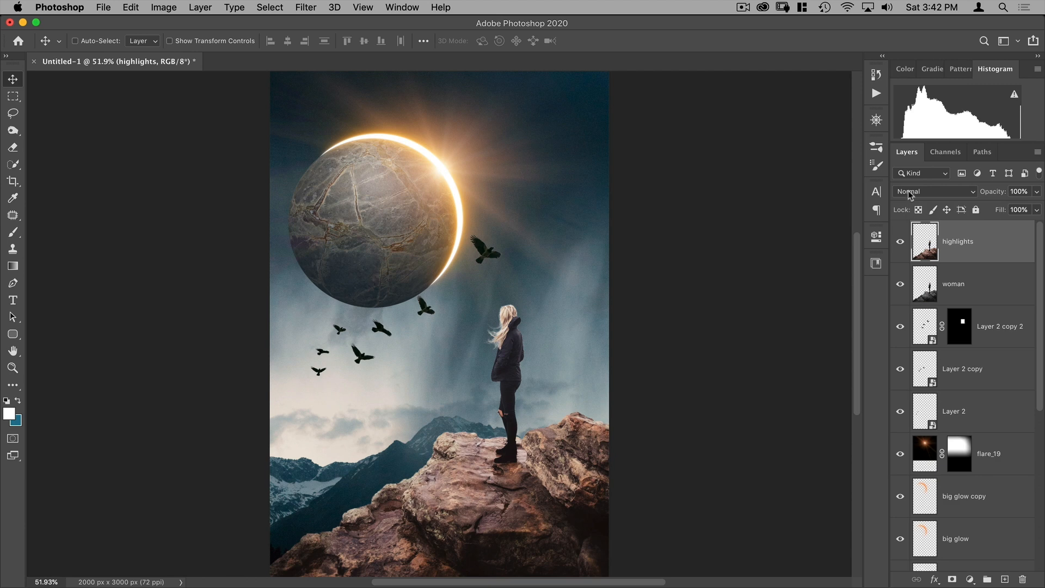
left_click(913, 190)
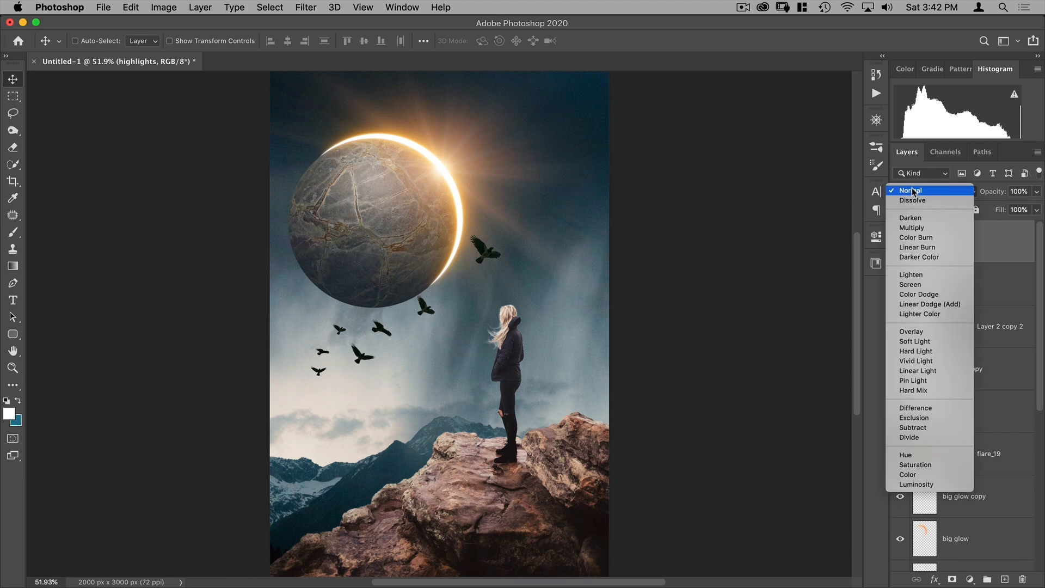
left_click(919, 331)
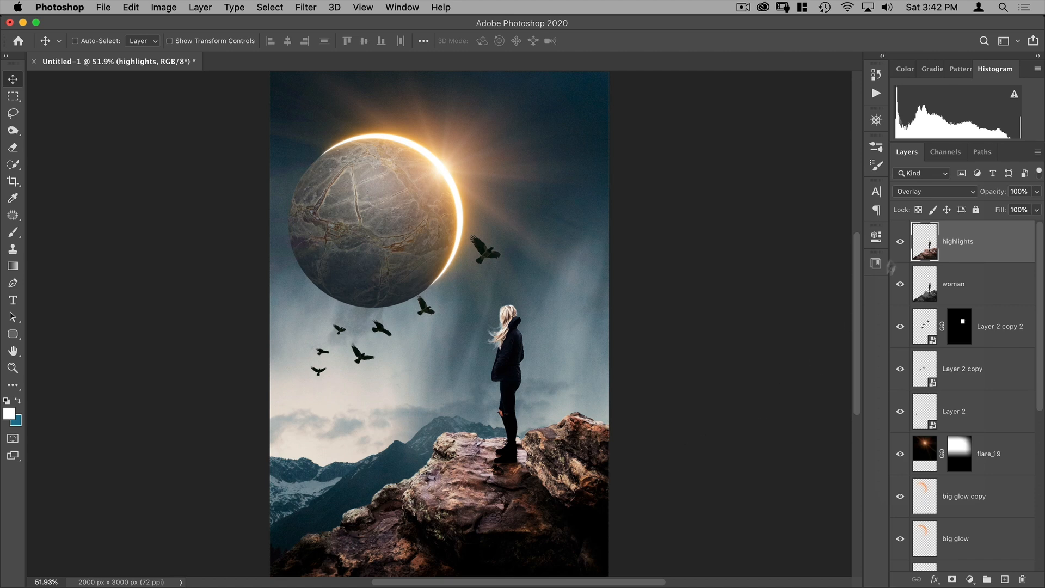
Toggle the highlights layer's visibility to compare the rock and woman with and without the Overlay effect
left_click(900, 245)
left_click(900, 245)
left_click(899, 245)
left_click(900, 245)
left_click(900, 245)
left_click(900, 245)
left_click(900, 245)
left_click(899, 245)
Limit the highlights layer to its brighter tones by splitting the Blend If black slider for This Layer and shifting both halves towards white
double_click(1018, 246)
left_click_drag(802, 69, 703, 57)
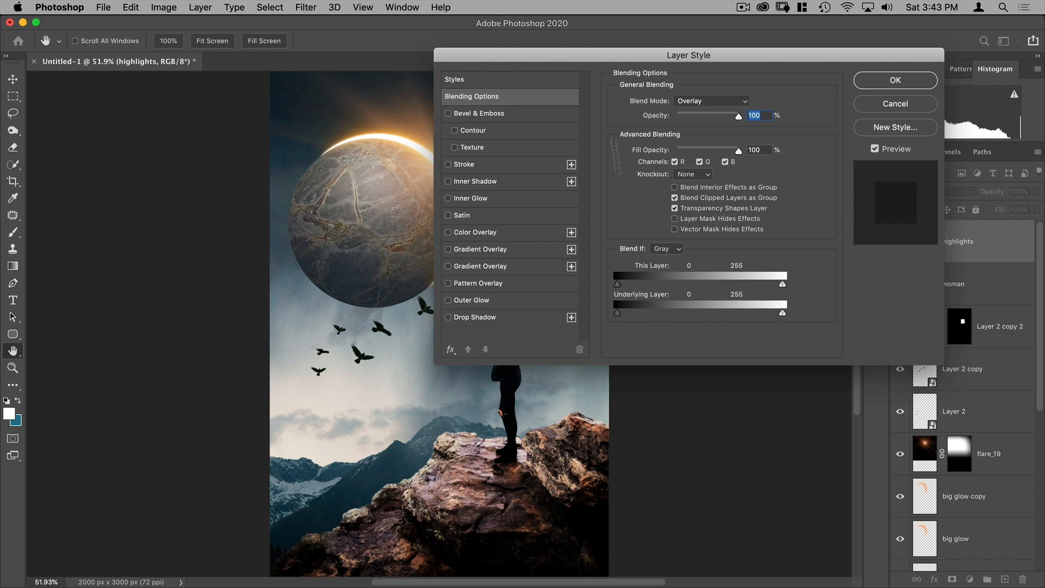
left_click_drag(594, 58, 696, 36)
left_click_drag(773, 37, 484, 40)
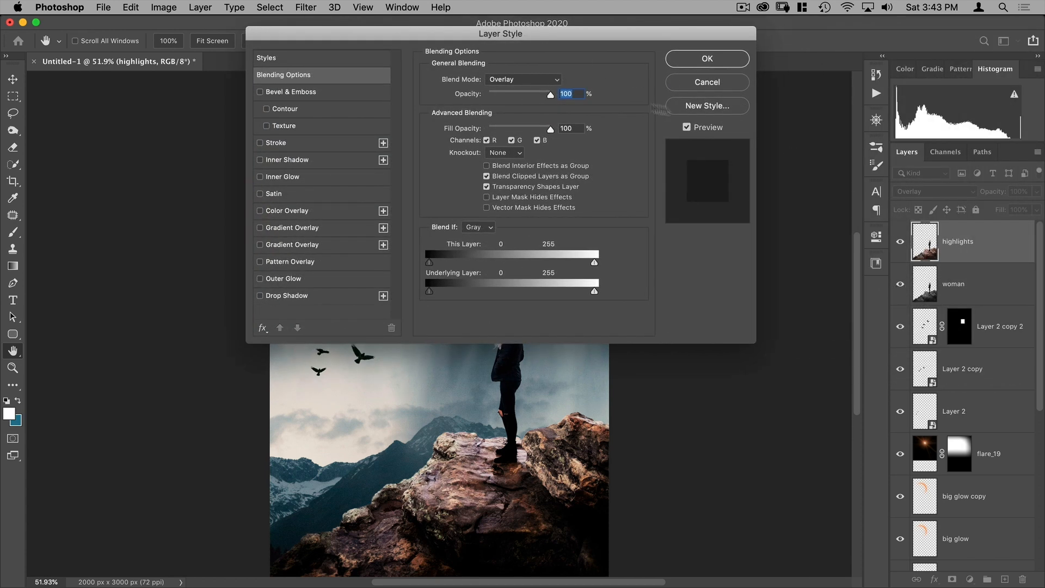
left_click_drag(509, 35, 807, 81)
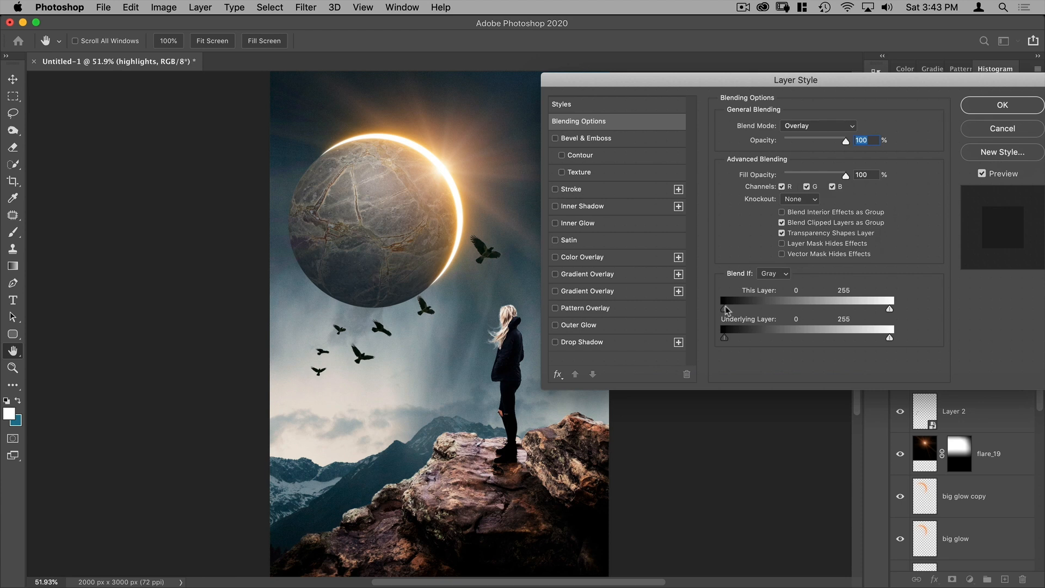
left_click_drag(728, 312, 801, 312)
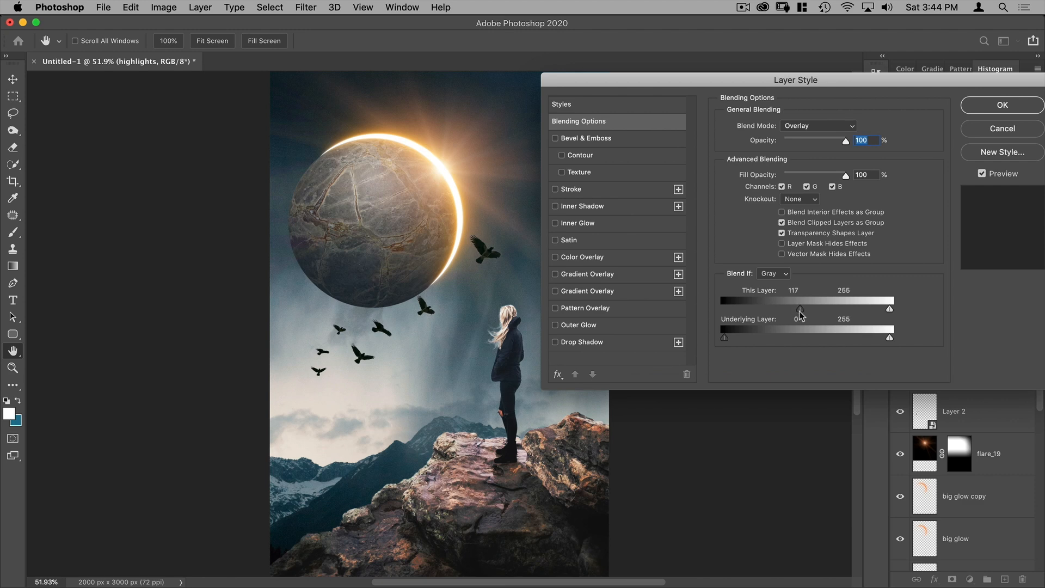
key("alt")
left_click_drag(801, 313, 739, 319)
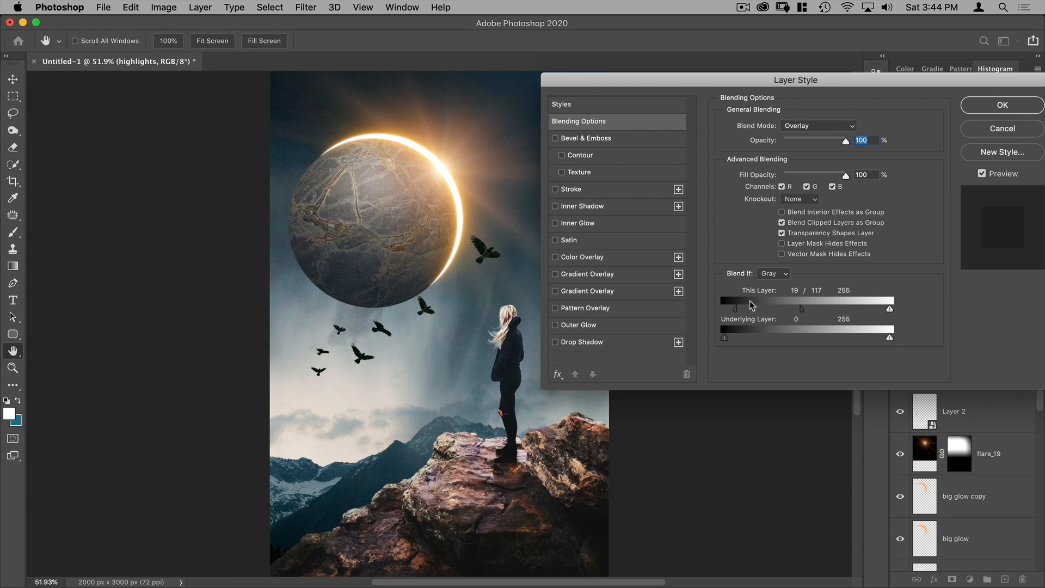
left_click_drag(801, 310, 828, 310)
left_click_drag(736, 310, 761, 313)
left_click(987, 107)
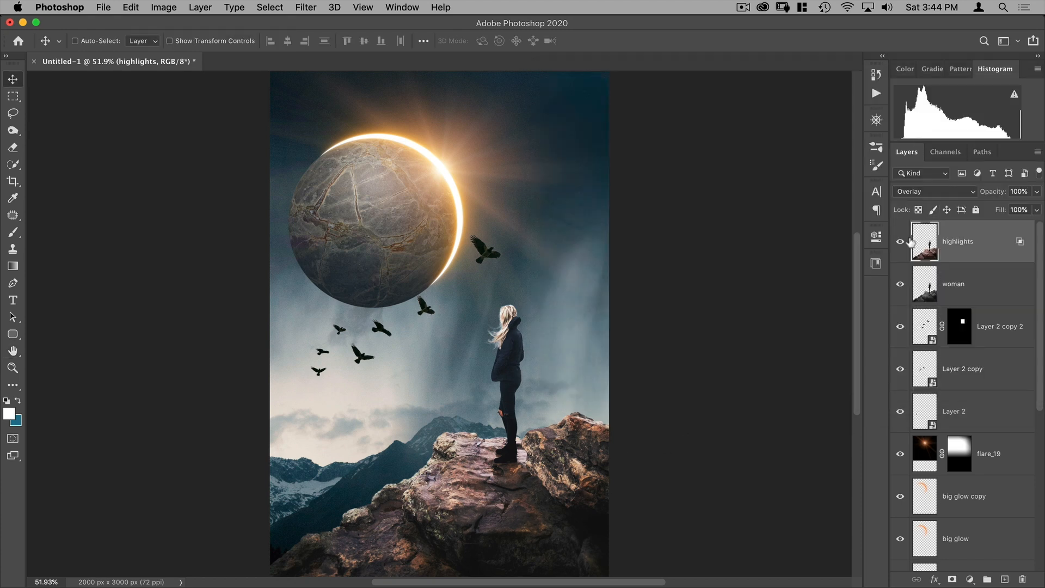
Switch the highlights layer off and on to examine the effect of the Blend If settings on the rocks and woman
left_click(901, 243)
left_click(901, 242)
left_click(901, 242)
left_click(901, 242)
left_click(901, 242)
left_click(901, 241)
left_click(901, 241)
left_click(901, 242)
left_click(901, 242)
left_click(901, 242)
Start importing brushes and browse to the Nucly Tutorials folder on the Desktop
left_click(877, 147)
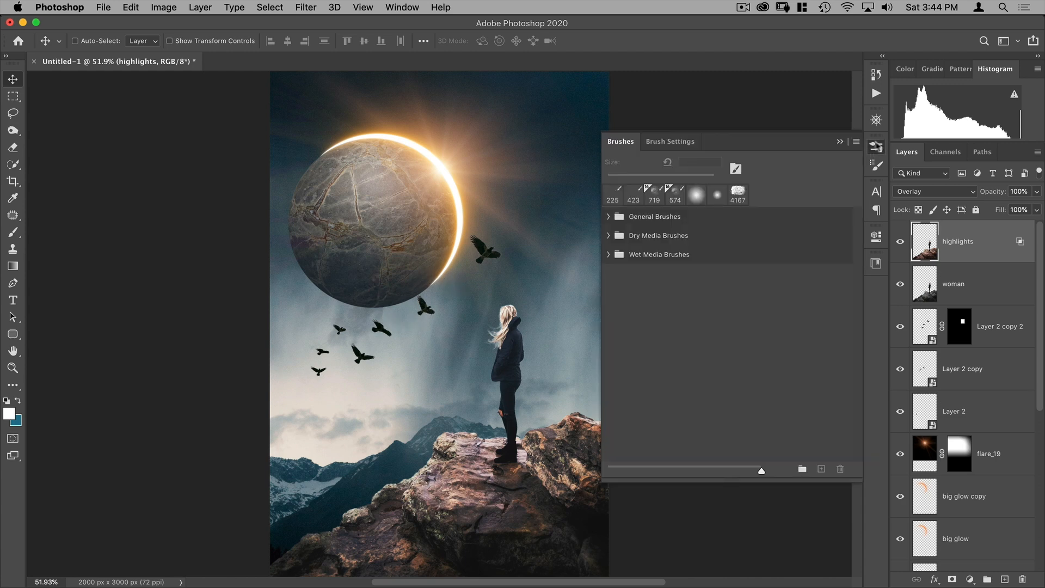
left_click(855, 141)
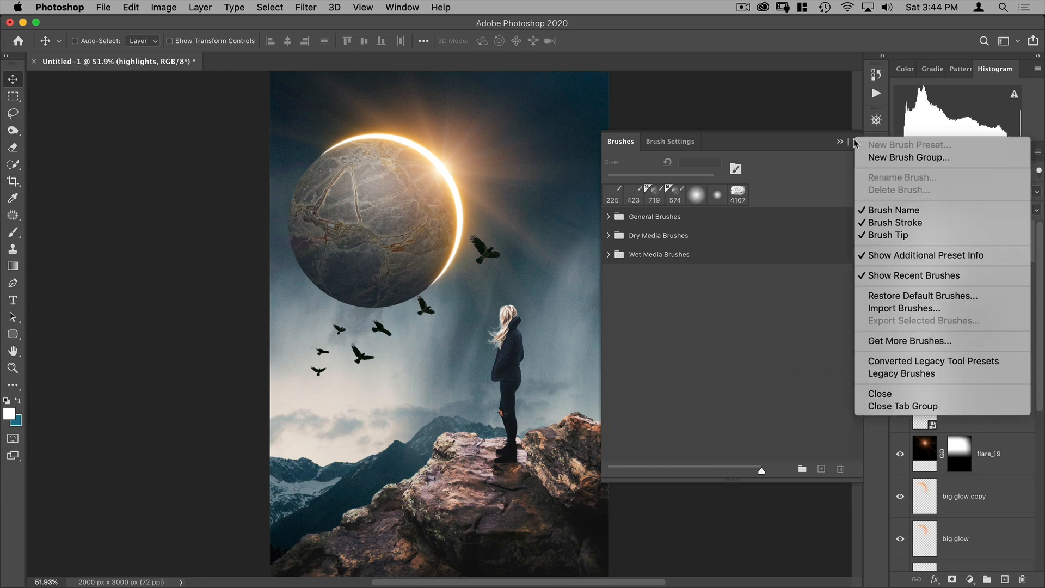
left_click(855, 143)
left_click(857, 143)
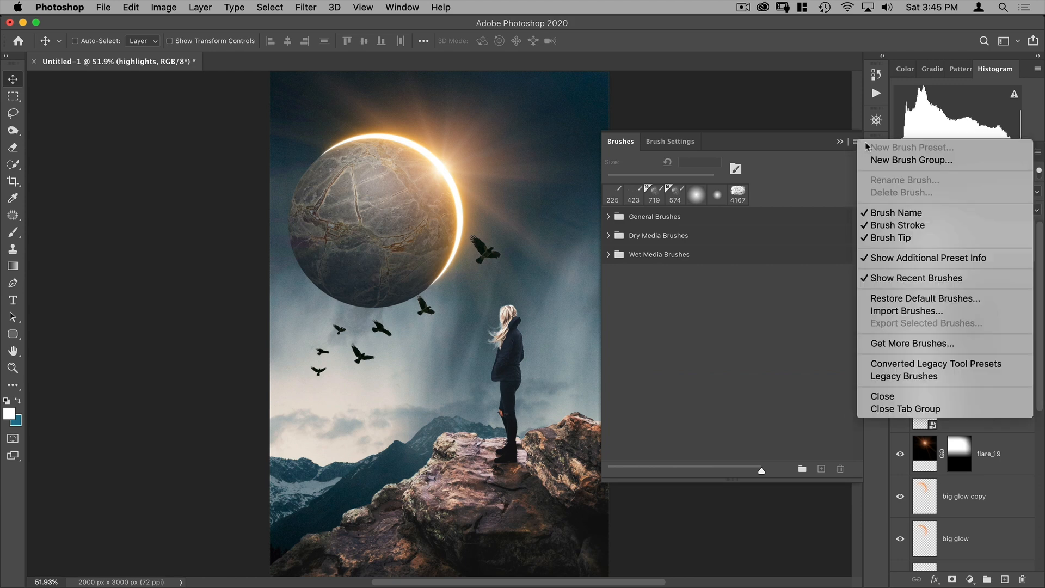
left_click(876, 311)
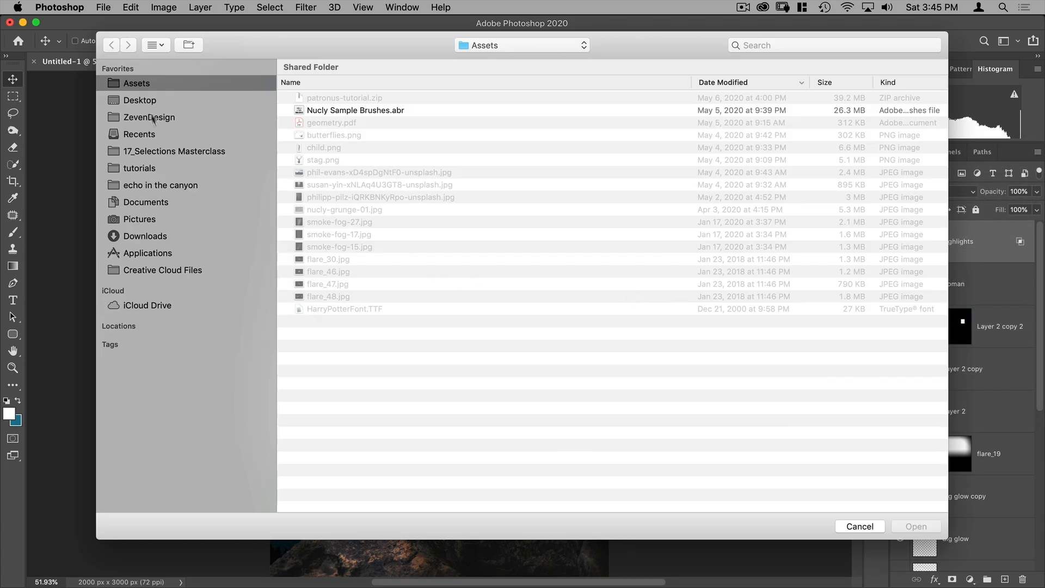
left_click(152, 102)
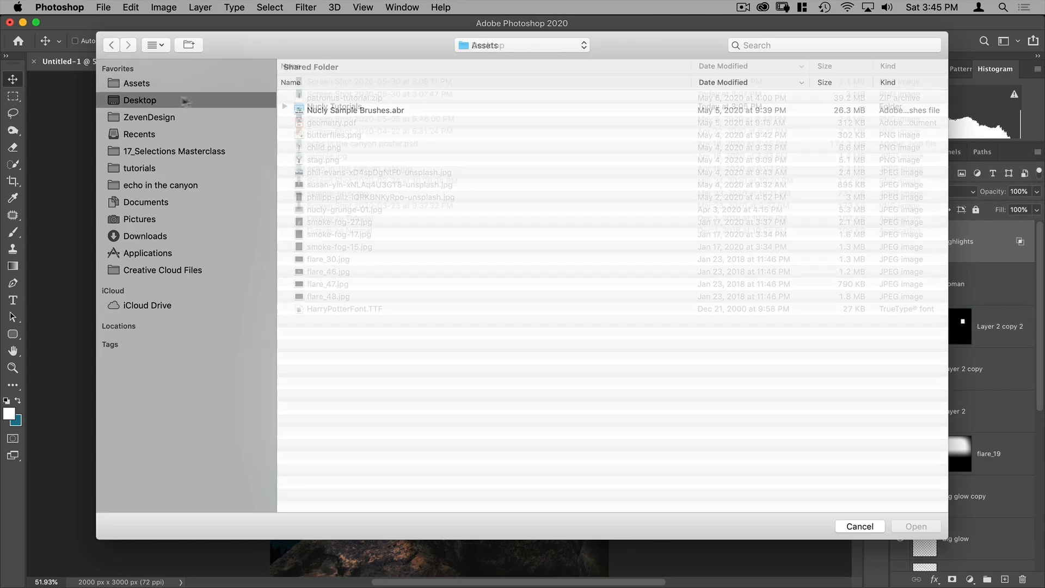
double_click(343, 107)
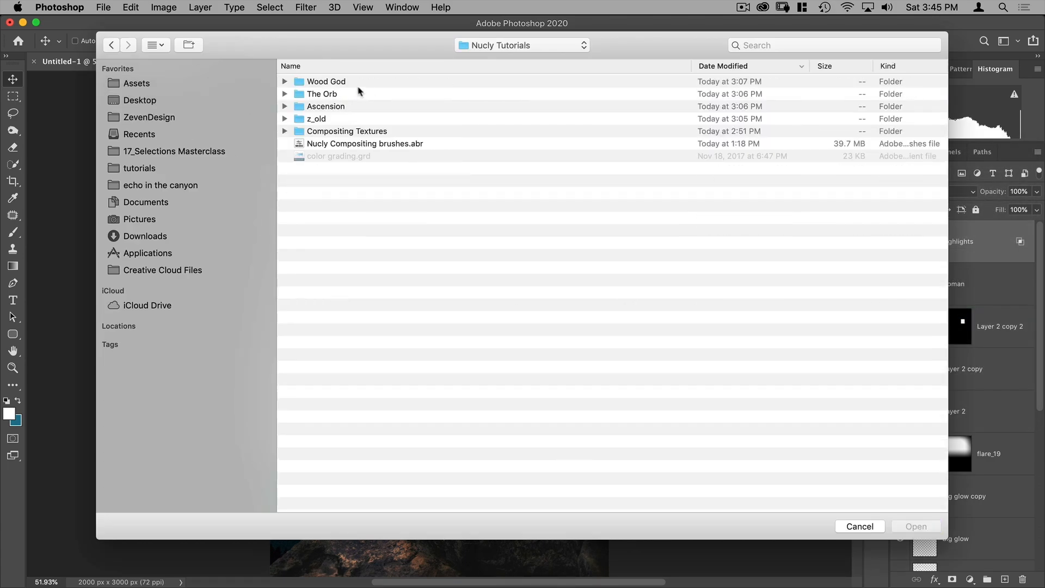
double_click(326, 95)
double_click(308, 83)
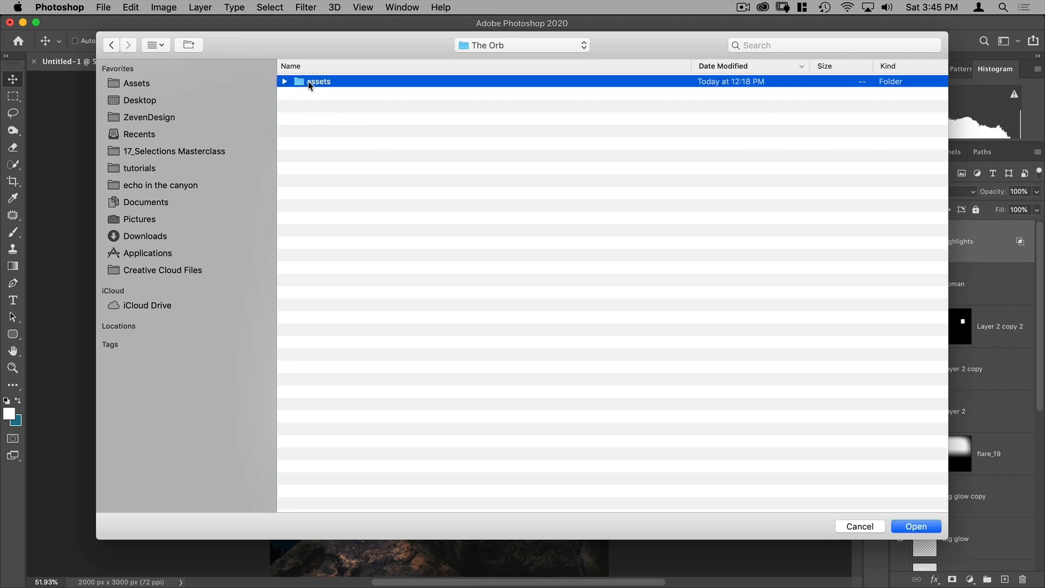
left_click(487, 47)
left_click(482, 57)
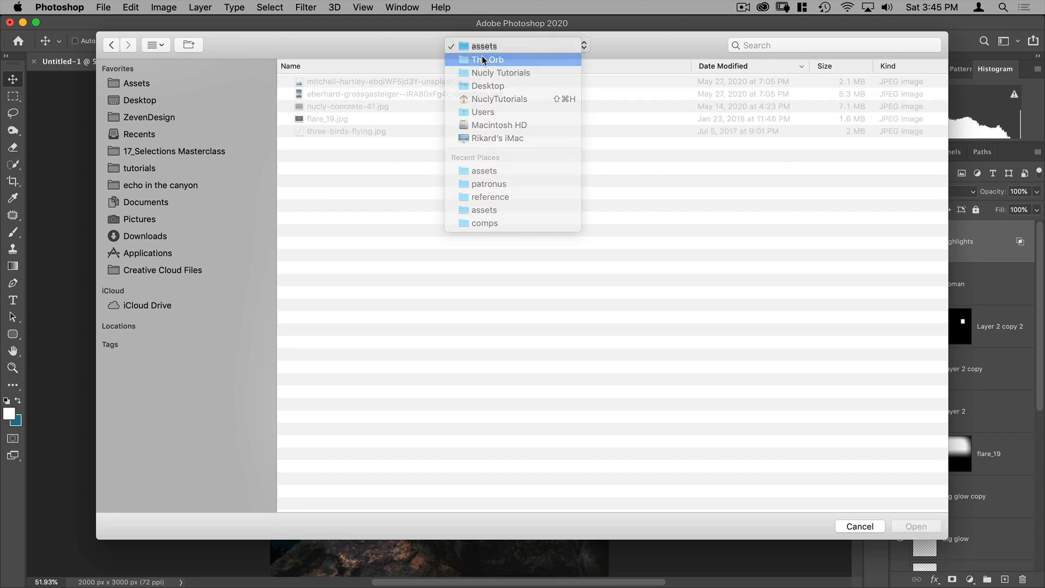
left_click(498, 47)
left_click(497, 59)
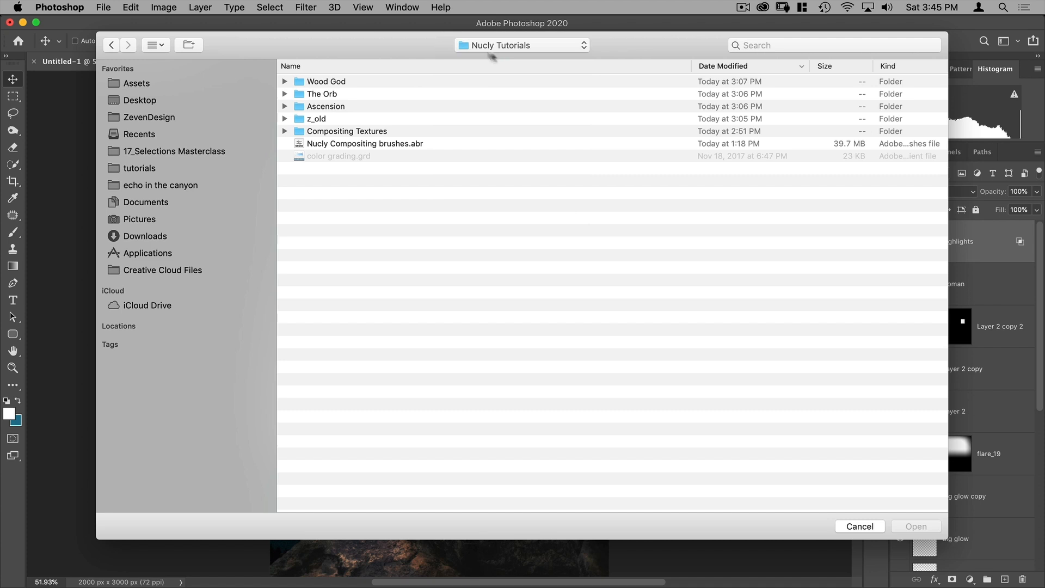
left_click_drag(433, 44, 413, 37)
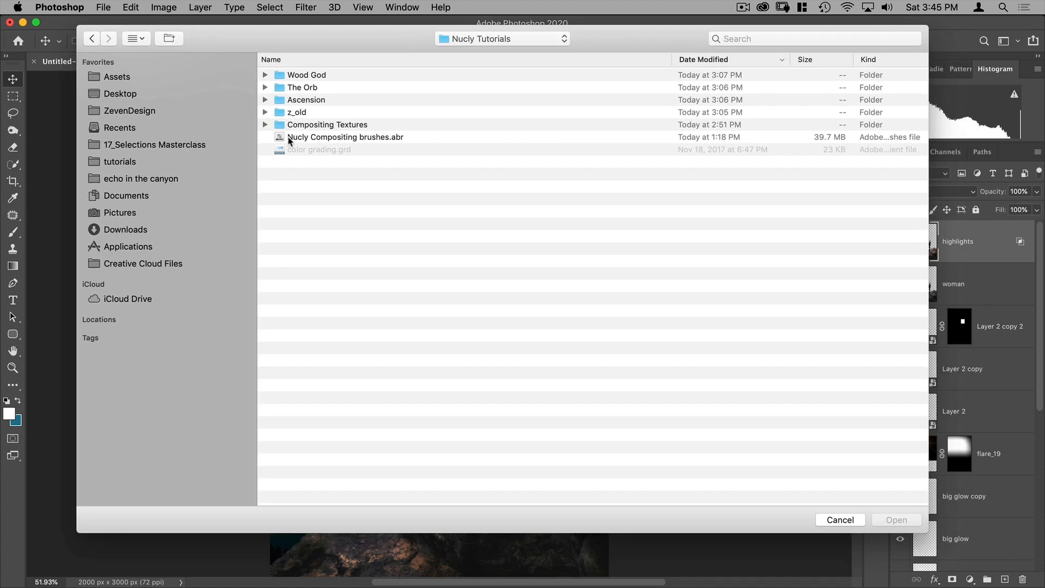
Import Nucly Compositing brushes.abr and choose the Advanced Fog 02 brush from the set
double_click(359, 138)
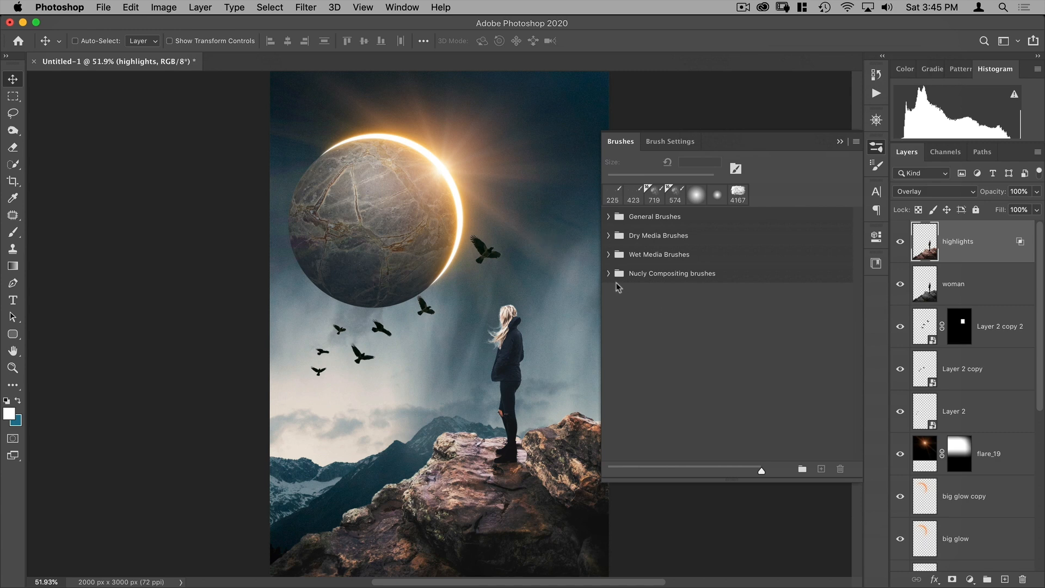
left_click(608, 273)
scroll(706, 304, "down", 5)
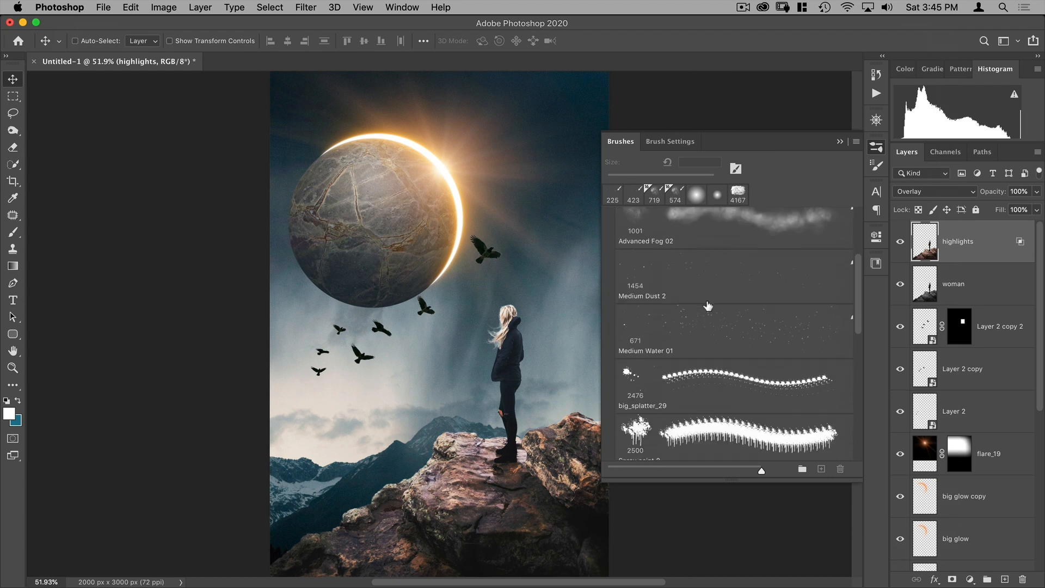
scroll(706, 303, "down", 5)
scroll(706, 300, "up", 4)
scroll(706, 300, "up", 4)
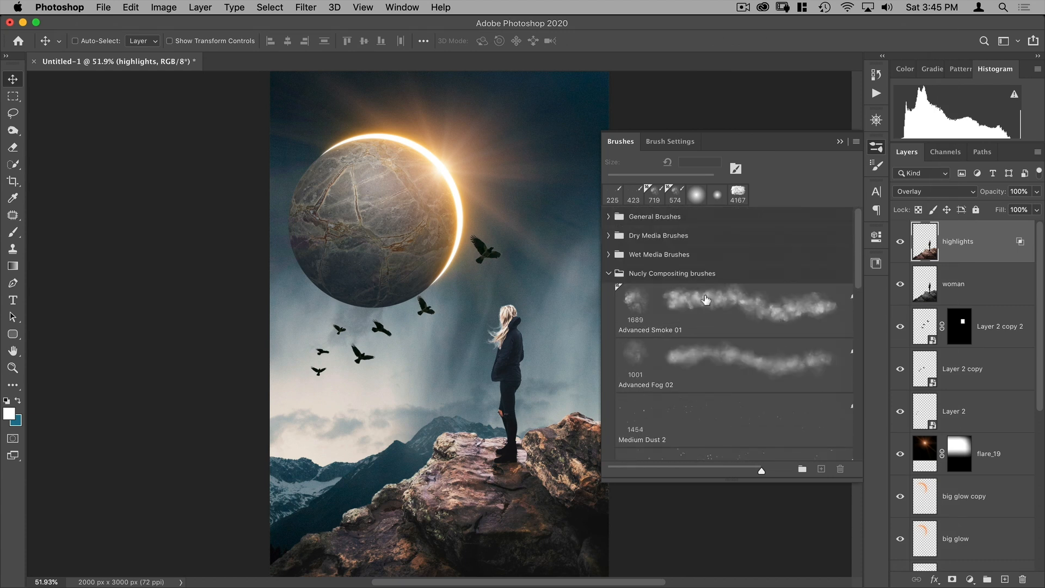
left_click(629, 357)
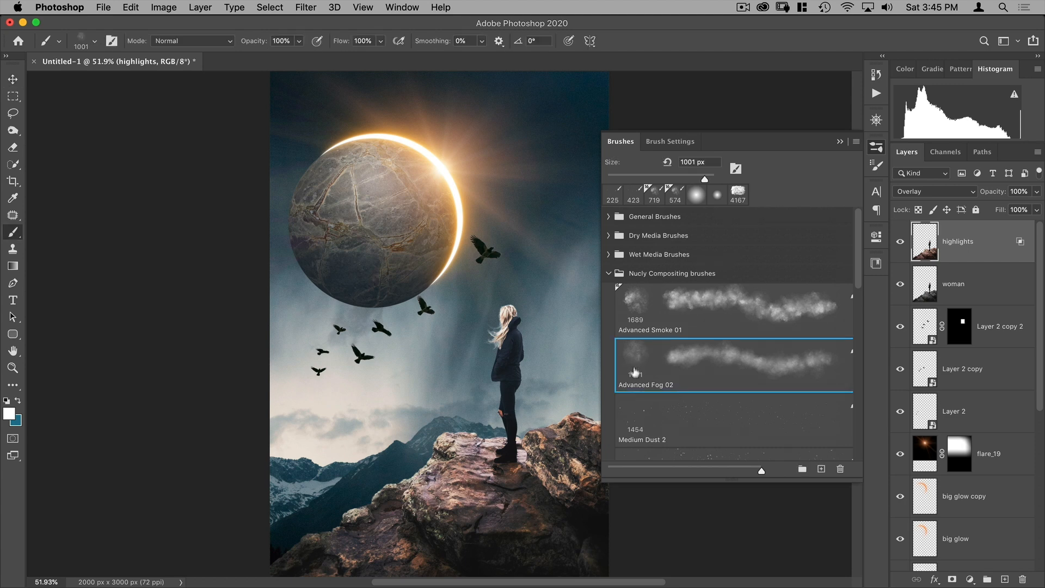
left_click(878, 148)
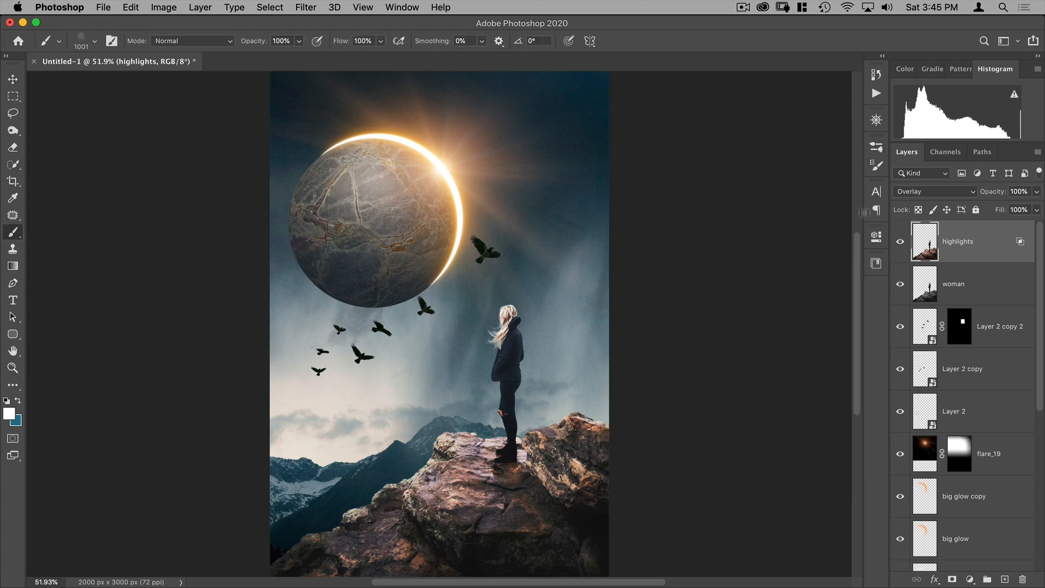
Add a new layer directly above the sun layer and name it atmosphere
scroll(972, 400, "down", 5)
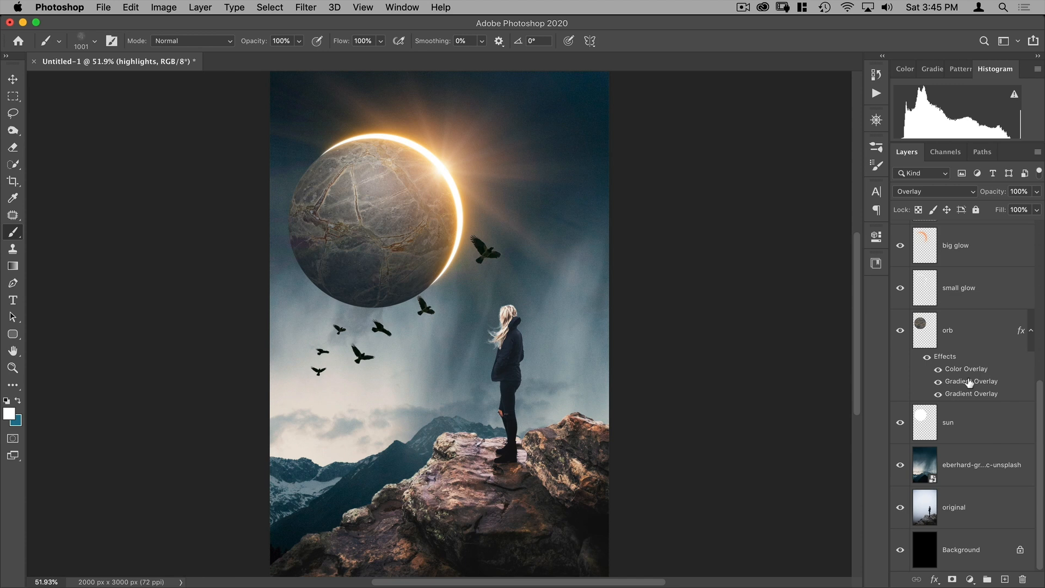
scroll(968, 381, "up", 2)
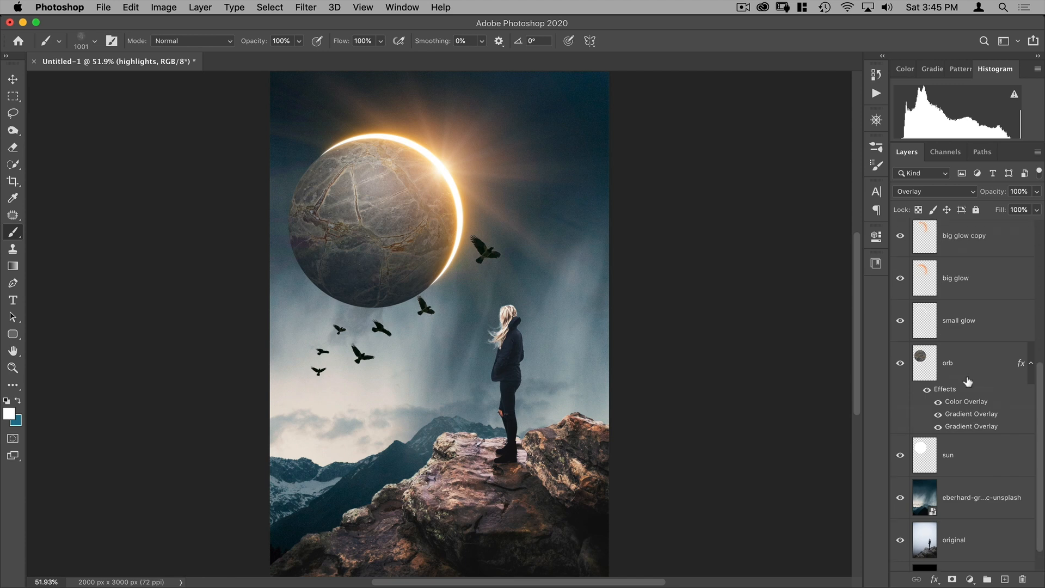
left_click(963, 464)
left_click(1005, 579)
double_click(955, 463)
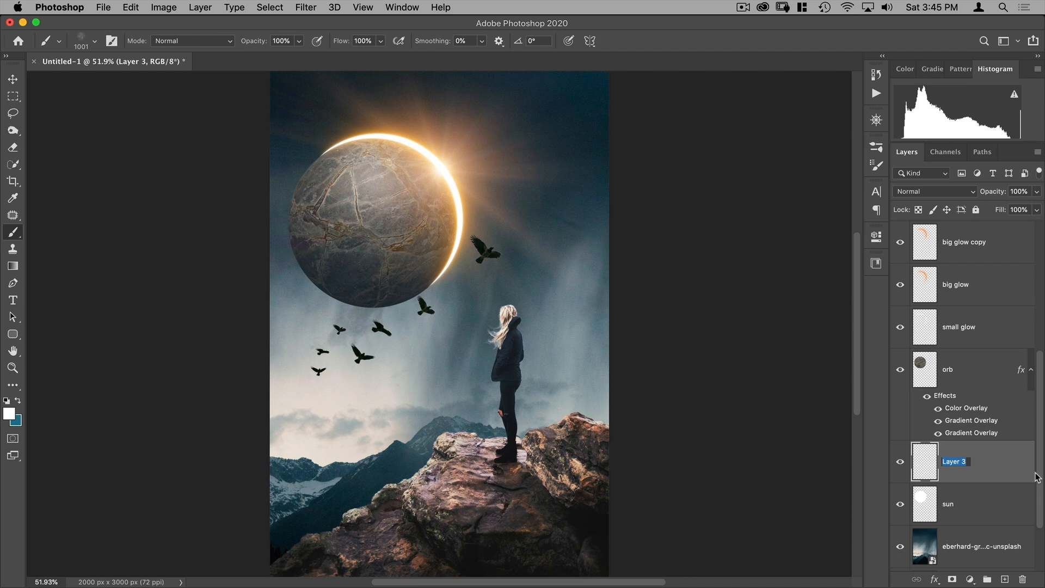
type("atmosphere")
key("Return")
Sample the warm glow colour and paint faint fog around the orb's rim on the atmosphere layer at brush size 354
left_click(467, 204, "alt")
left_click_drag(464, 209, 467, 202)
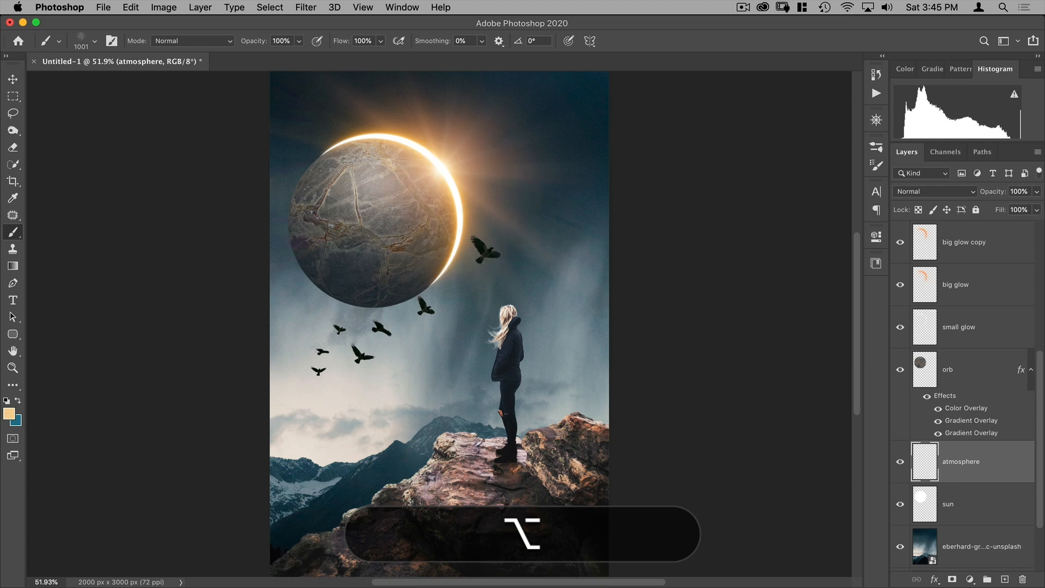
left_click_drag(444, 276, 430, 291)
key("alt+super+z")
left_click_drag(455, 256, 430, 292)
left_click_drag(330, 142, 294, 177)
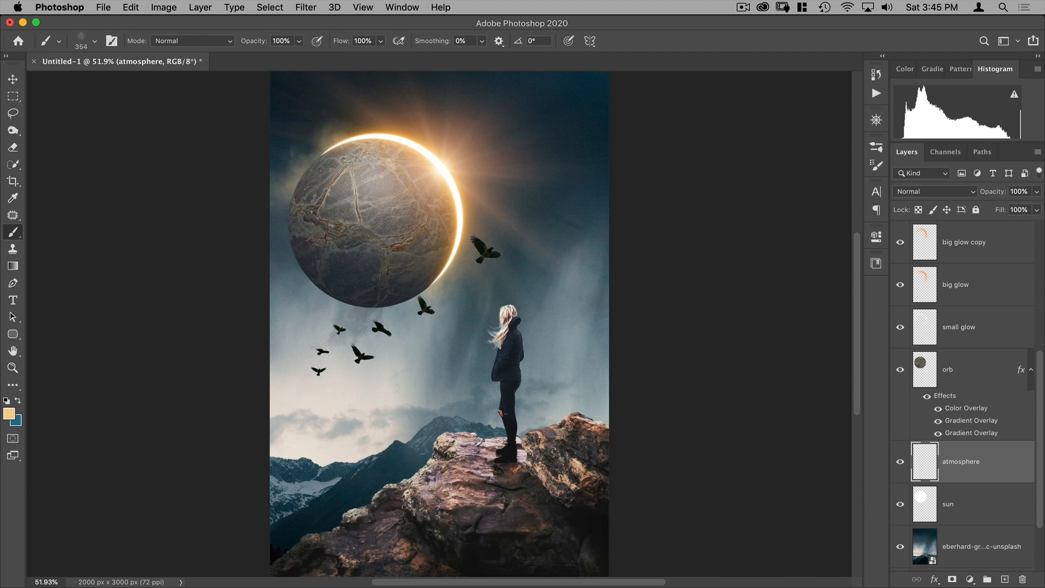
key("super+z")
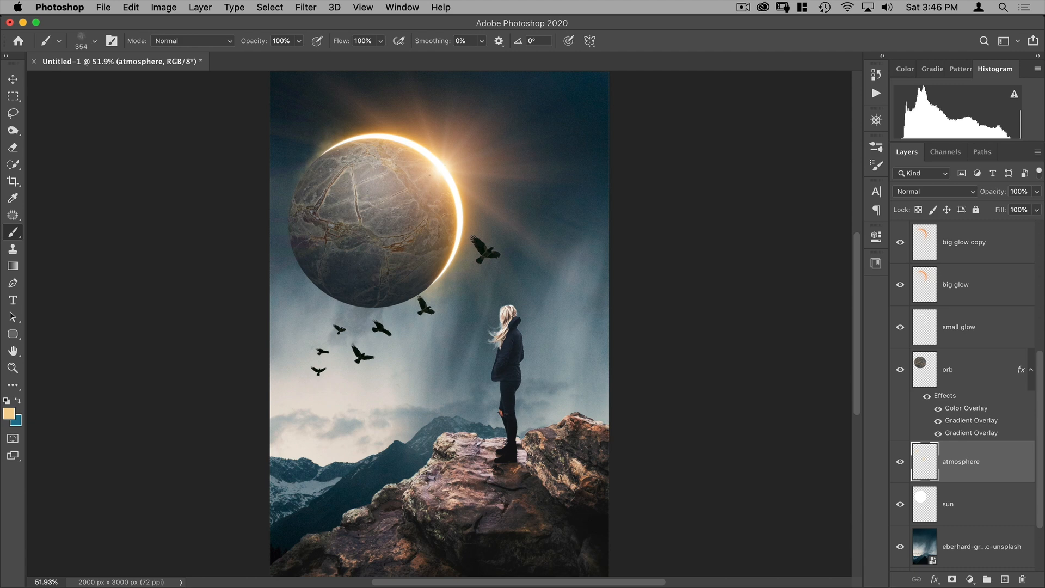
left_click(390, 140)
Group the layers Layer 2 copy 2, Layer 2 copy and Layer 2, and name the group birds
scroll(924, 335, "up", 5)
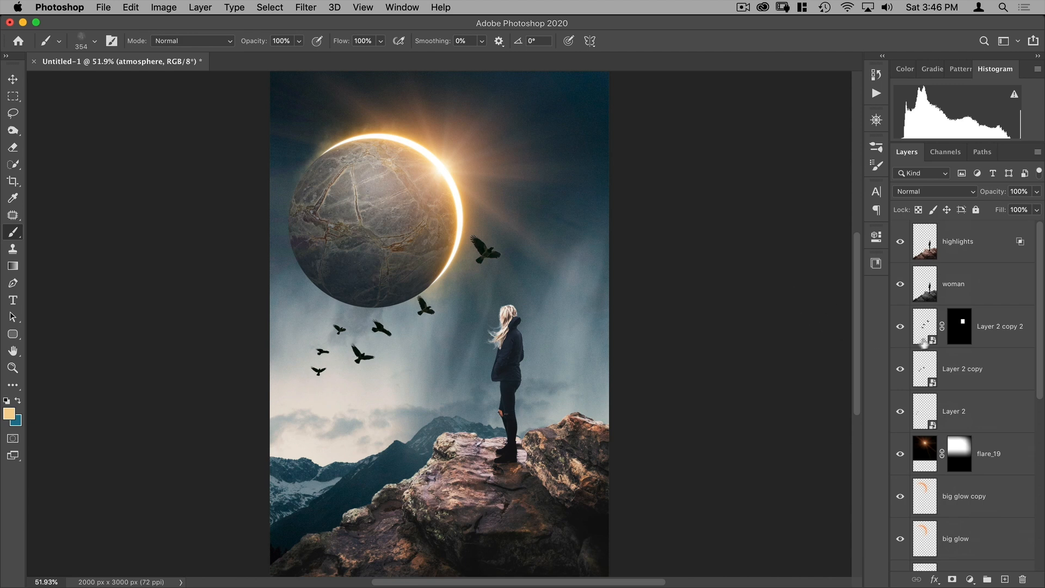
left_click(991, 333)
left_click(977, 409, "shift")
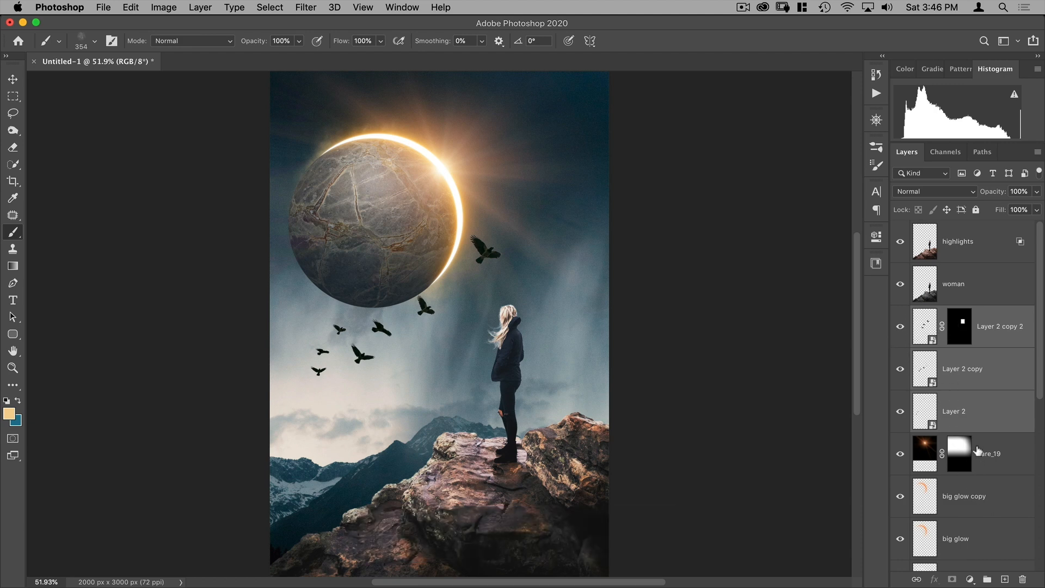
key("super")
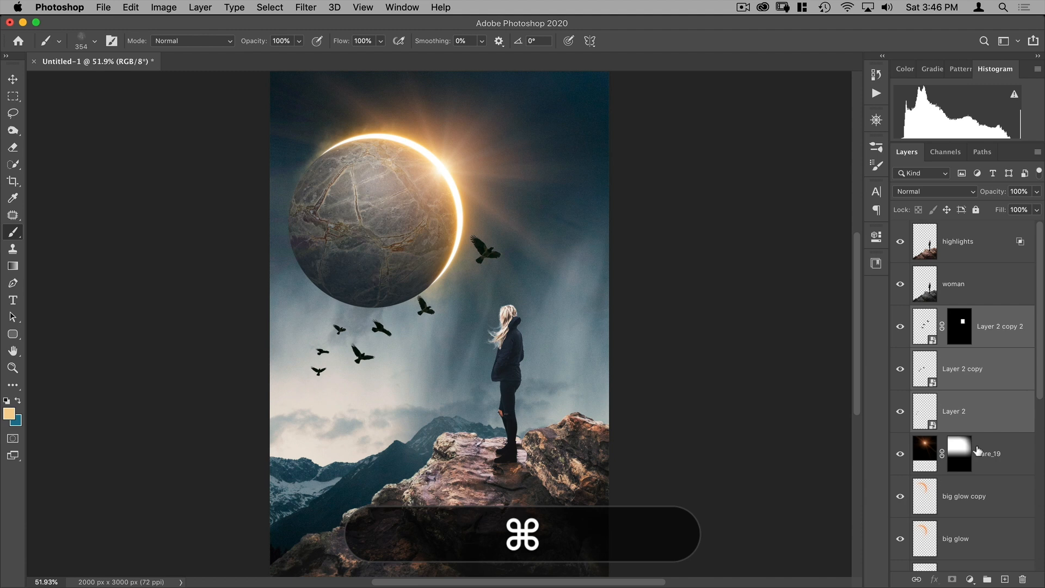
key("super+g")
double_click(953, 313)
type("birds")
key("Return")
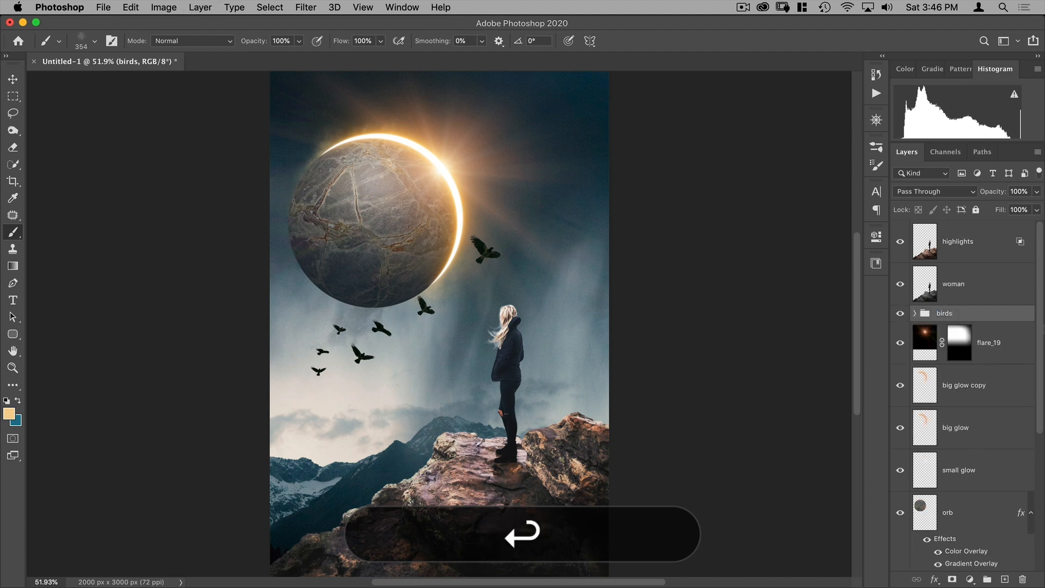
Add a new layer above the birds group, clip it to the group and expand the group
left_click(1005, 580)
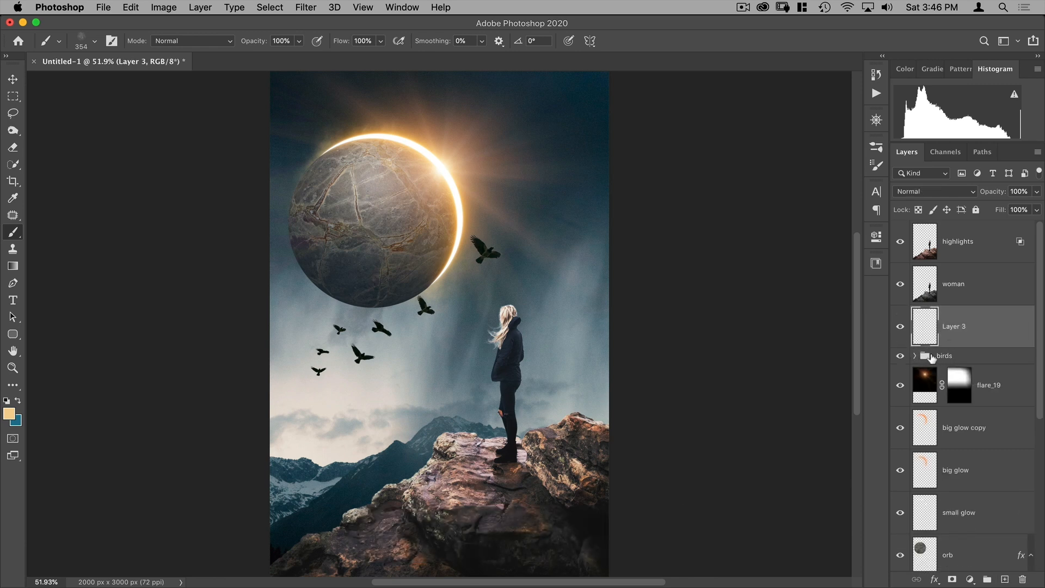
key("alt")
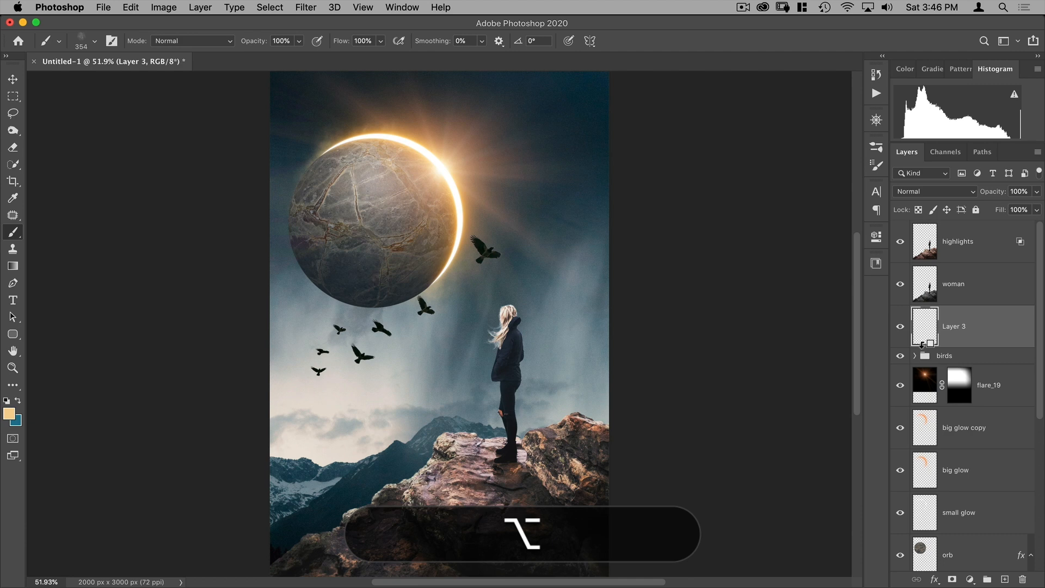
left_click(917, 345, "alt")
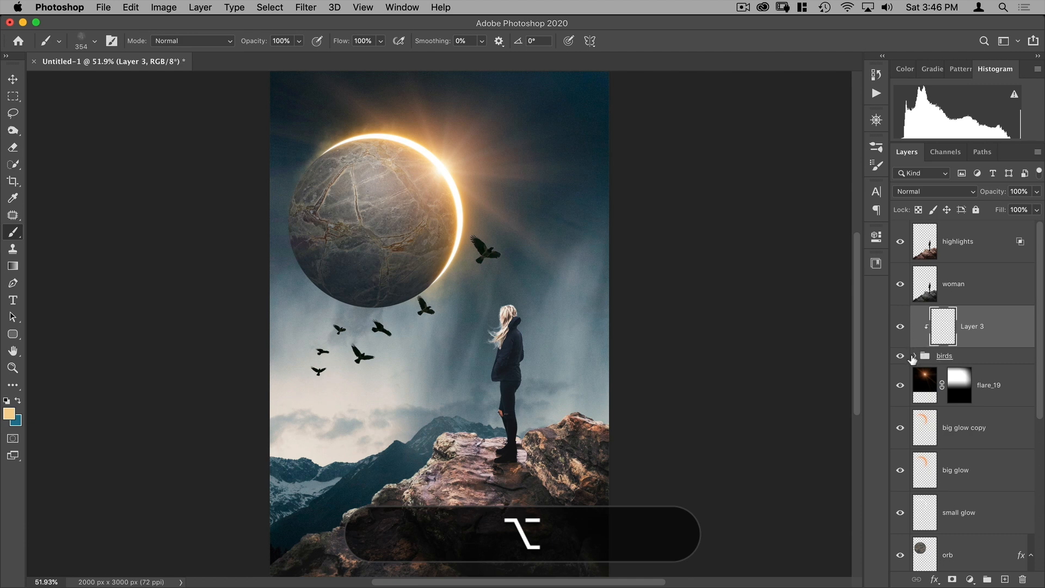
left_click(914, 356)
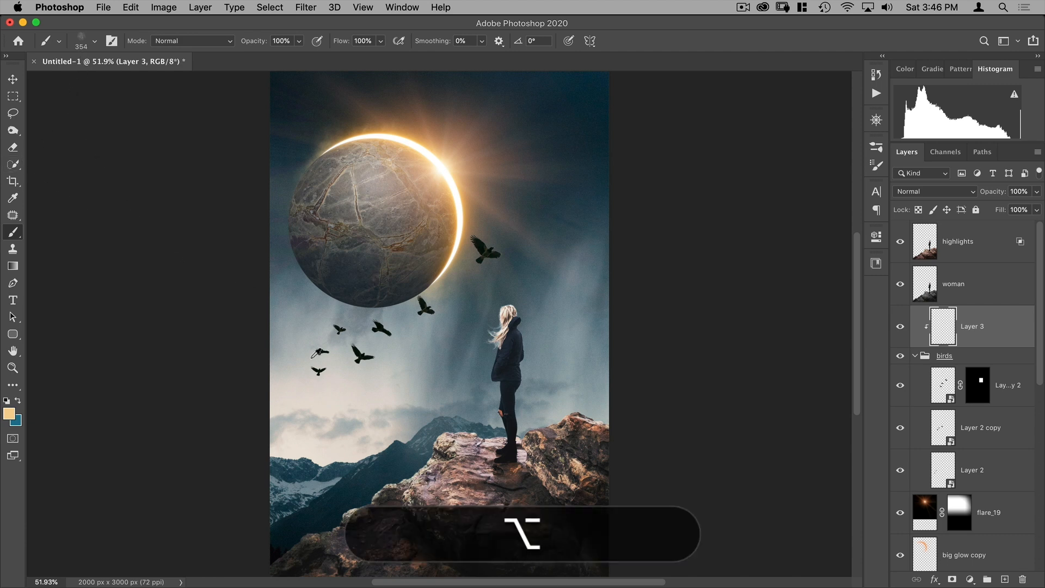
Paint haze over the birds on the clipped layer with sampled sky colours, reducing the brush flow to 50%
left_click(298, 348, "alt")
left_click(322, 373)
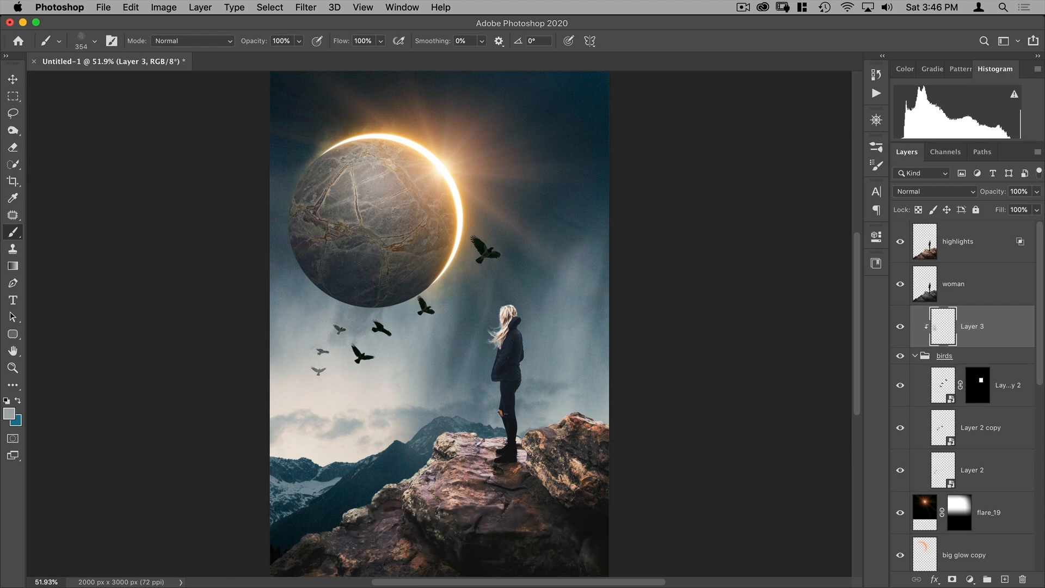
left_click(377, 363, "alt")
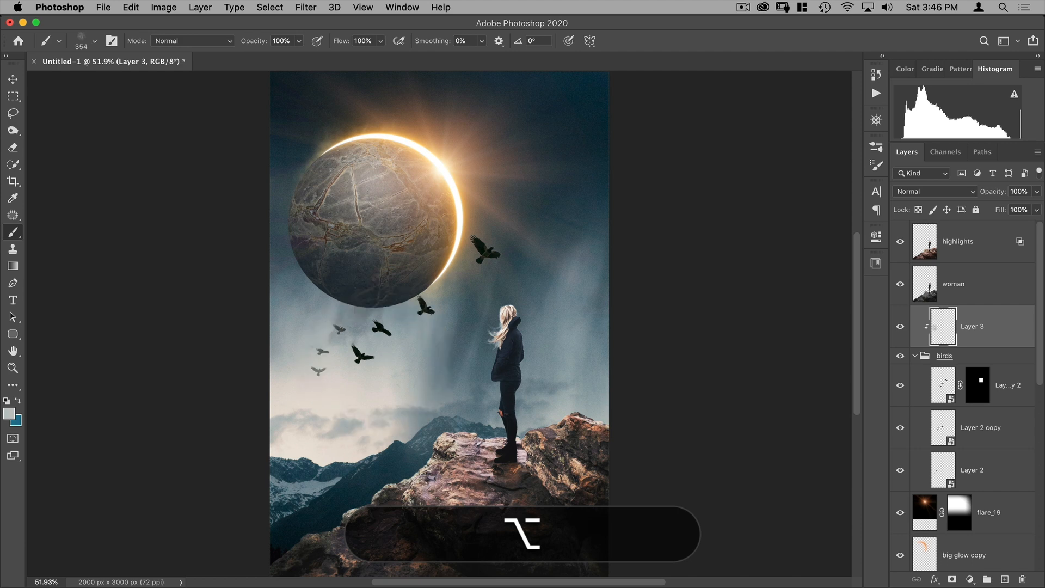
left_click_drag(340, 43, 313, 45)
key("Return")
left_click(362, 357)
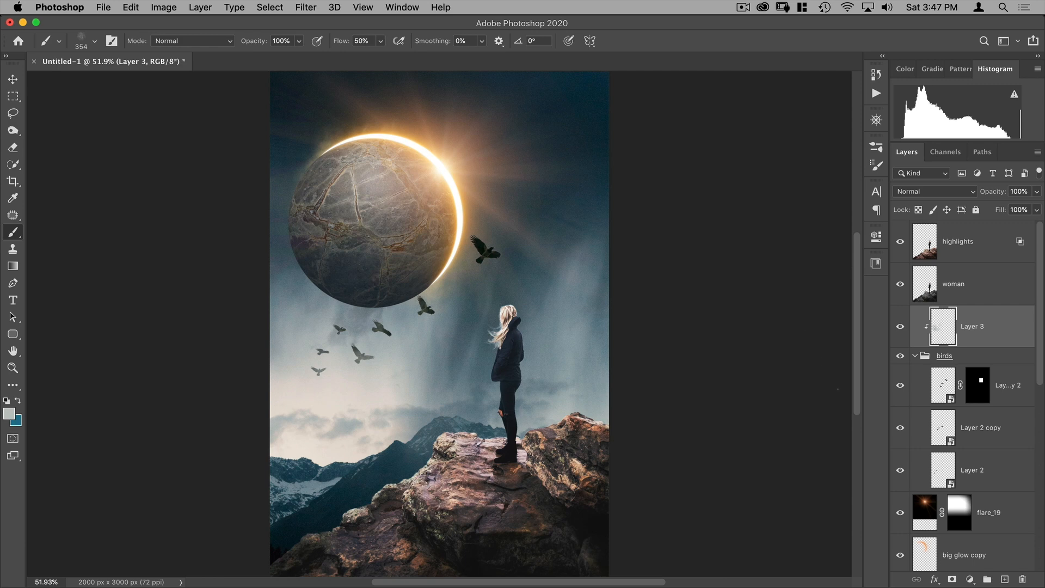
Partly erase the haze on the birds using the Eraser at a reduced opacity
key("v")
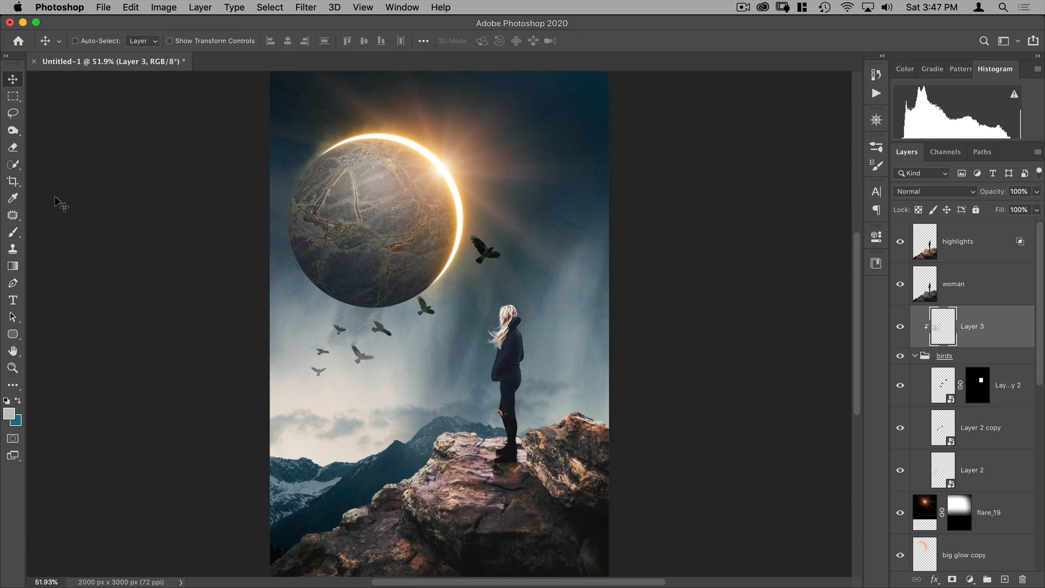
left_click(12, 147)
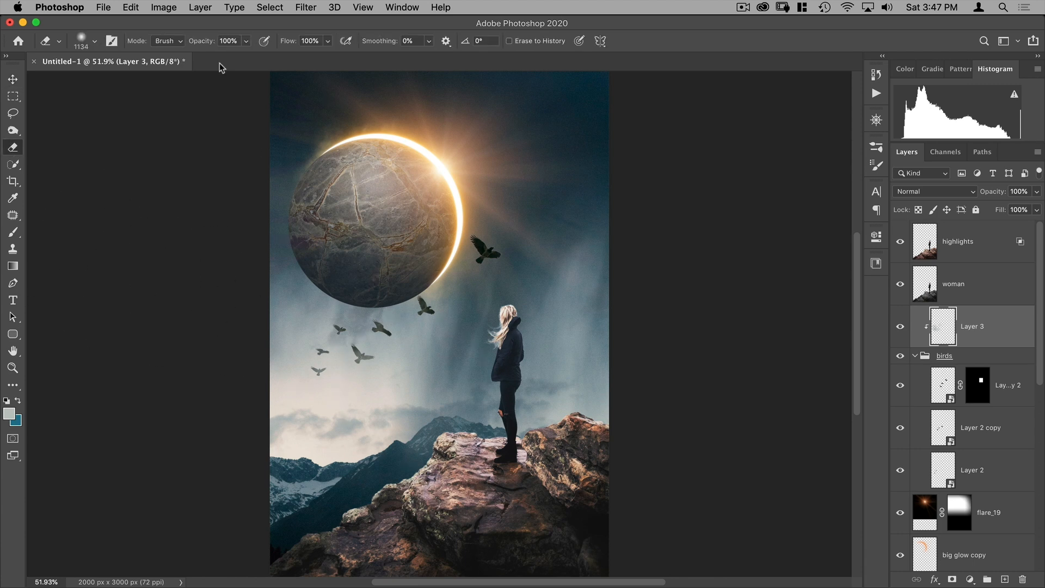
left_click_drag(201, 42, 147, 45)
mouse_move(401, 355)
left_mouse_down()
mouse_move(259, 368)
mouse_move(270, 368)
left_mouse_up()
mouse_move(401, 317)
left_mouse_down()
mouse_move(404, 341)
mouse_move(406, 279)
left_mouse_up()
key("v")
left_click_drag(443, 257, 424, 269)
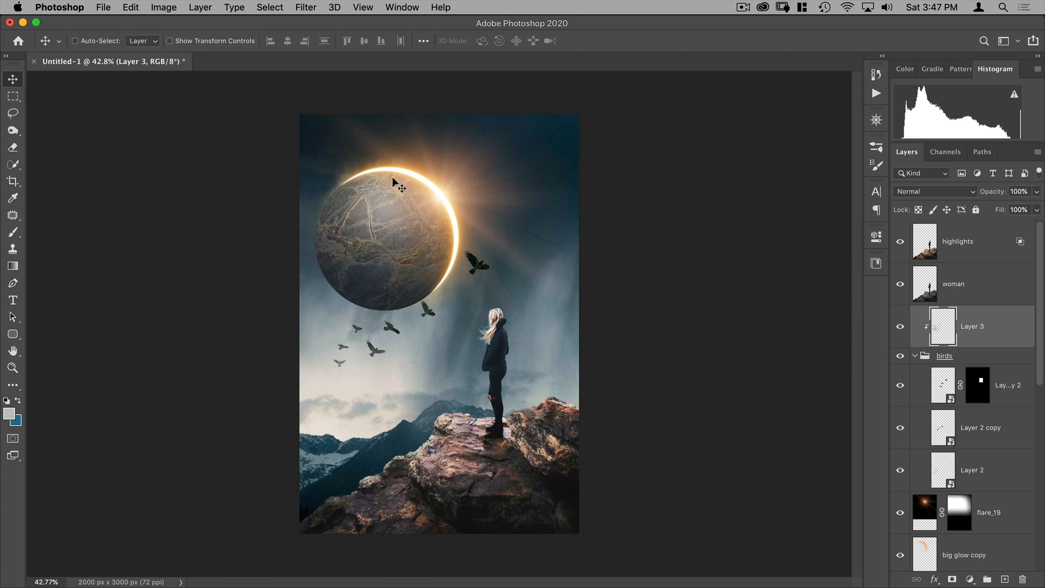
With the highlights layer active, set the Elliptical Marquee style to Normal and draw a tall elliptical selection spanning most of the image
left_click(965, 242)
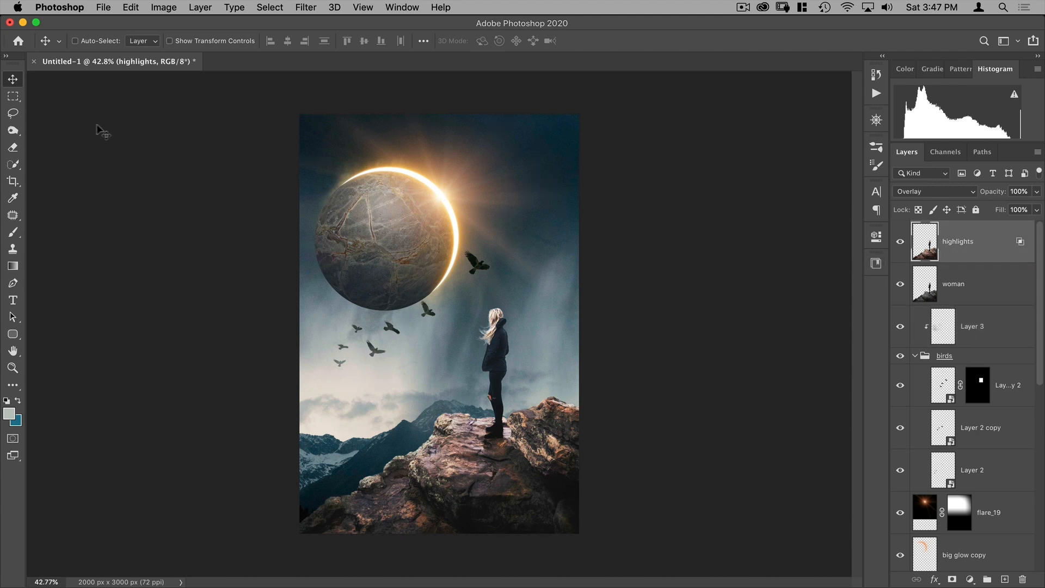
left_click(13, 98)
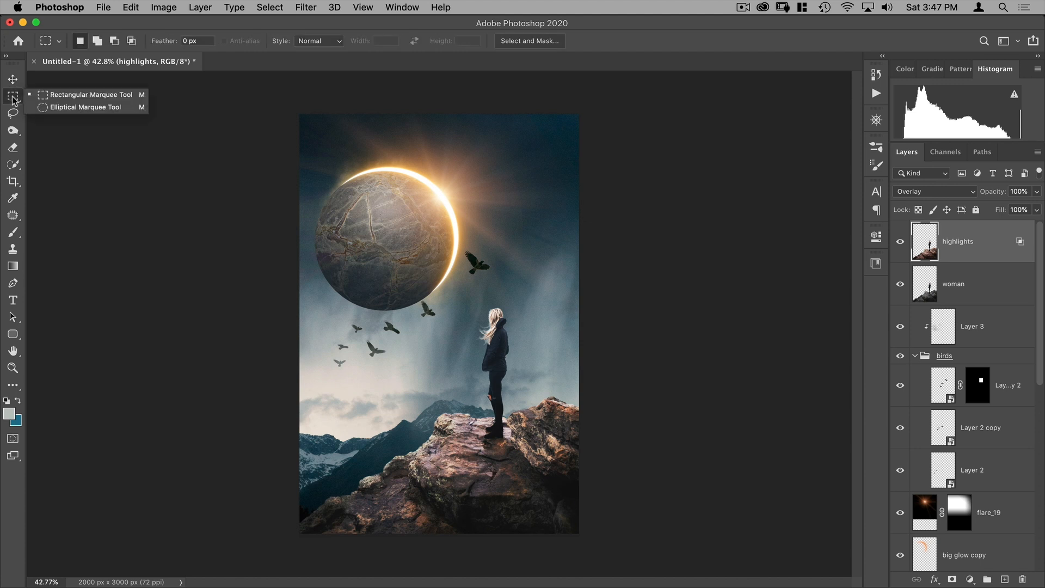
left_click(71, 107)
left_click_drag(451, 325, 451, 287)
left_click(319, 41)
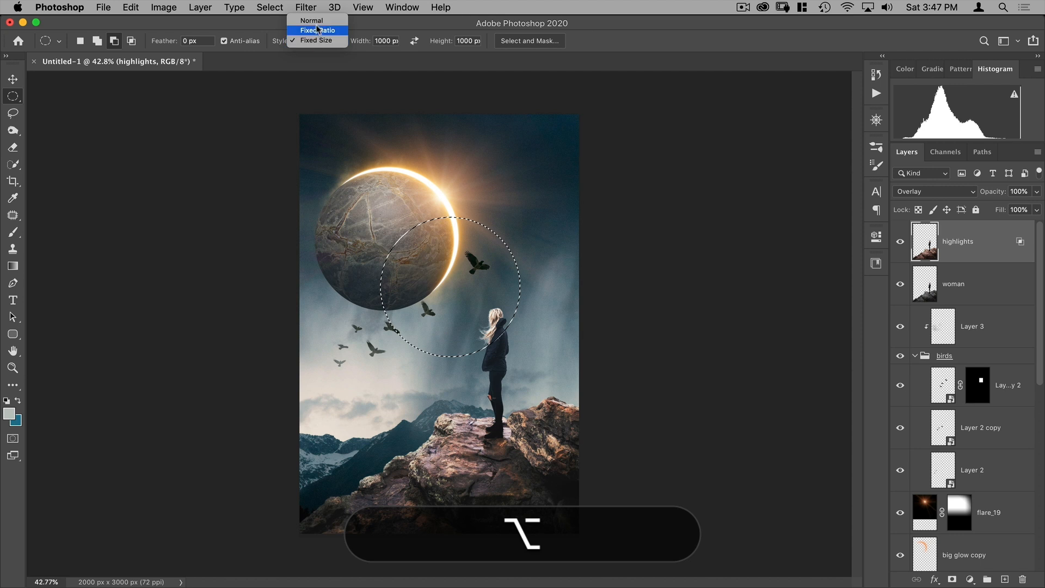
left_click(316, 24)
left_click(462, 252)
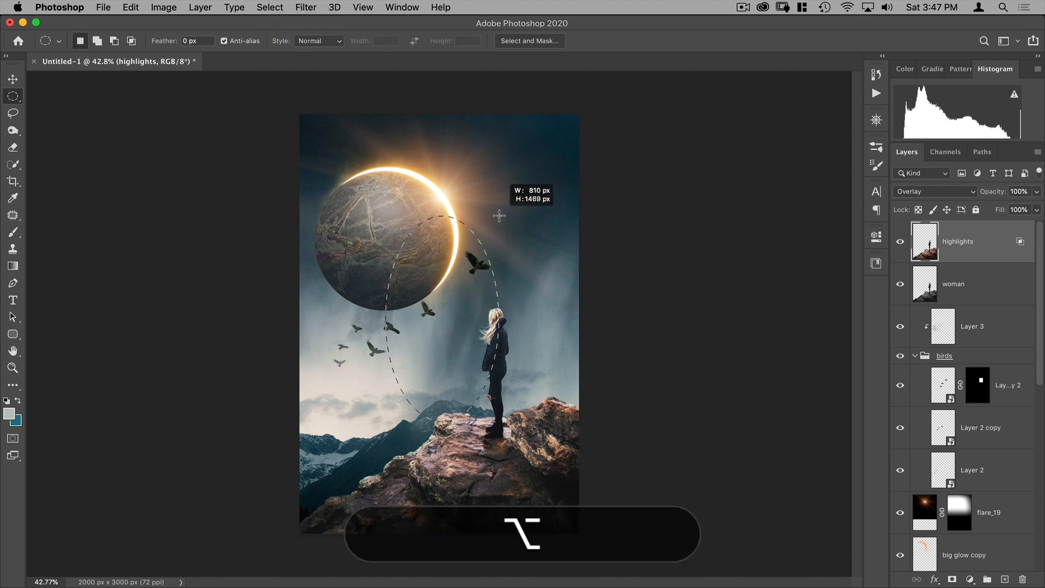
mouse_move(531, 159)
left_mouse_down()
mouse_move(567, 155)
mouse_move(545, 144)
mouse_move(563, 126)
left_mouse_up()
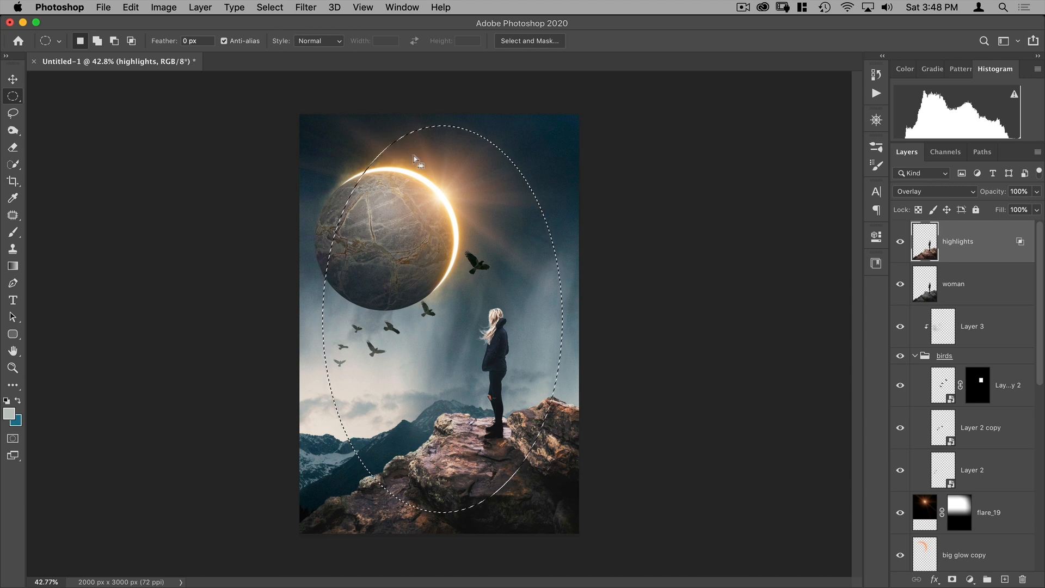
Transform the elliptical selection, rotating it to -21.95° and shifting it slightly so that it surrounds the orb and the woman
right_click(455, 165)
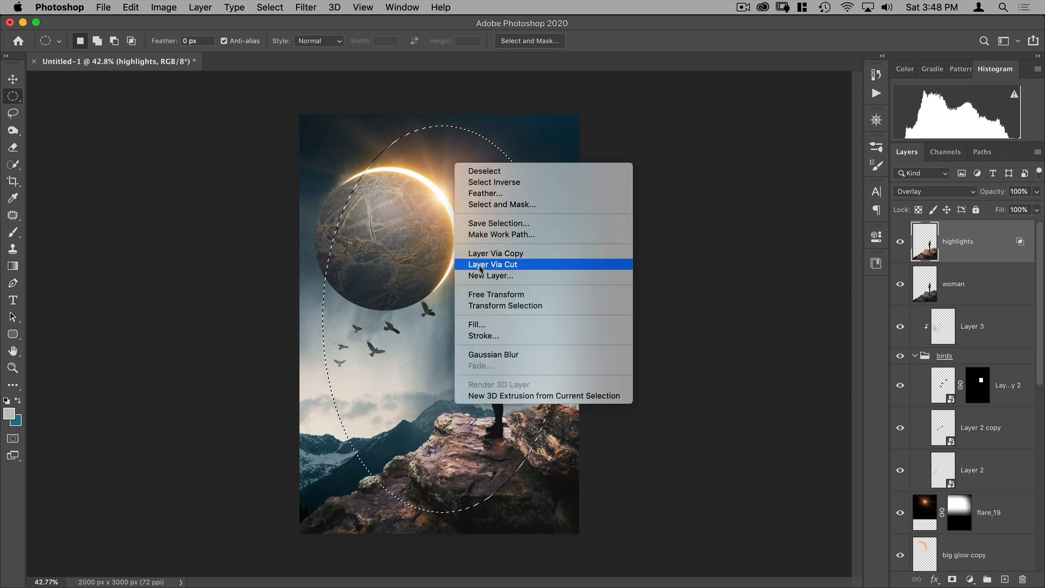
left_click(521, 306)
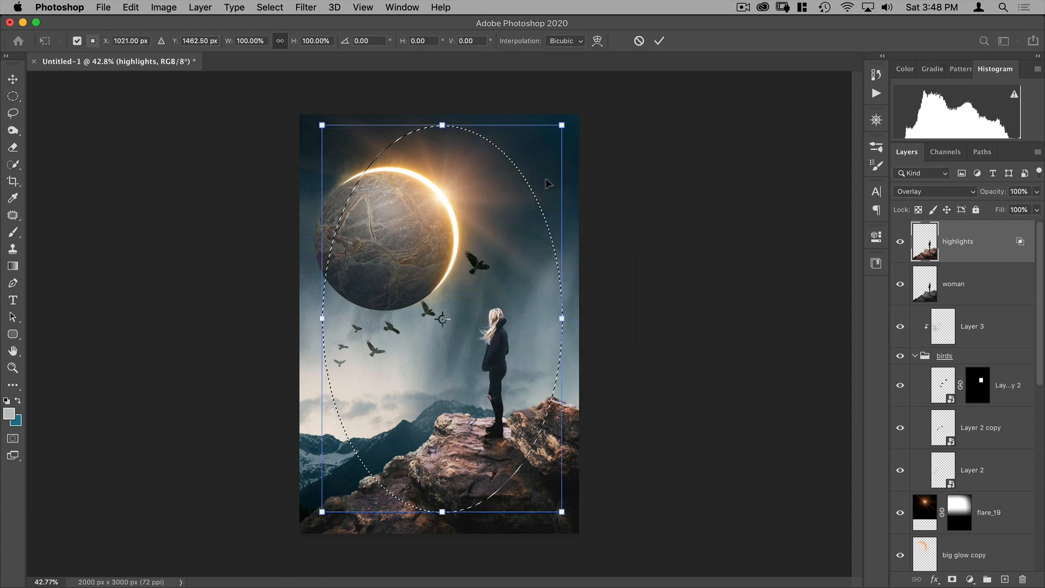
left_click_drag(576, 190, 560, 158)
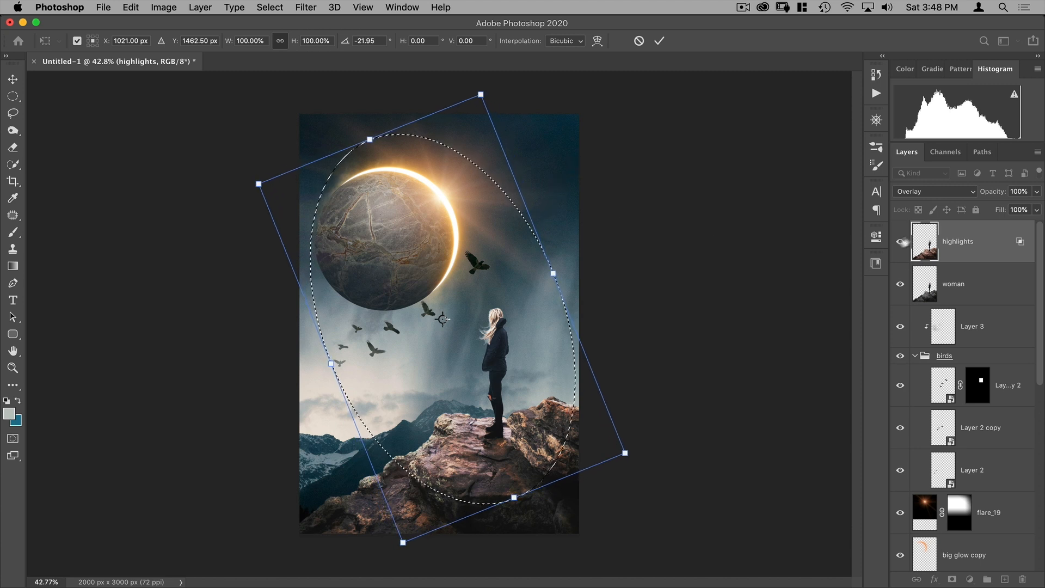
left_click_drag(469, 211, 463, 207)
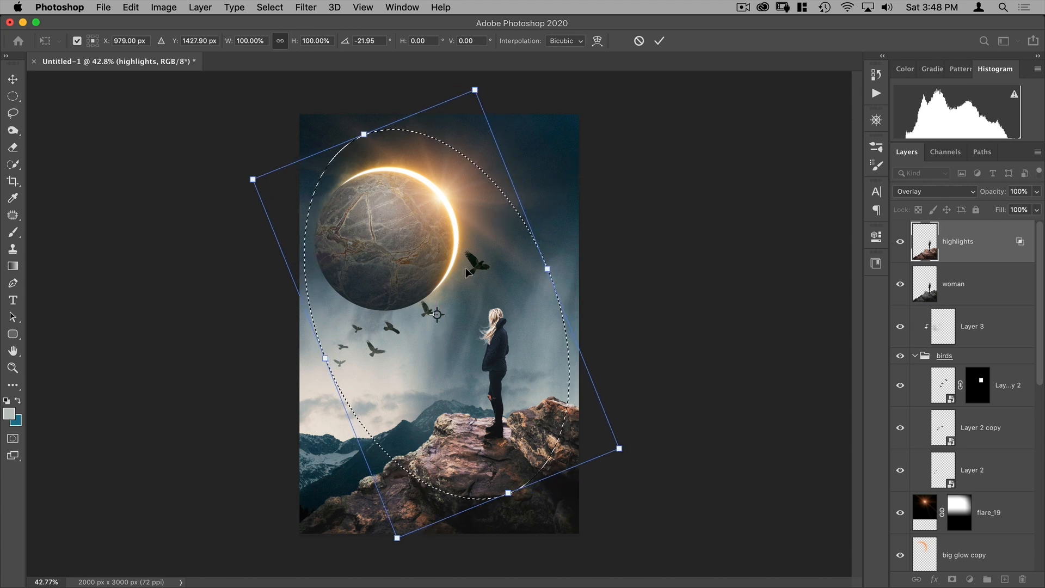
left_click(659, 42)
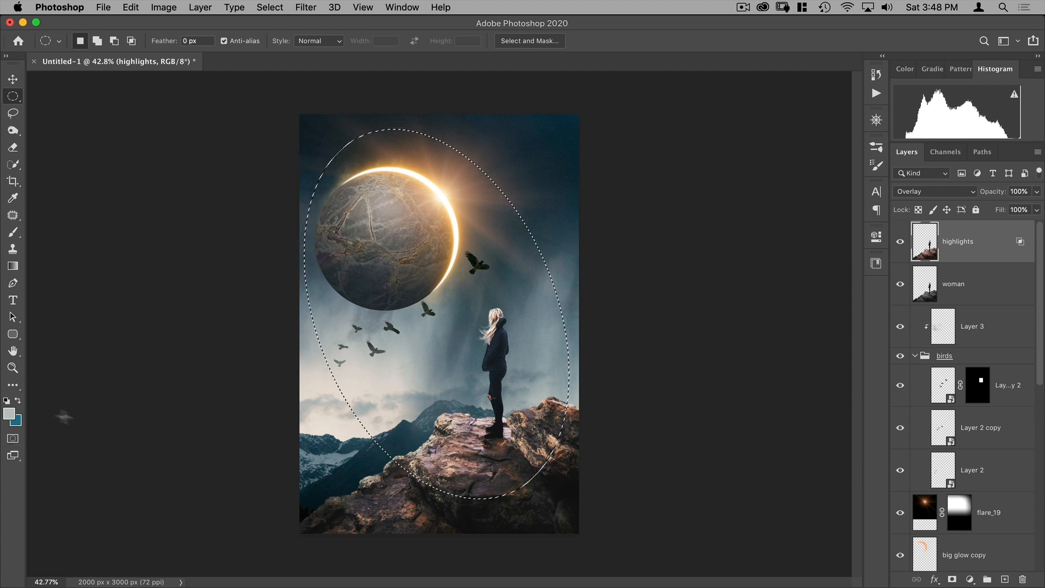
Soften the edge of the elliptical selection in Quick Mask mode with a Gaussian Blur of 385 pixels radius
left_click(13, 440)
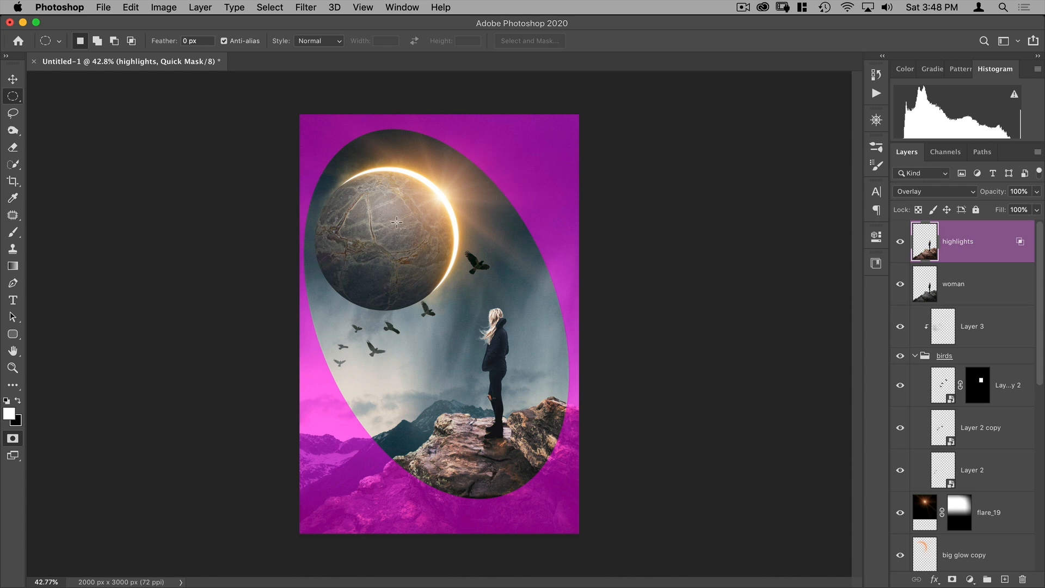
left_click(307, 8)
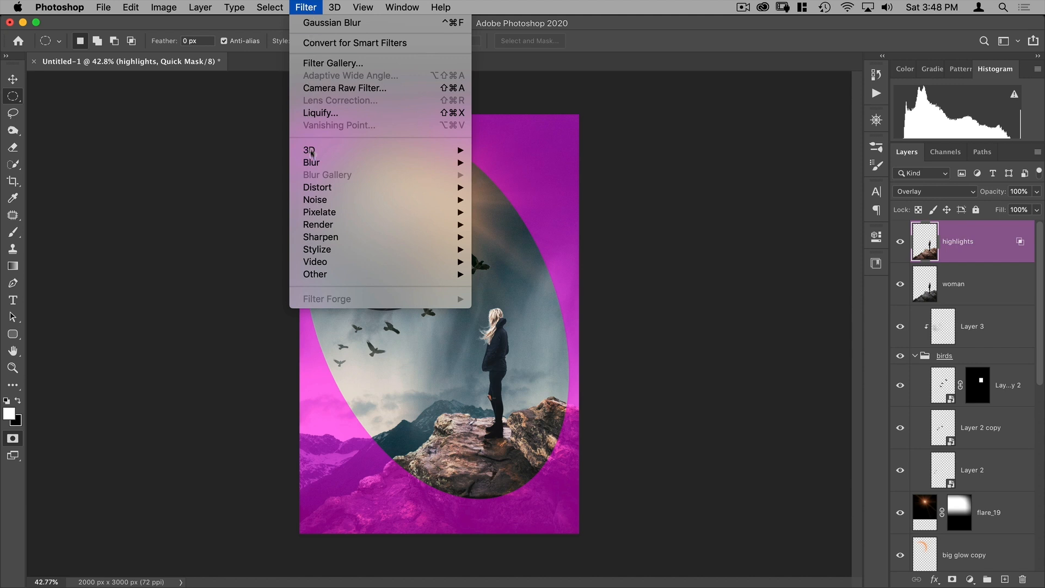
mouse_move(326, 163)
left_click(520, 213)
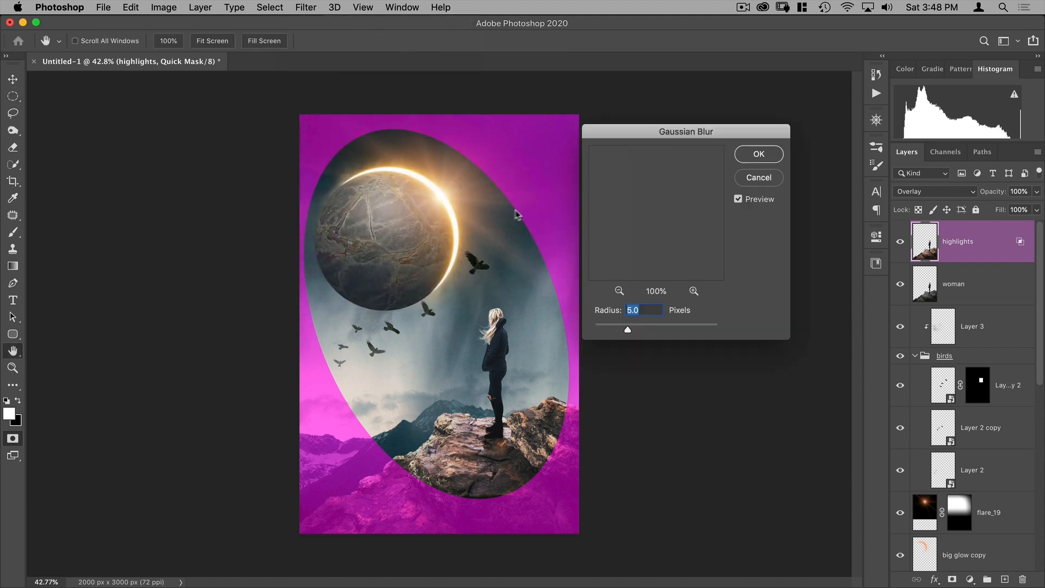
left_click_drag(658, 327, 700, 329)
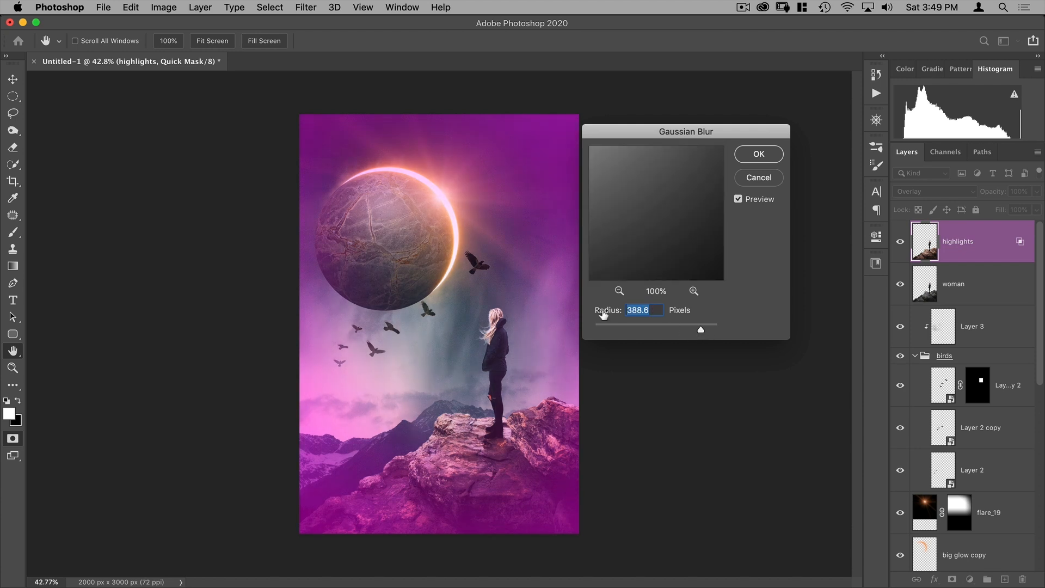
type("385")
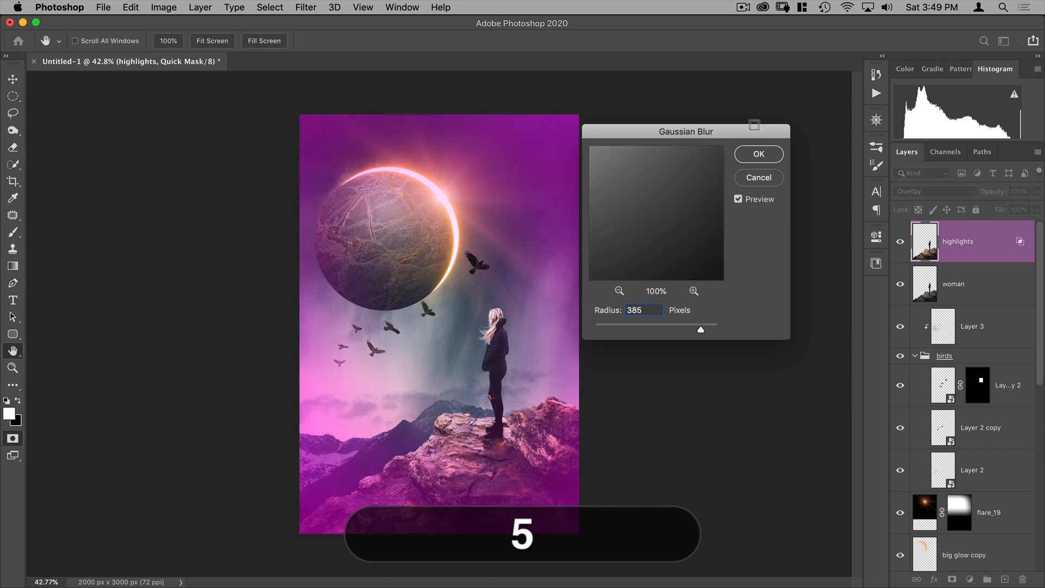
left_click(757, 157)
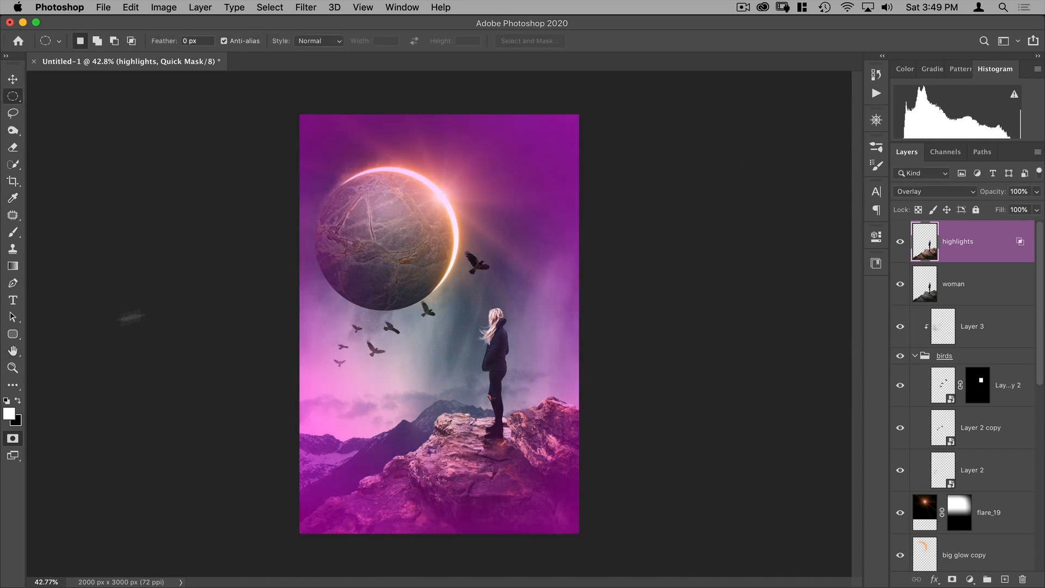
Turn the blurred Quick Mask back into a selection and invert it to cover the outer edges of the image
left_click(12, 440)
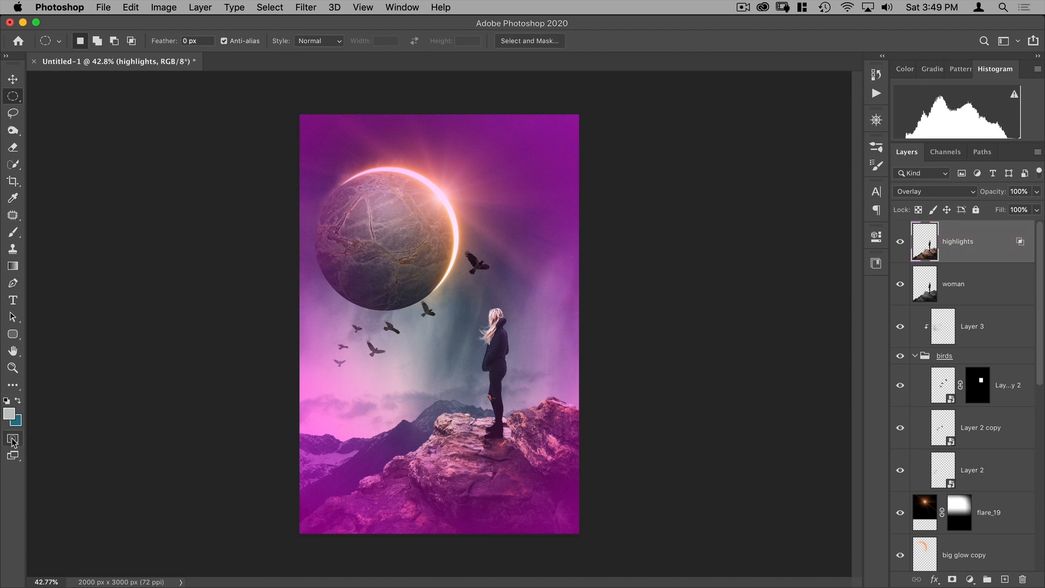
key("q")
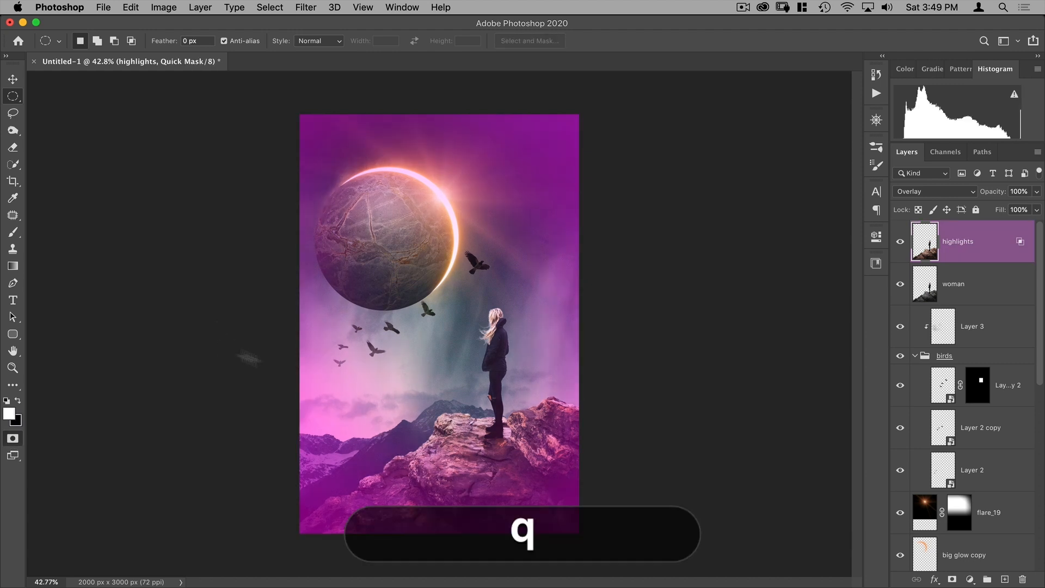
key("q")
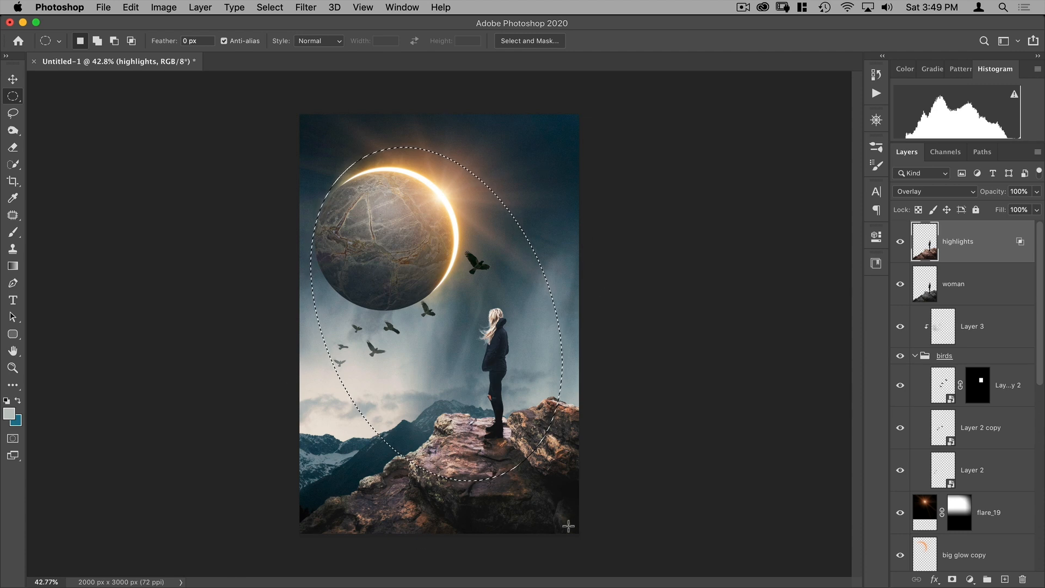
left_click(270, 7)
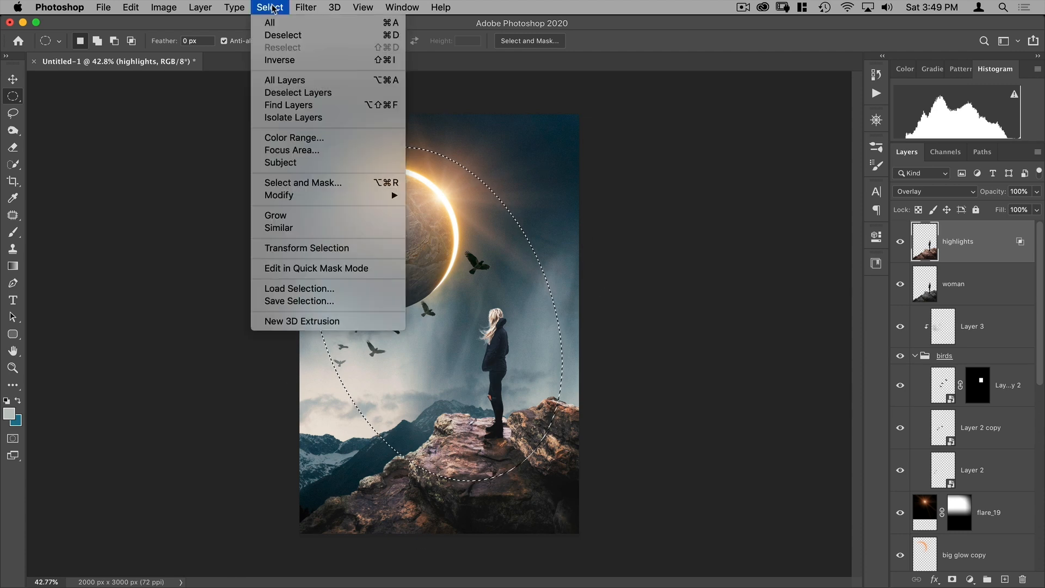
left_click(280, 58)
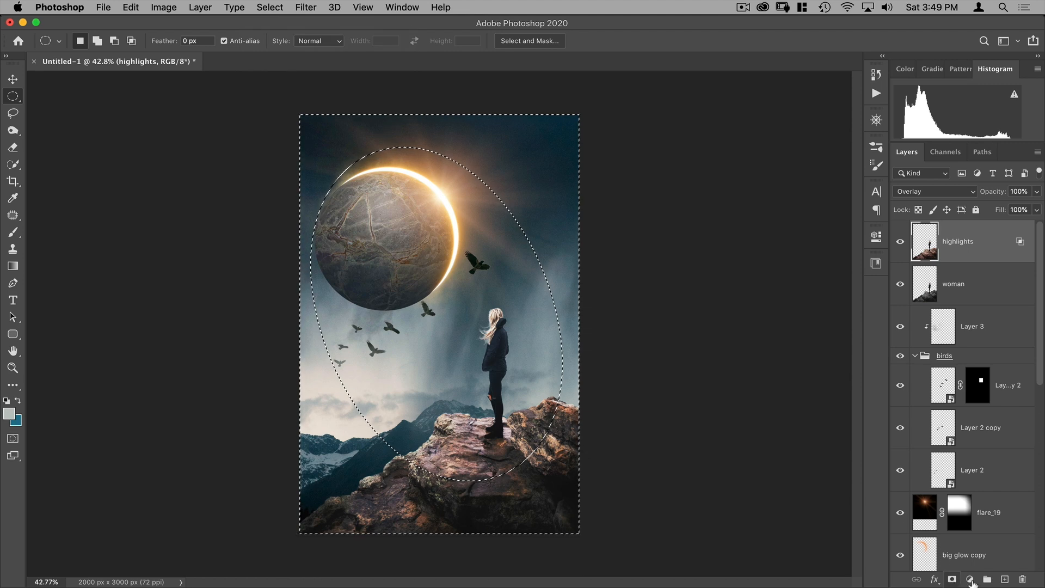
Add a Curves adjustment layer masked by the inverted selection and pull the RGB midtones down to darken the image edges
left_click(969, 579)
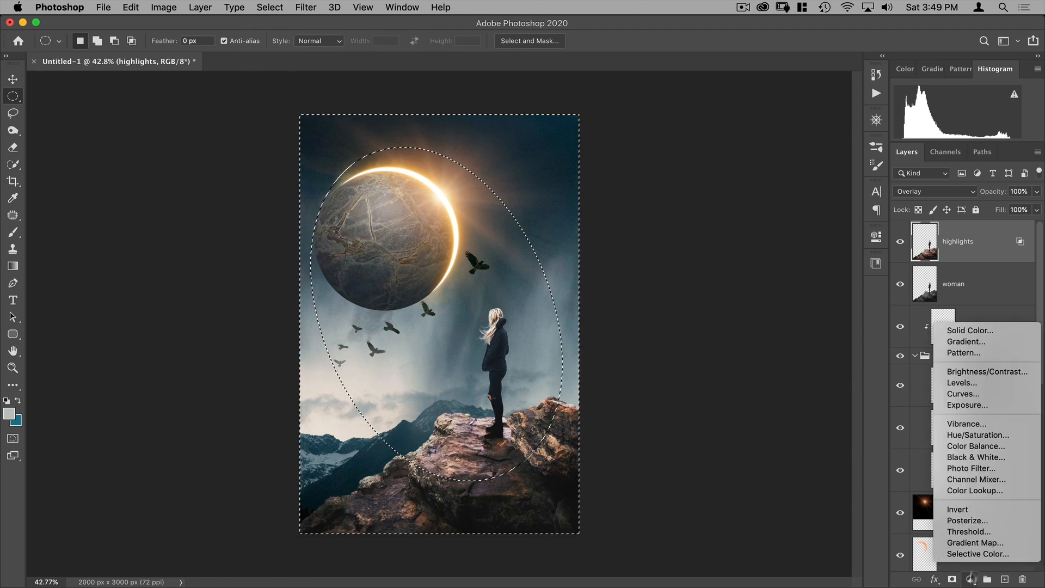
left_click(960, 394)
left_click_drag(778, 371, 787, 385)
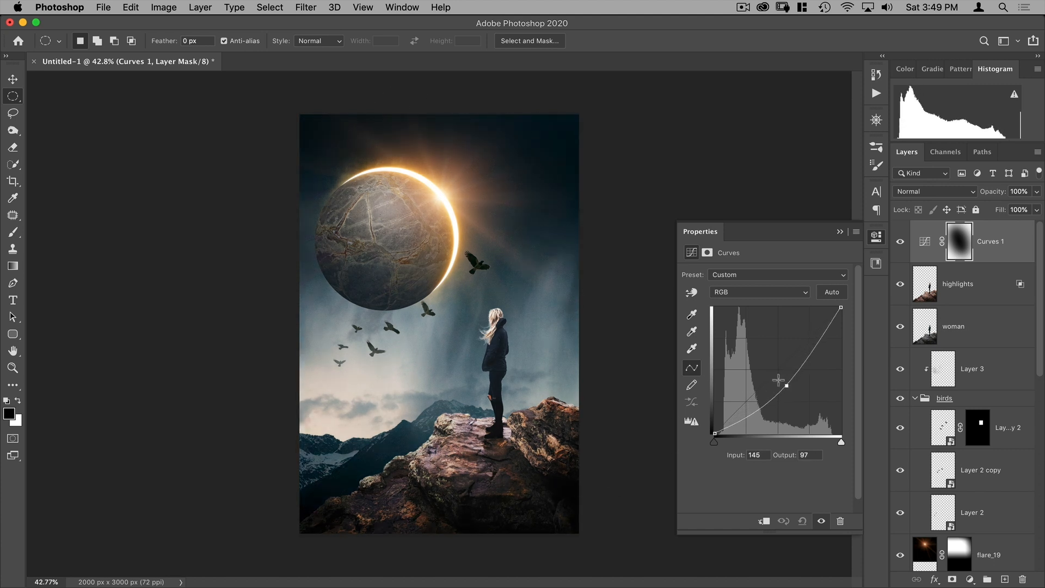
left_click_drag(786, 385, 783, 383)
left_click(877, 238)
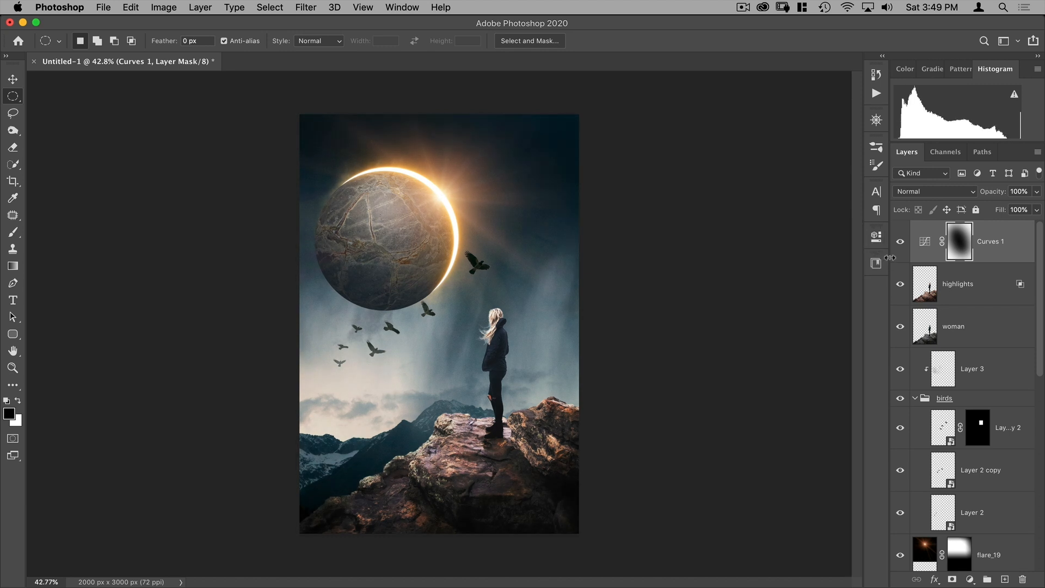
Rename the edge-darkening Curves layer as vignette
double_click(991, 241)
type("vg")
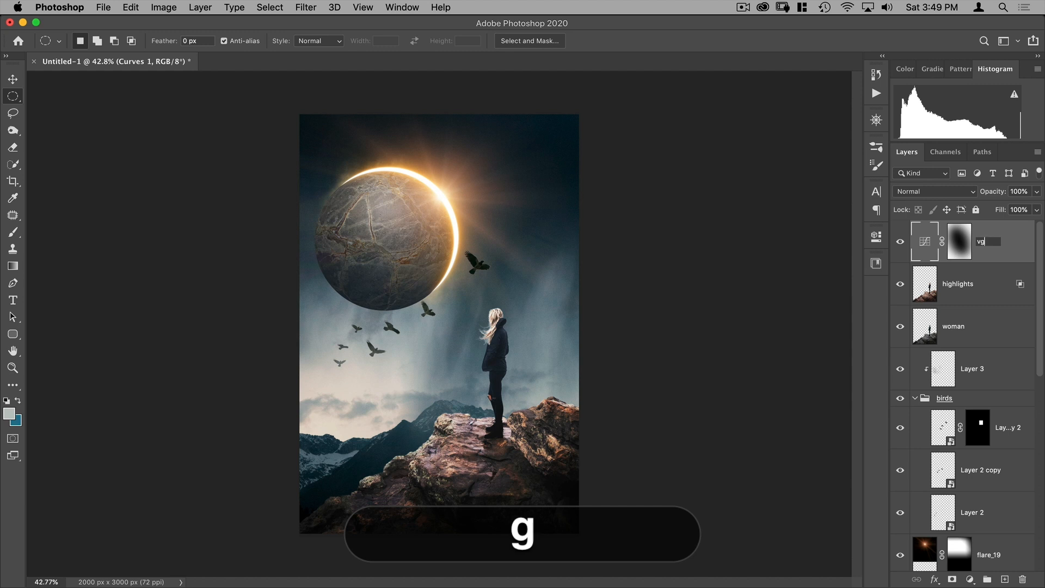
key("BackSpace")
type("ignette")
key("Return")
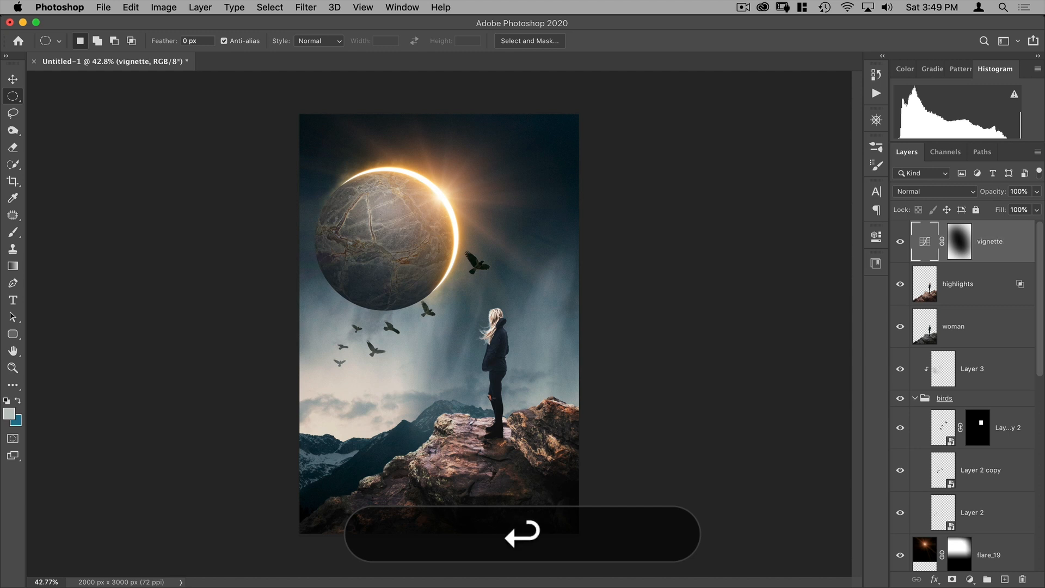
Add a Curves adjustment layer above the vignette and set the Blue channel's black point output to 50 and white point output to 190
left_click(970, 579)
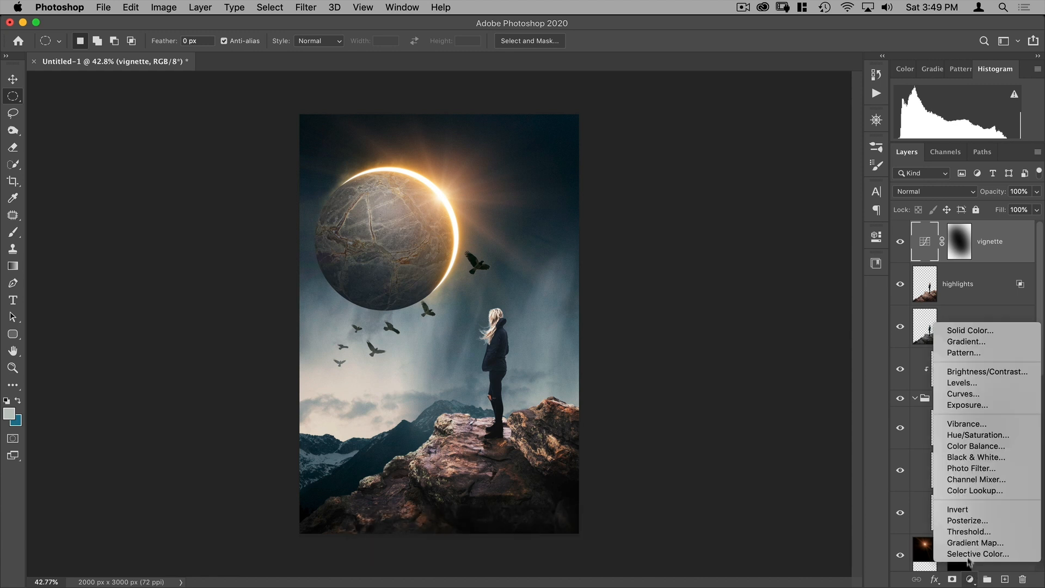
left_click(974, 394)
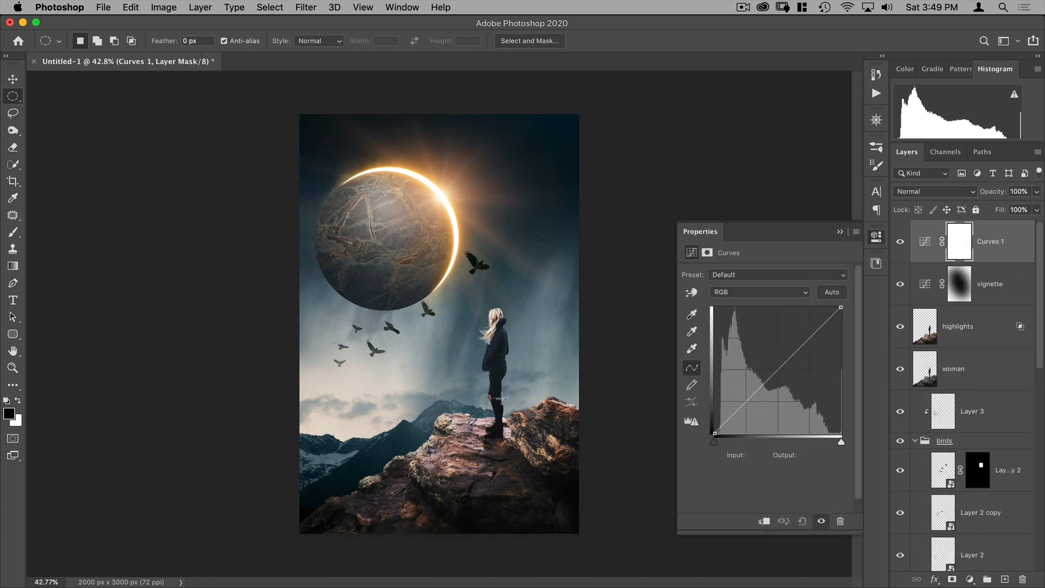
left_click(772, 293)
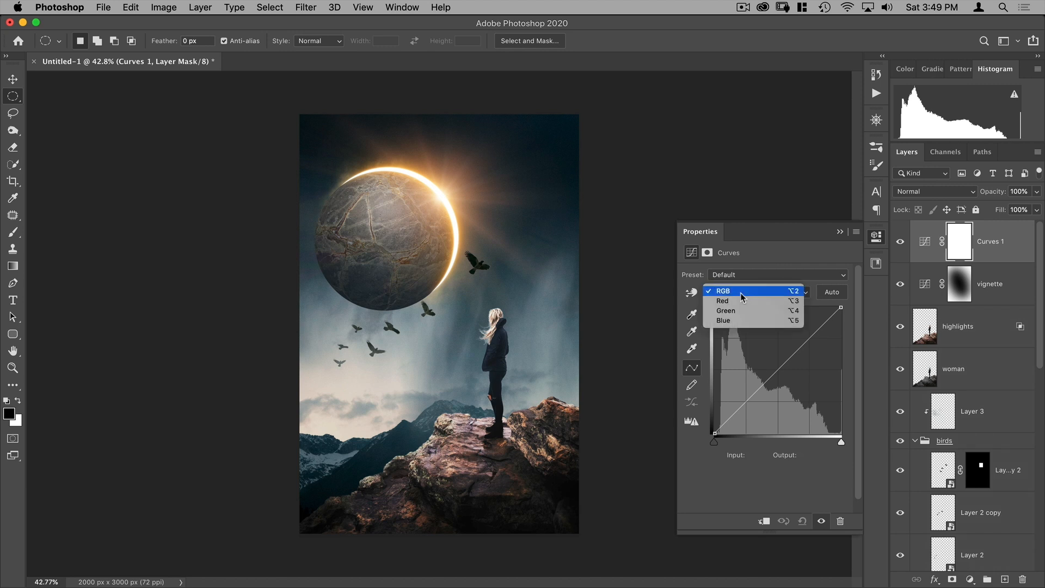
left_click(732, 325)
left_click_drag(716, 433, 712, 408)
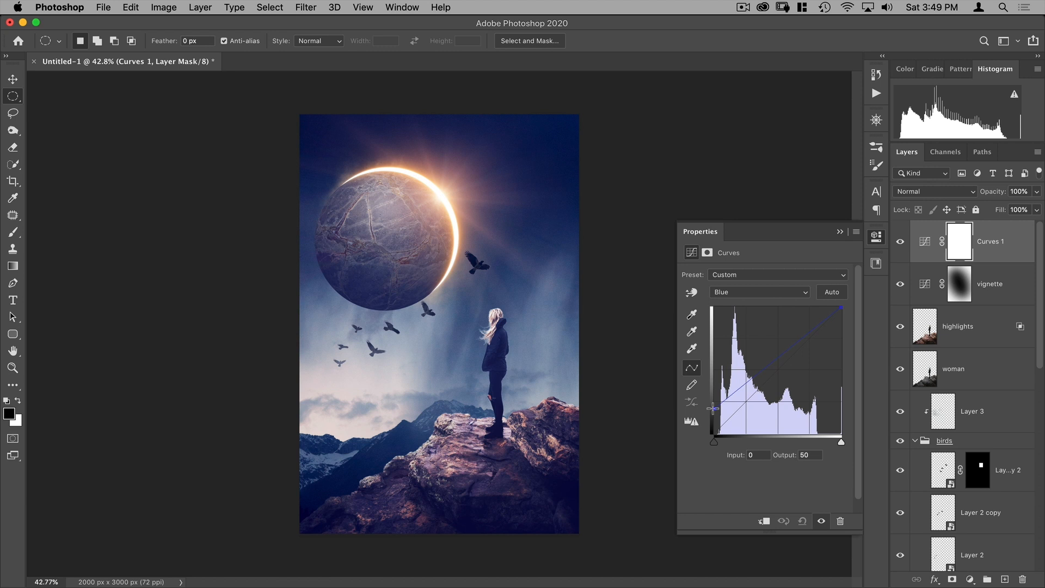
left_click_drag(841, 309, 853, 339)
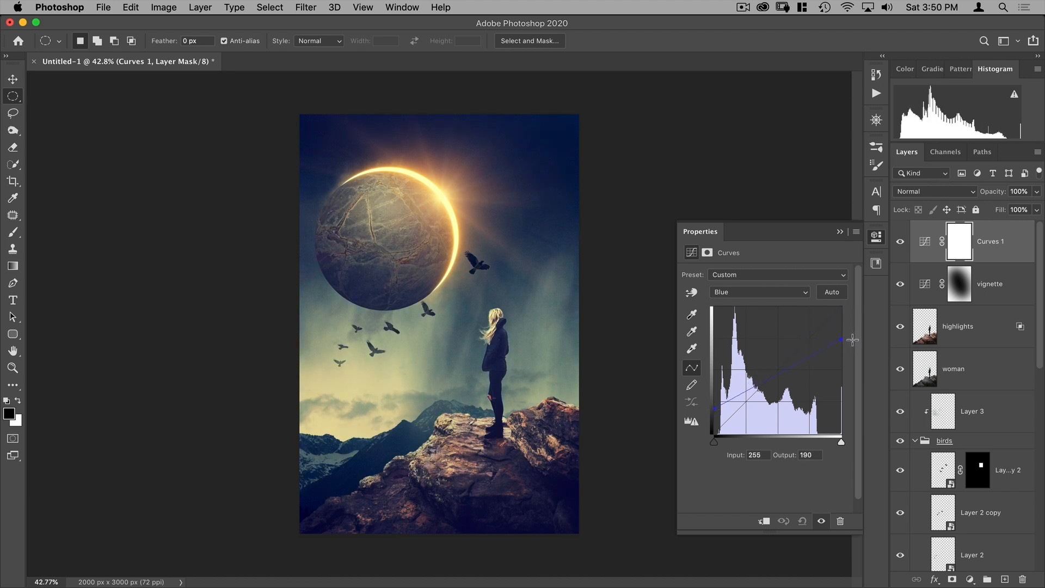
Shape the new Curves layer's Red channel into a gentle S-curve with points at input 197, output 212 and input 59, output 56
left_click(759, 292)
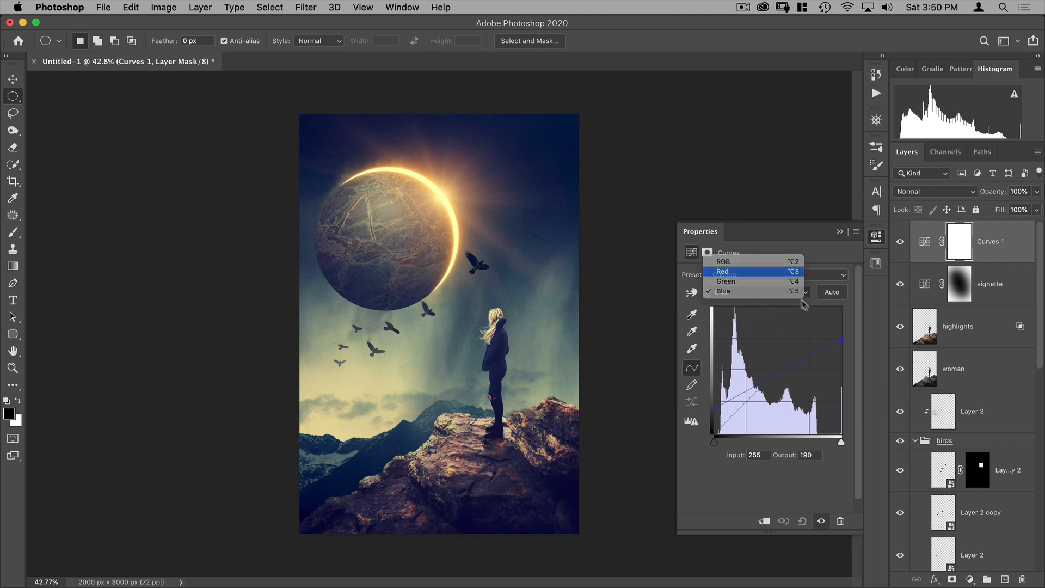
left_click(730, 268)
left_click_drag(814, 332, 812, 328)
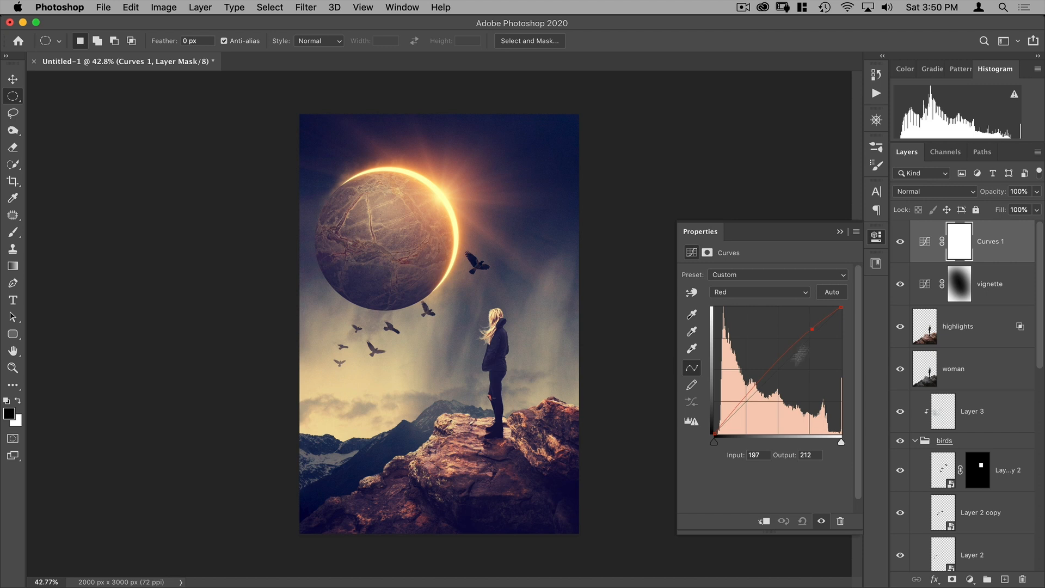
left_click_drag(740, 402, 744, 405)
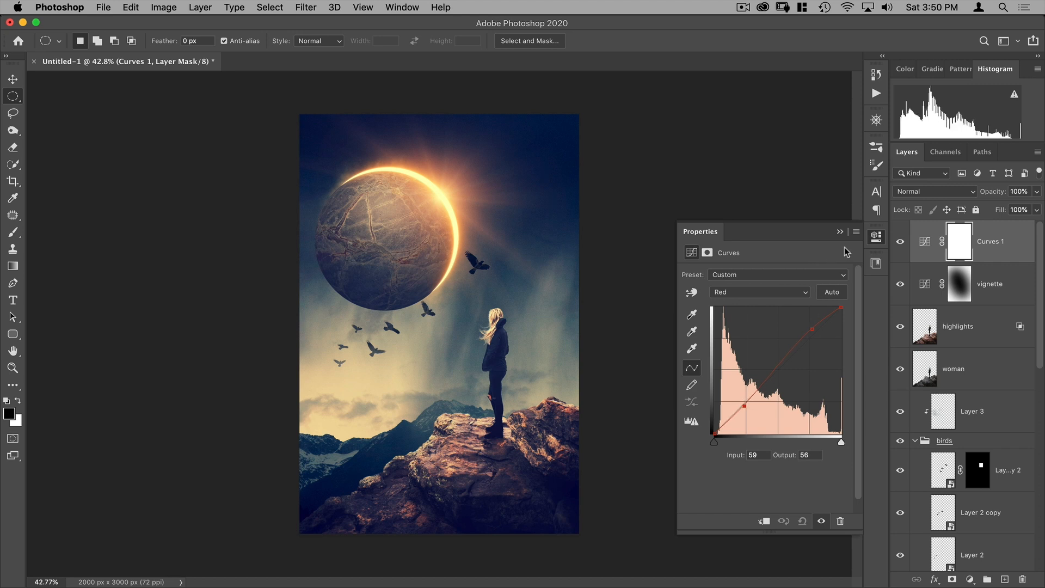
left_click(879, 237)
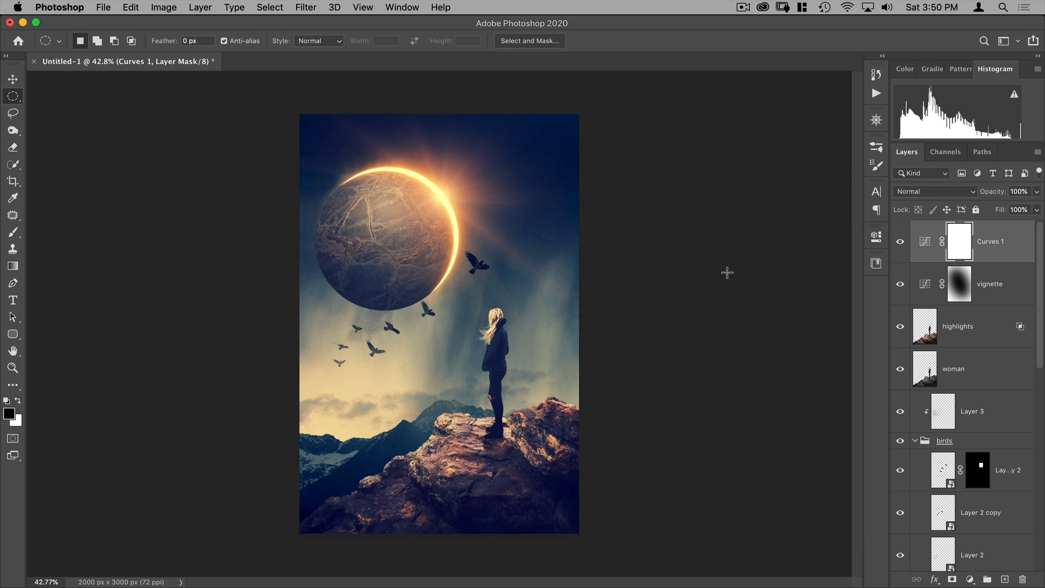
Move the vignette layer above the colour-toning Curves layer to the top of the layer stack
key("v")
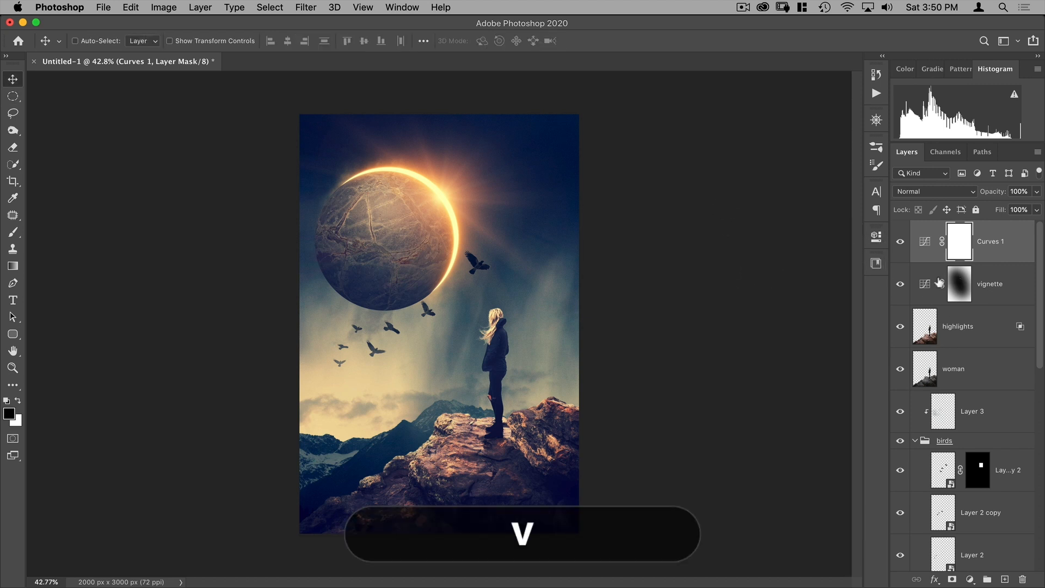
left_click_drag(927, 284, 926, 240)
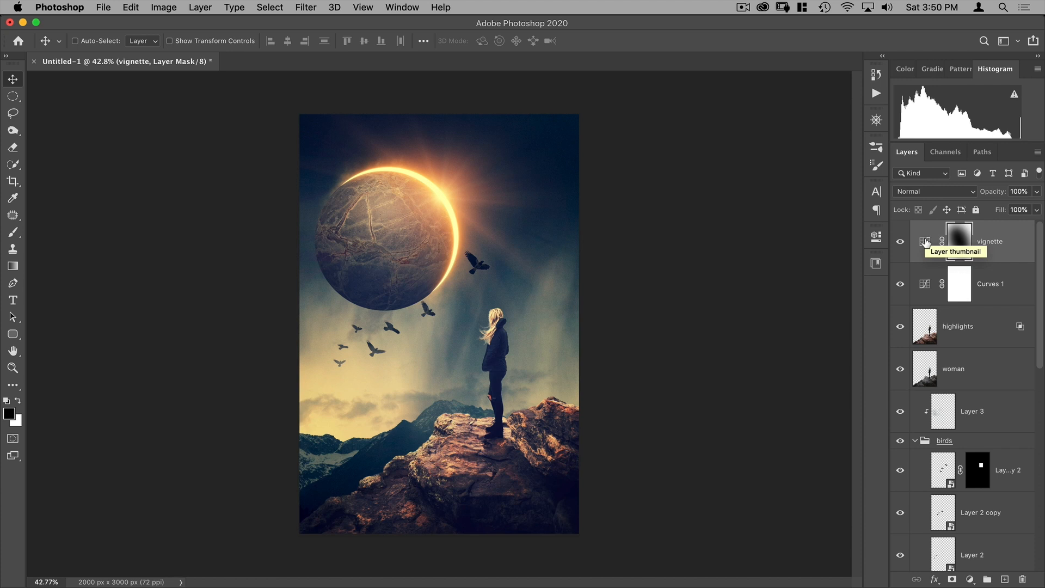
mouse_move(927, 241)
left_mouse_down()
mouse_move(927, 295)
mouse_move(927, 243)
left_mouse_up()
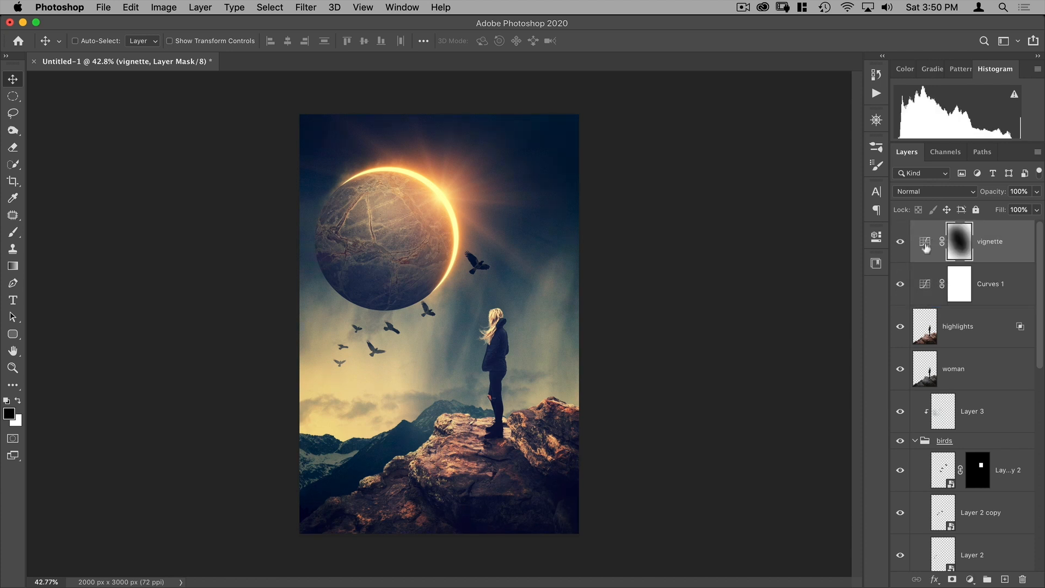
Strengthen the vignette by lowering its RGB curve midpoint to input 142, output 89
double_click(926, 243)
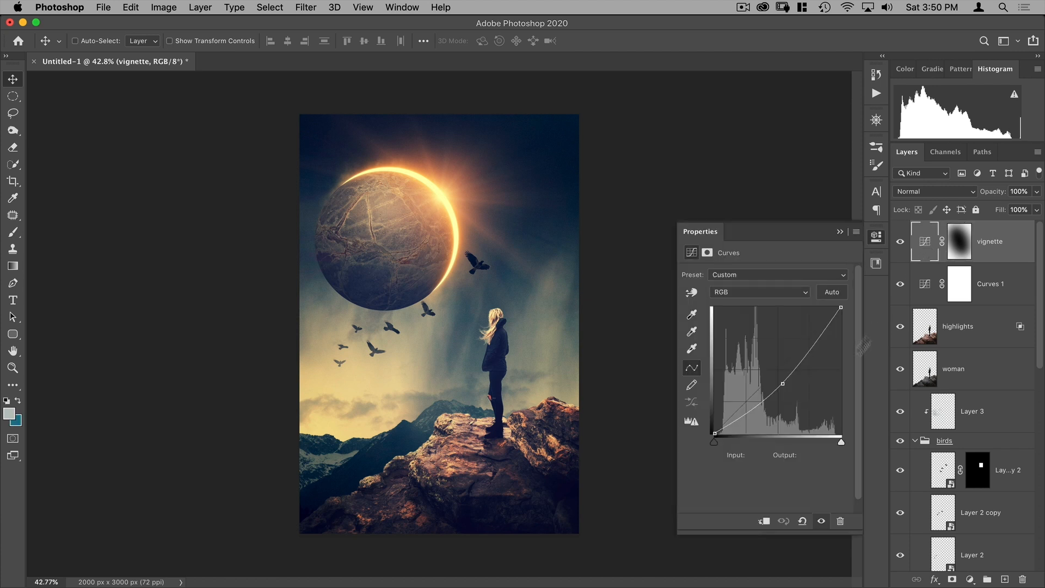
left_click_drag(784, 384, 786, 390)
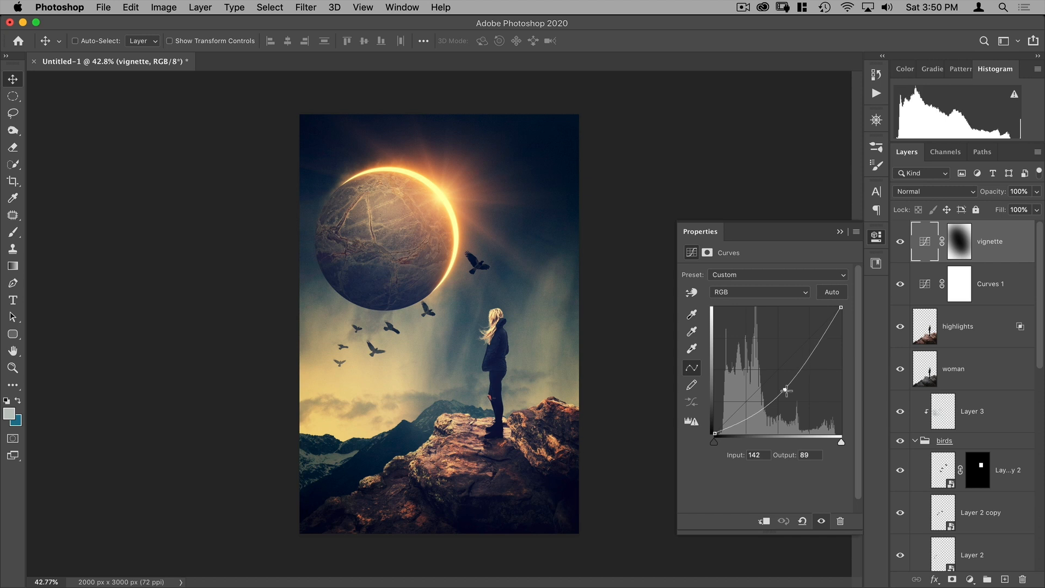
left_click(882, 240)
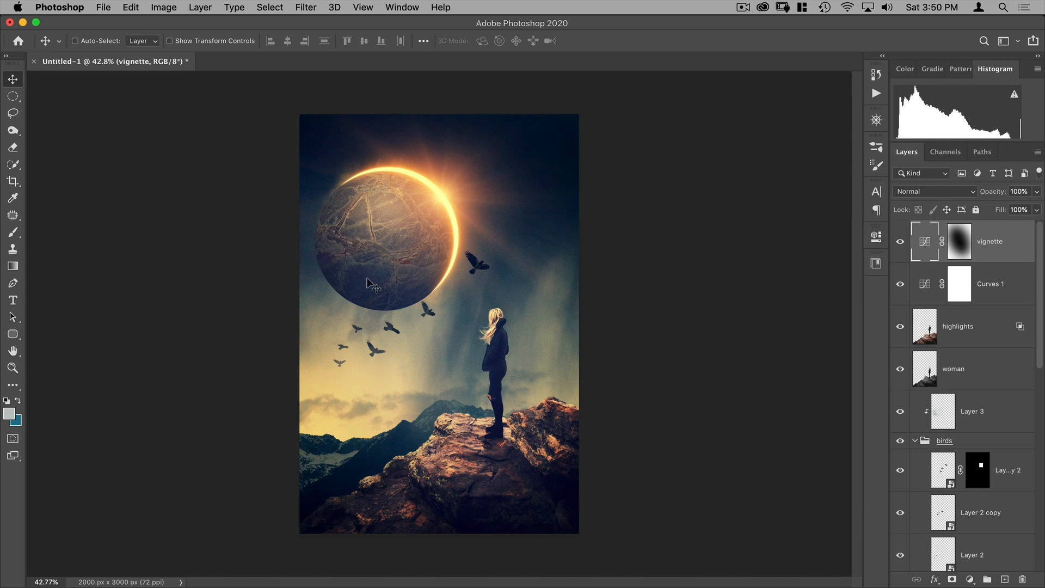
Examine the composite up close, checking the birds, orb, woman and rocks, and review the whole image
key("super+space")
left_click_drag(479, 286, 545, 282)
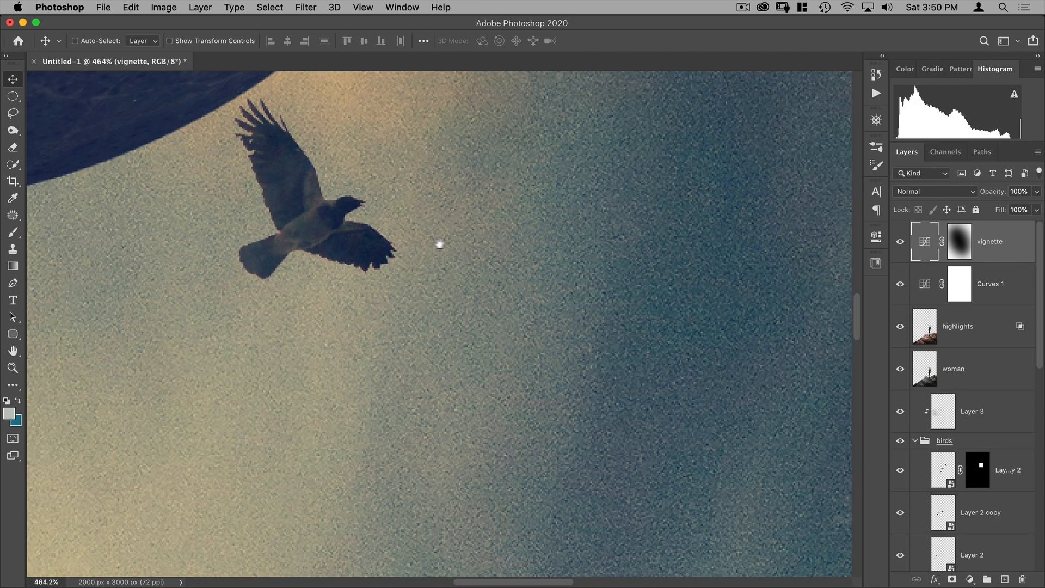
left_click_drag(660, 418, 298, 141)
left_click_drag(578, 315, 360, 343)
left_click_drag(321, 215, 561, 445)
left_click_drag(429, 229, 434, 252)
left_click_drag(651, 294, 598, 310)
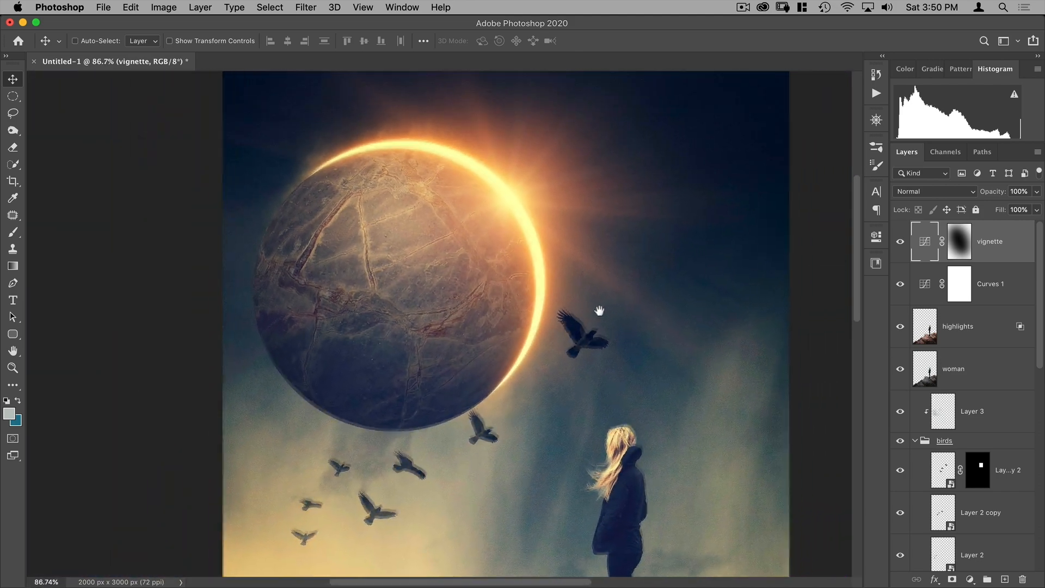
scroll(548, 284, "down", 10)
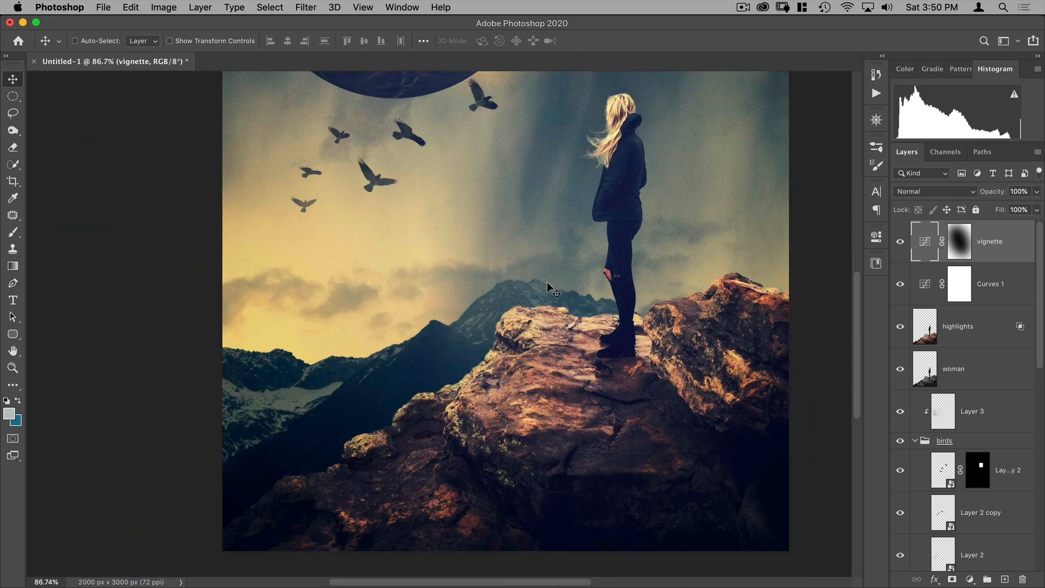
left_click_drag(552, 267, 528, 283)
left_click_drag(608, 177, 594, 225)
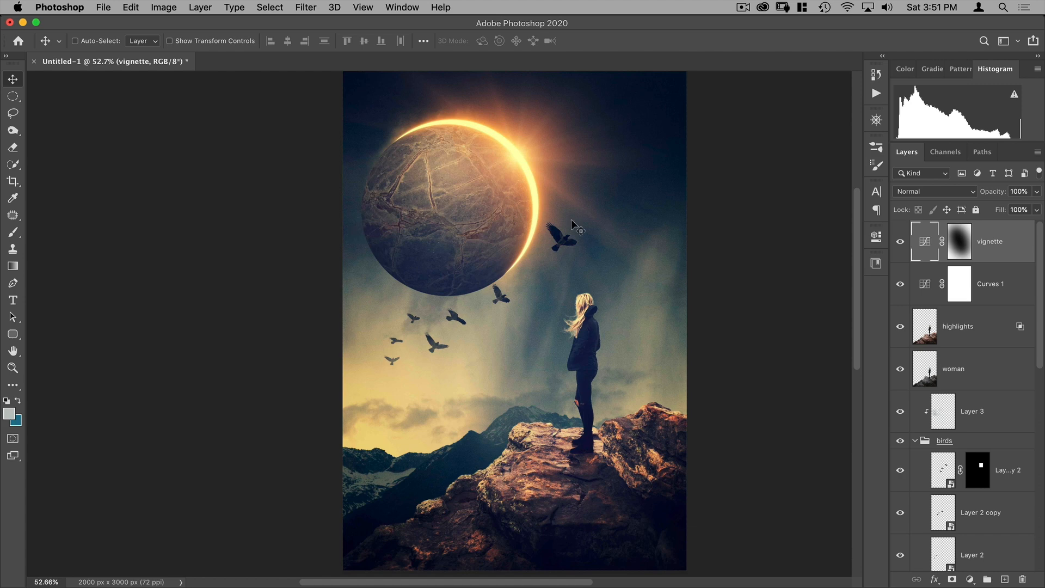
Add a new empty layer above the vignette layer and name it "film grain"
left_click(1002, 578)
double_click(953, 243)
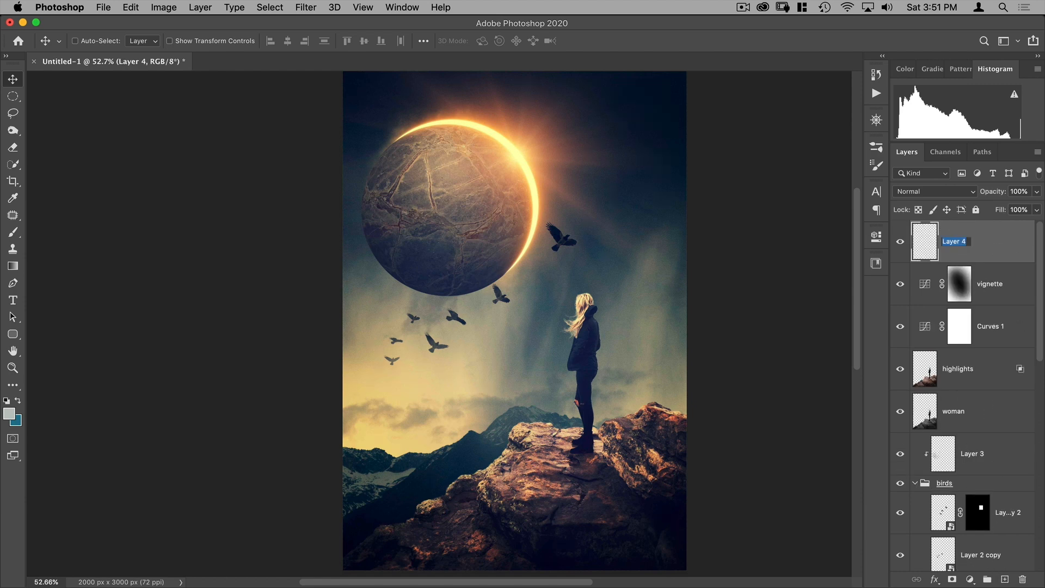
type("film grain")
key("Return")
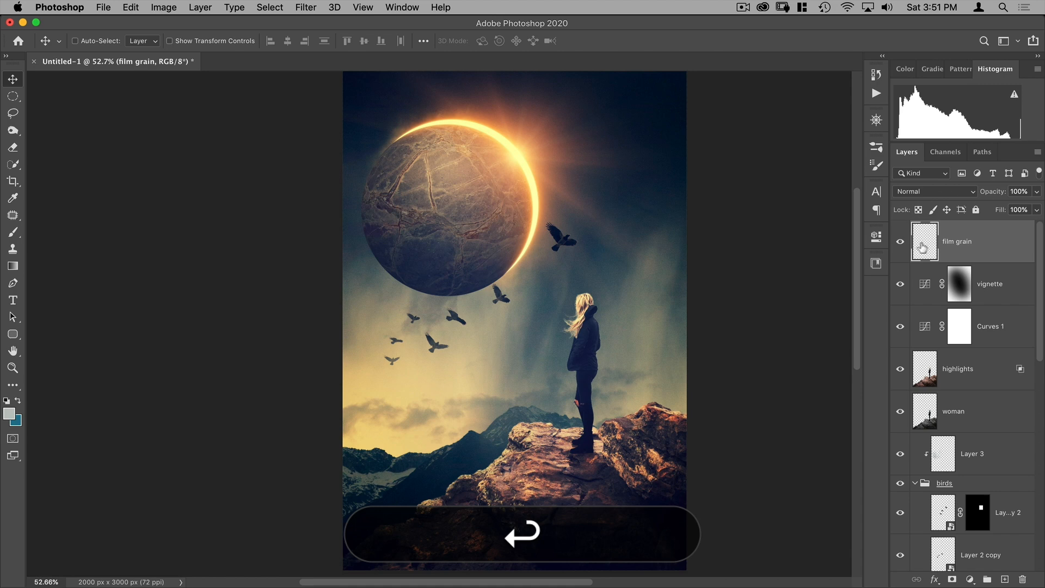
Set the foreground colour to a neutral 50% grey with hue 0, saturation 0 and brightness 50
left_click(9, 414)
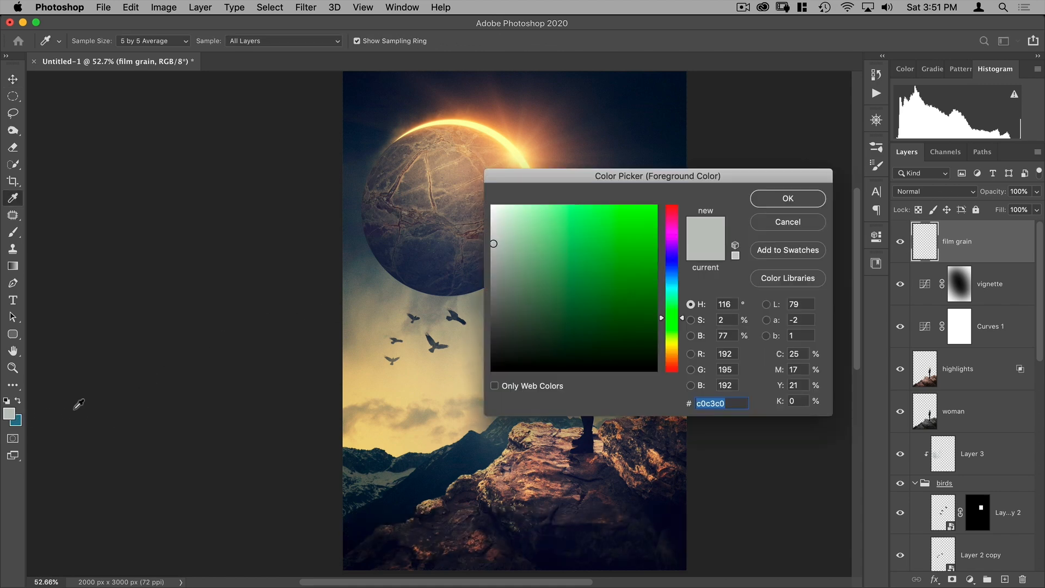
left_click_drag(675, 180, 611, 163)
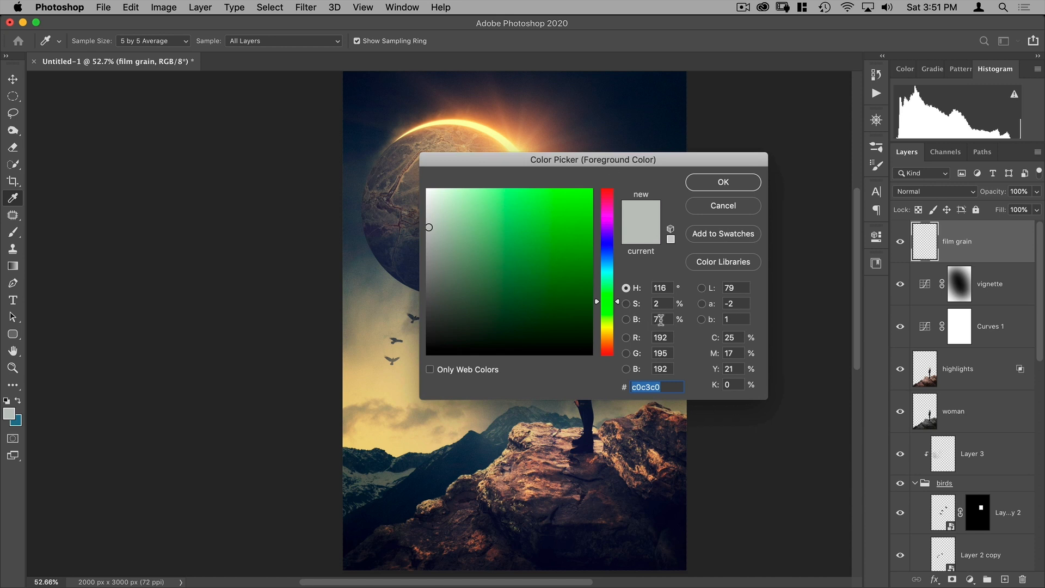
left_click(669, 284)
type("0")
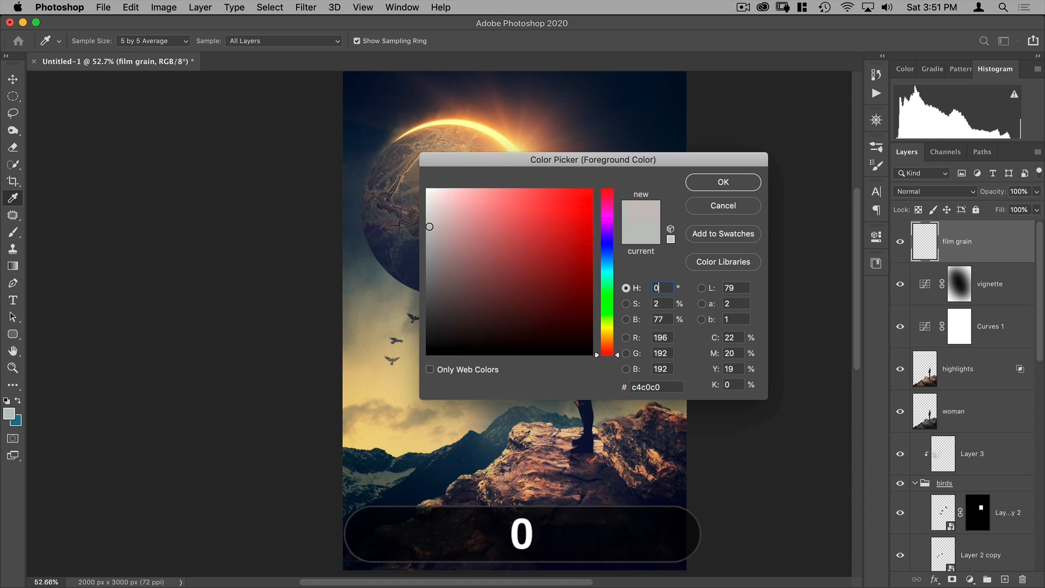
key("Tab")
type("0")
key("Tab")
type("50")
key("Return")
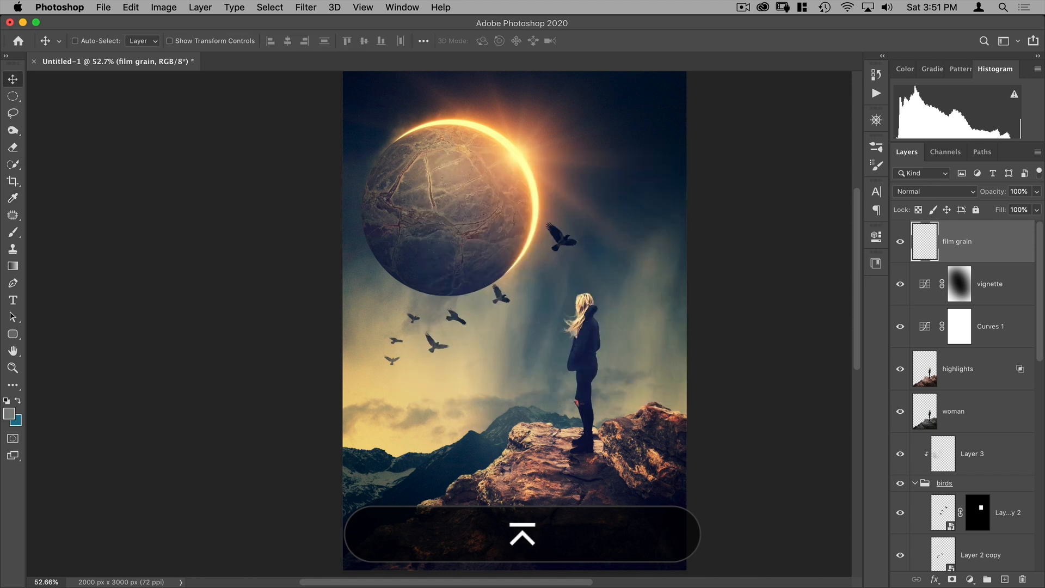
Fill the film grain layer with the grey foreground colour and set its blend mode to Overlay
key("alt+BackSpace")
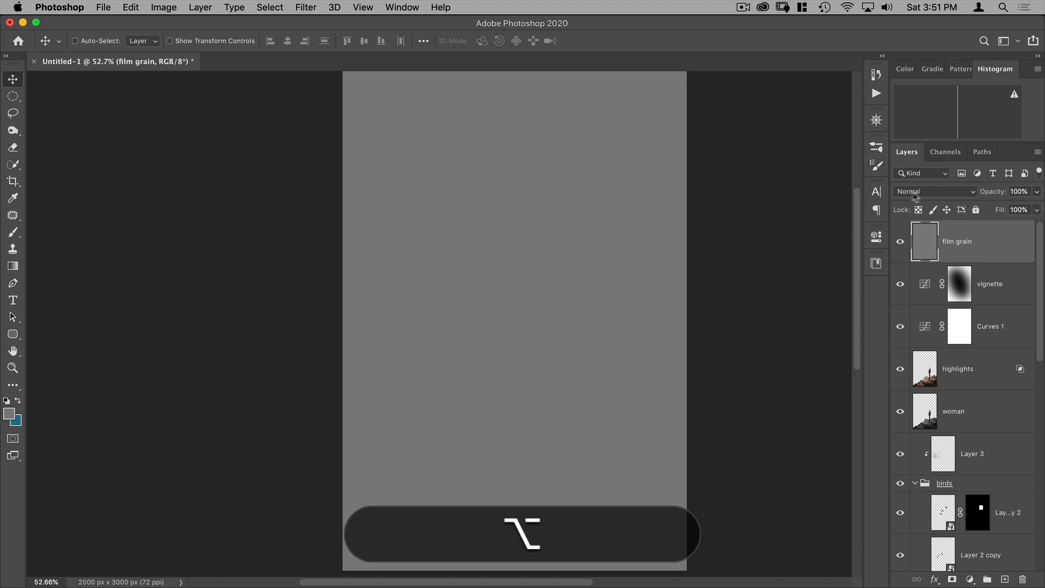
left_click(932, 191)
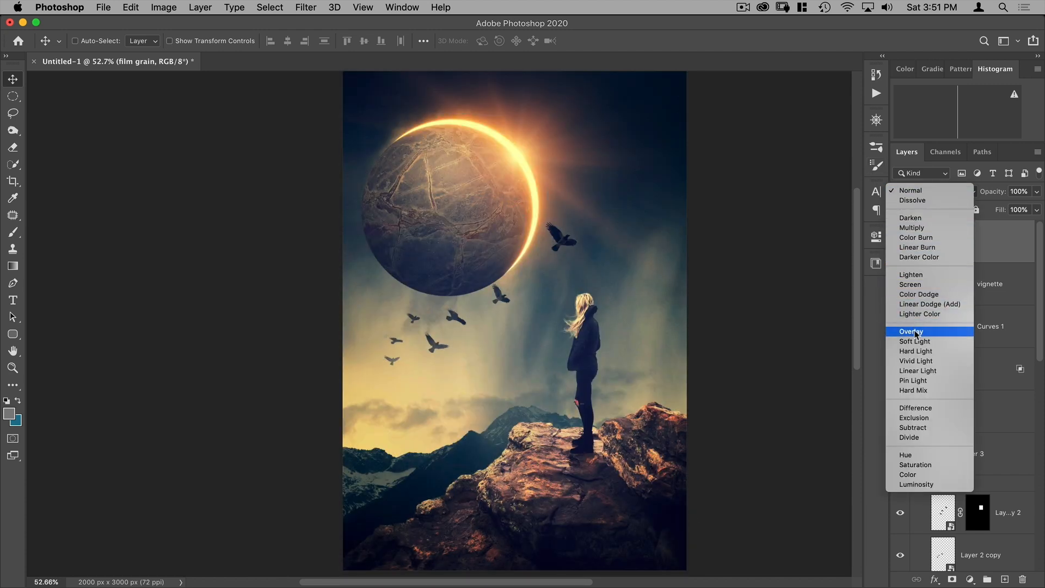
left_click(915, 332)
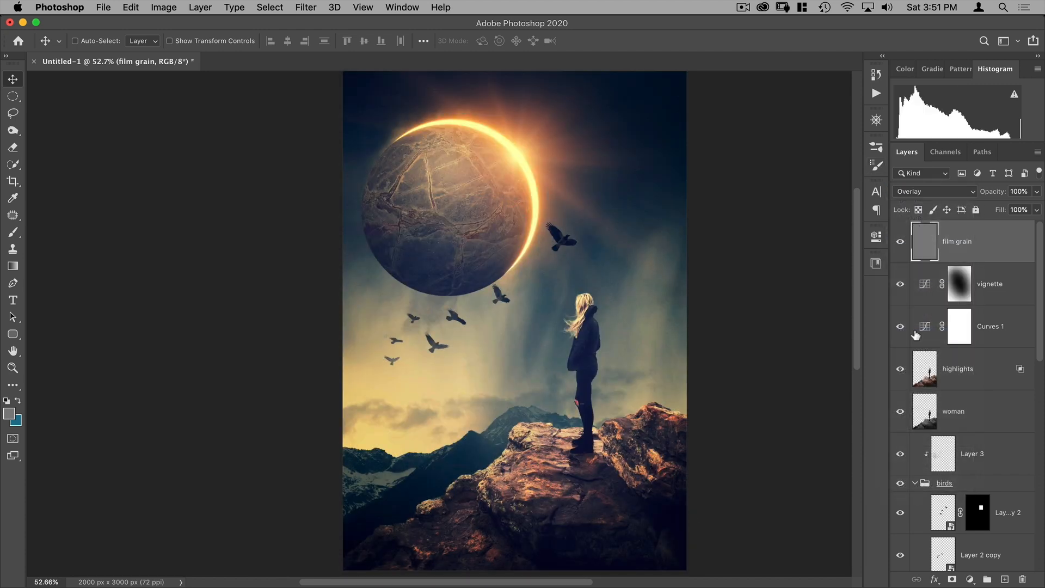
Compare the image with the grey film grain layer hidden and shown
left_click(901, 243)
left_click(901, 244)
left_click(901, 243)
left_click(901, 244)
left_click(901, 243)
left_click(901, 243)
left_click(901, 244)
left_click(901, 243)
Apply Add Noise to the film grain layer with an amount of 20%, Gaussian distribution and Monochromatic on
left_click(307, 7)
mouse_move(337, 201)
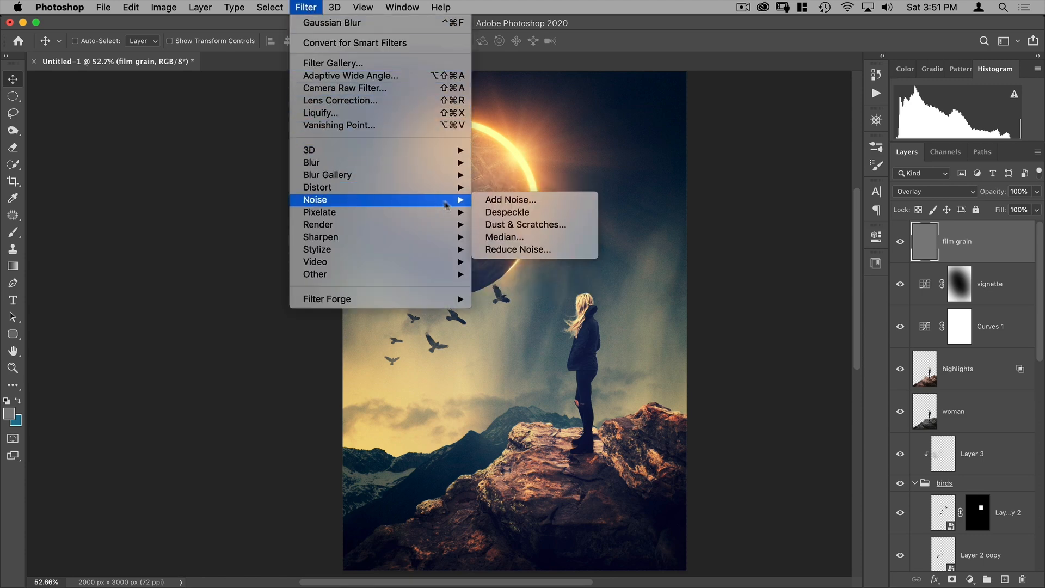
left_click(498, 200)
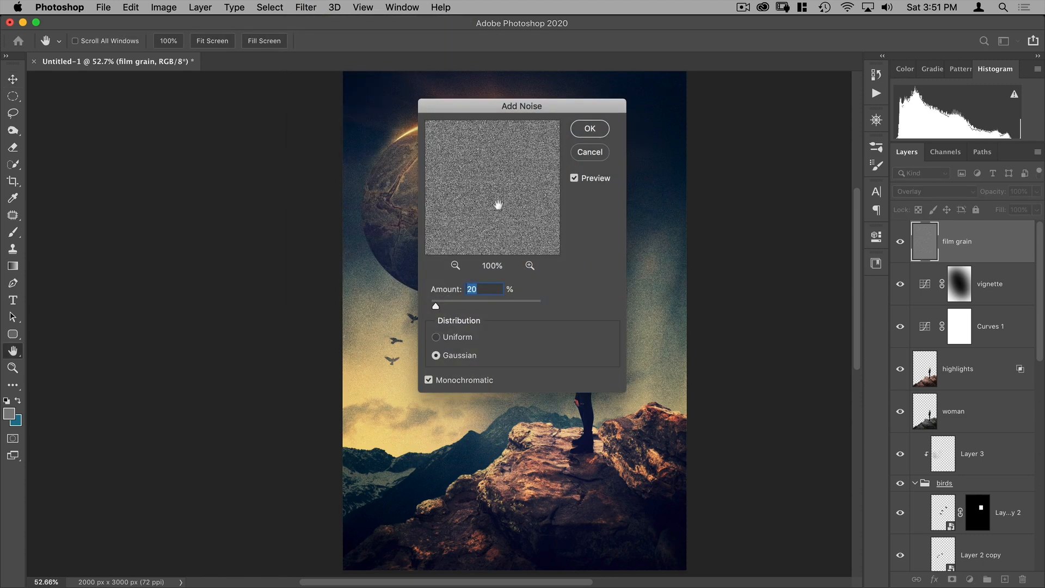
left_click(590, 128)
key("v")
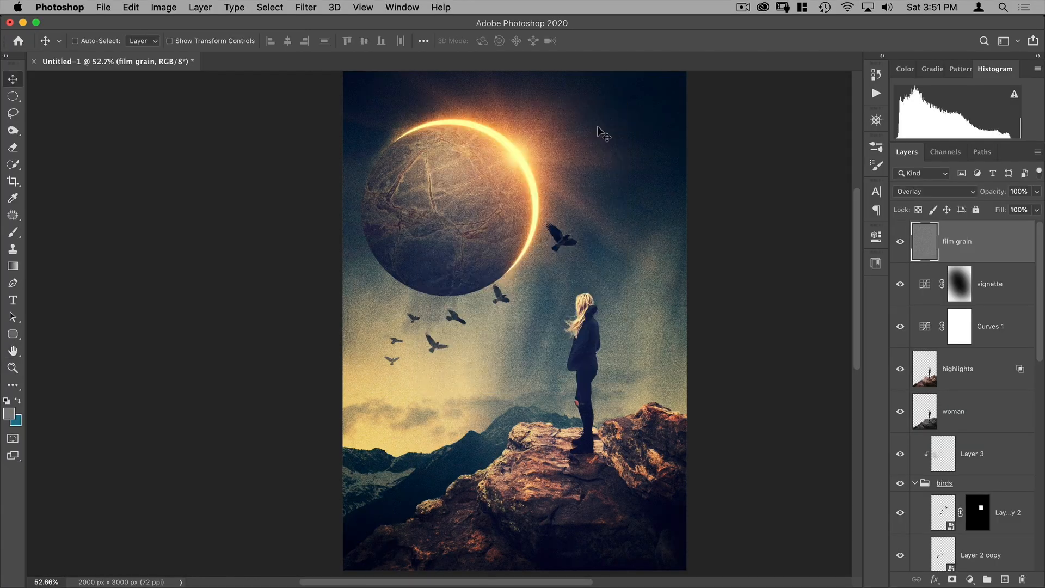
Soften the noise on the film grain layer with a Gaussian Blur of 0.6 pixels radius
left_click_drag(533, 105, 634, 88)
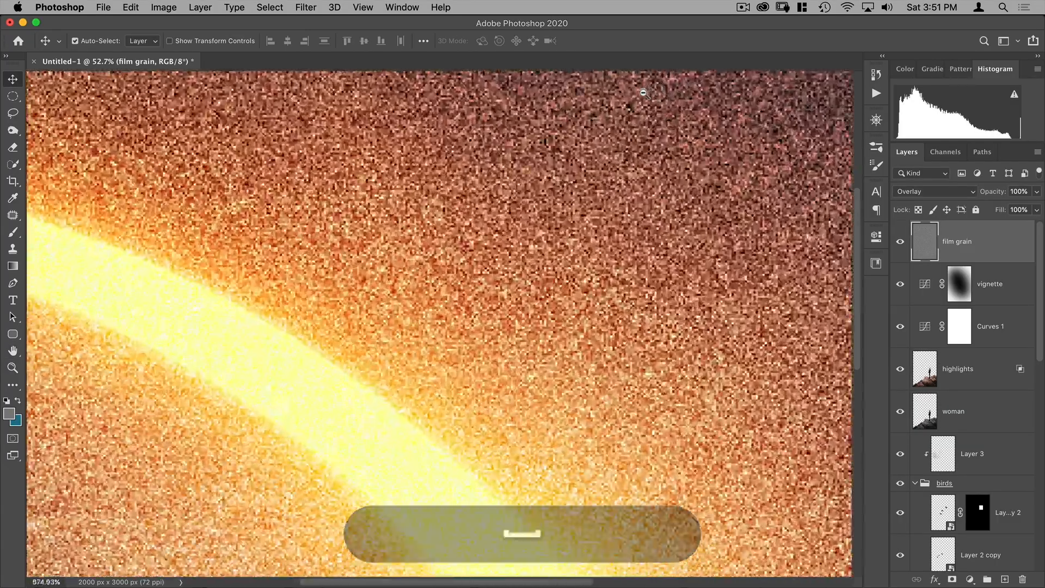
left_click(302, 8)
mouse_move(343, 164)
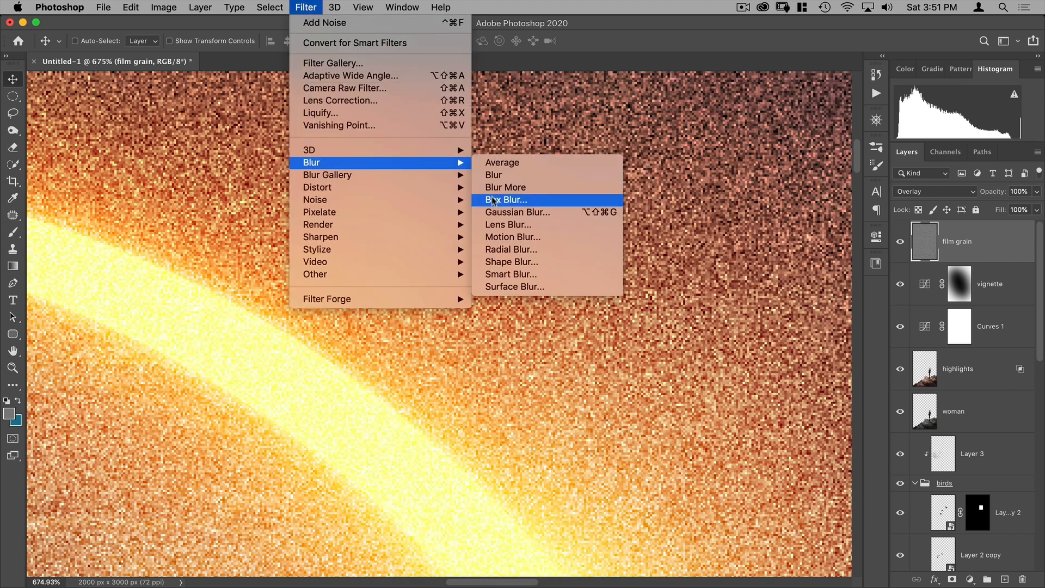
left_click(499, 212)
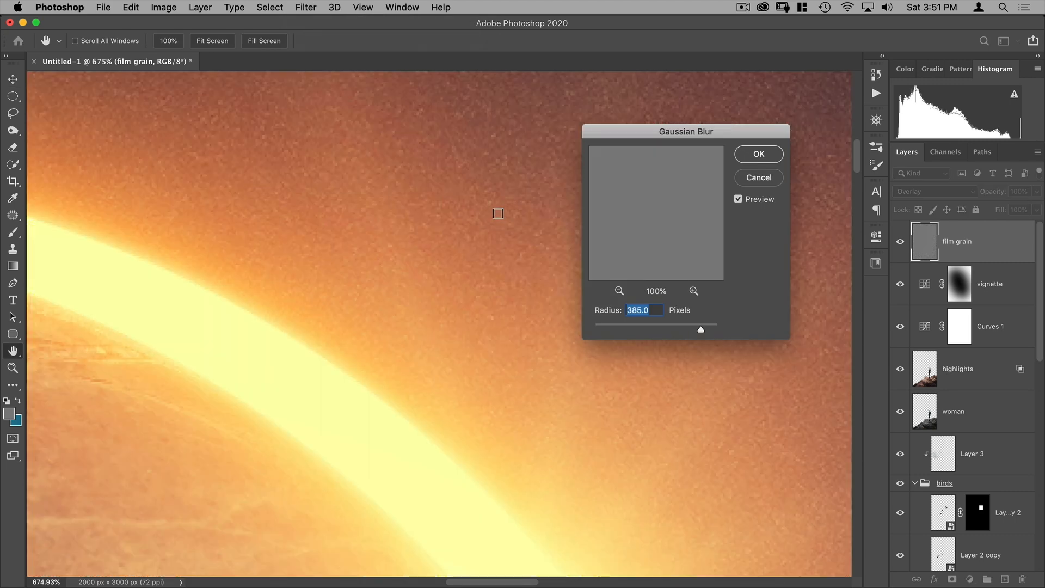
left_click(604, 327)
left_click_drag(603, 329, 597, 329)
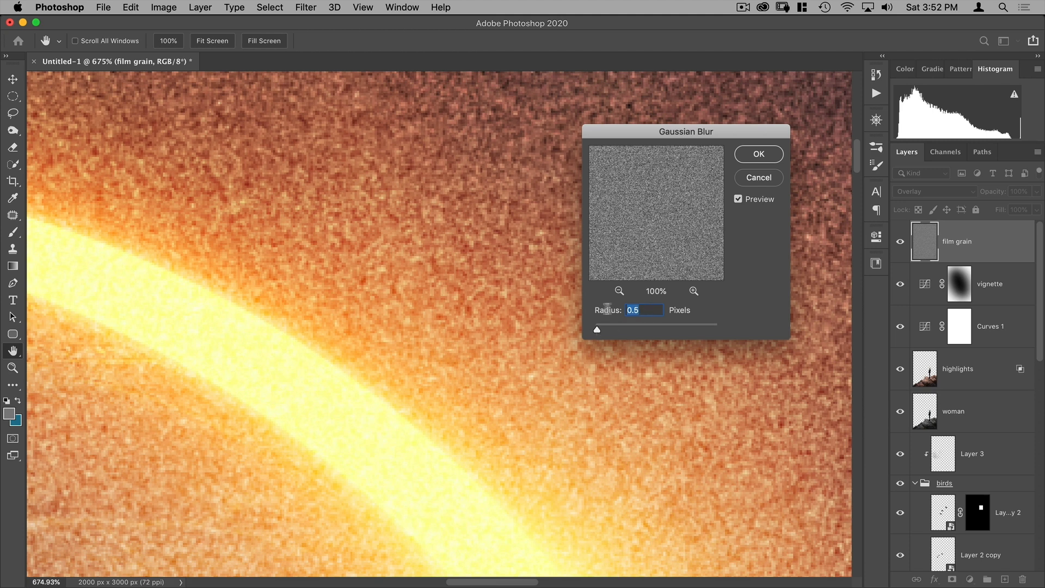
type(".6")
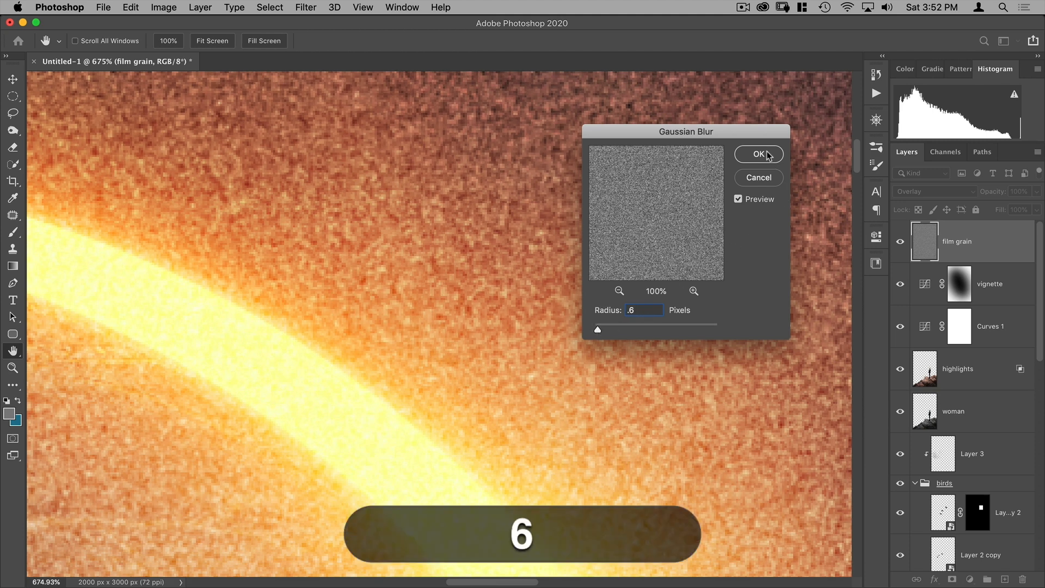
left_click(760, 154)
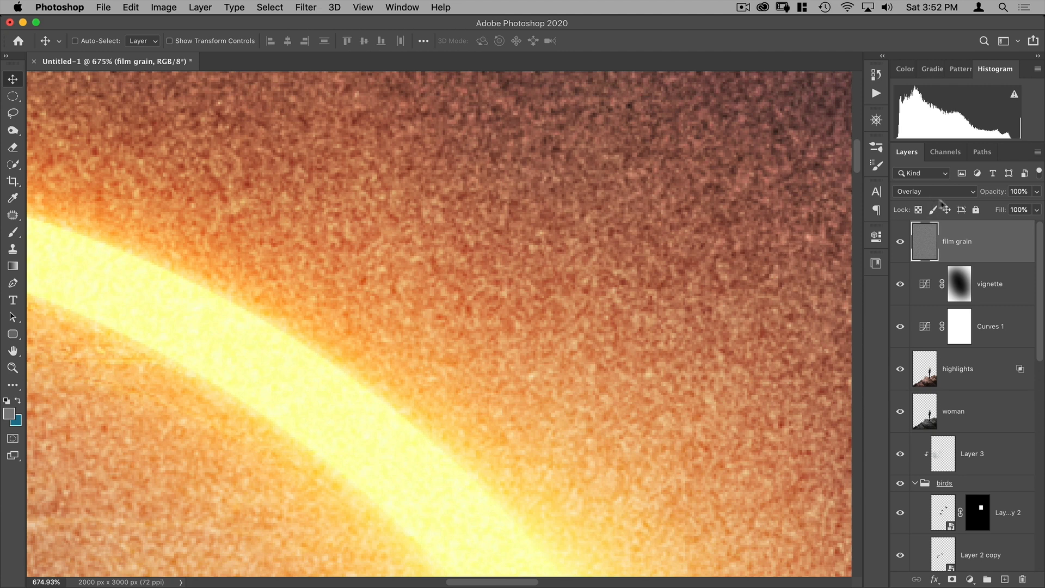
Reduce the film grain layer's opacity to 37%, judging the grain up close on the orb and across the whole image
left_click_drag(995, 195, 952, 199)
key("super+space")
left_click_drag(614, 241, 543, 294)
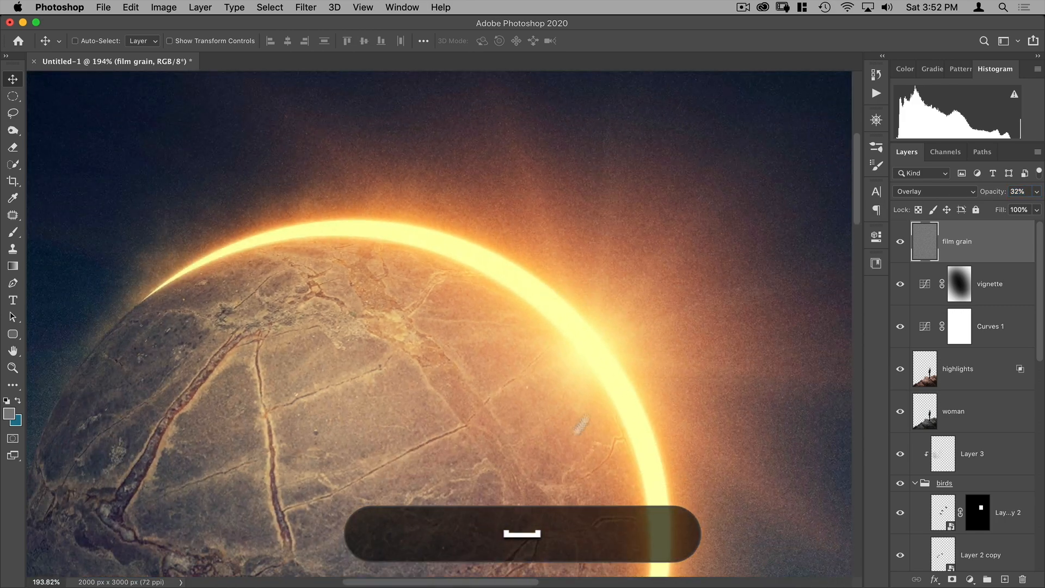
left_click_drag(460, 437, 586, 288)
left_click_drag(530, 467, 504, 231)
left_click_drag(409, 382, 432, 376)
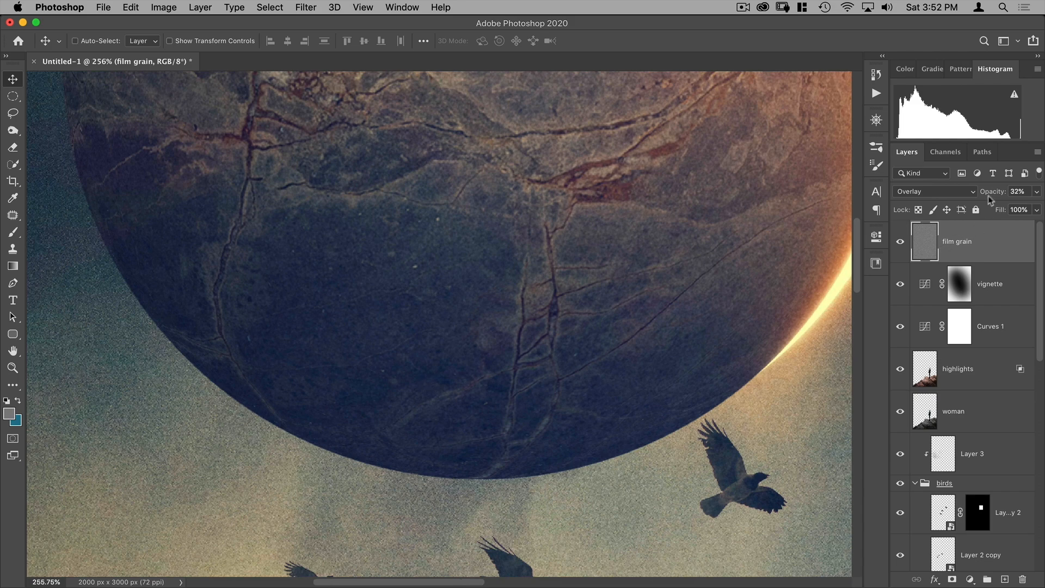
left_click_drag(994, 195, 1000, 196)
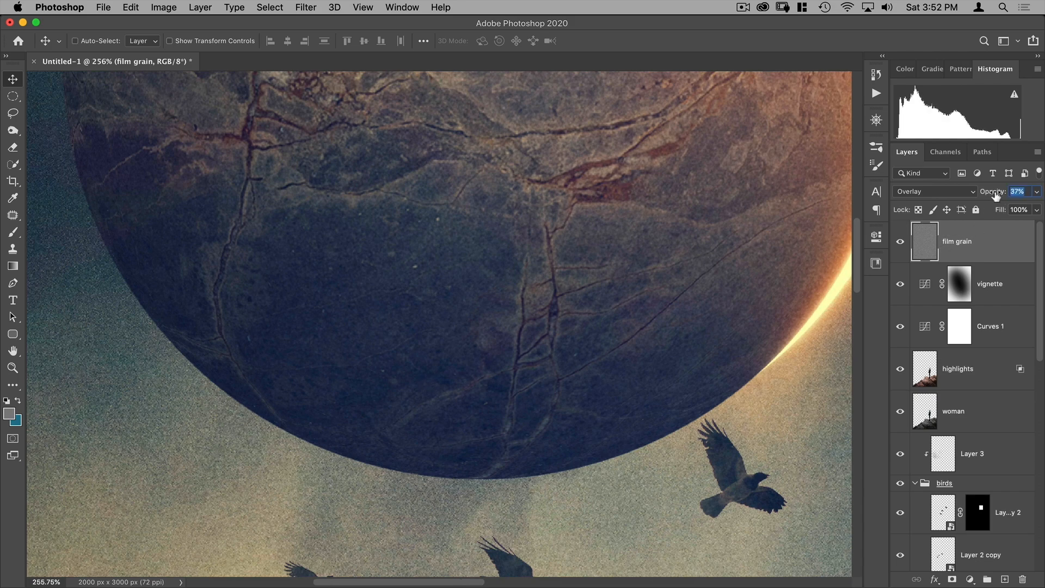
left_click_drag(606, 338, 581, 284)
key("super+0")
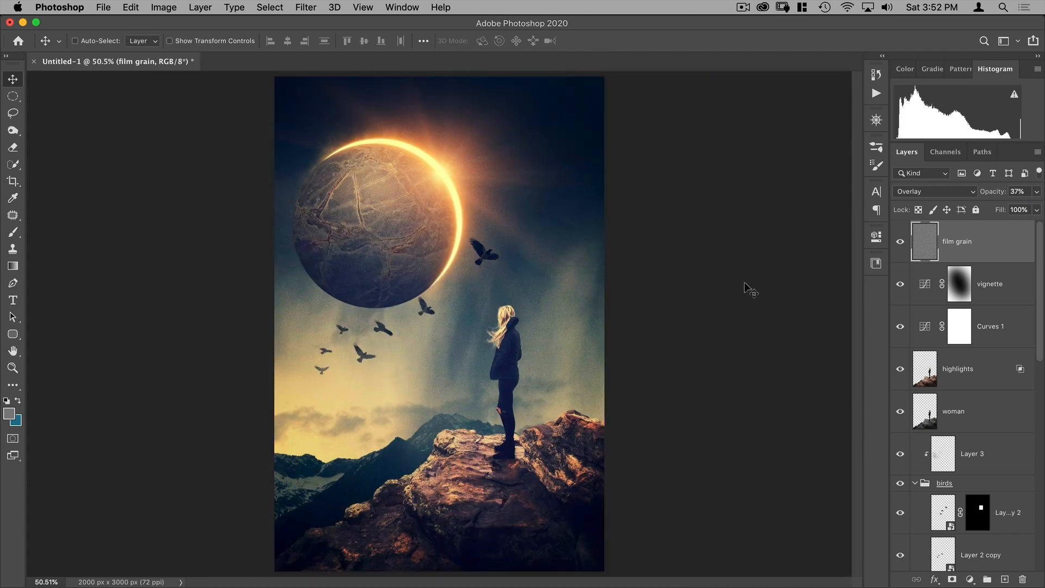
key("super+0")
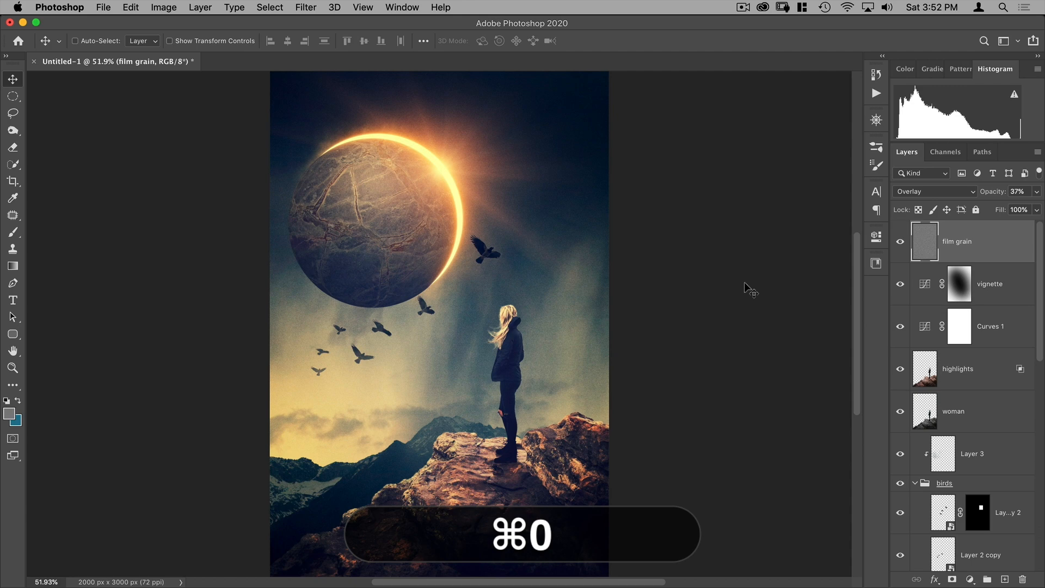